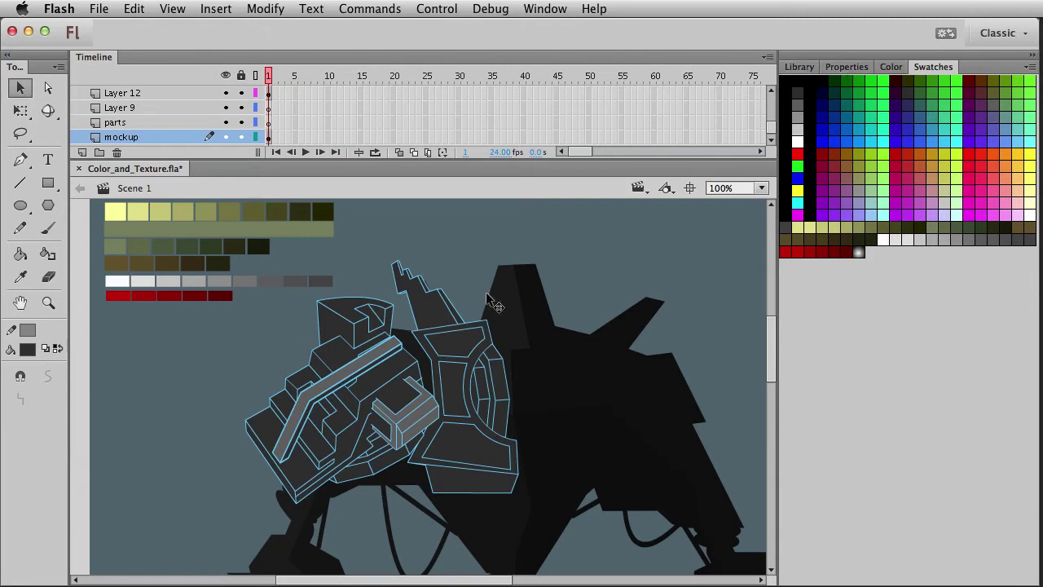
# Delete the unused layers parts, Layer 9, Layer 10 and Layer 8 from the timeline
pyautogui.click(134, 123)
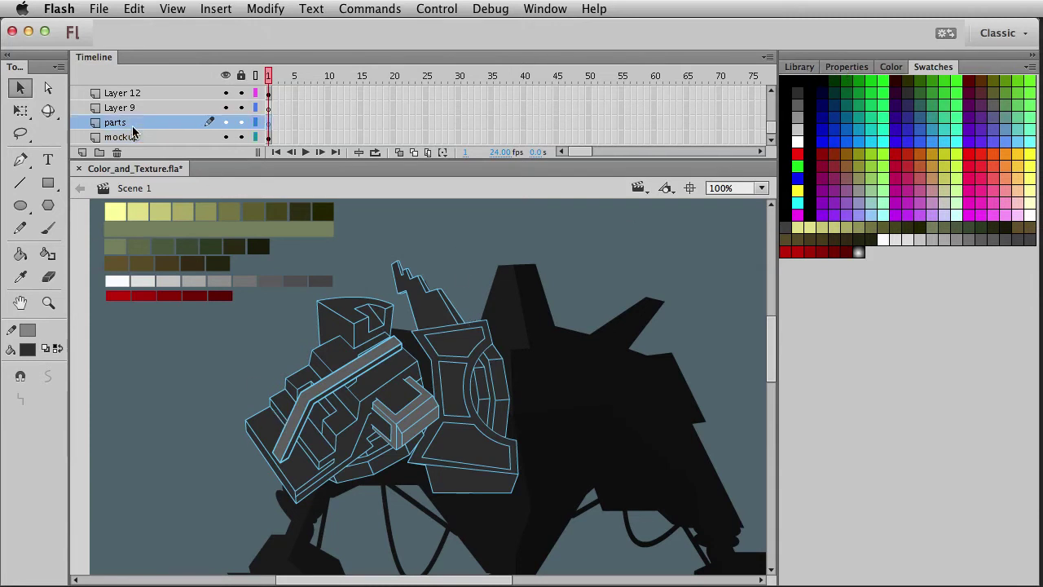
pyautogui.keyDown('shift'); pyautogui.click(134, 108); pyautogui.keyUp('shift')
pyautogui.click(116, 153)
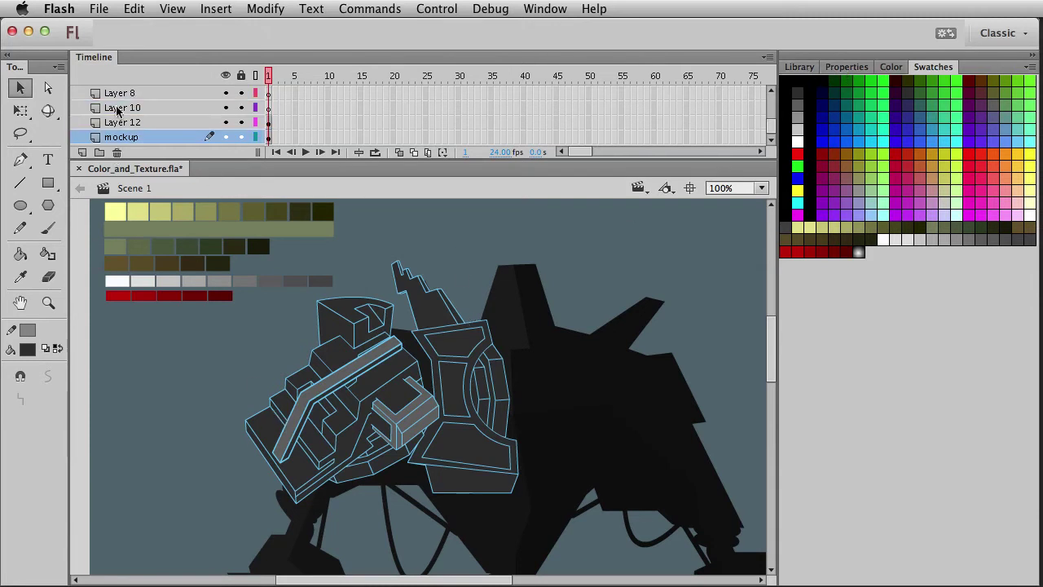
pyautogui.click(116, 106)
pyautogui.keyDown('shift'); pyautogui.click(121, 94); pyautogui.keyUp('shift')
pyautogui.click(116, 153)
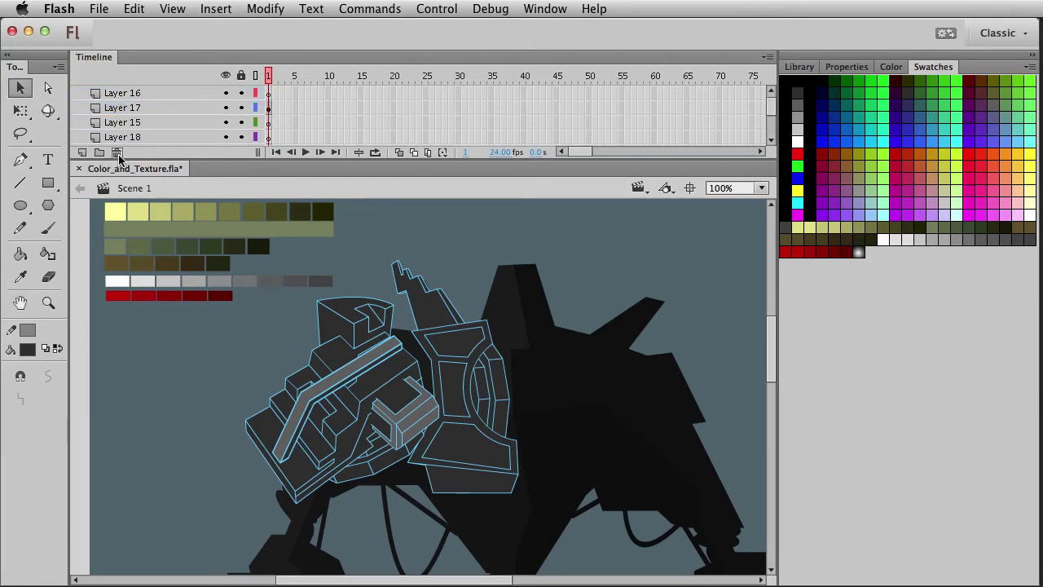
# Delete the unused layers 15, 18, 16, 14, 13 and 11, keeping only Layer 17, Layer 12 and mockup
pyautogui.click(116, 153)
pyautogui.click(117, 153)
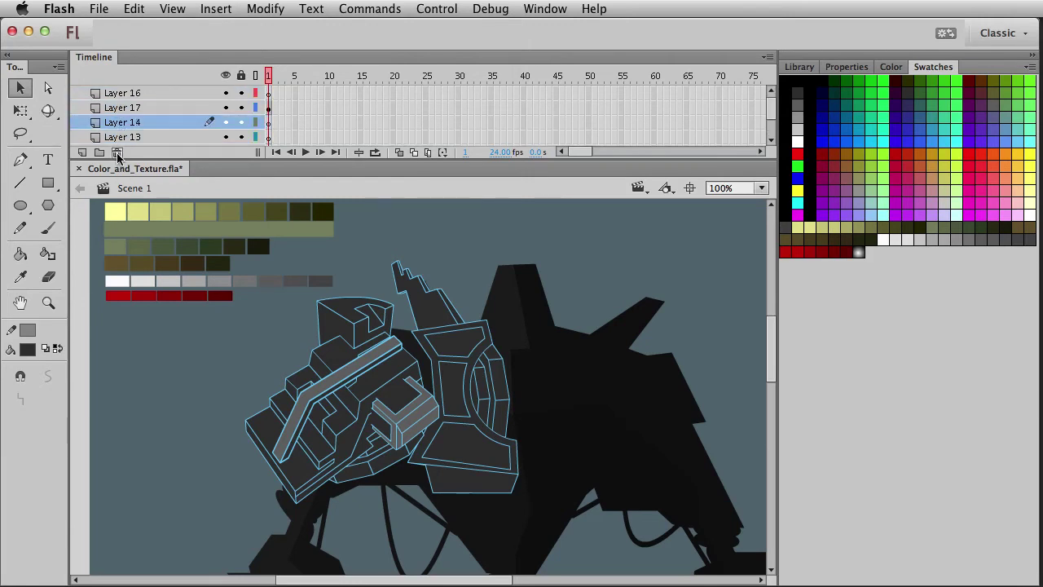
pyautogui.click(126, 92)
pyautogui.click(117, 153)
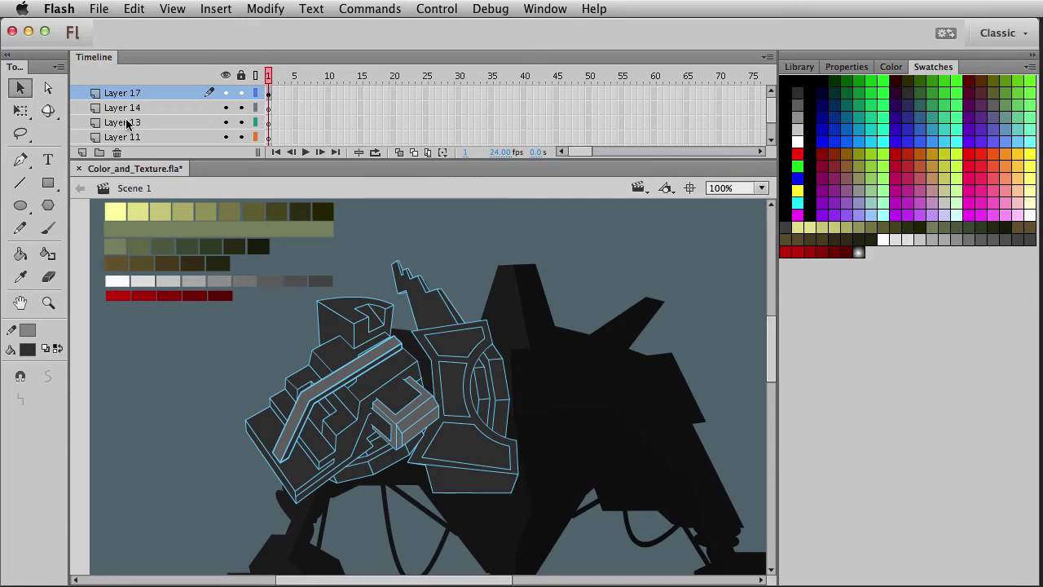
pyautogui.click(127, 114)
pyautogui.keyDown('shift'); pyautogui.click(129, 139); pyautogui.keyUp('shift')
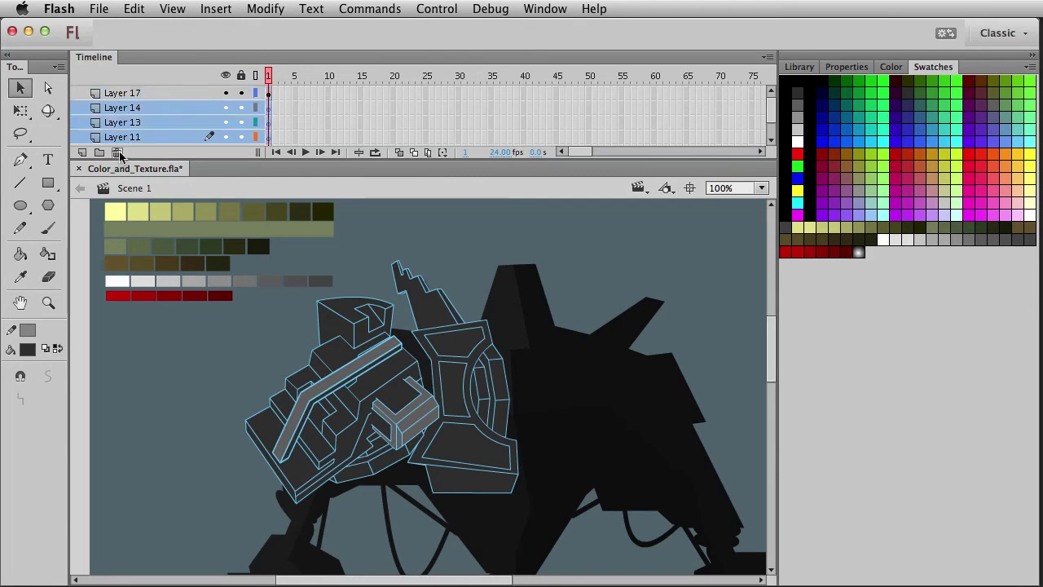
pyautogui.click(117, 154)
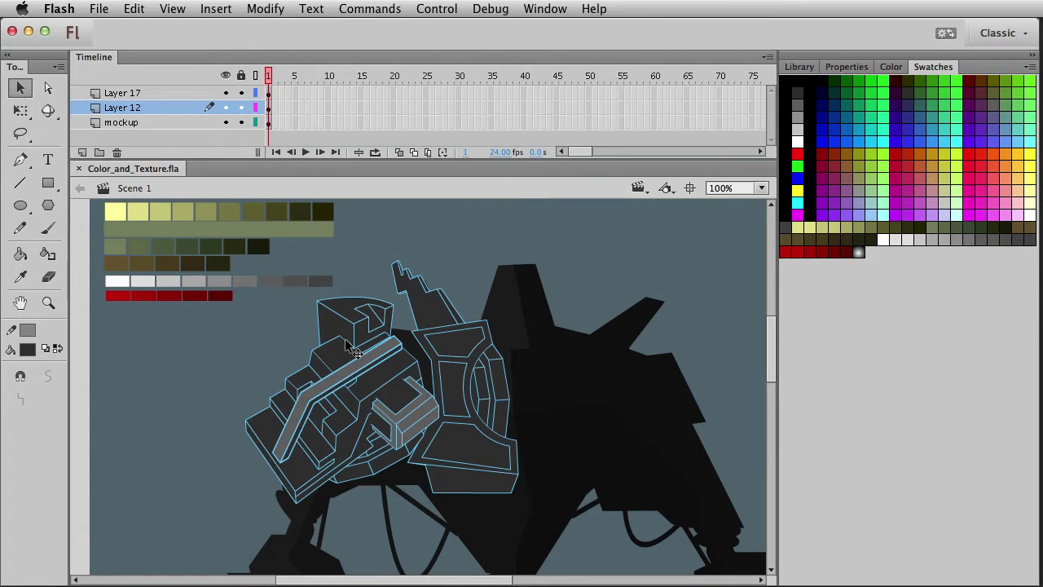
# Check the chest plate and fin as separate objects, and select the shoulder body together with the block above it
pyautogui.click(479, 479)
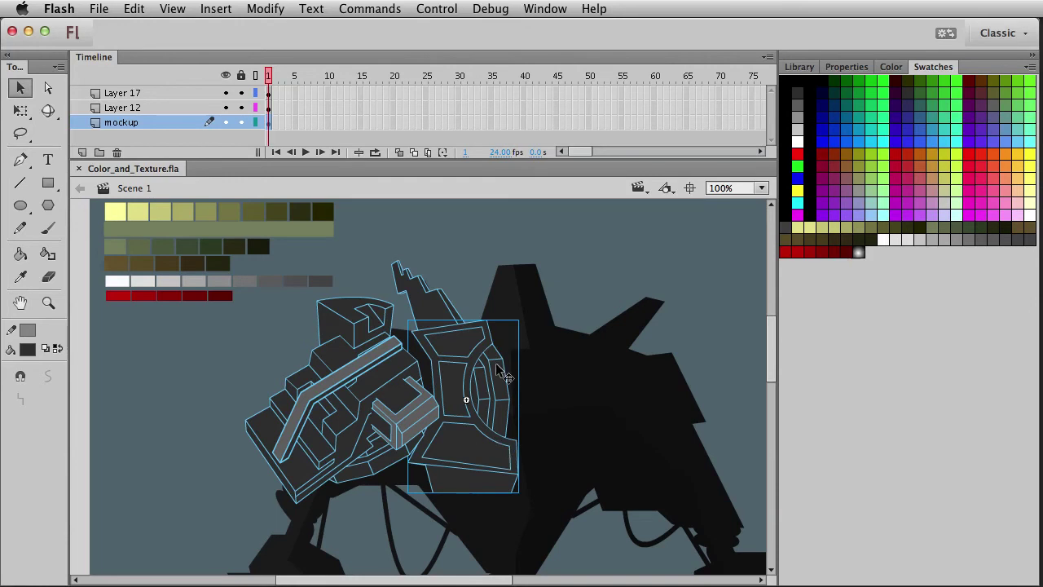
pyautogui.click(502, 395)
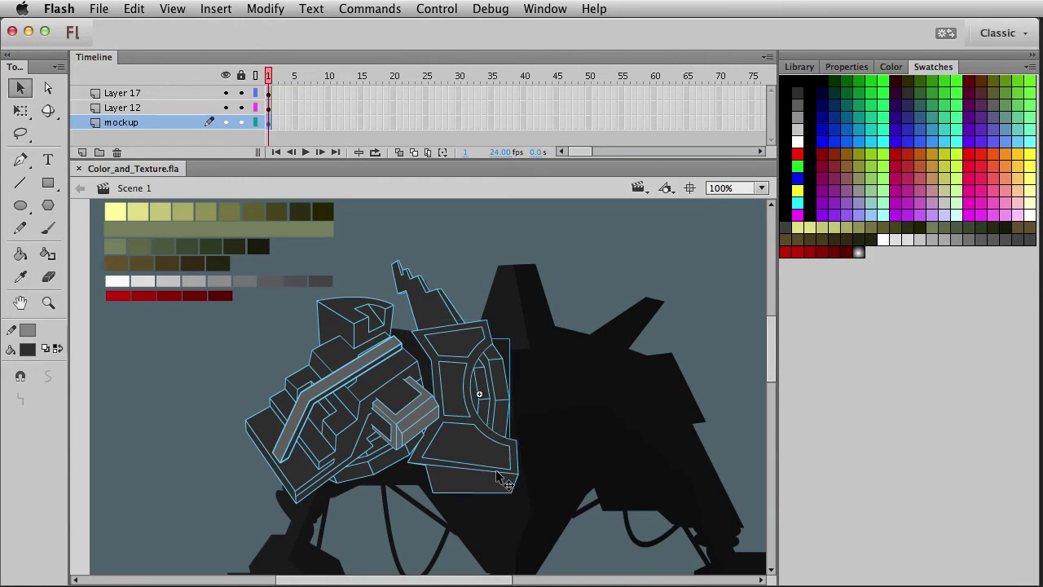
pyautogui.click(440, 308)
pyautogui.click(353, 396)
pyautogui.click(376, 321)
pyautogui.keyDown('shift'); pyautogui.click(337, 349); pyautogui.keyUp('shift')
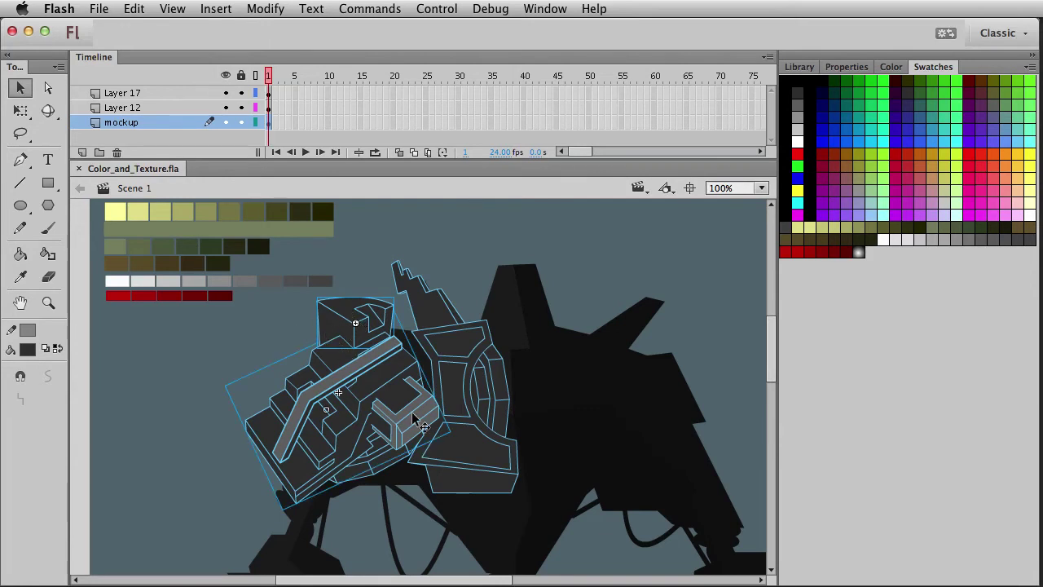
# Try moving the selected shoulder pieces away from the robot's body, undoing each move
pyautogui.moveTo(320, 376); pyautogui.dragTo(196, 369)
pyautogui.press('super+z')
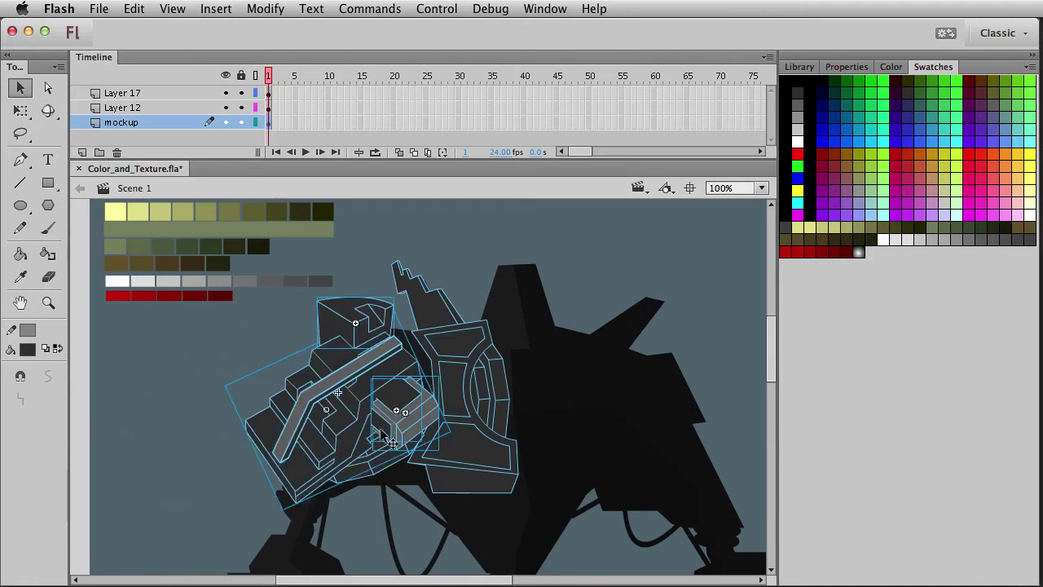
pyautogui.moveTo(393, 401); pyautogui.dragTo(254, 420)
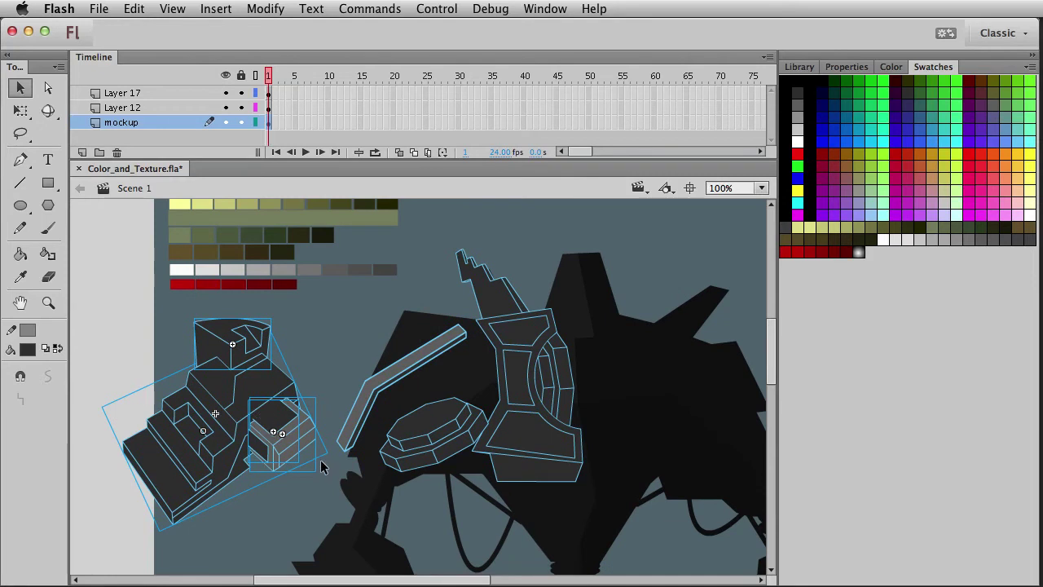
pyautogui.press('super+z')
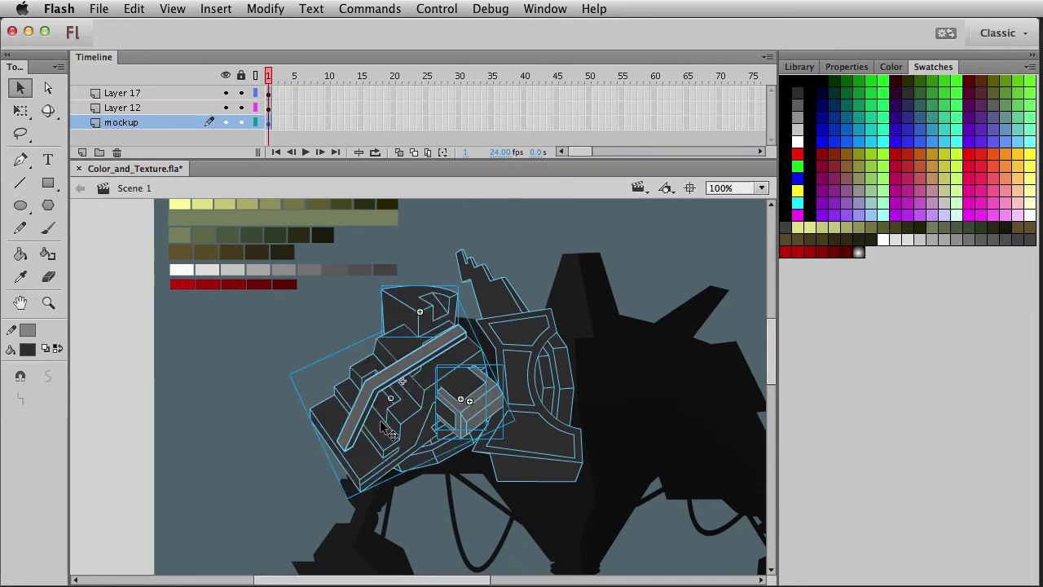
# Convert the selected shoulder body, upper block and joint pieces into a Movie Clip symbol named "shoulder _whole"
pyautogui.press('F8')
pyautogui.write('shoulder')
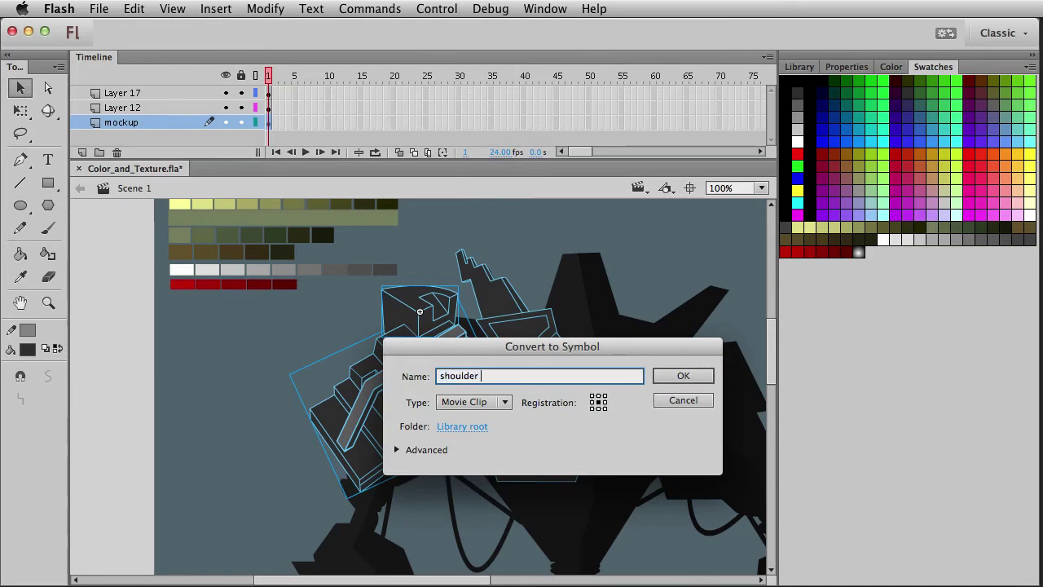
pyautogui.write(' _whole')
pyautogui.press('Return')
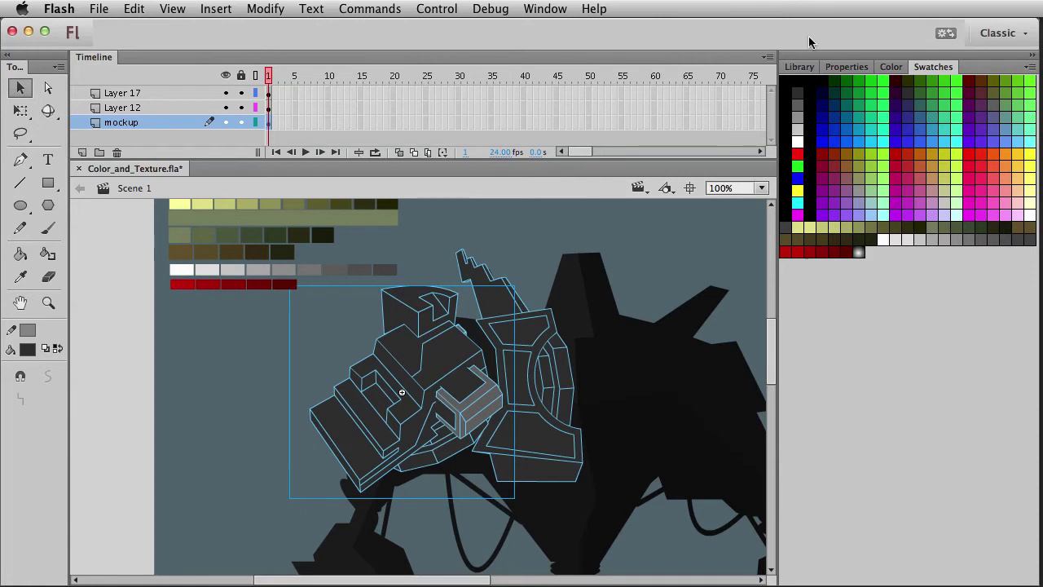
# Preview shoulder_start in the library and examine the stepped shapes inside the shoulder _whole symbol up close
pyautogui.click(801, 69)
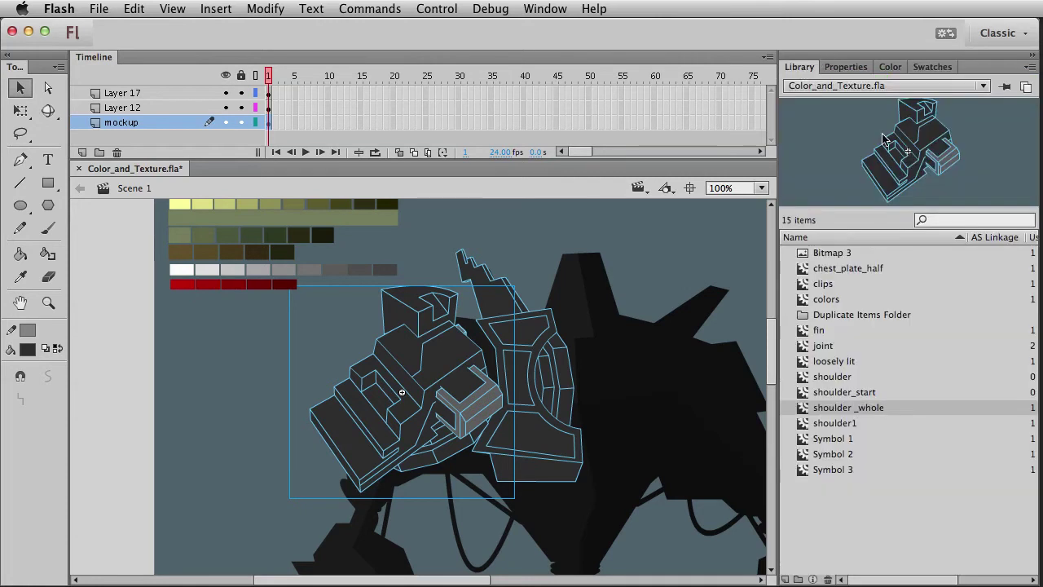
pyautogui.click(853, 395)
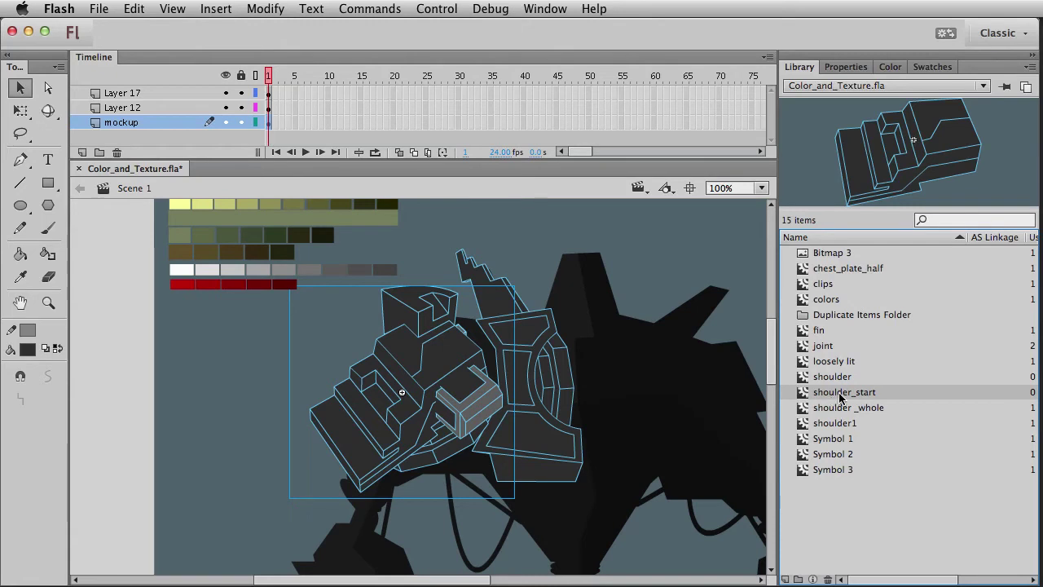
pyautogui.doubleClick(384, 358)
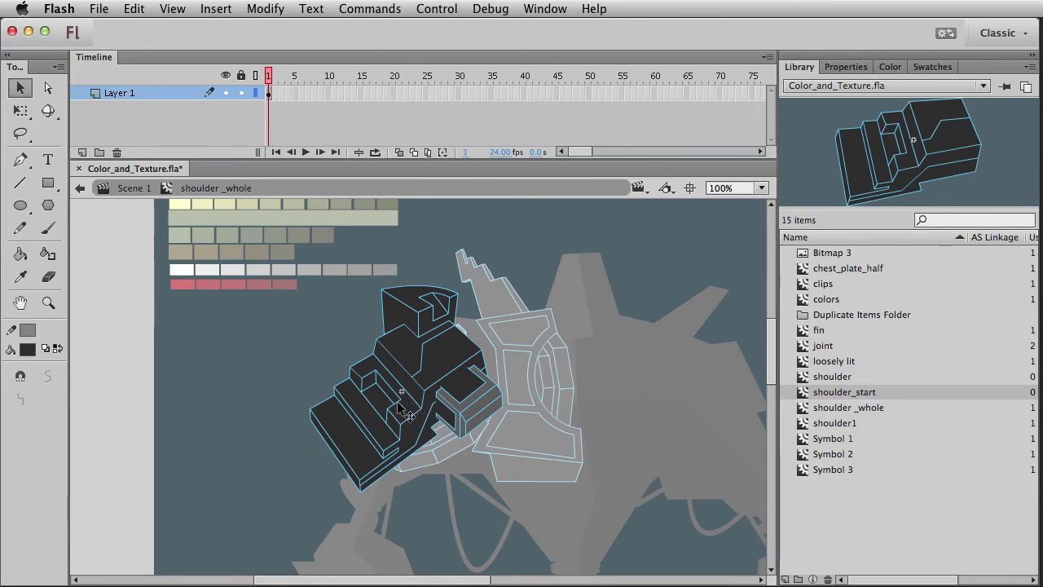
pyautogui.click(50, 304)
pyautogui.moveTo(244, 337); pyautogui.dragTo(431, 500)
pyautogui.press('v')
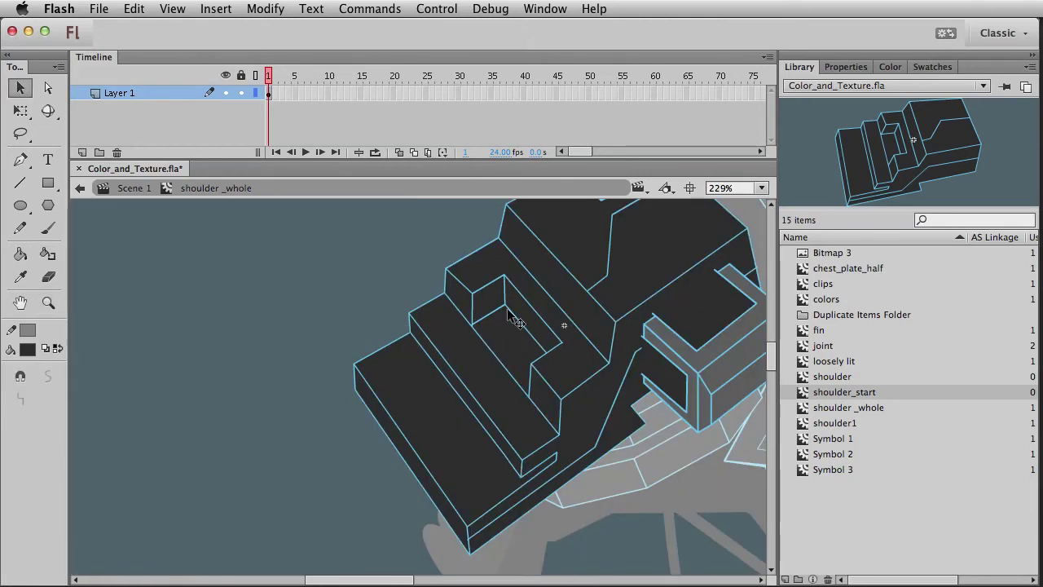
pyautogui.doubleClick(544, 441)
pyautogui.moveTo(528, 471); pyautogui.dragTo(523, 476)
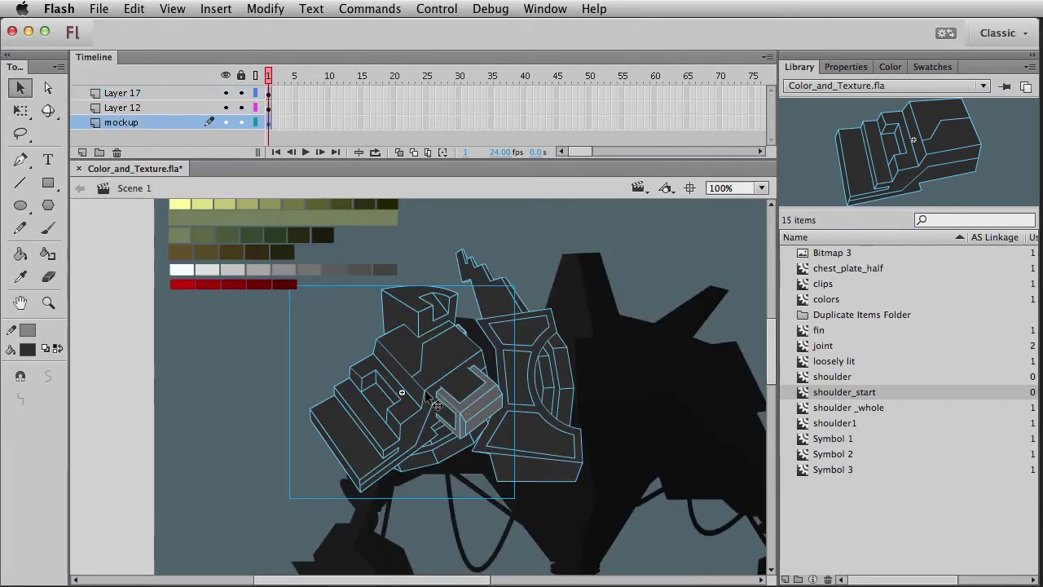
# Place the grey bent bar in front of the shoulder on the mockup layer
pyautogui.click(284, 328)
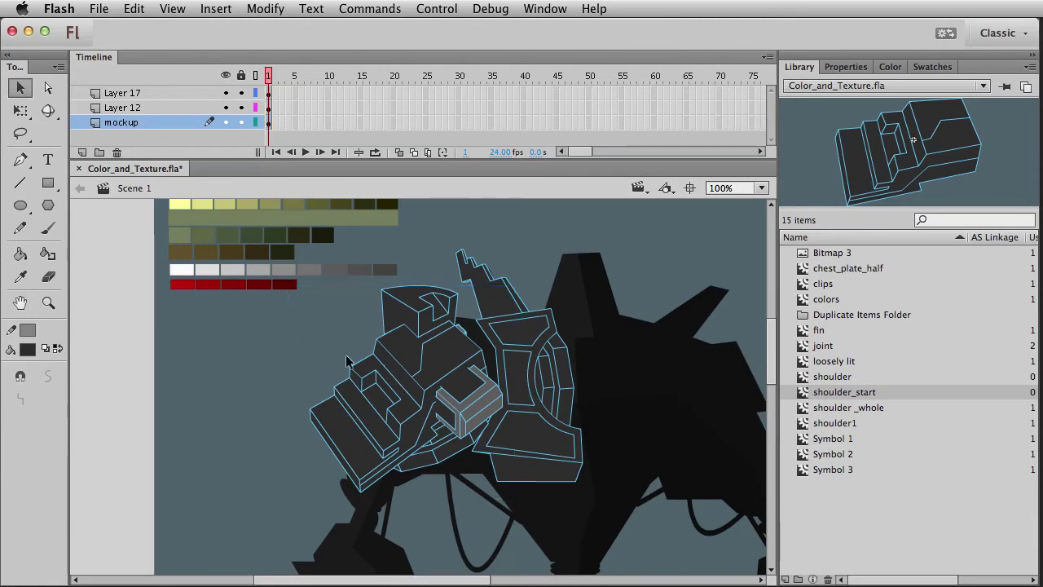
pyautogui.click(454, 346)
pyautogui.press('super+v')
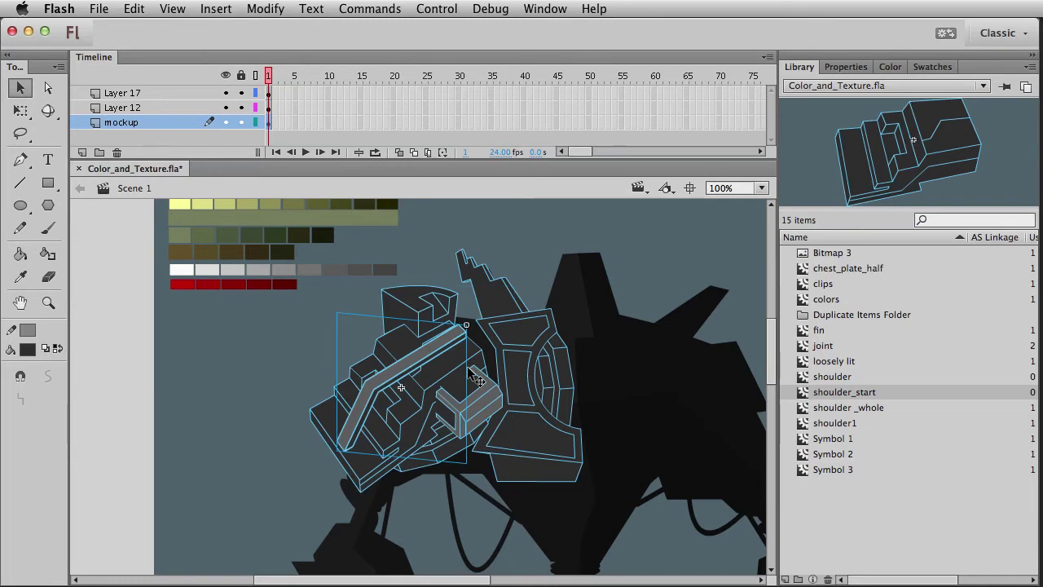
pyautogui.click(254, 412)
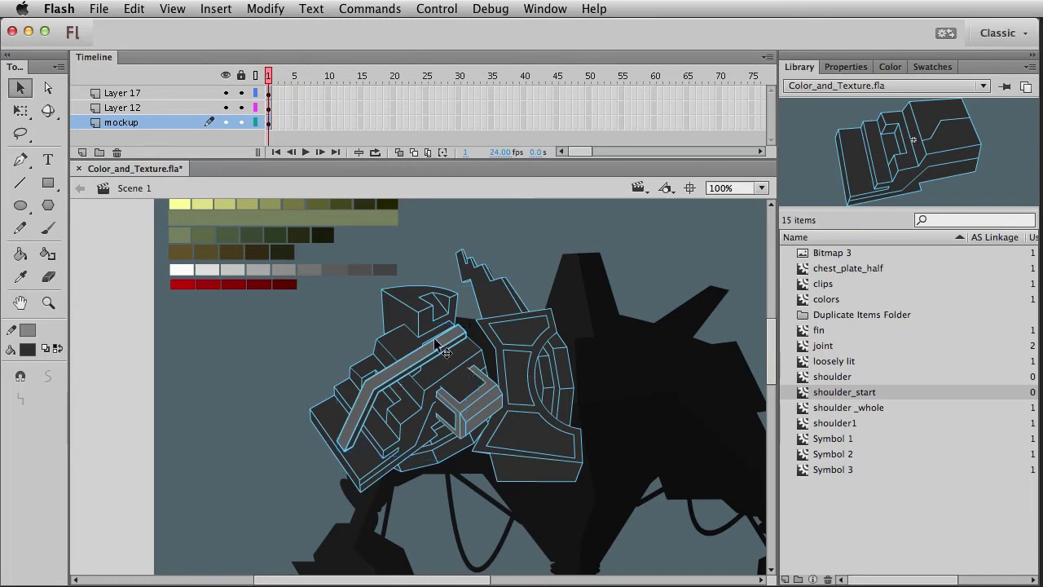
# Open the shoulder1 symbol nested inside shoulder _whole and examine its line work up close
pyautogui.doubleClick(366, 360)
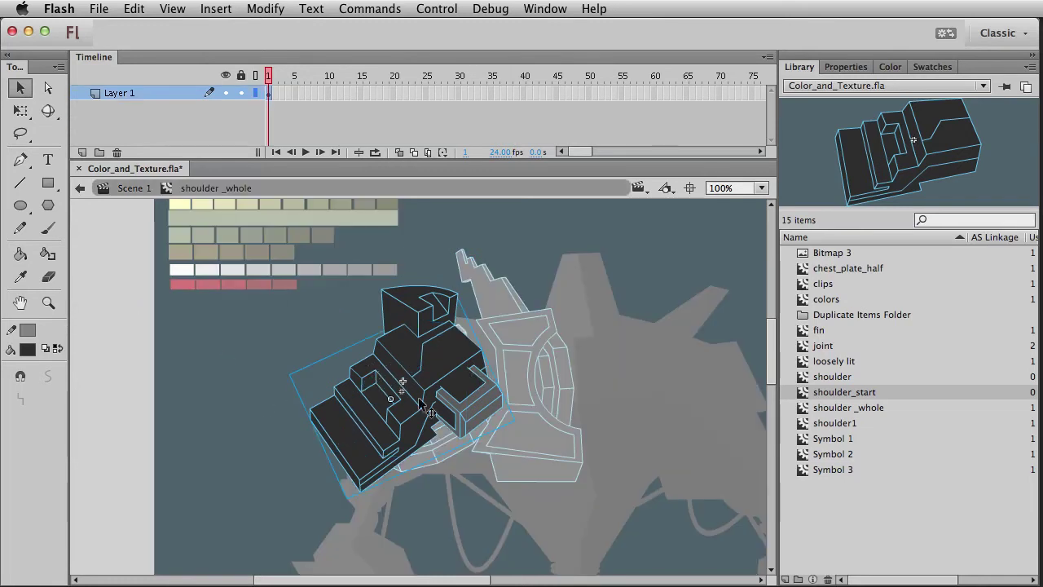
pyautogui.doubleClick(367, 380)
pyautogui.click(48, 302)
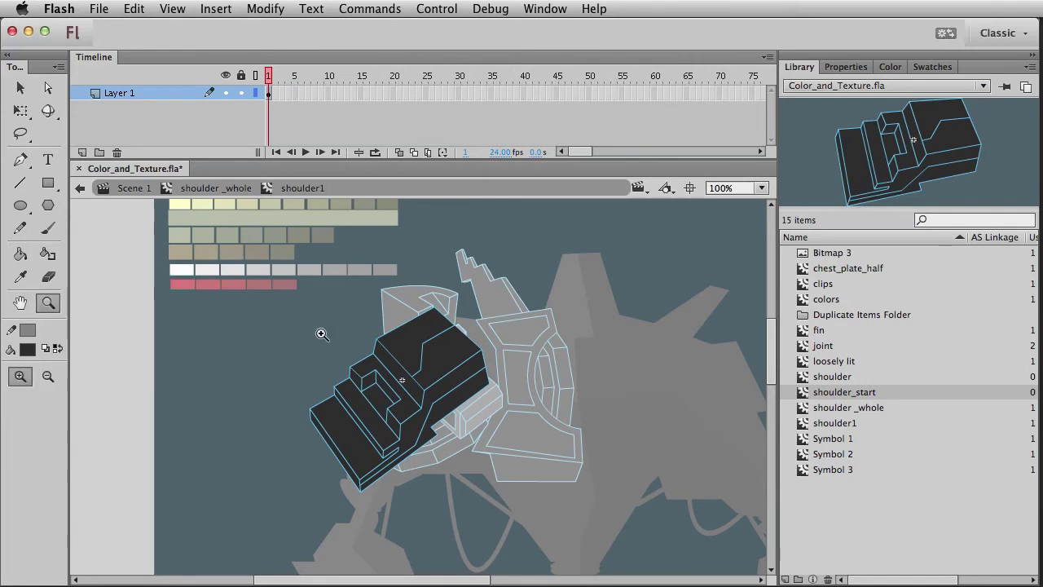
pyautogui.moveTo(321, 333); pyautogui.dragTo(409, 417)
pyautogui.press('v')
pyautogui.moveTo(356, 356); pyautogui.dragTo(354, 346)
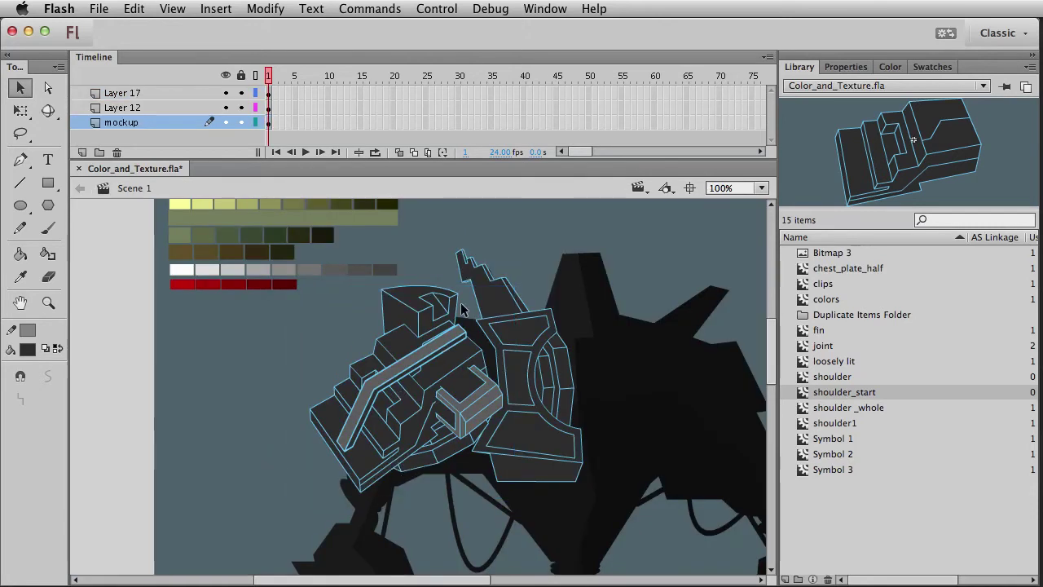
# Break apart all the nested symbols inside shoulder _whole into raw shapes, and check that everything selects as shapes
pyautogui.click(432, 299)
pyautogui.doubleClick(415, 313)
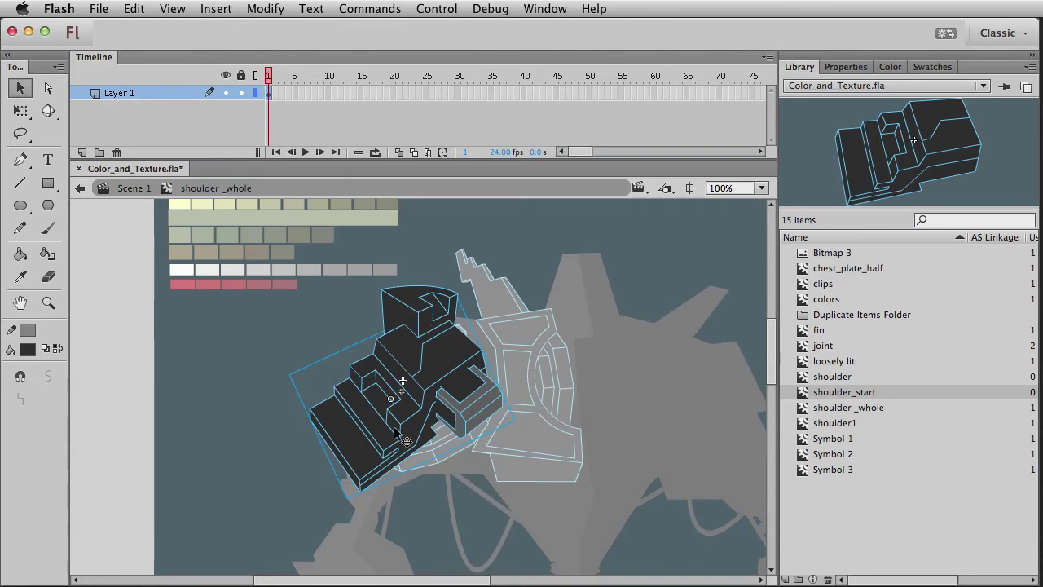
pyautogui.press('super+a')
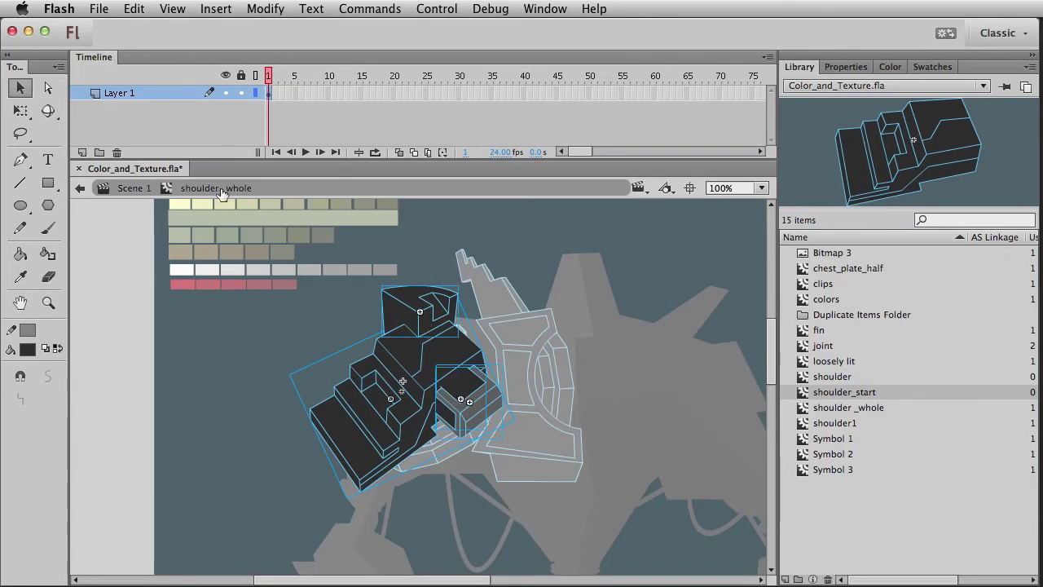
pyautogui.hotkey('ctrl', 'b')
pyautogui.click(203, 373)
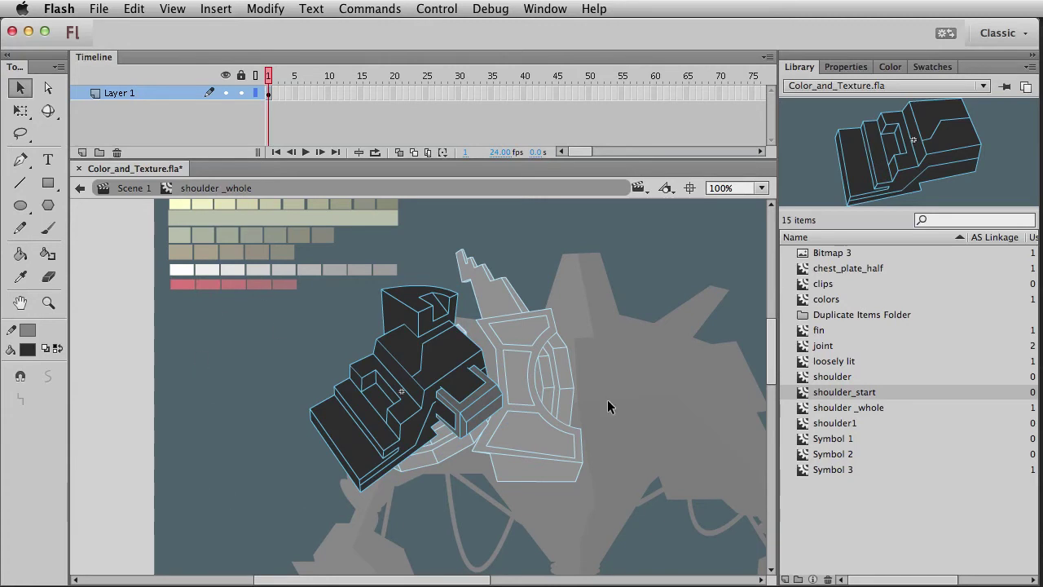
pyautogui.moveTo(602, 503); pyautogui.dragTo(191, 249)
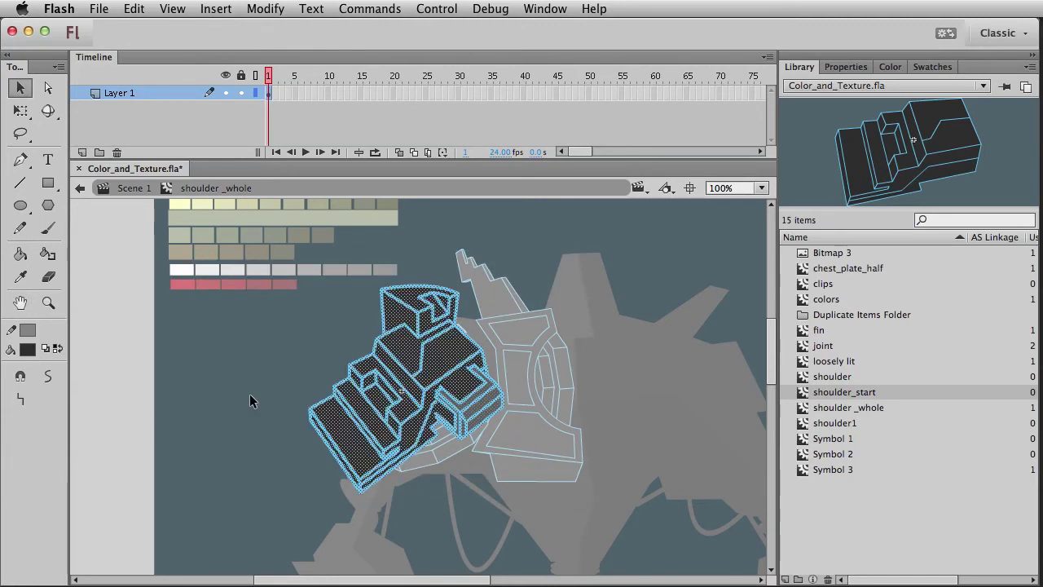
pyautogui.click(250, 396)
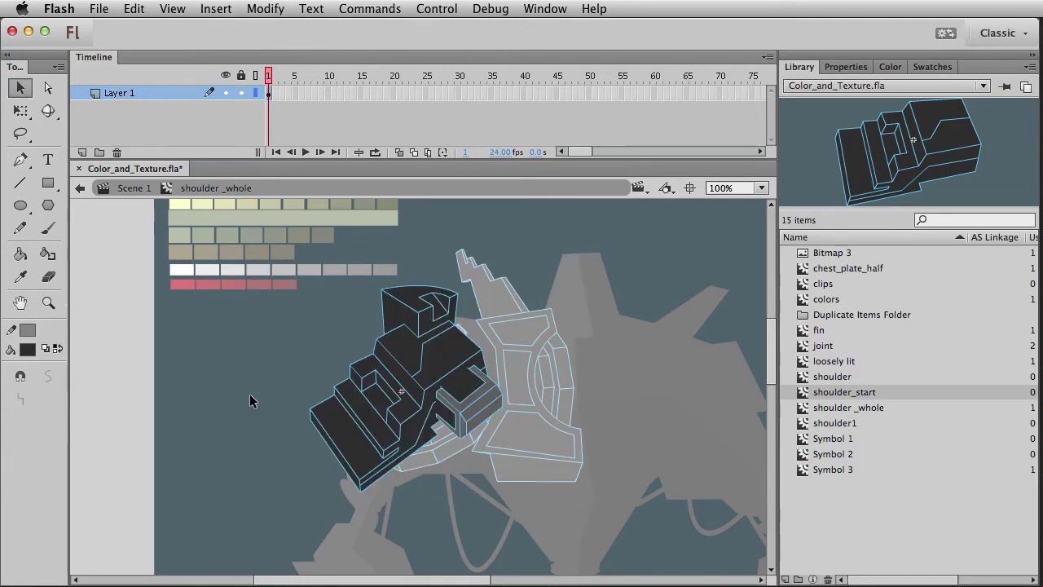
# Select all the connected outline strokes of the shoulder, delete them as a trial, and undo the deletion
pyautogui.click(430, 392)
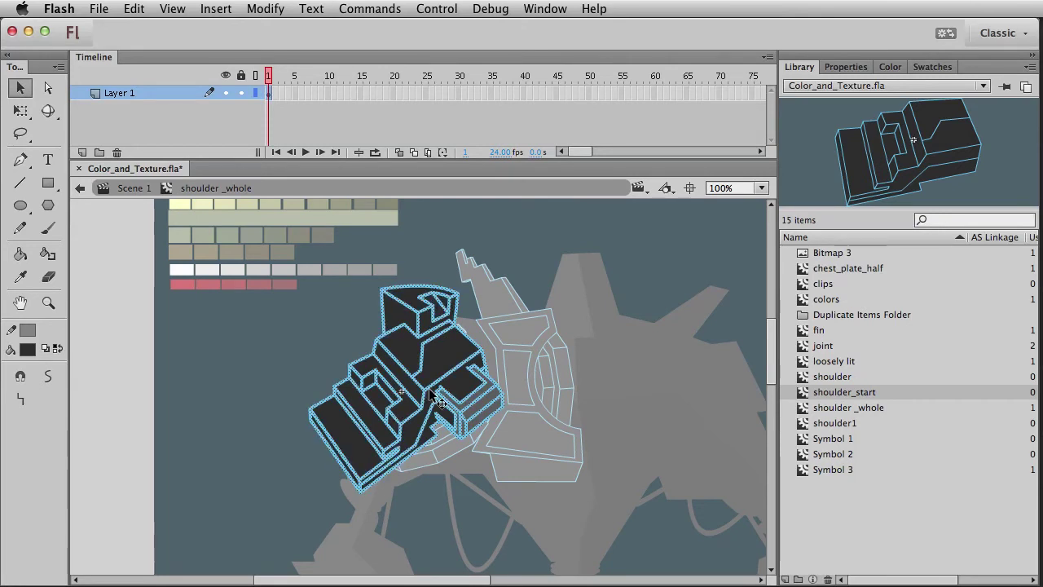
pyautogui.press('Delete')
pyautogui.press('super+z')
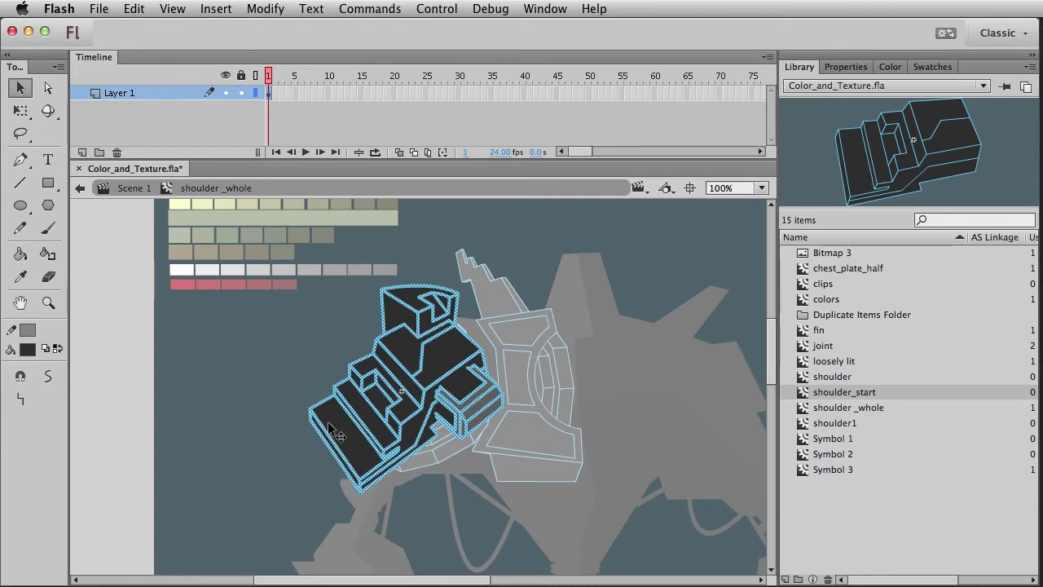
# Set the selected shoulder outlines to the Hairline stroke style with a white stroke colour
pyautogui.click(826, 68)
pyautogui.click(926, 273)
pyautogui.click(926, 290)
pyautogui.click(863, 228)
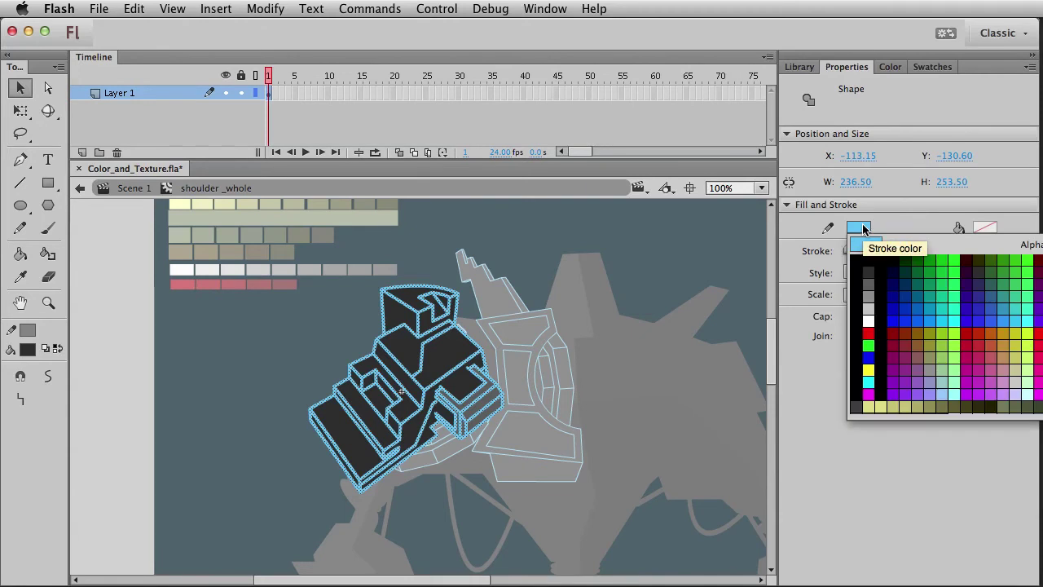
pyautogui.click(877, 316)
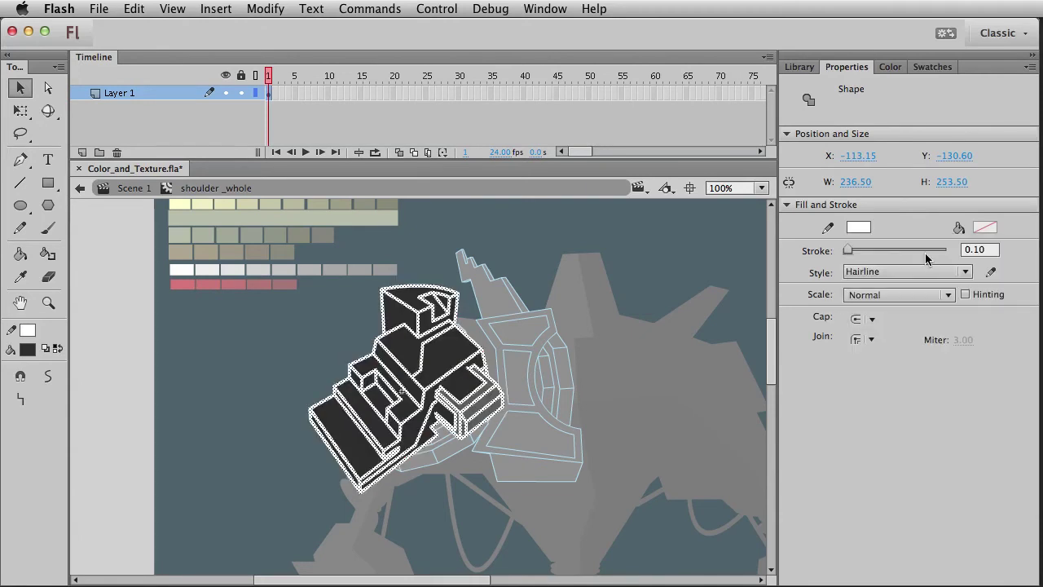
# Set the alpha of the selected shoulder outlines' stroke colour to 0% and clear the selection
pyautogui.click(860, 229)
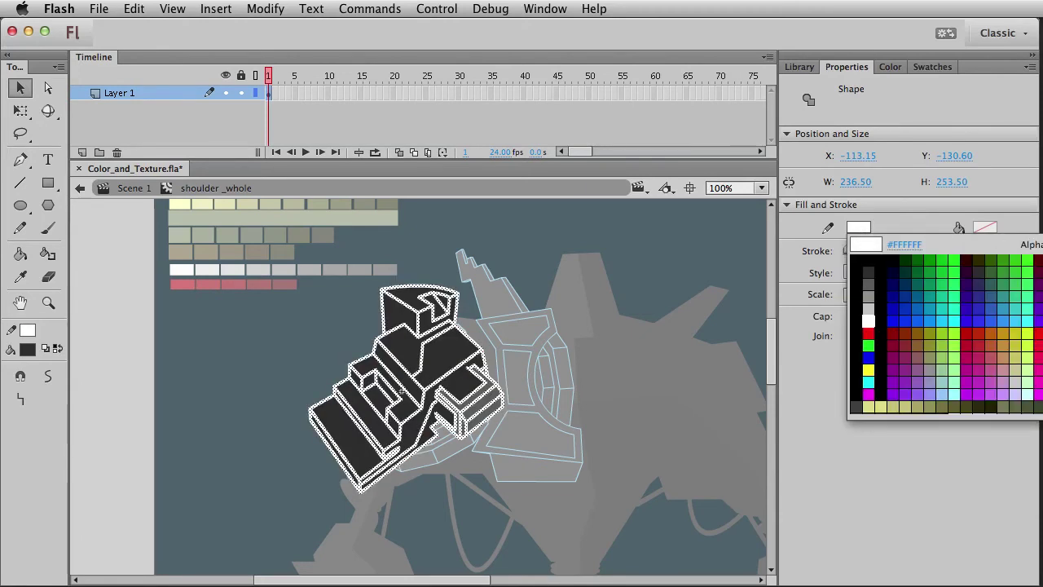
pyautogui.write('0')
pyautogui.press('Return')
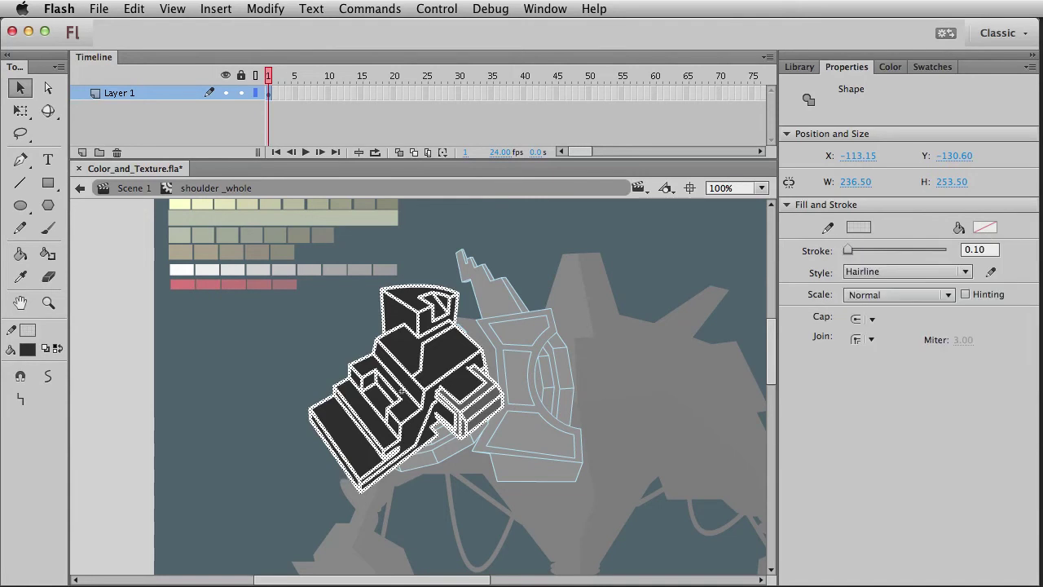
pyautogui.click(688, 307)
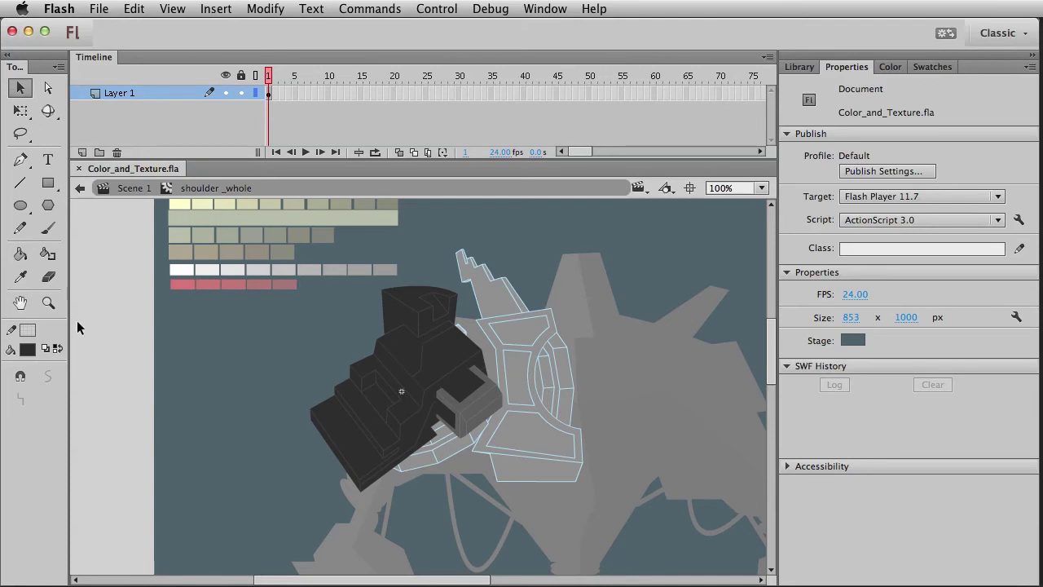
# Draw a straight hairline along the open edge of the dark recess on top of the small grey box
pyautogui.click(48, 303)
pyautogui.moveTo(380, 344); pyautogui.dragTo(545, 485)
pyautogui.press('v')
pyautogui.scroll(2, 318, 429)
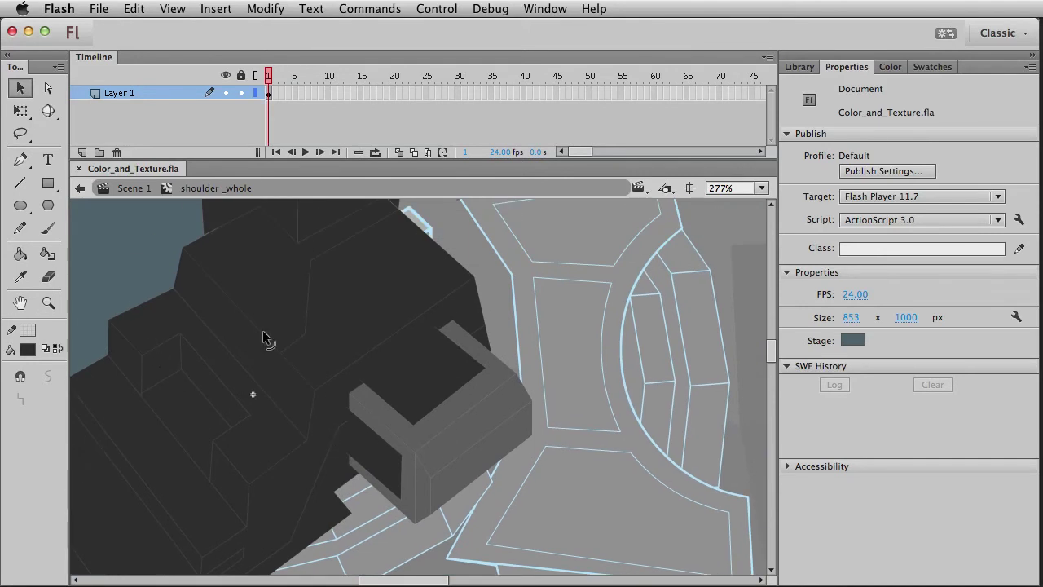
pyautogui.click(20, 183)
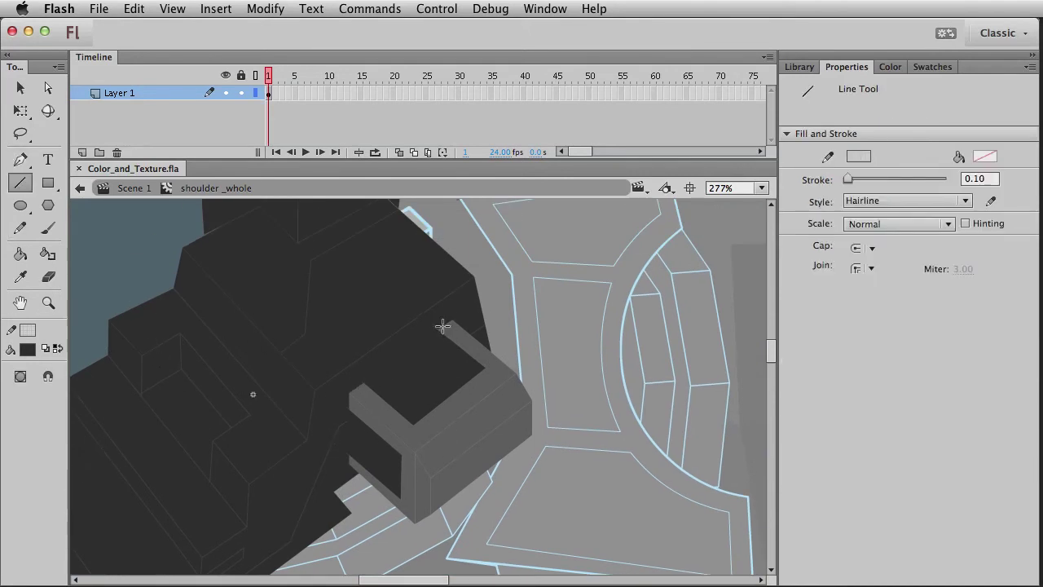
pyautogui.moveTo(377, 373); pyautogui.dragTo(409, 343)
# Turn on object snapping and extend the line ends to the grey box's corners, closing the gaps around its dark recesses
pyautogui.click(48, 303)
pyautogui.moveTo(316, 328); pyautogui.dragTo(487, 478)
pyautogui.press('v')
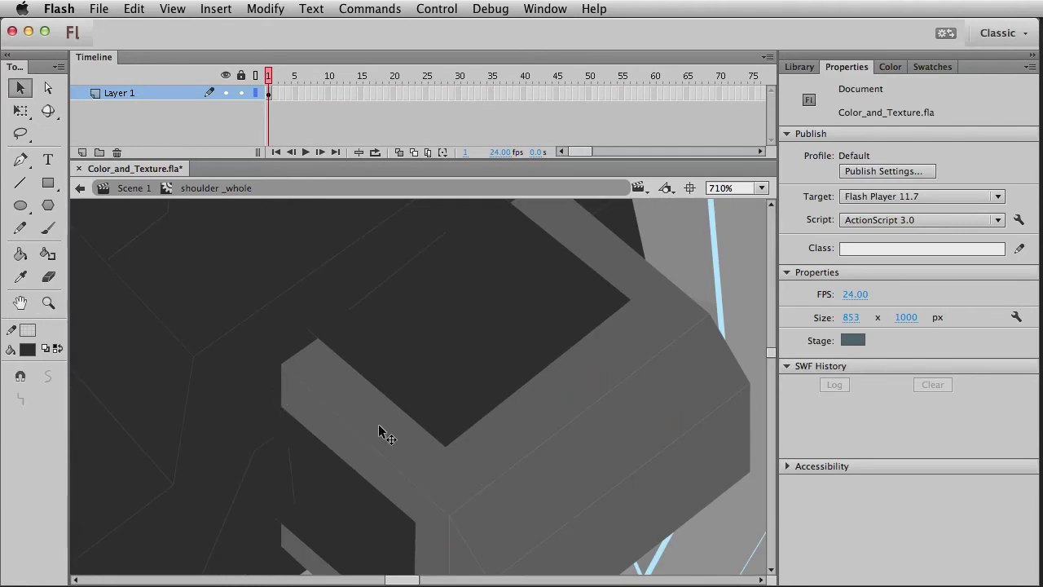
pyautogui.click(21, 376)
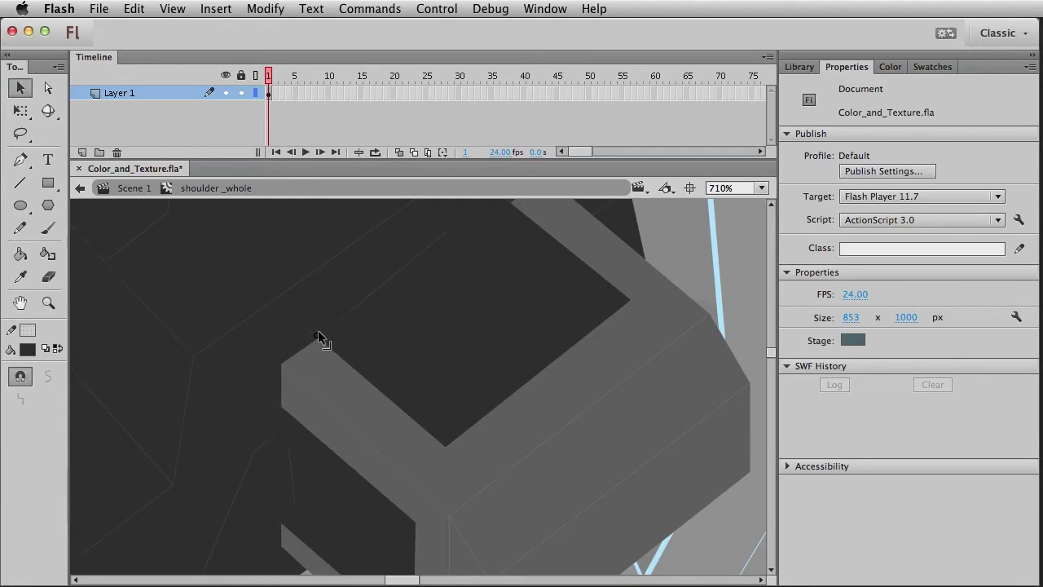
pyautogui.scroll(3, 440, 421)
pyautogui.hscroll(1, 440, 422)
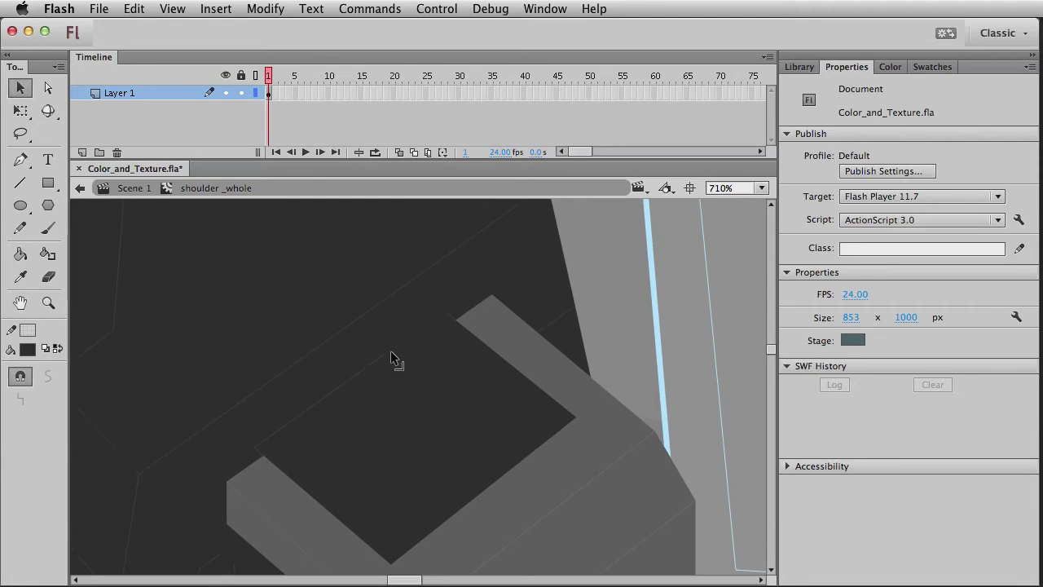
pyautogui.moveTo(439, 317); pyautogui.dragTo(444, 313)
pyautogui.moveTo(205, 532)
pyautogui.mouseDown()
pyautogui.moveTo(333, 278)
pyautogui.moveTo(368, 365)
pyautogui.moveTo(350, 379)
pyautogui.mouseUp()
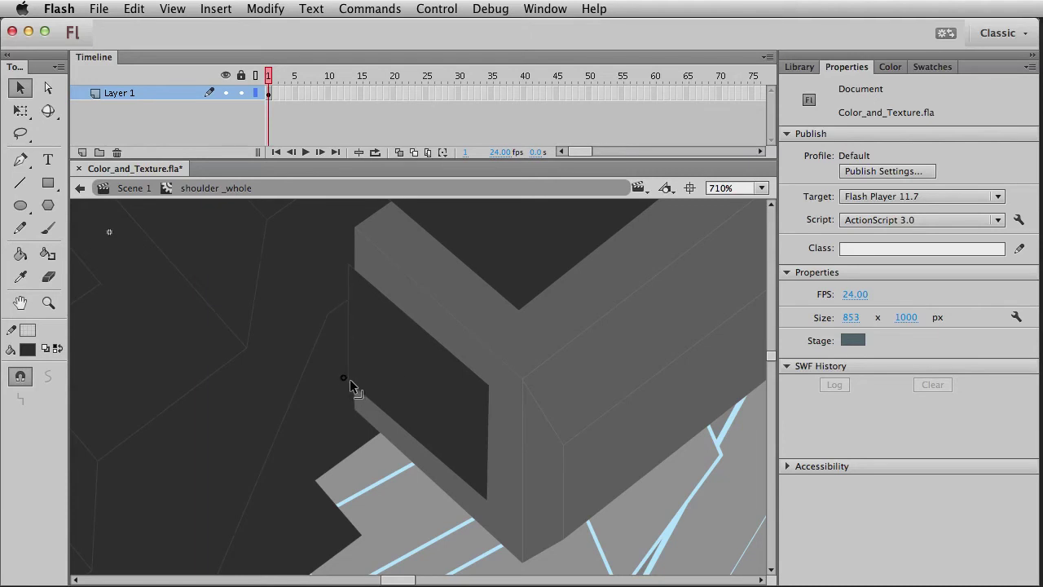
pyautogui.press('super+1')
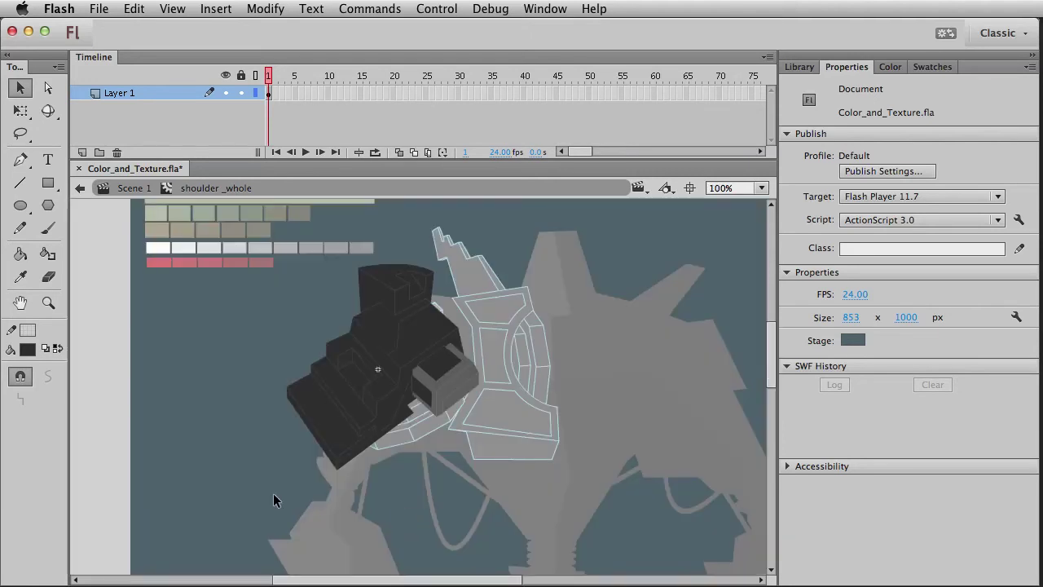
# Select a single face of the dark shoulder to check that it is a separate fill, and clear the selection
pyautogui.click(48, 302)
pyautogui.moveTo(184, 235); pyautogui.dragTo(594, 524)
pyautogui.press('v')
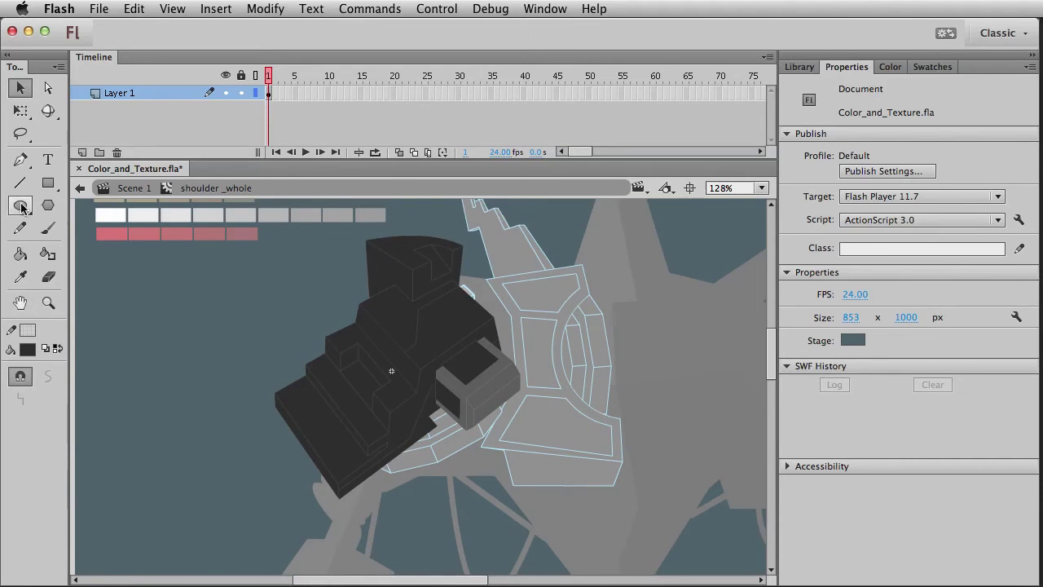
pyautogui.click(20, 254)
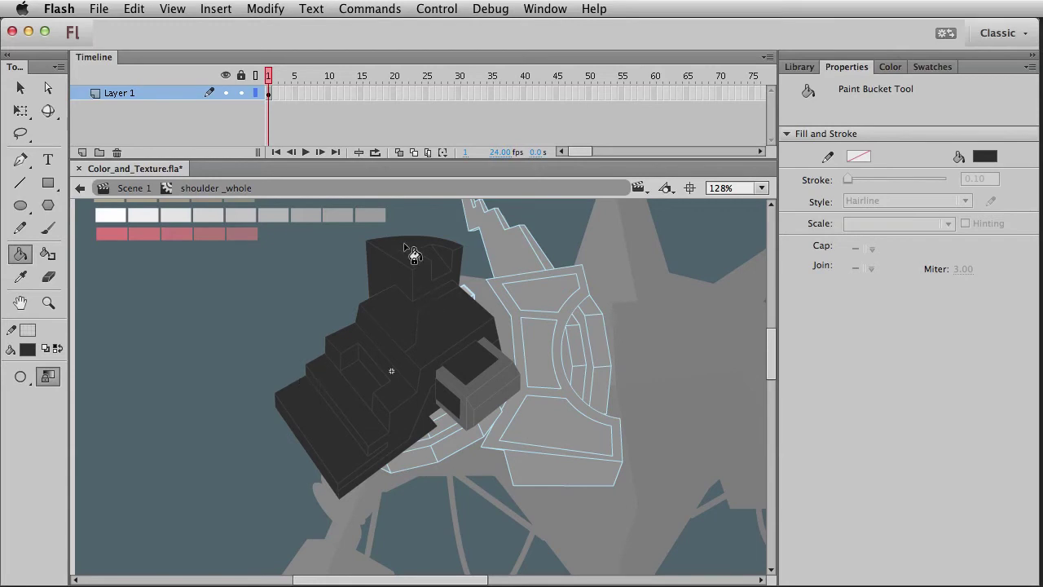
pyautogui.press('v')
pyautogui.click(411, 326)
pyautogui.click(159, 390)
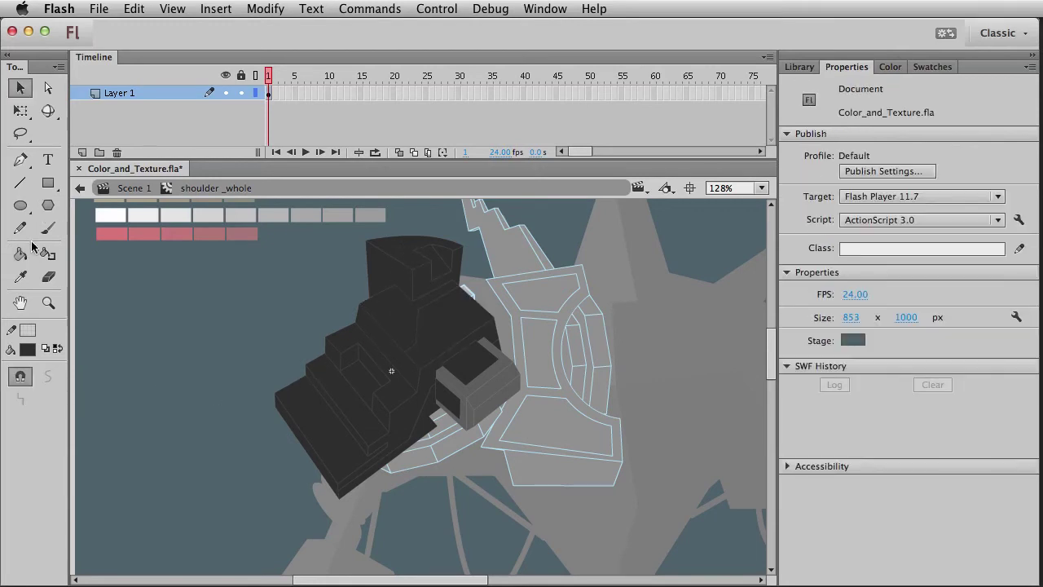
# Fill the shoulder's left-facing side faces and the inner faces of its notches with dark olive using the Paint Bucket
pyautogui.click(22, 252)
pyautogui.click(30, 349)
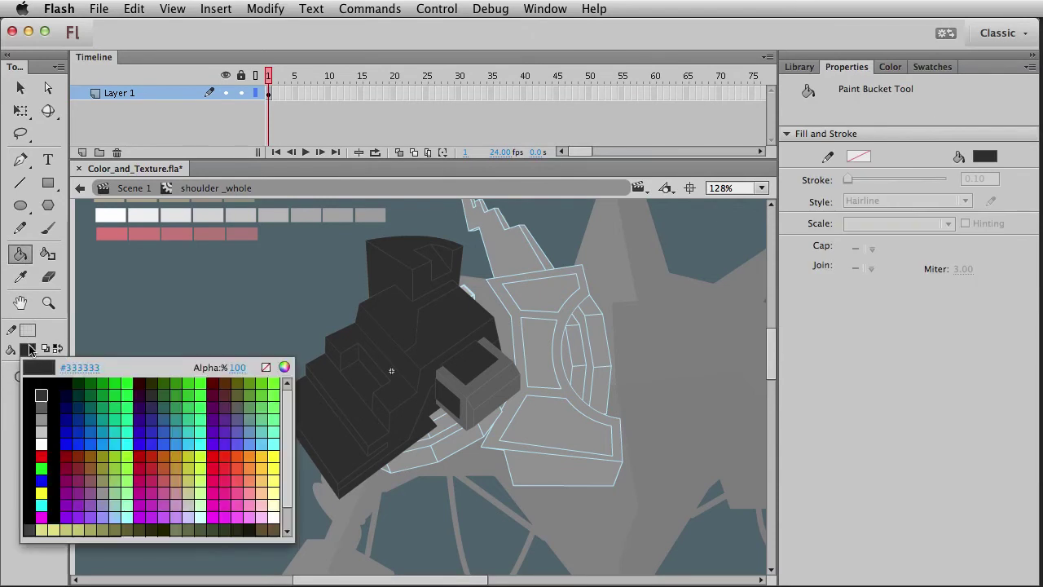
pyautogui.click(162, 524)
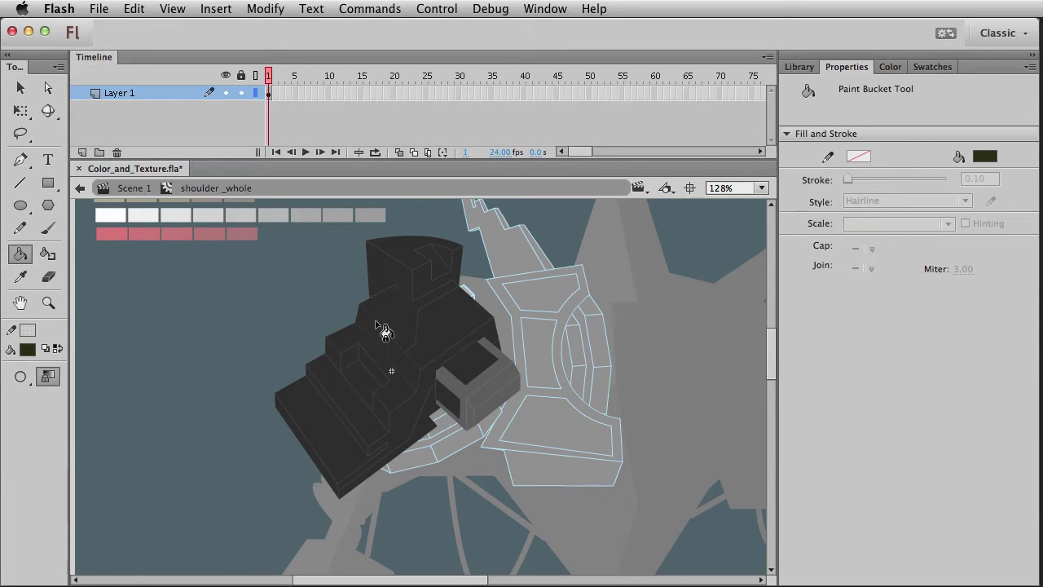
pyautogui.click(391, 266)
pyautogui.click(379, 336)
pyautogui.click(333, 353)
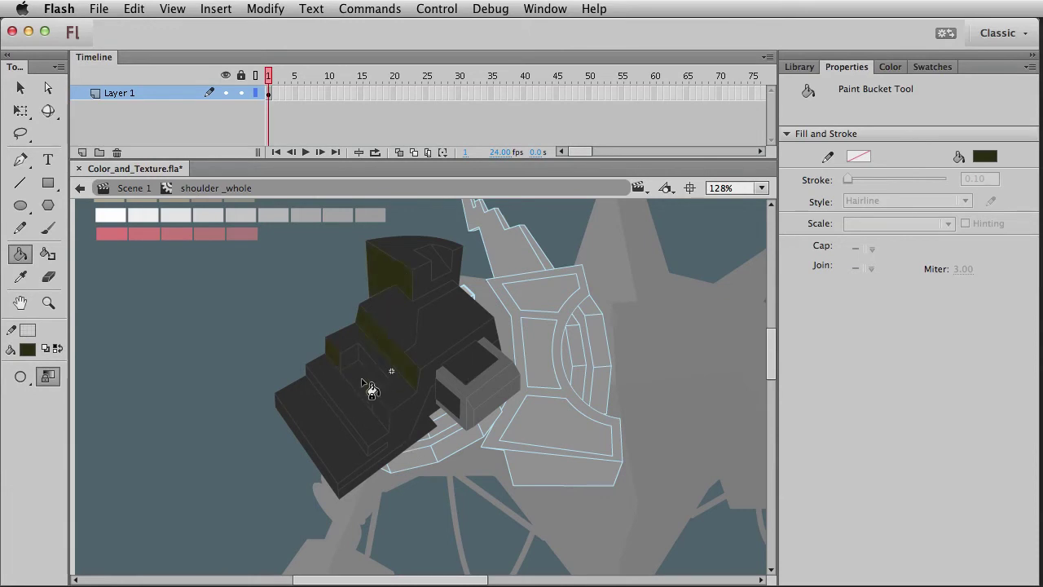
pyautogui.click(385, 413)
pyautogui.click(326, 471)
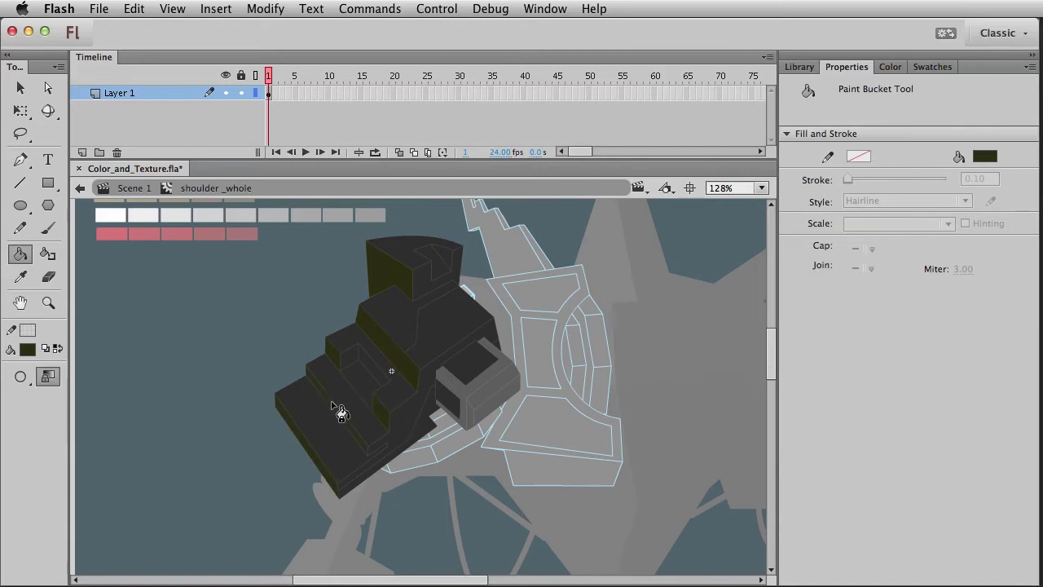
pyautogui.click(381, 374)
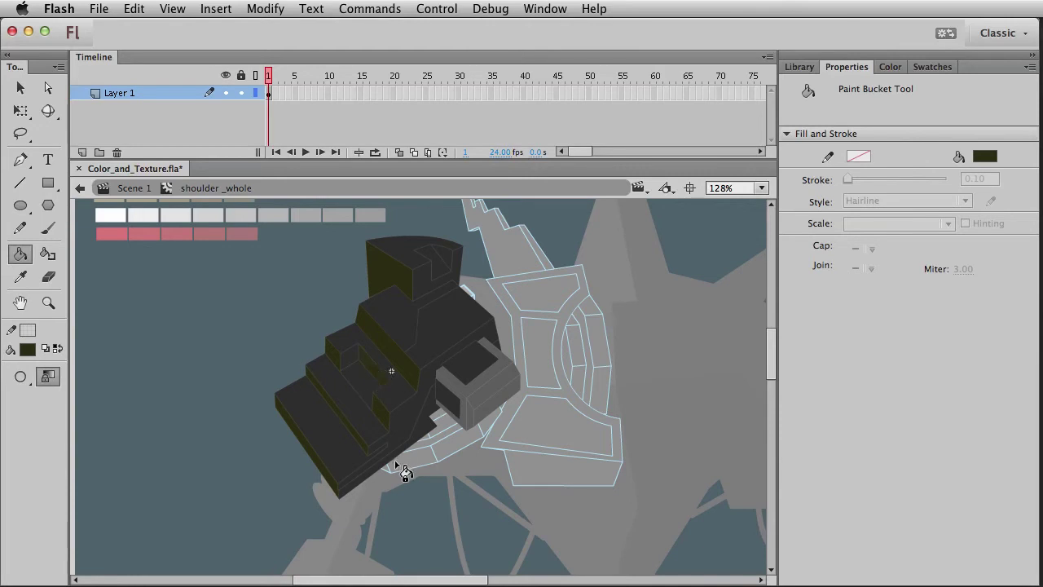
pyautogui.click(446, 259)
# Fill the shoulder's right-facing front and lower faces with the darker olive #262600
pyautogui.click(31, 355)
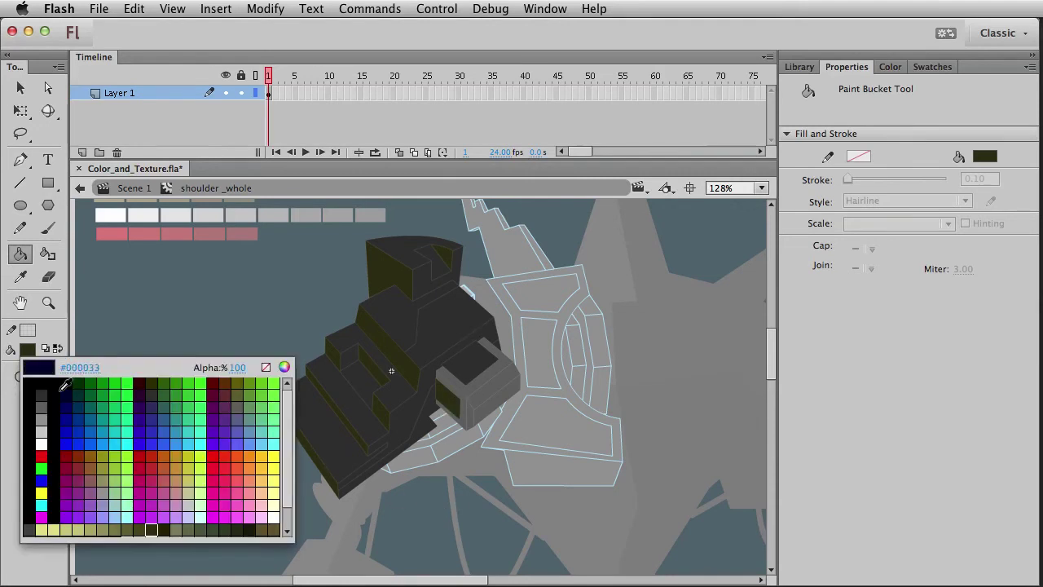
pyautogui.click(171, 522)
pyautogui.click(373, 483)
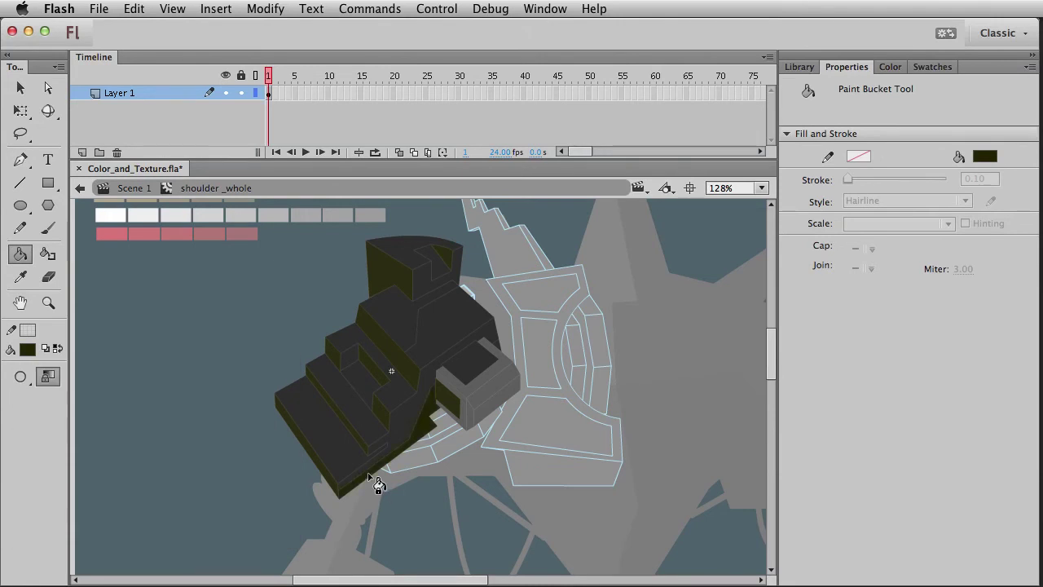
pyautogui.click(414, 425)
pyautogui.click(426, 289)
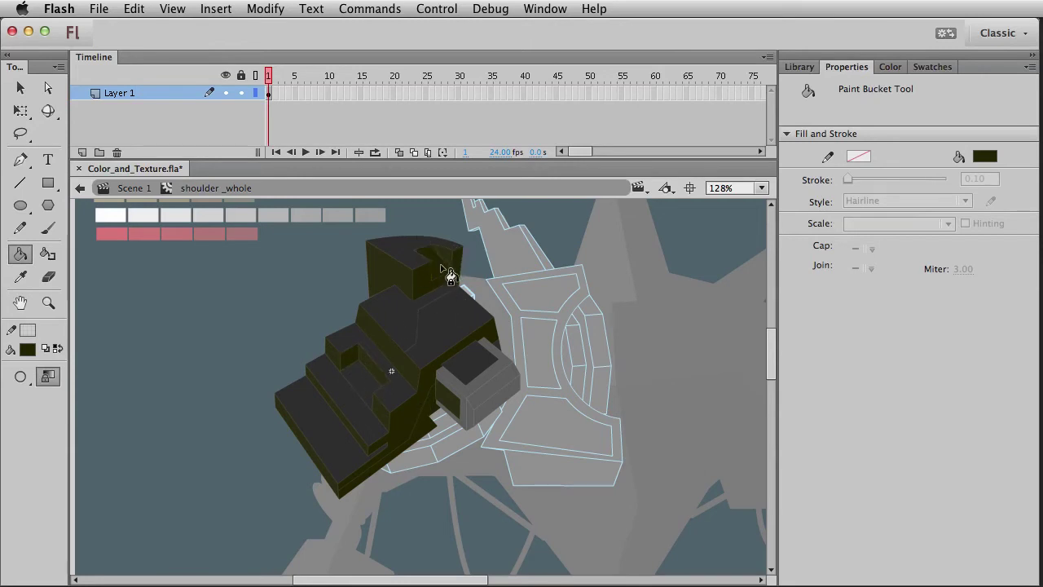
pyautogui.click(461, 383)
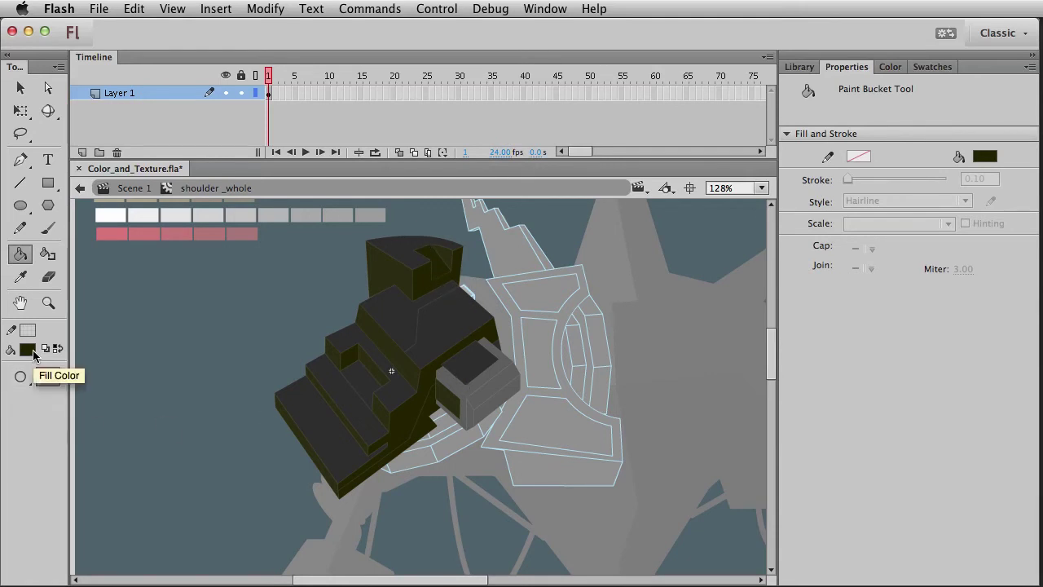
# Fill the upward-facing faces of the shoulder's steps, main block and top block with light yellow-green
pyautogui.click(33, 352)
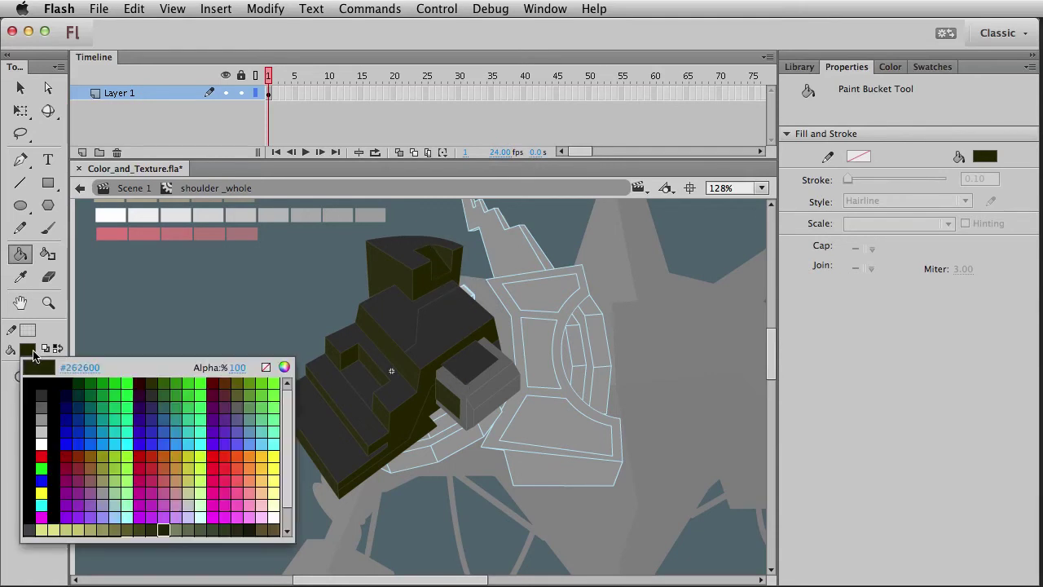
pyautogui.click(59, 524)
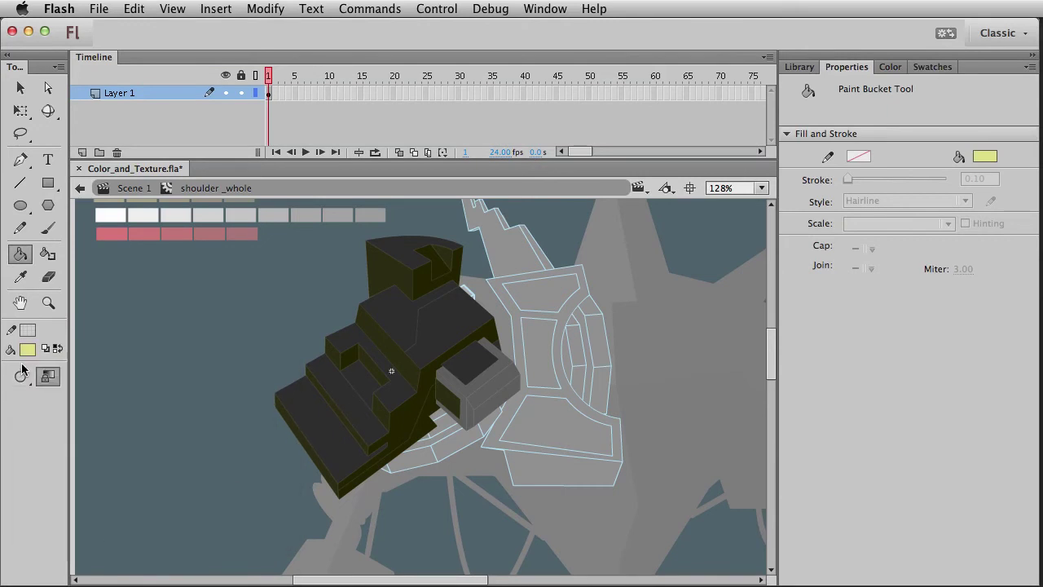
pyautogui.click(334, 447)
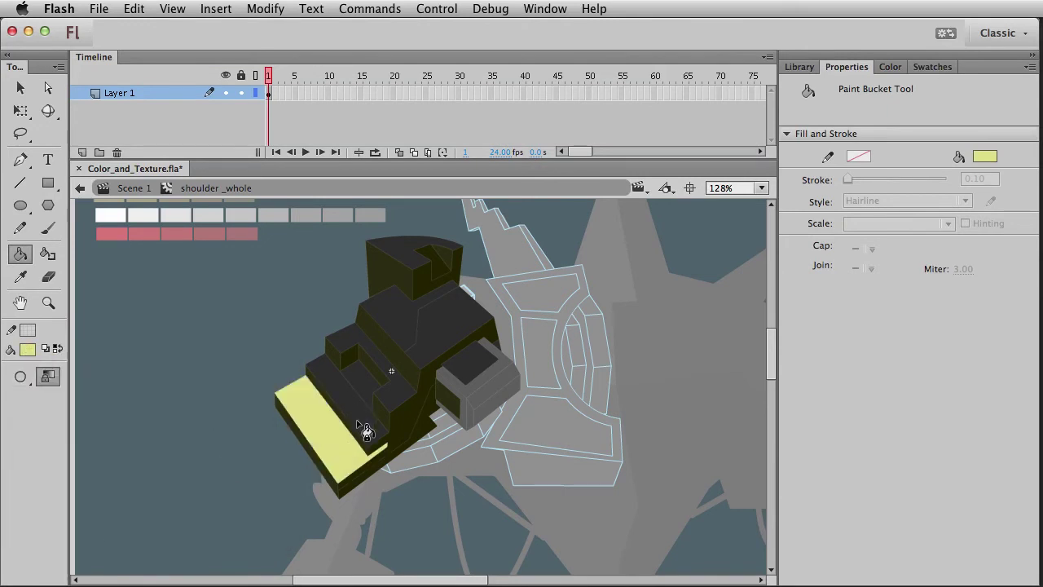
pyautogui.click(360, 418)
pyautogui.click(392, 403)
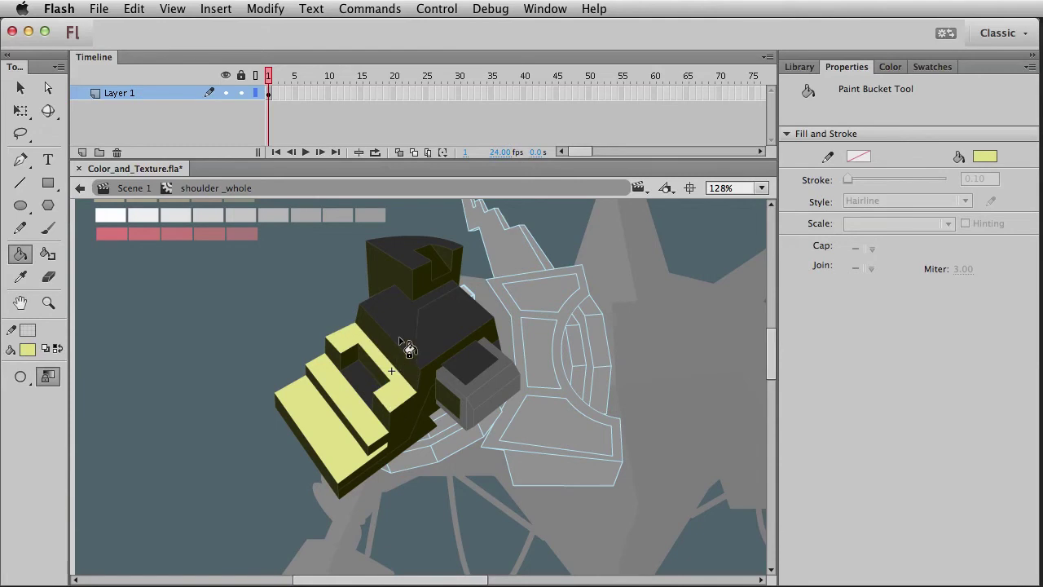
pyautogui.click(427, 337)
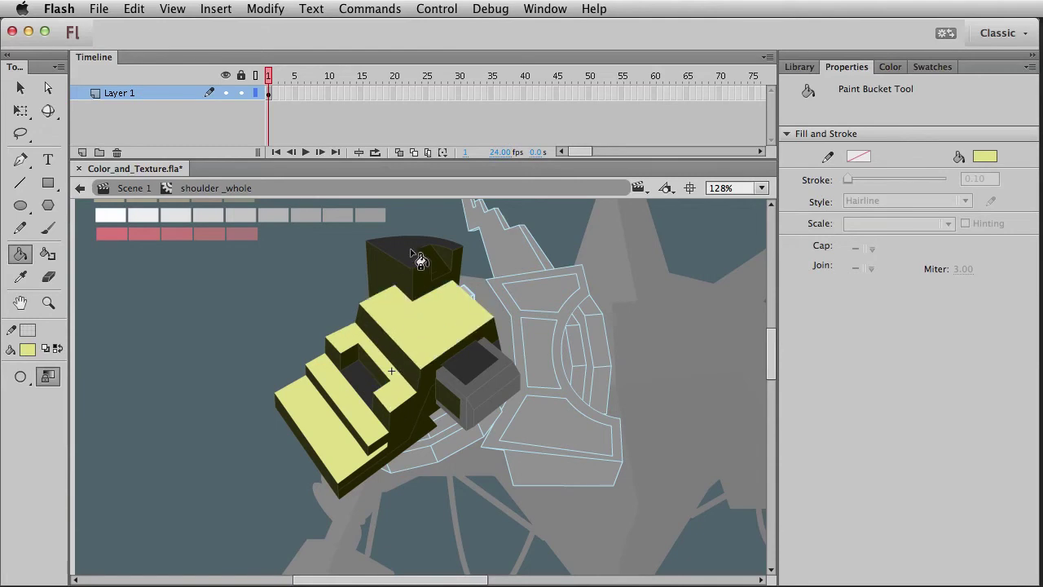
pyautogui.click(417, 256)
pyautogui.click(31, 352)
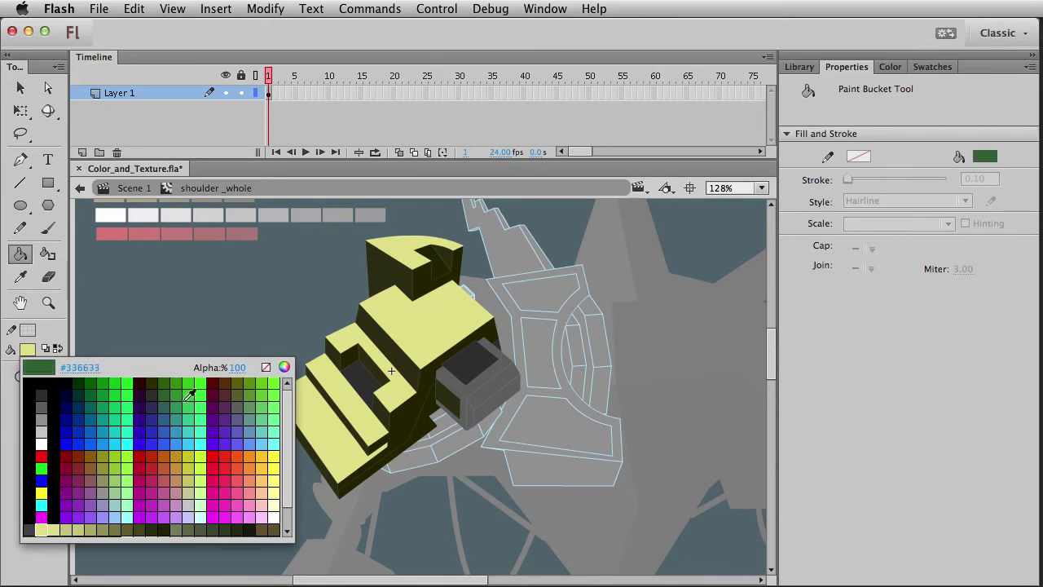
pyautogui.click(356, 457)
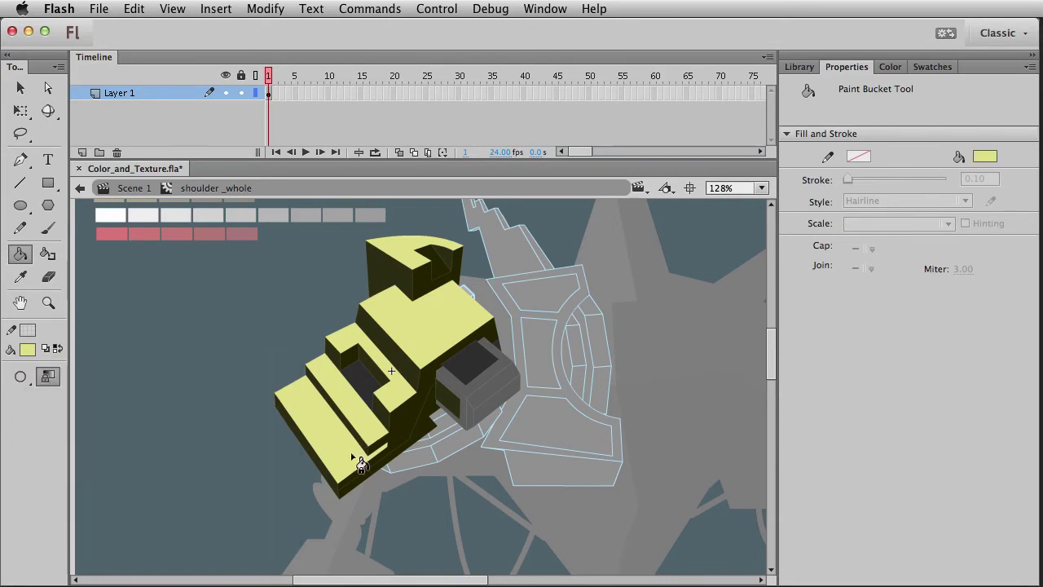
pyautogui.click(31, 350)
pyautogui.click(300, 420)
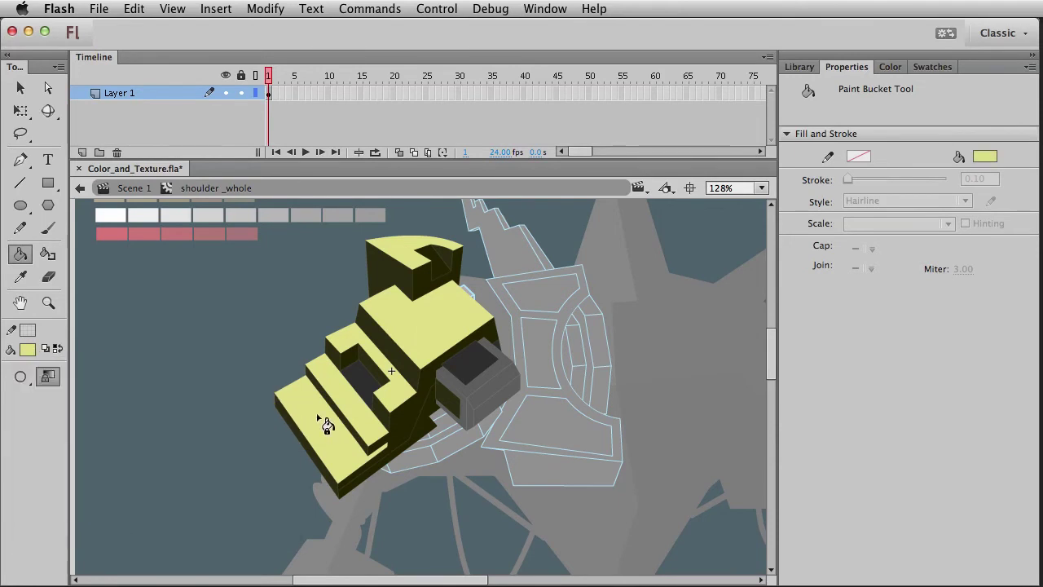
# Fill the middle step's recess floor, the grey box's top recess and the adjoining lower strip with a slightly darker yellow-green
pyautogui.click(27, 350)
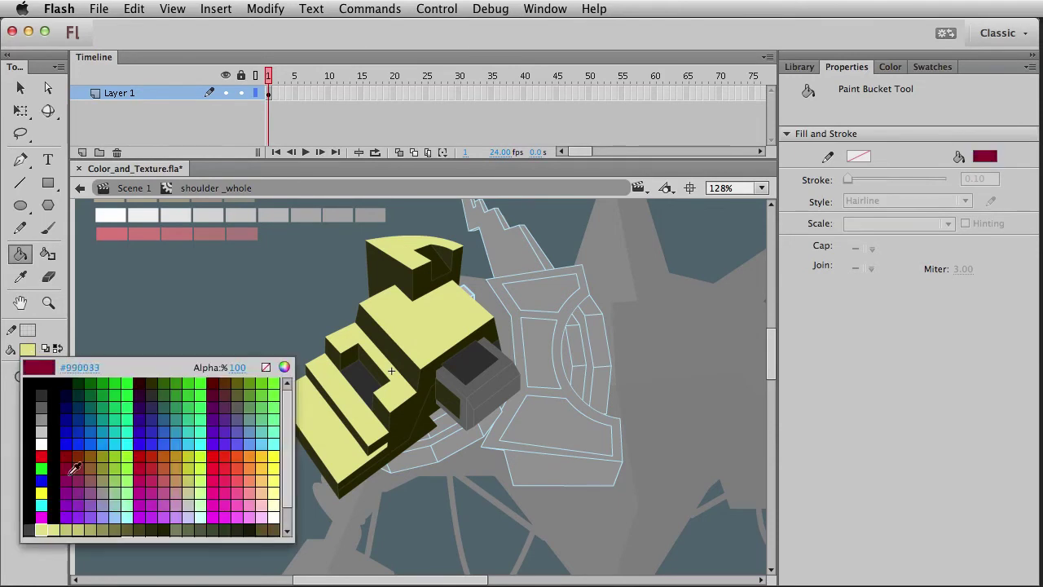
pyautogui.click(70, 524)
pyautogui.click(367, 377)
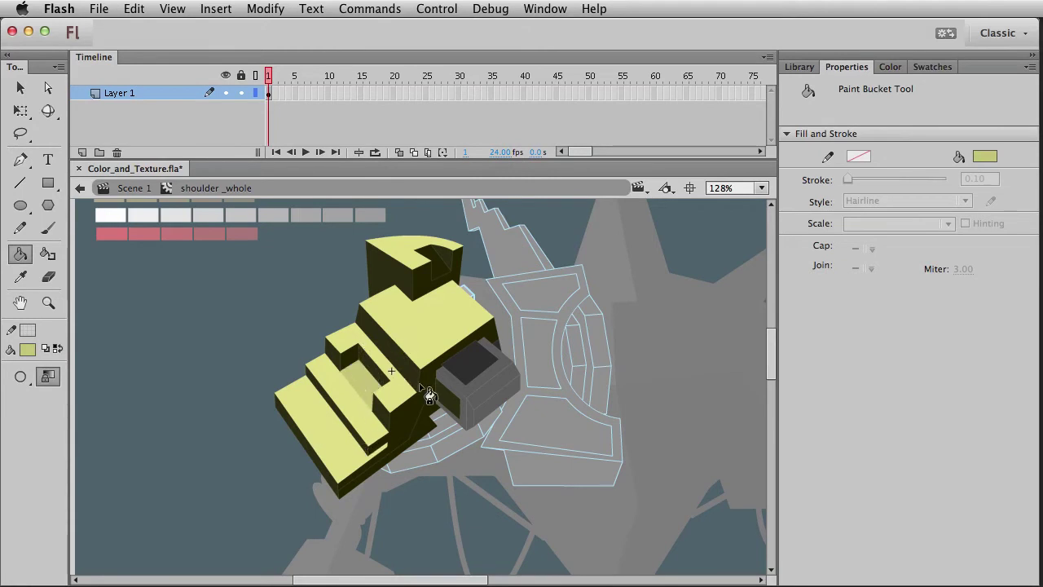
pyautogui.click(473, 365)
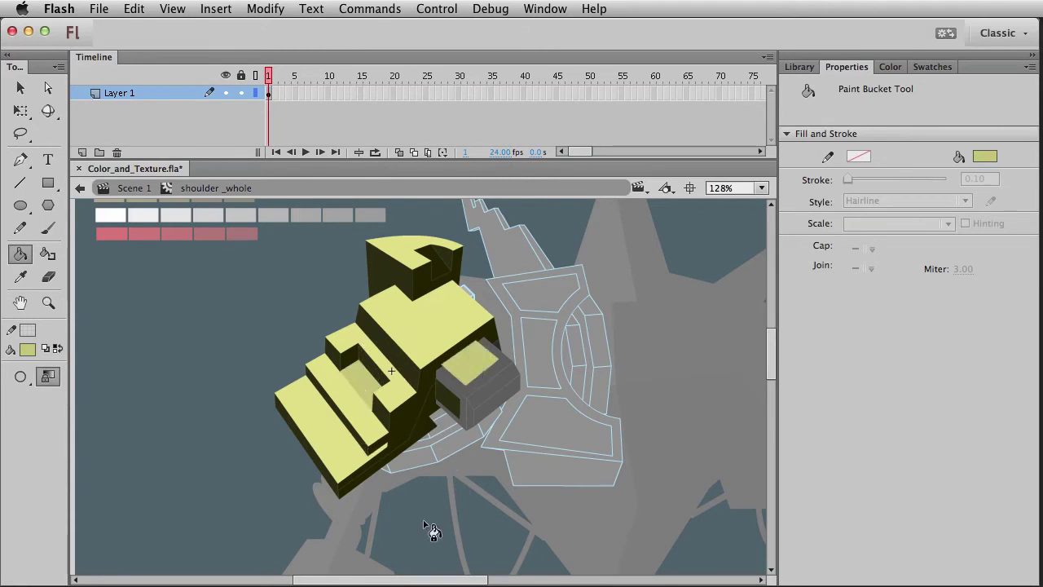
pyautogui.click(372, 424)
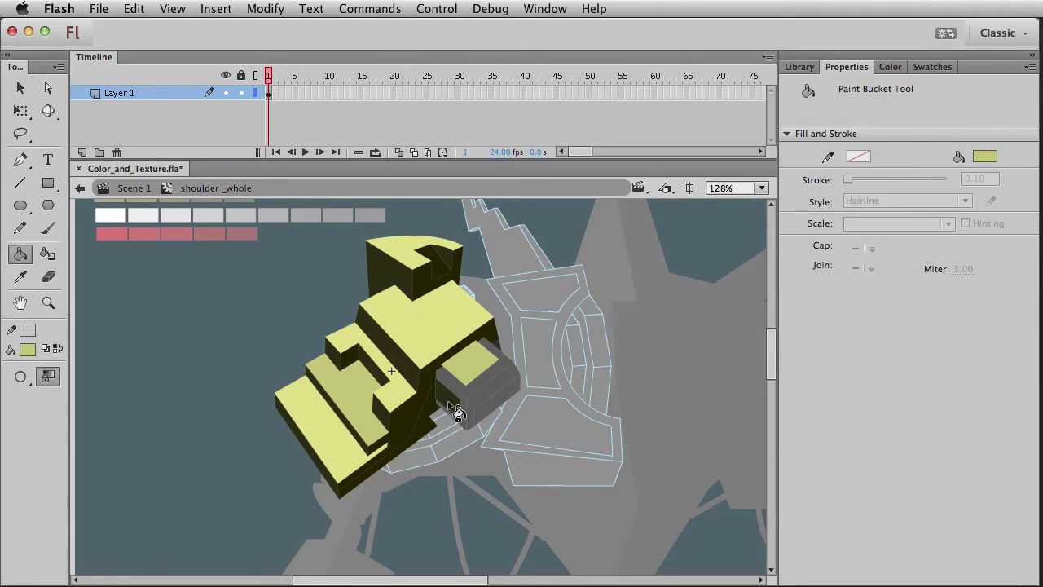
# Fill the recess in the grey box's left-facing side with medium olive
pyautogui.click(28, 351)
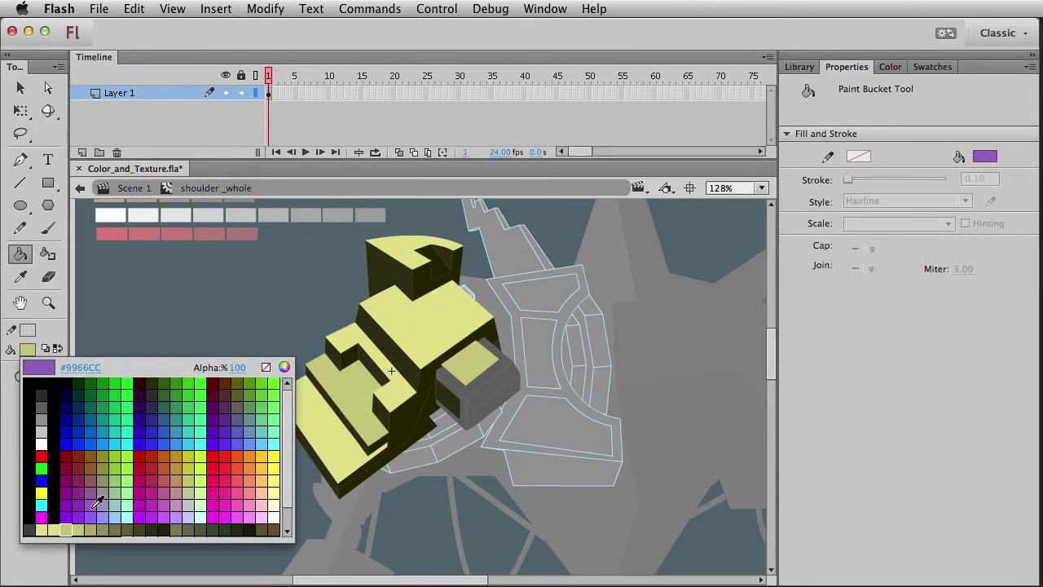
pyautogui.click(104, 529)
pyautogui.click(449, 405)
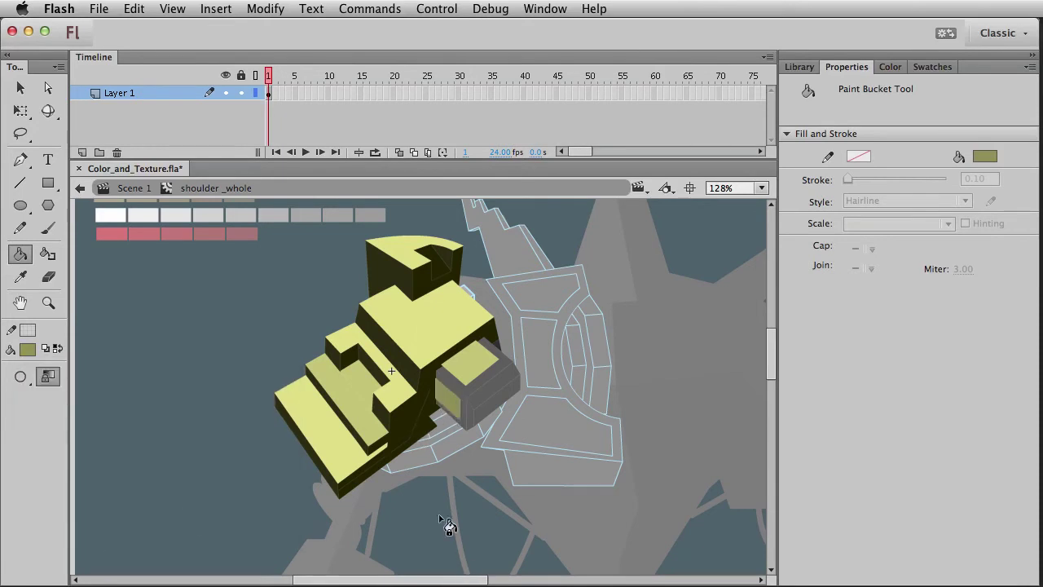
# Fill the grey box's top rim with grey-green and its upper right-facing bevel with a darker green
pyautogui.click(31, 351)
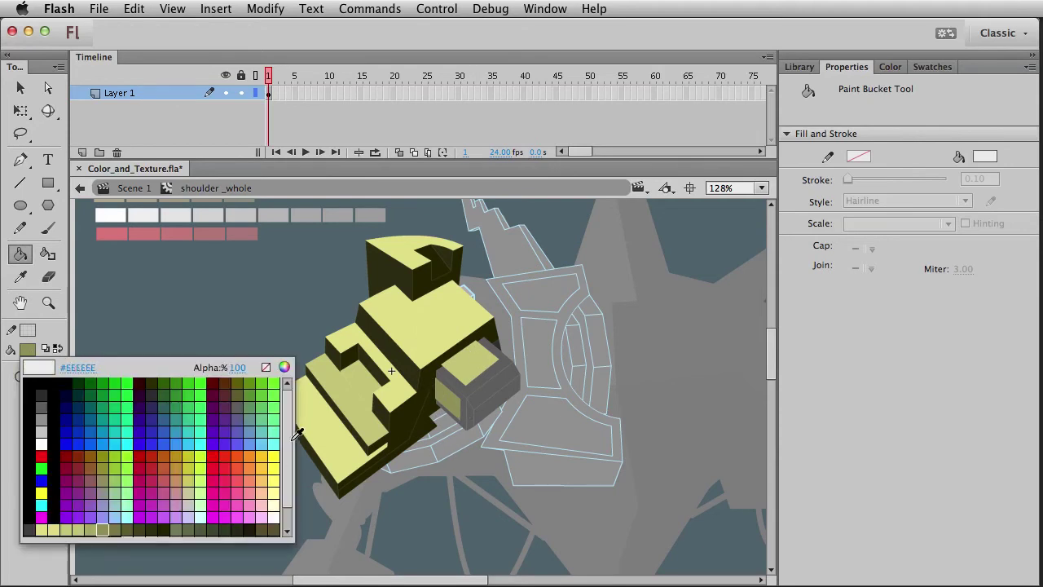
pyautogui.click(205, 523)
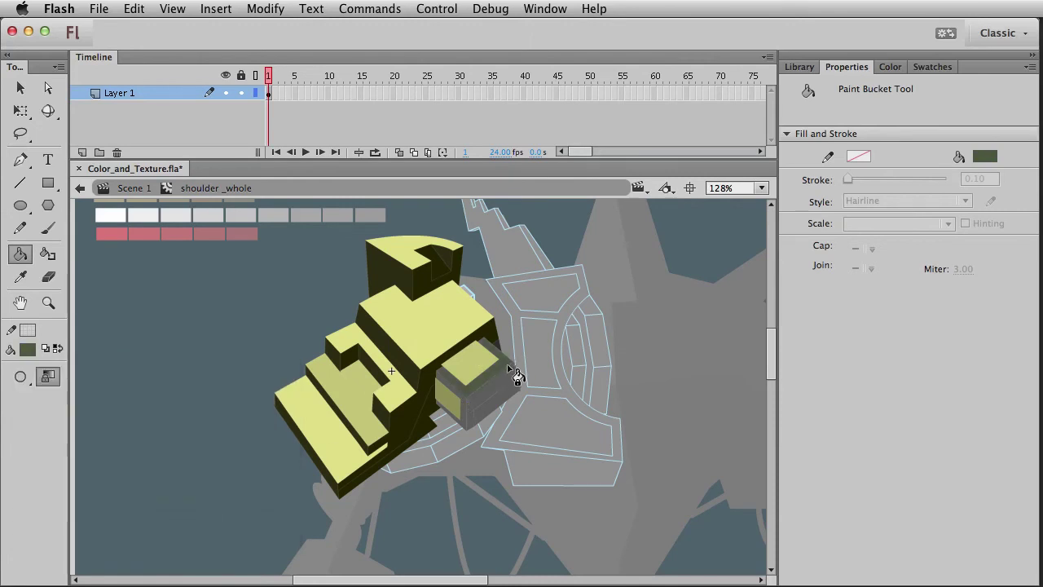
pyautogui.click(31, 352)
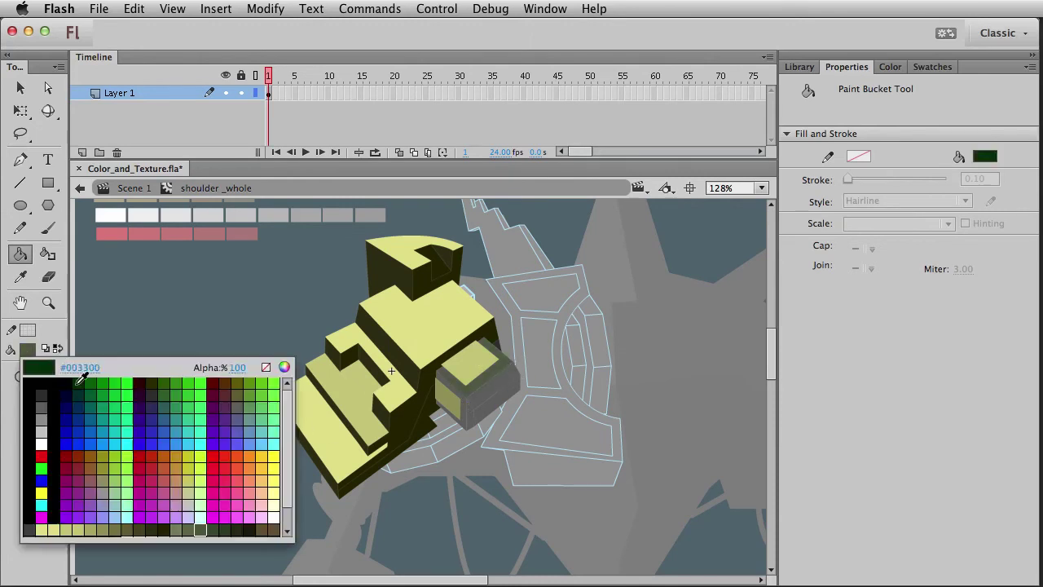
pyautogui.click(217, 522)
pyautogui.click(495, 395)
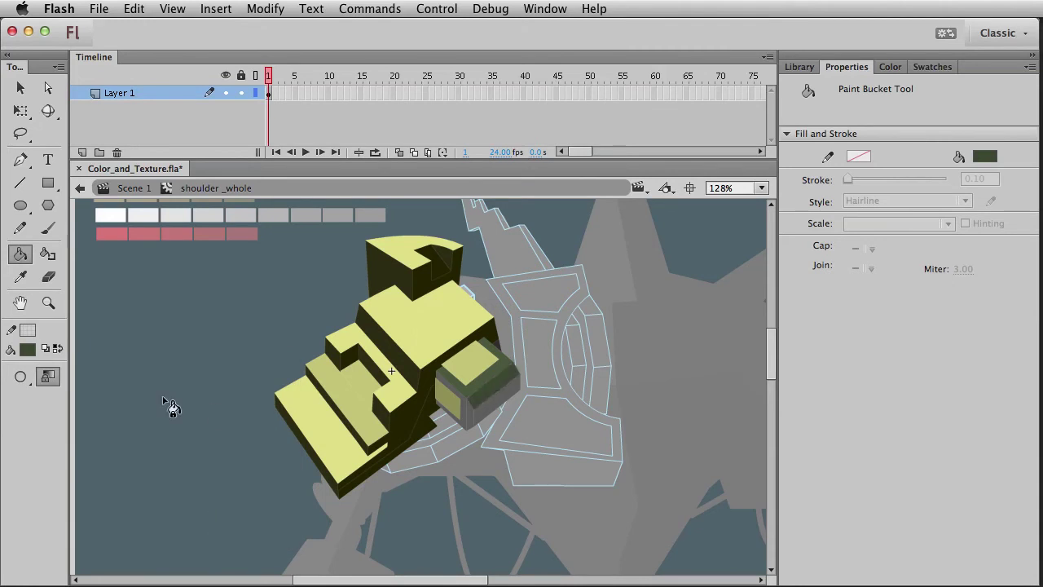
# Fill the box's lower right-facing side with dark green #333F26
pyautogui.click(31, 351)
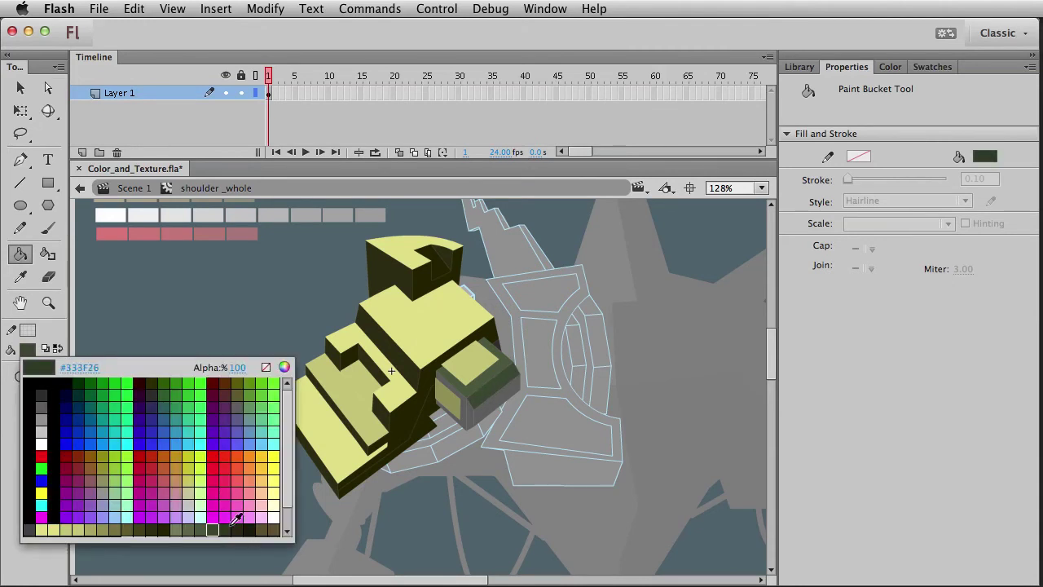
pyautogui.click(232, 524)
pyautogui.click(498, 405)
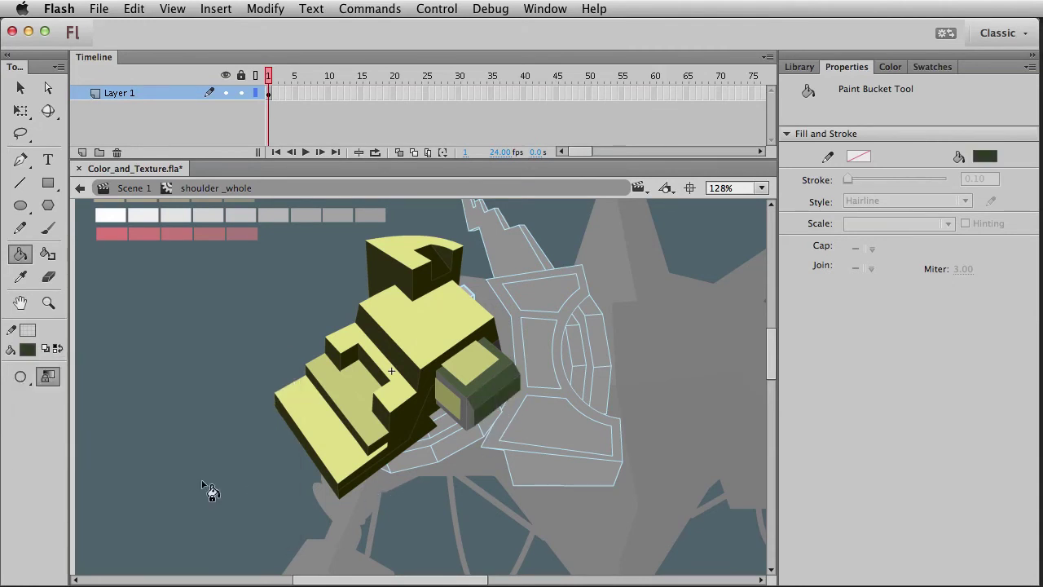
# Fill the rim around the box's left-facing recess with grey-green and the adjoining front corner strip with a darker green
pyautogui.click(32, 351)
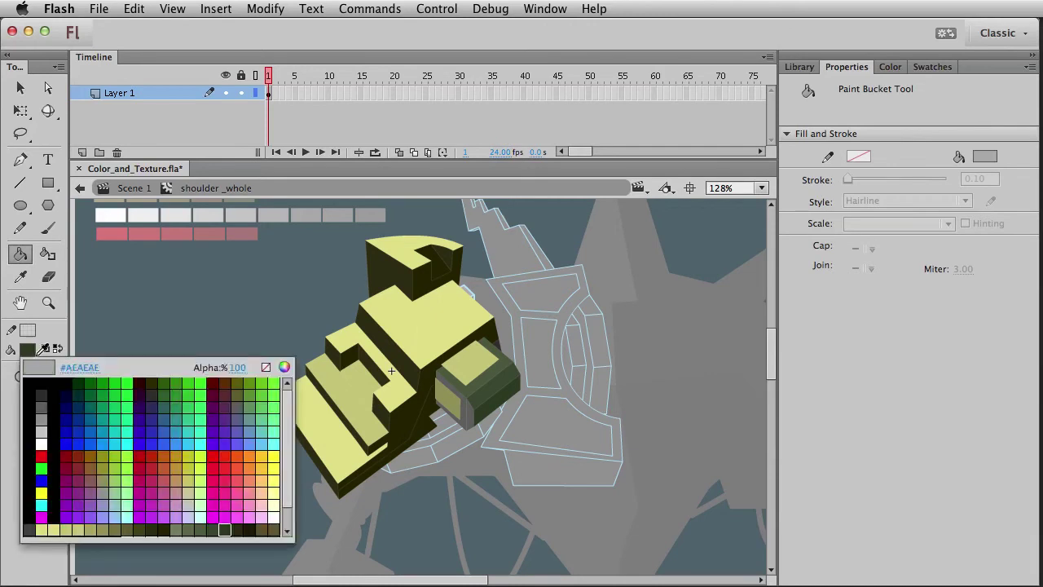
pyautogui.click(204, 524)
pyautogui.click(470, 413)
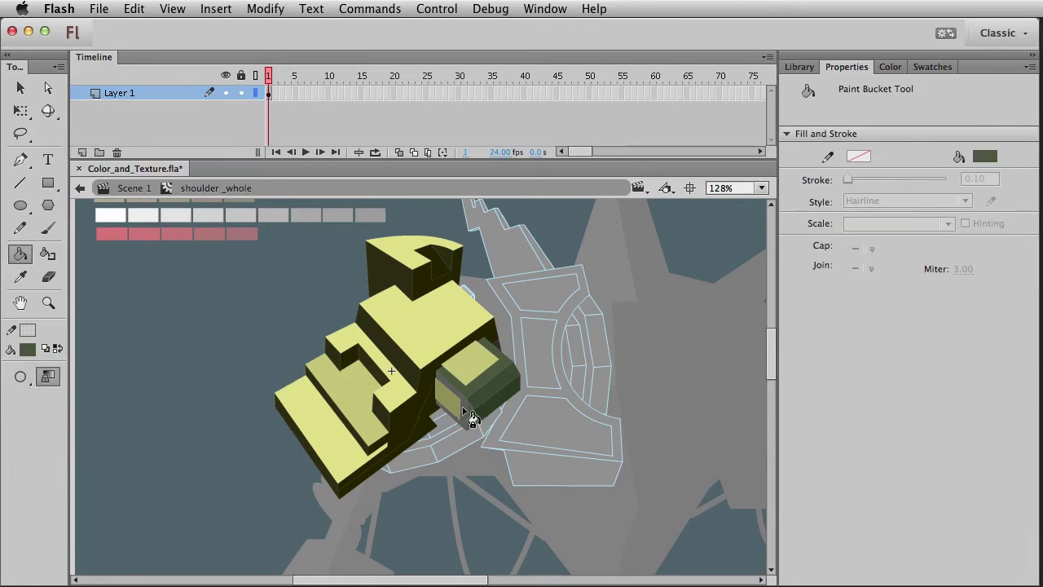
pyautogui.click(457, 395)
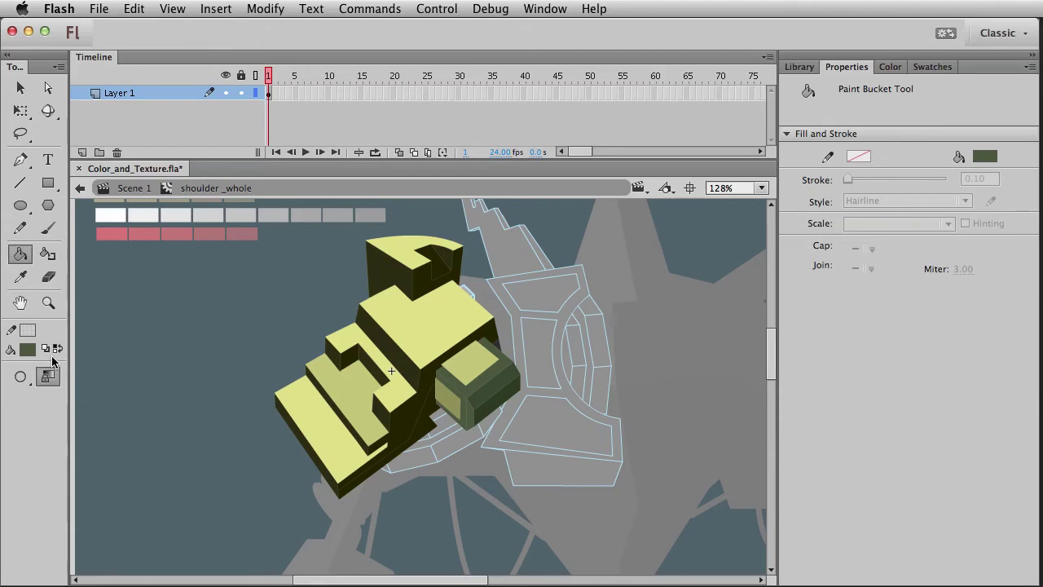
pyautogui.click(35, 352)
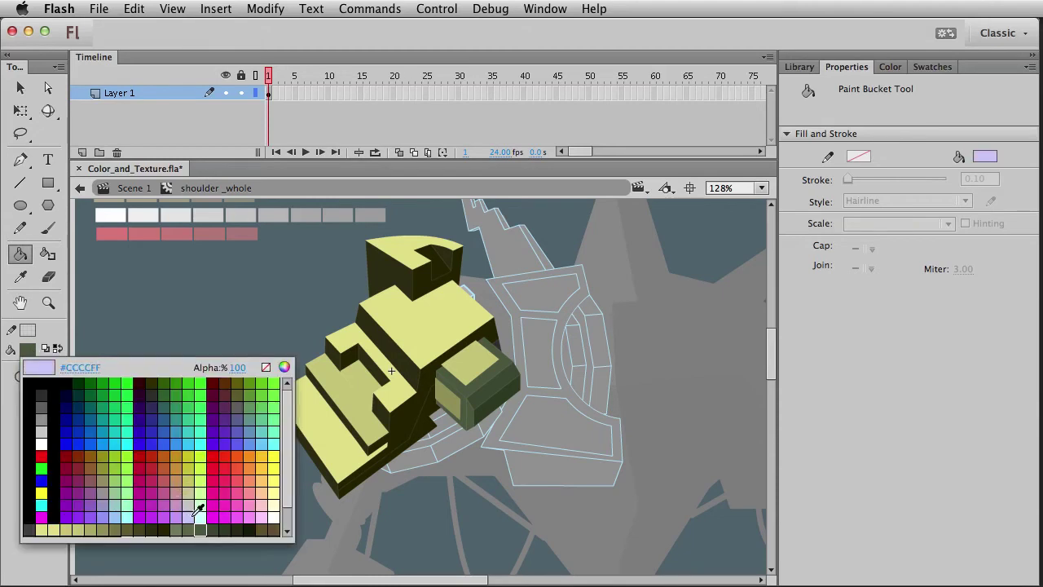
pyautogui.click(213, 528)
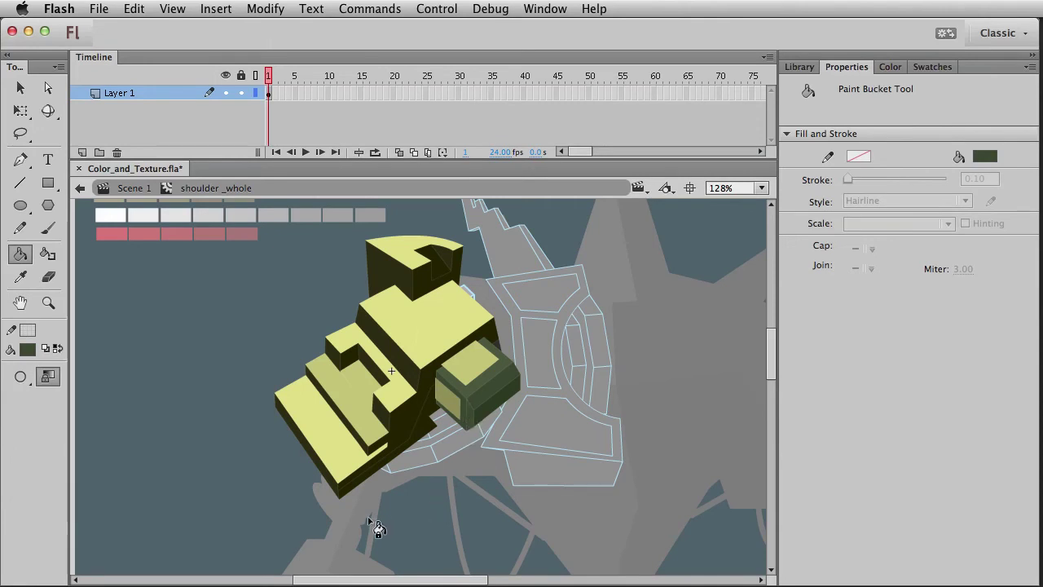
# Return to the main scene and open the bent strap symbol across the shoulder for editing
pyautogui.press('v')
pyautogui.doubleClick(254, 390)
pyautogui.moveTo(259, 439); pyautogui.dragTo(220, 419)
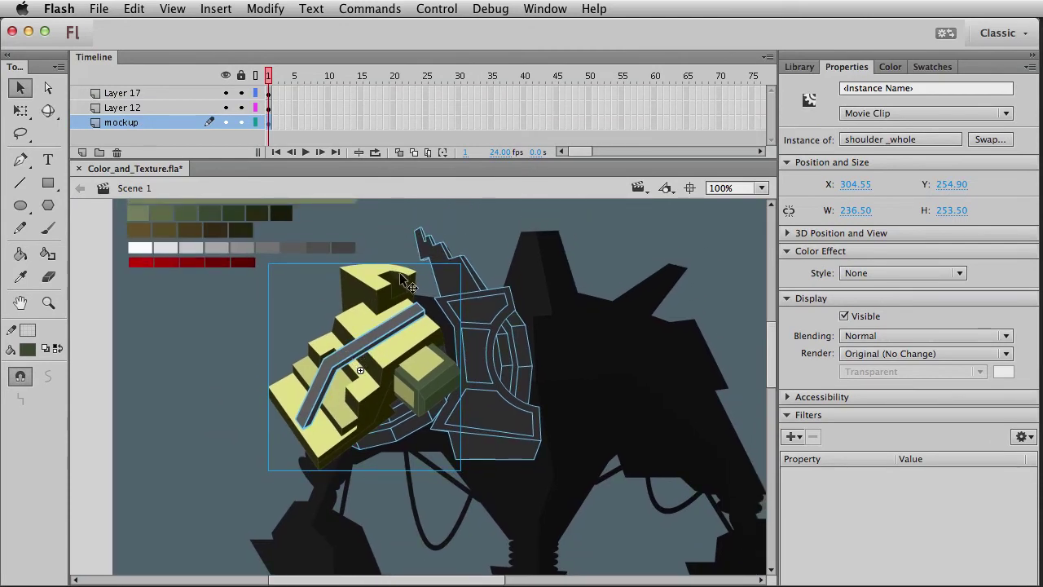
pyautogui.doubleClick(370, 345)
pyautogui.click(370, 344)
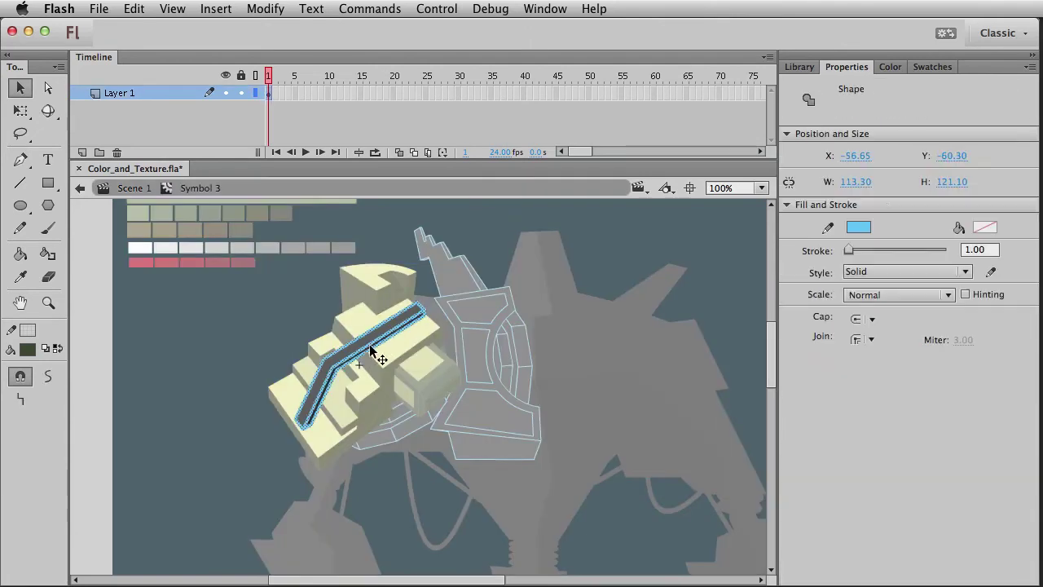
pyautogui.click(332, 459)
pyautogui.click(308, 411)
# Draw a hairline across the strap's bend to split its top face into an upper and a lower section
pyautogui.click(48, 302)
pyautogui.moveTo(275, 316); pyautogui.dragTo(426, 467)
pyautogui.press('v')
pyautogui.click(102, 200)
pyautogui.click(22, 183)
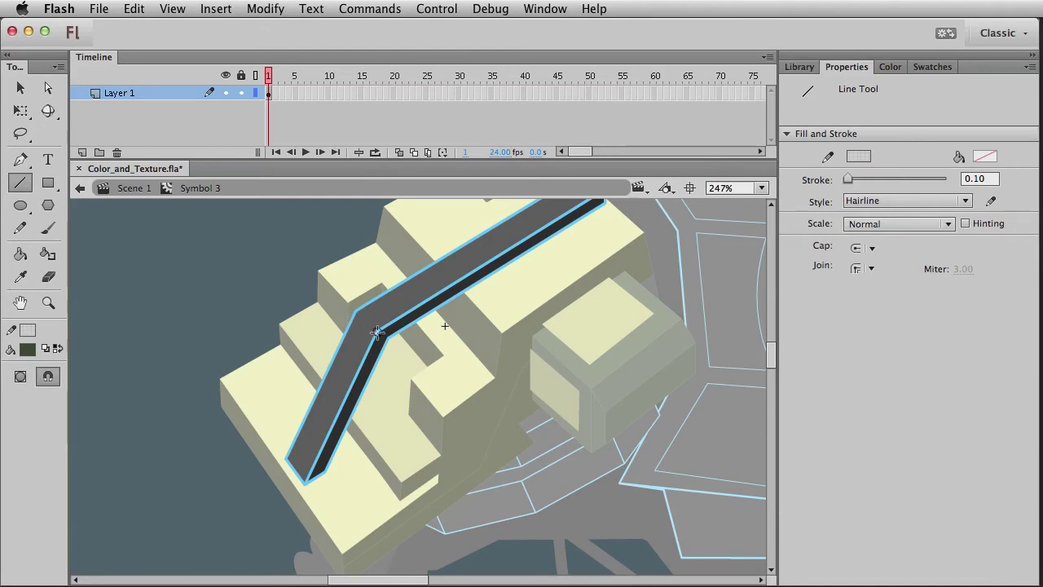
pyautogui.press('v')
pyautogui.click(365, 353)
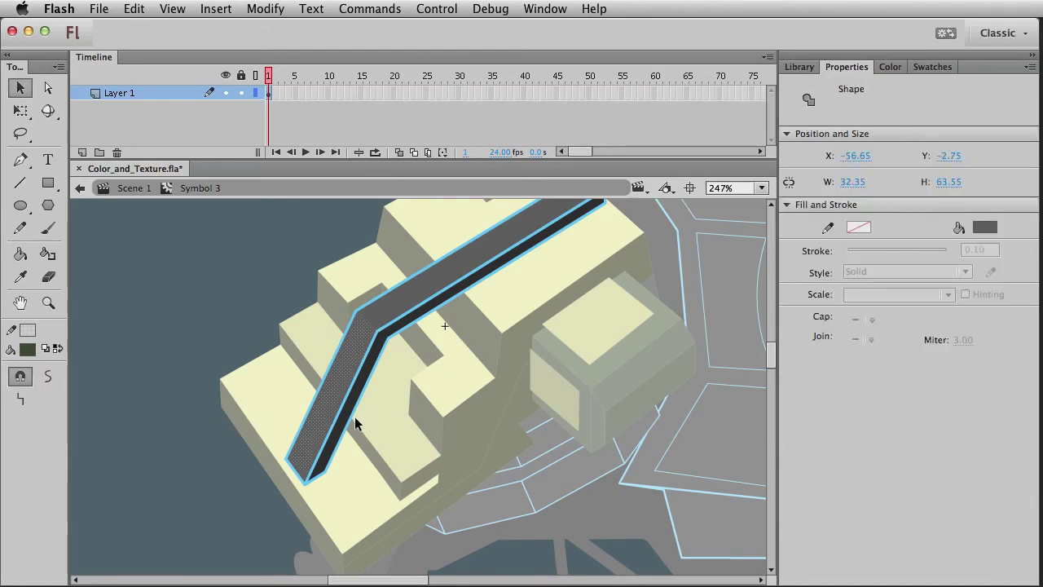
pyautogui.click(366, 375)
pyautogui.click(265, 400)
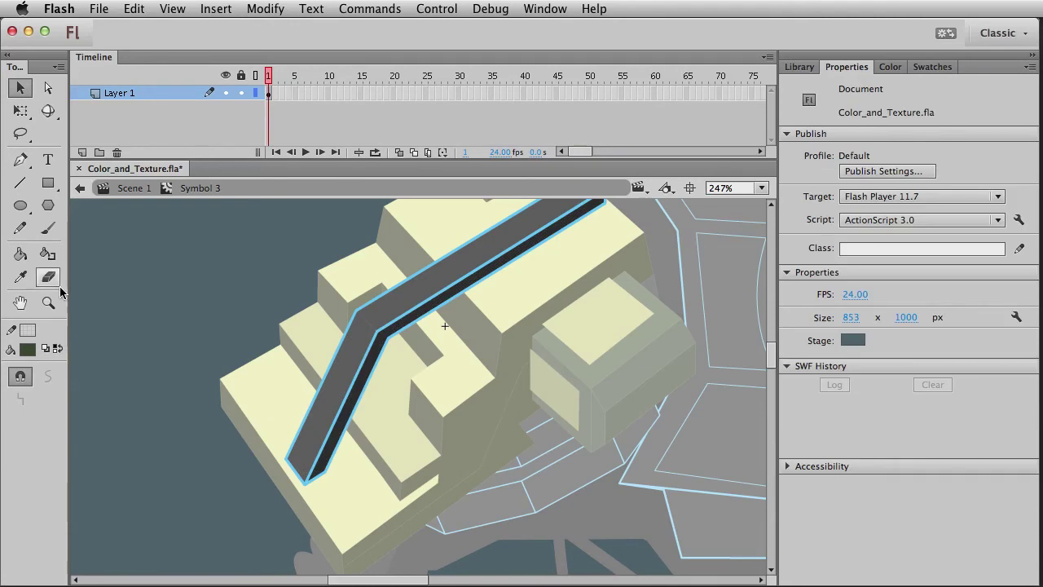
# Fill the strap's thin side face with very dark olive
pyautogui.click(30, 258)
pyautogui.click(28, 349)
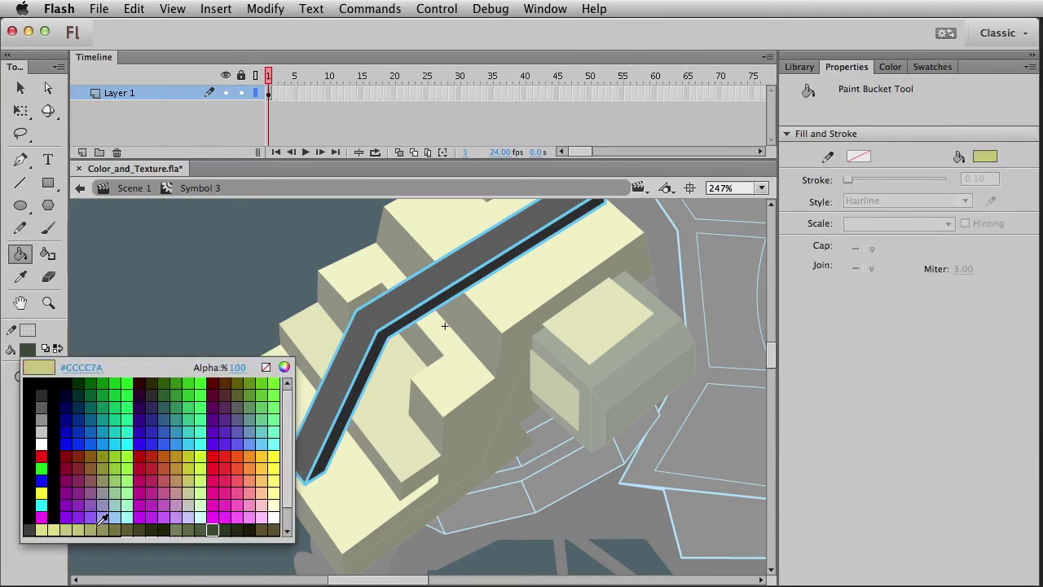
pyautogui.click(165, 530)
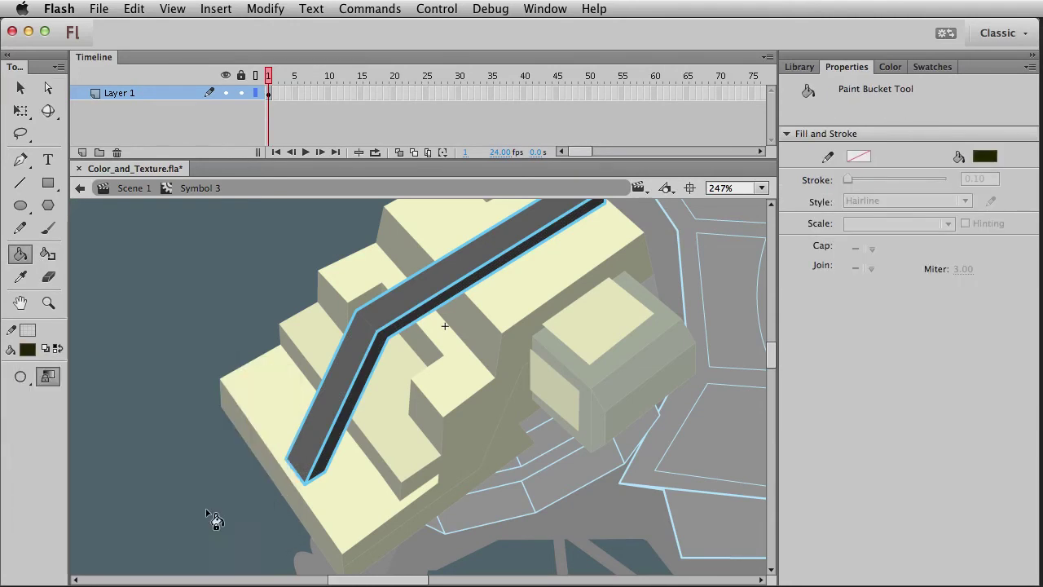
pyautogui.click(381, 340)
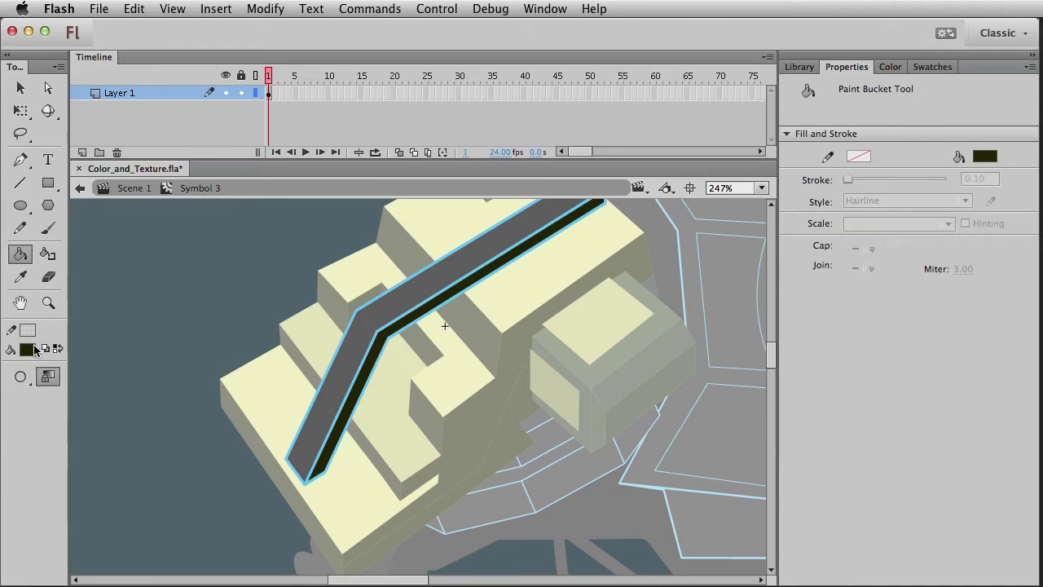
# Fill the strap's upper section with light yellow-green #E5E589 and its lower section with a darker yellow-green
pyautogui.click(28, 349)
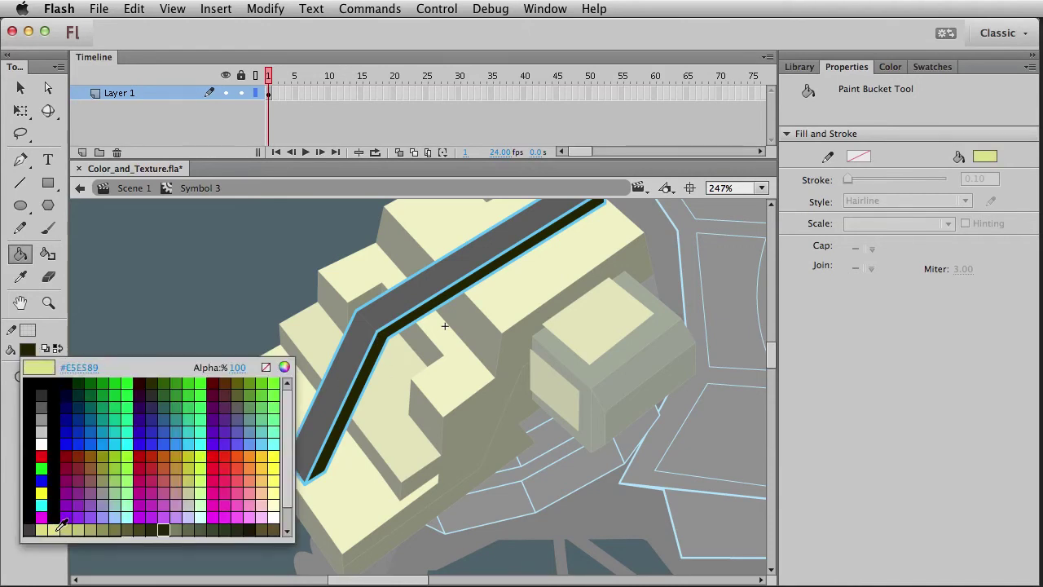
pyautogui.click(59, 526)
pyautogui.click(422, 308)
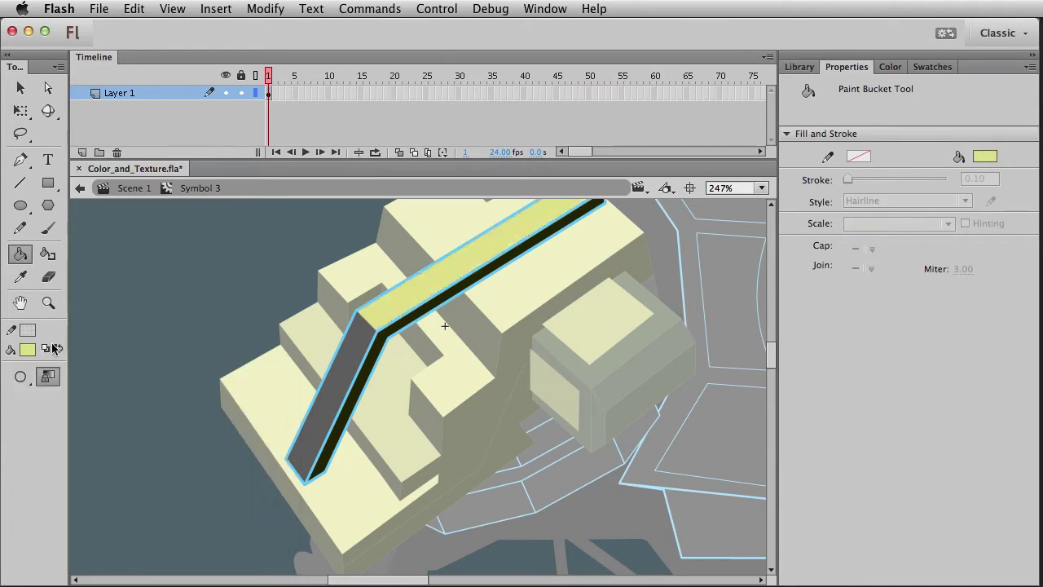
pyautogui.click(27, 350)
pyautogui.click(96, 527)
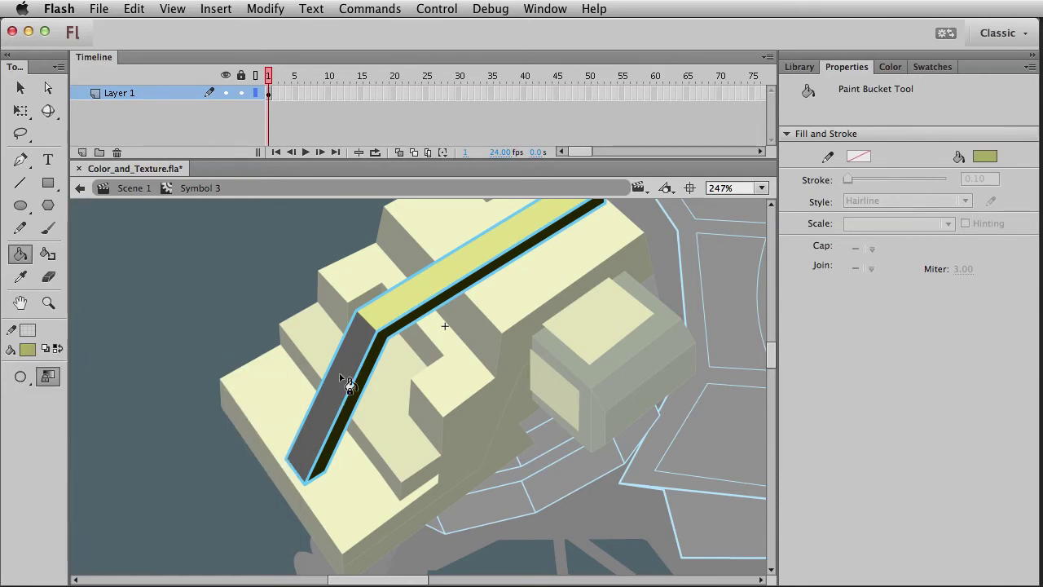
pyautogui.click(337, 391)
# Delete the strap's blue outlines and return to the main scene
pyautogui.press('v')
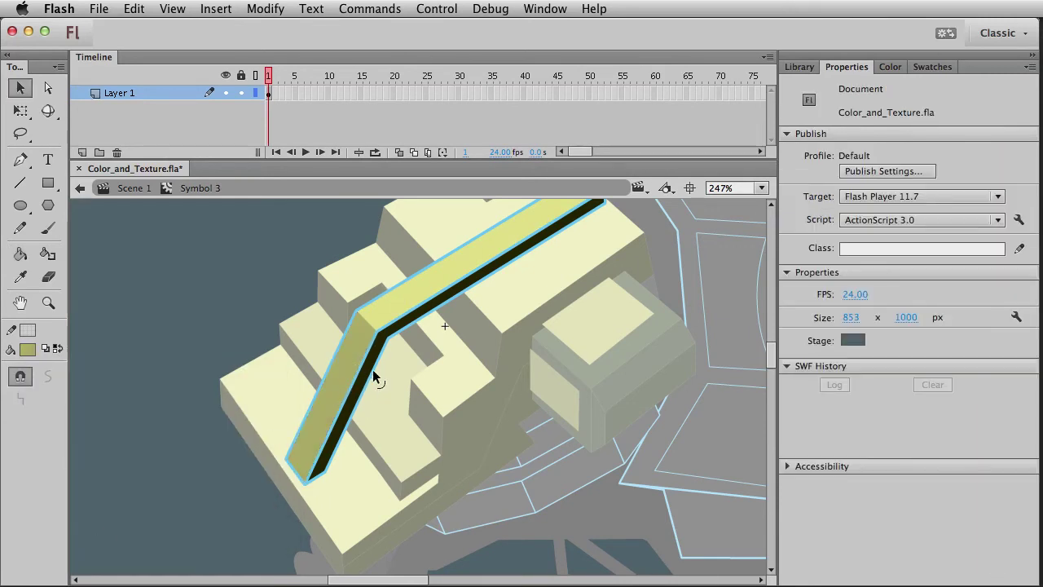
pyautogui.click(373, 369)
pyautogui.press('Delete')
pyautogui.doubleClick(207, 459)
pyautogui.click(208, 461)
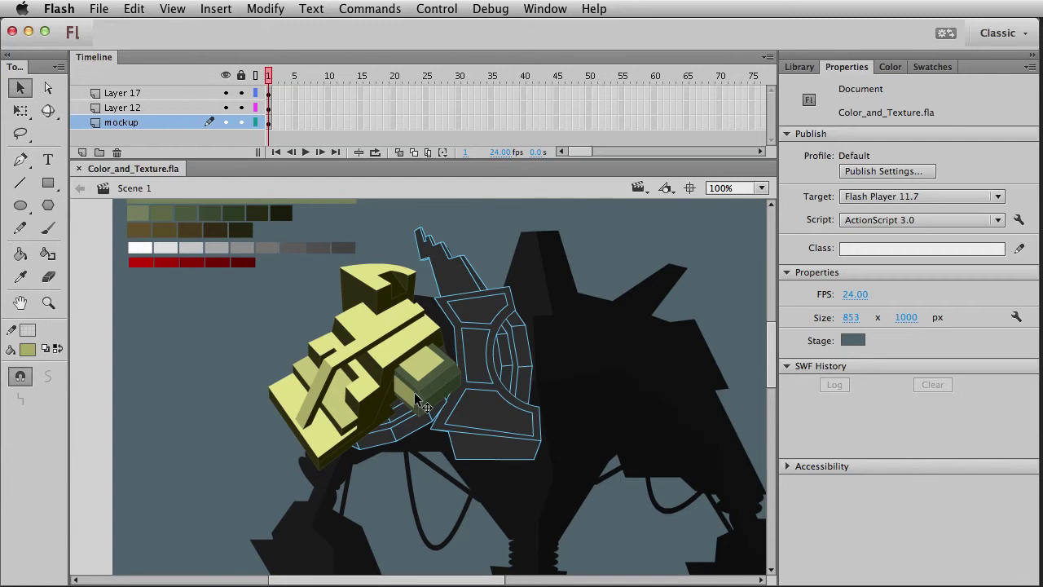
# Reopen the strap symbol for editing and add a new layer beneath its artwork layer
pyautogui.moveTo(387, 407); pyautogui.dragTo(367, 402)
pyautogui.click(340, 367)
pyautogui.click(337, 369)
pyautogui.click(300, 446)
pyautogui.click(336, 352)
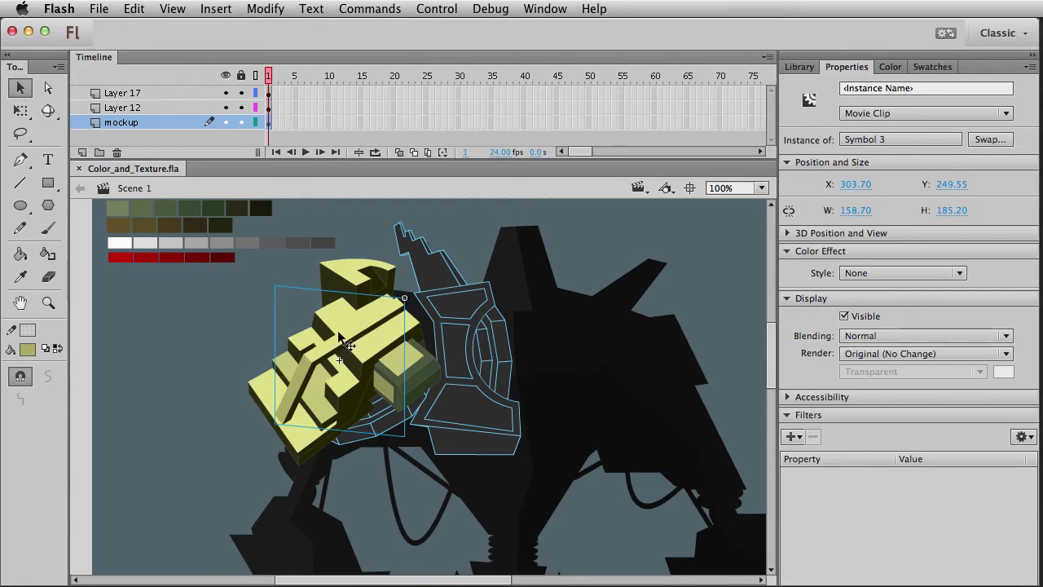
pyautogui.doubleClick(305, 362)
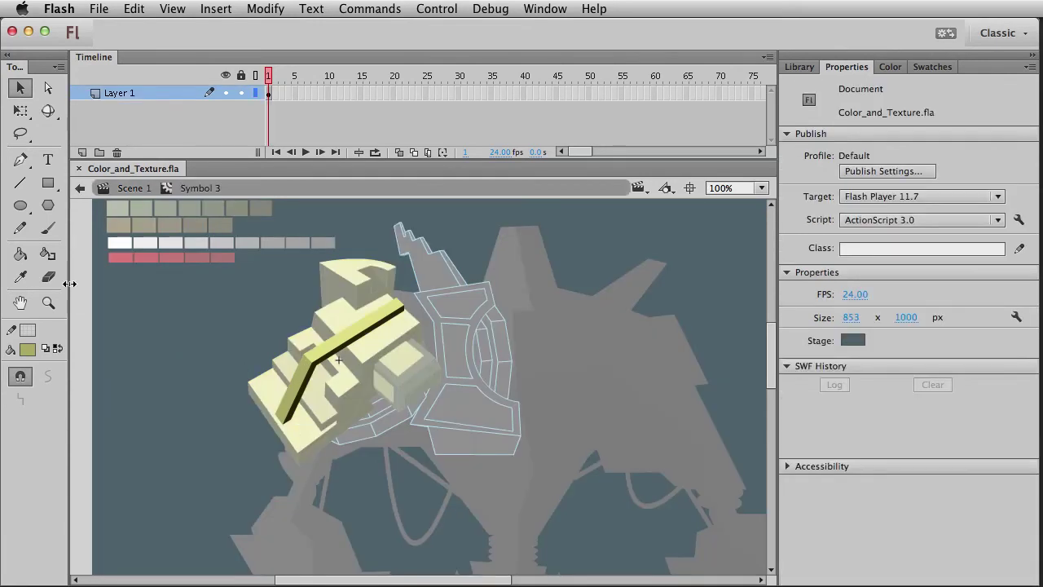
pyautogui.click(48, 302)
pyautogui.moveTo(230, 295); pyautogui.dragTo(508, 495)
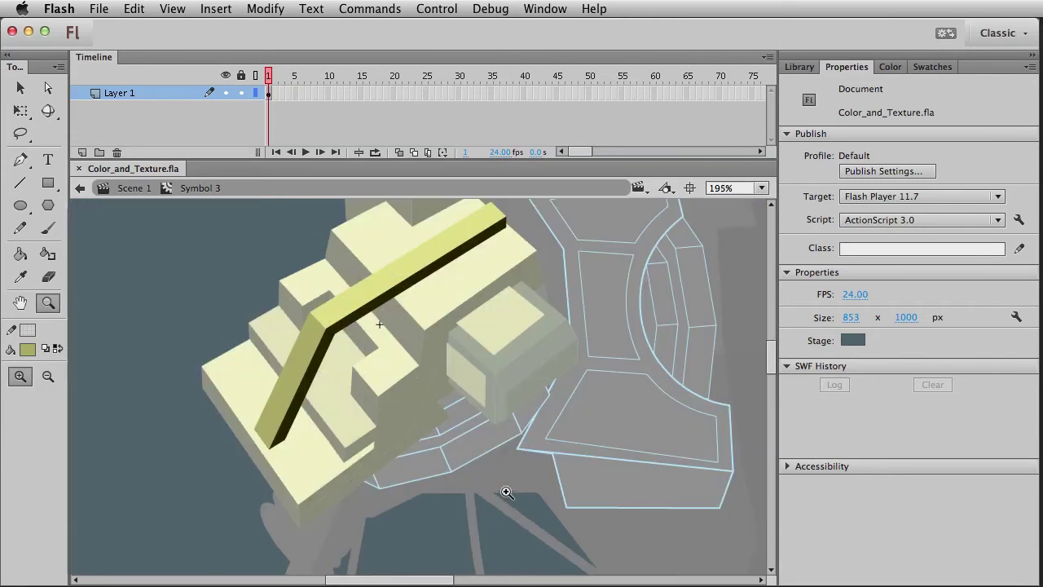
pyautogui.press('v')
pyautogui.click(81, 153)
pyautogui.moveTo(138, 86); pyautogui.dragTo(122, 111)
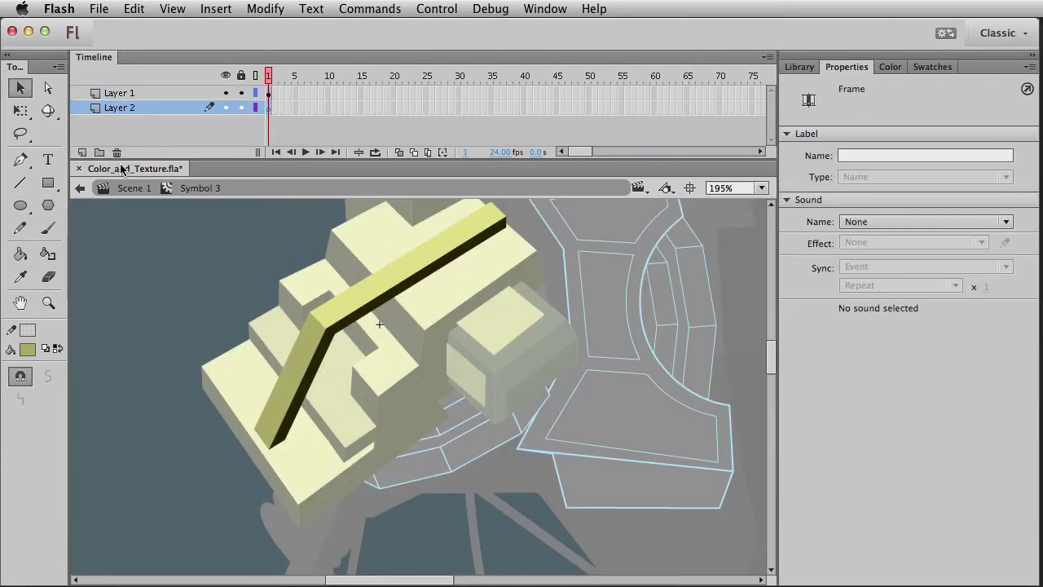
# Set up the Rectangle tool with a black fill at 40% alpha
pyautogui.click(54, 185)
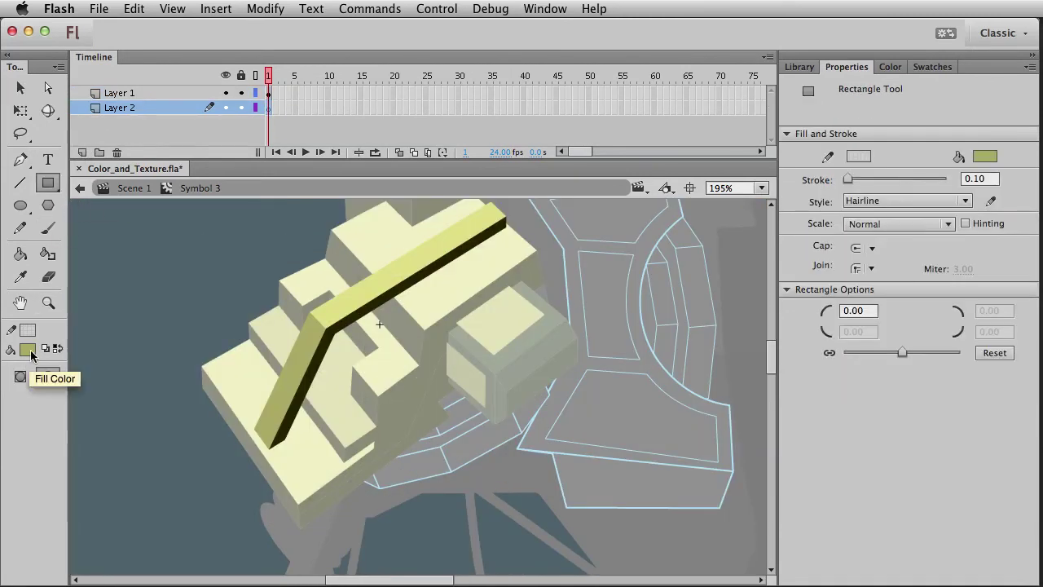
pyautogui.click(31, 355)
pyautogui.click(29, 383)
pyautogui.click(32, 355)
pyautogui.click(235, 366)
pyautogui.write('40')
pyautogui.press('Return')
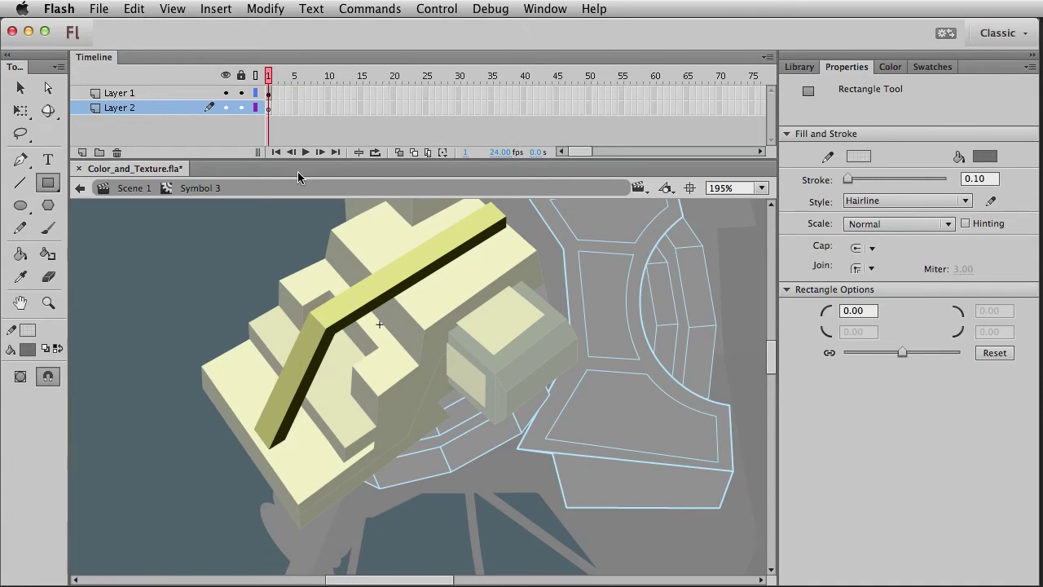
# Draw a translucent black rectangle on Layer 2 over the blocks beneath the strap and turn off object snapping
pyautogui.click(269, 109)
pyautogui.moveTo(441, 291)
pyautogui.mouseDown()
pyautogui.moveTo(458, 329)
pyautogui.moveTo(367, 343)
pyautogui.mouseUp()
pyautogui.press('v')
pyautogui.moveTo(440, 294); pyautogui.dragTo(473, 266)
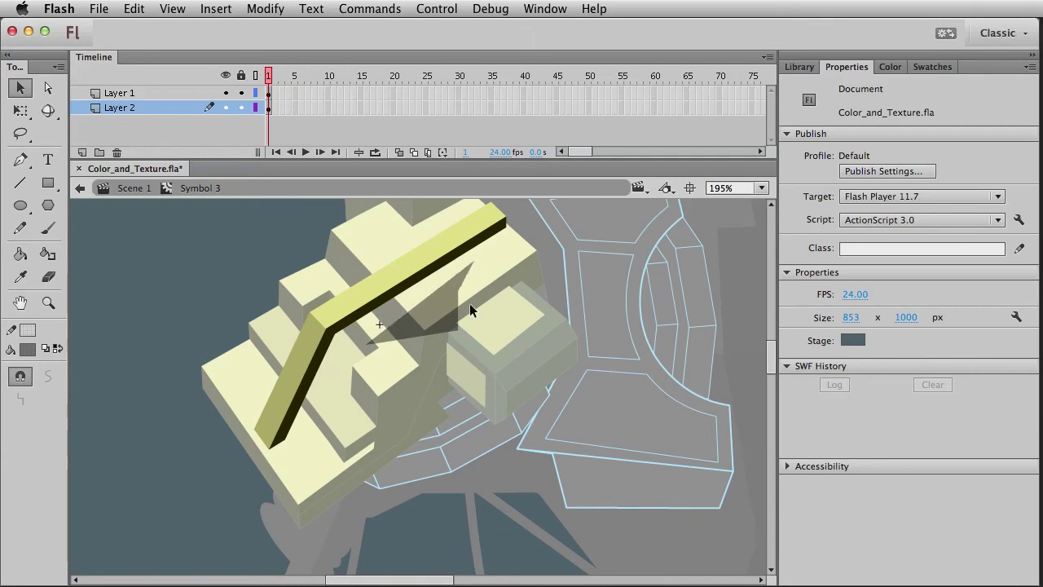
pyautogui.click(22, 372)
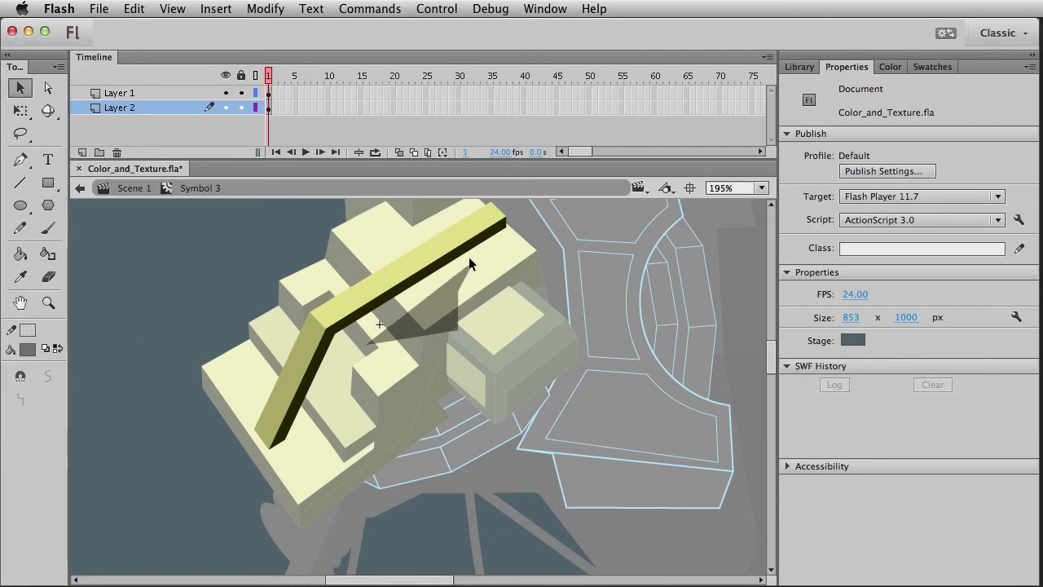
# Reshape the rectangle into a narrow shadow running from the strap's upper end to its lower end
pyautogui.moveTo(475, 262); pyautogui.dragTo(489, 226)
pyautogui.moveTo(456, 305); pyautogui.dragTo(505, 228)
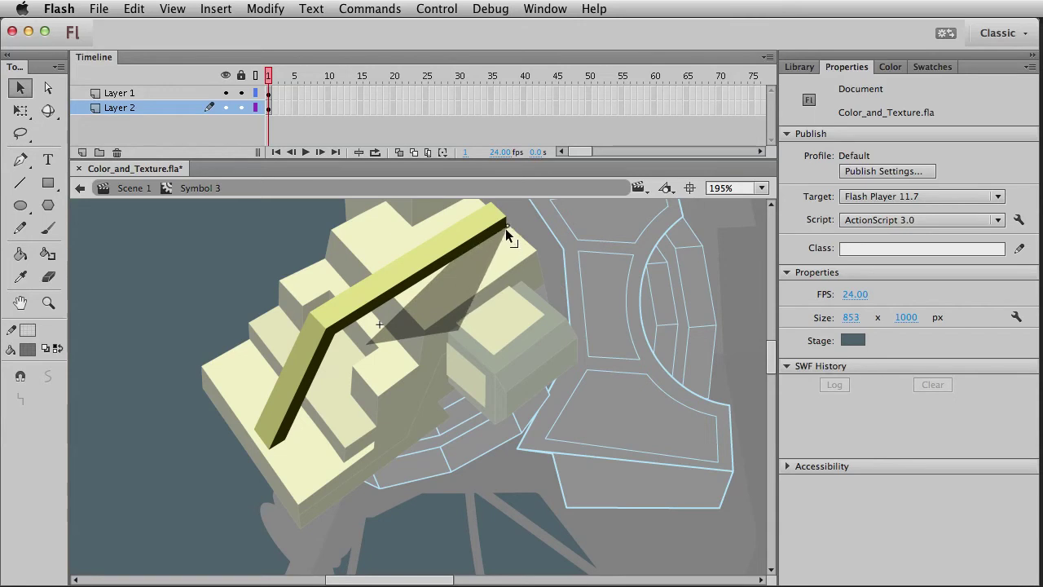
pyautogui.moveTo(370, 342)
pyautogui.mouseDown()
pyautogui.moveTo(251, 430)
pyautogui.moveTo(368, 346)
pyautogui.mouseUp()
pyautogui.moveTo(366, 342); pyautogui.dragTo(258, 428)
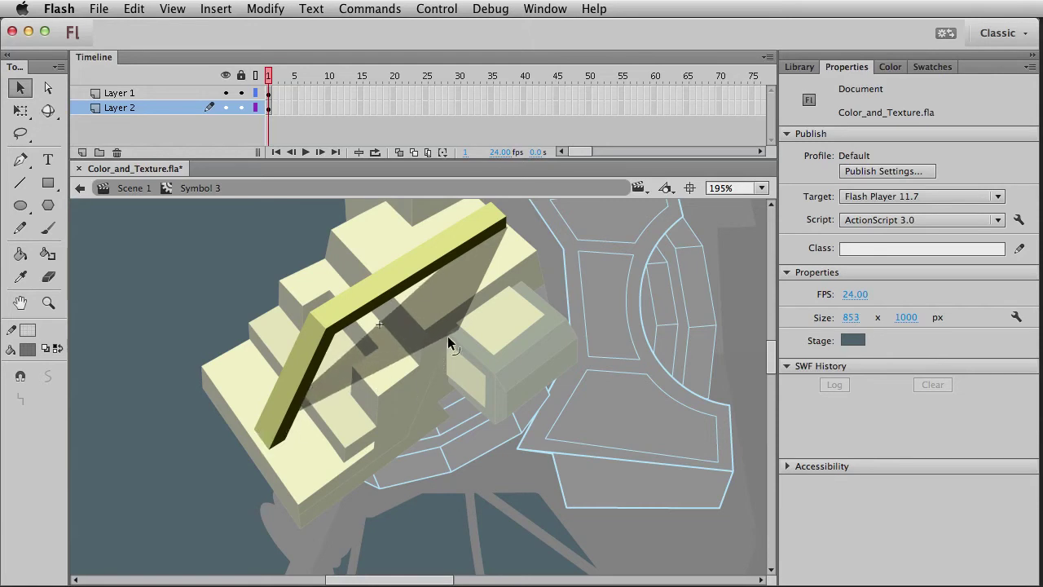
pyautogui.moveTo(459, 331); pyautogui.dragTo(287, 443)
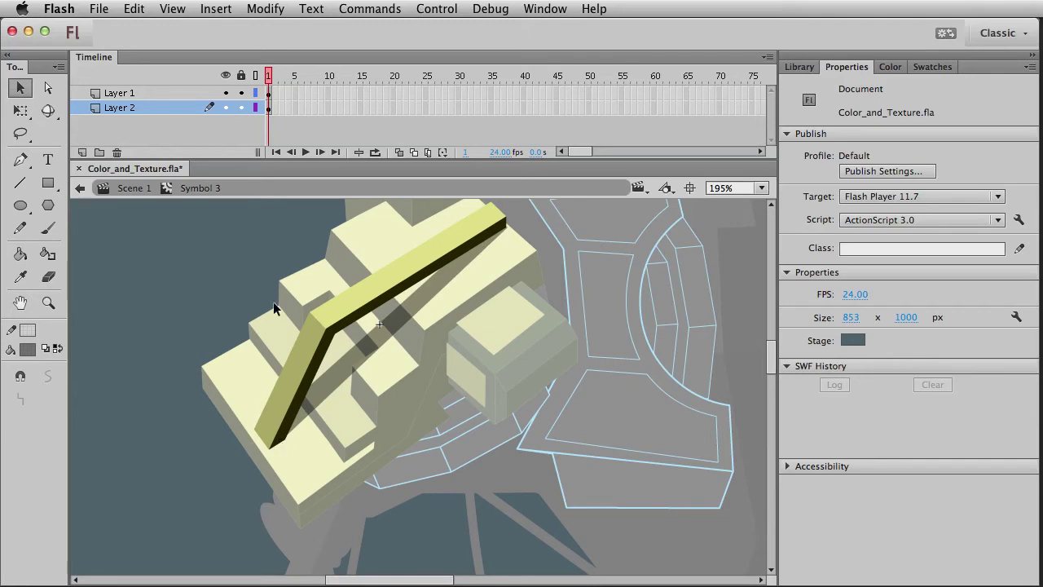
# Bend the strap shadow's edges to follow the stepped block faces it crosses, and return to the main scene
pyautogui.click(48, 302)
pyautogui.moveTo(250, 242); pyautogui.dragTo(507, 468)
pyautogui.press('v')
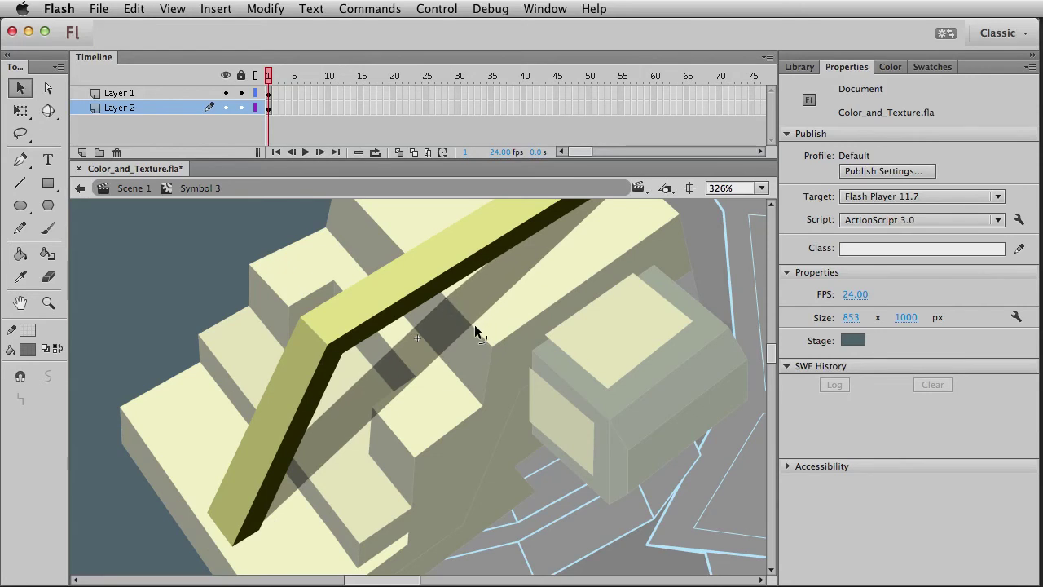
pyautogui.moveTo(474, 324); pyautogui.dragTo(463, 315)
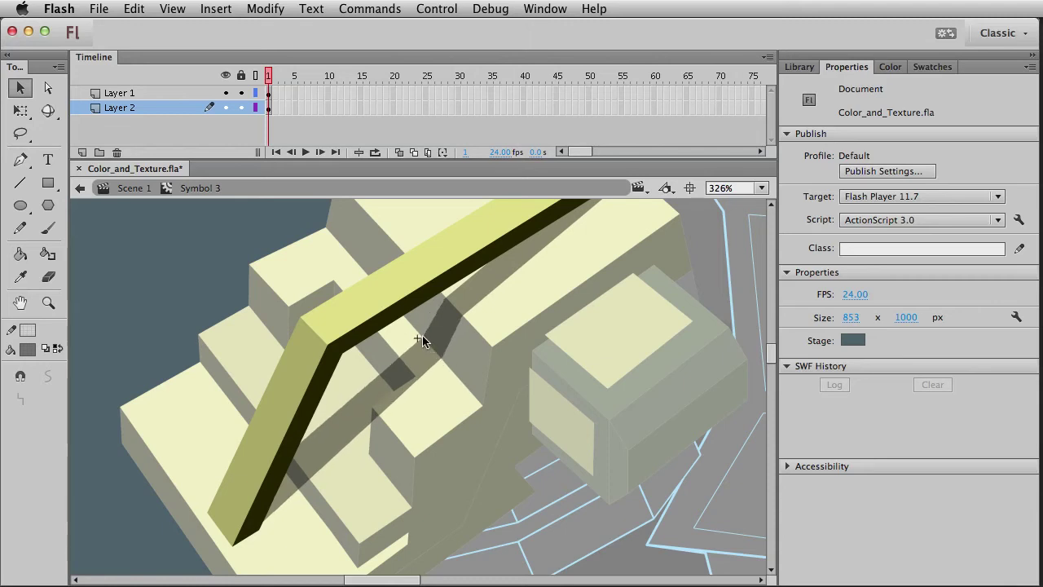
pyautogui.moveTo(396, 359); pyautogui.dragTo(394, 353)
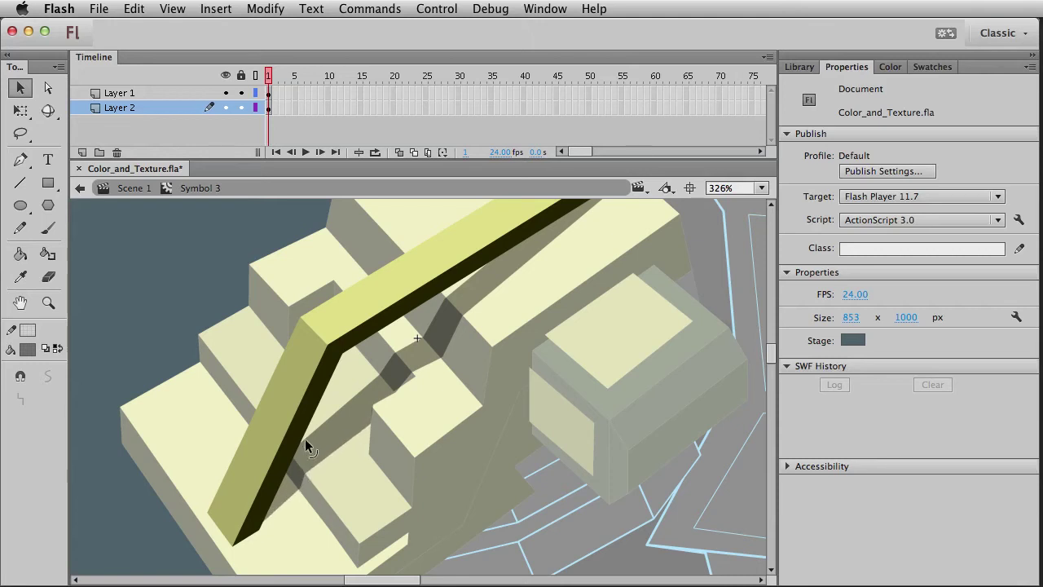
pyautogui.click(309, 466)
pyautogui.click(408, 560)
pyautogui.doubleClick(421, 551)
pyautogui.click(169, 488)
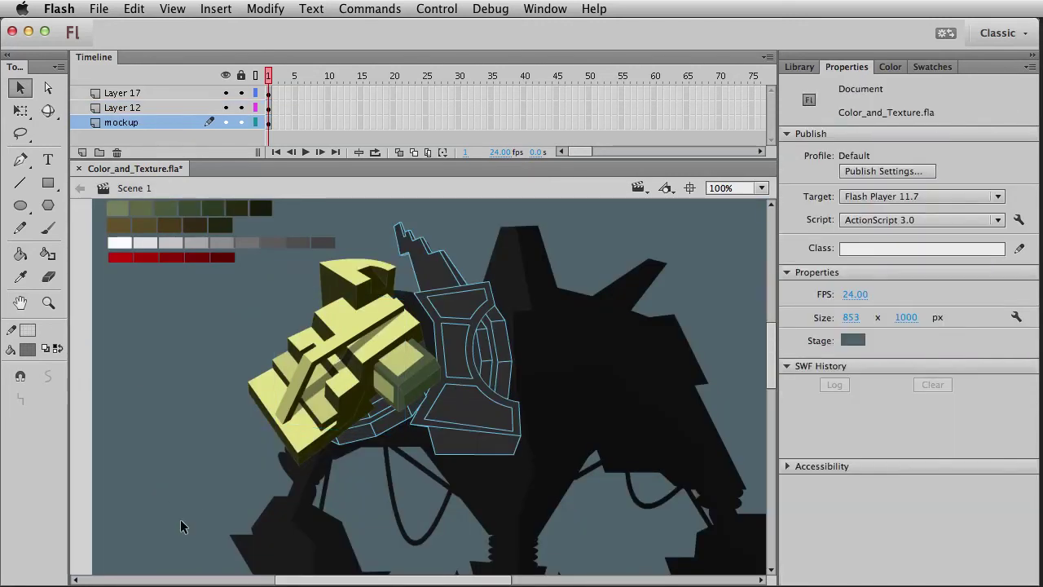
# Reopen the strap symbol and convert the shadow shape into a movie clip symbol named shadow
pyautogui.doubleClick(289, 394)
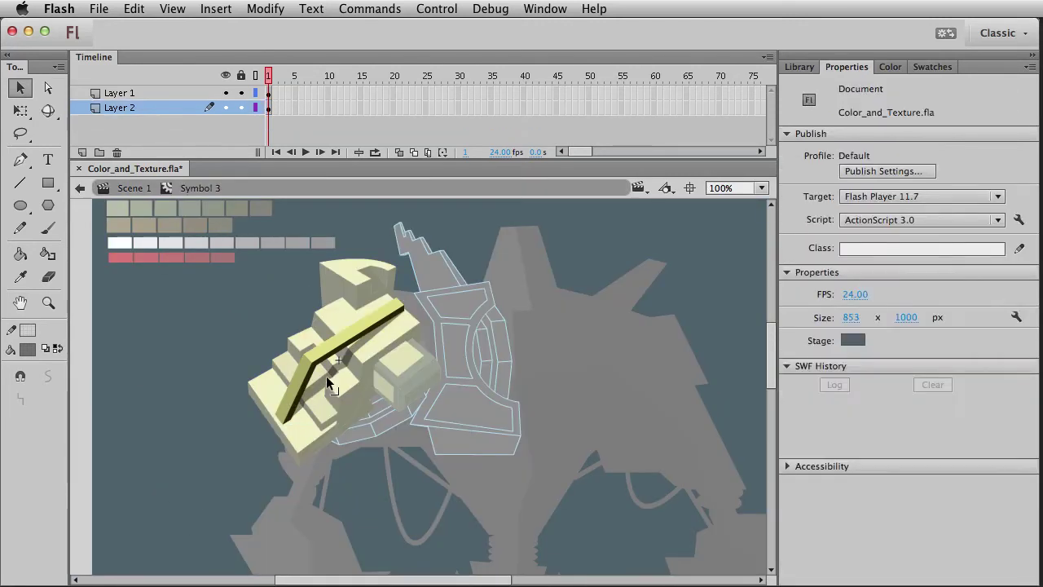
pyautogui.click(328, 376)
pyautogui.doubleClick(318, 393)
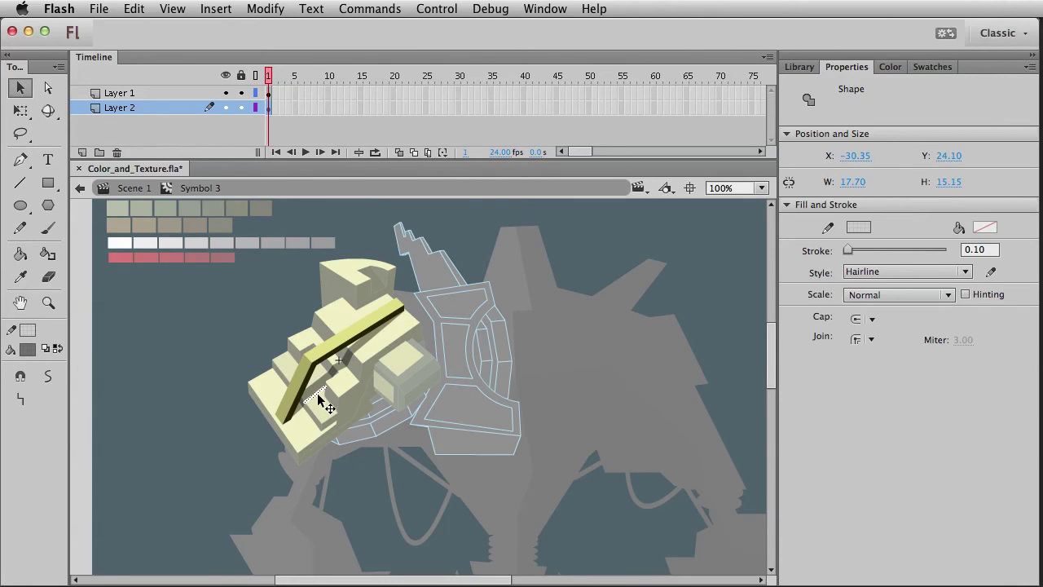
pyautogui.click(363, 380)
pyautogui.click(314, 398)
pyautogui.press('F8')
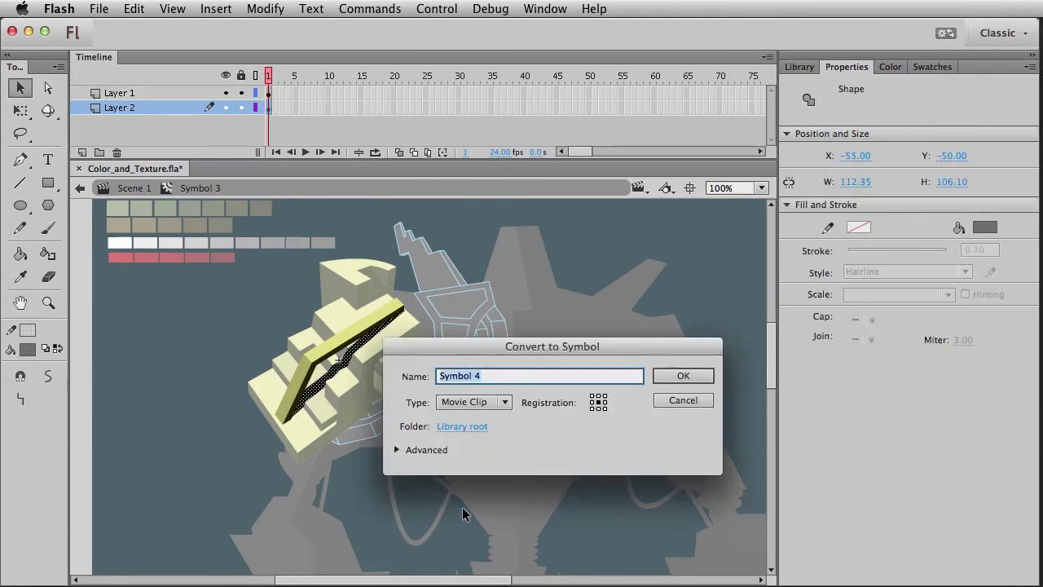
pyautogui.write('shadow')
pyautogui.press('Return')
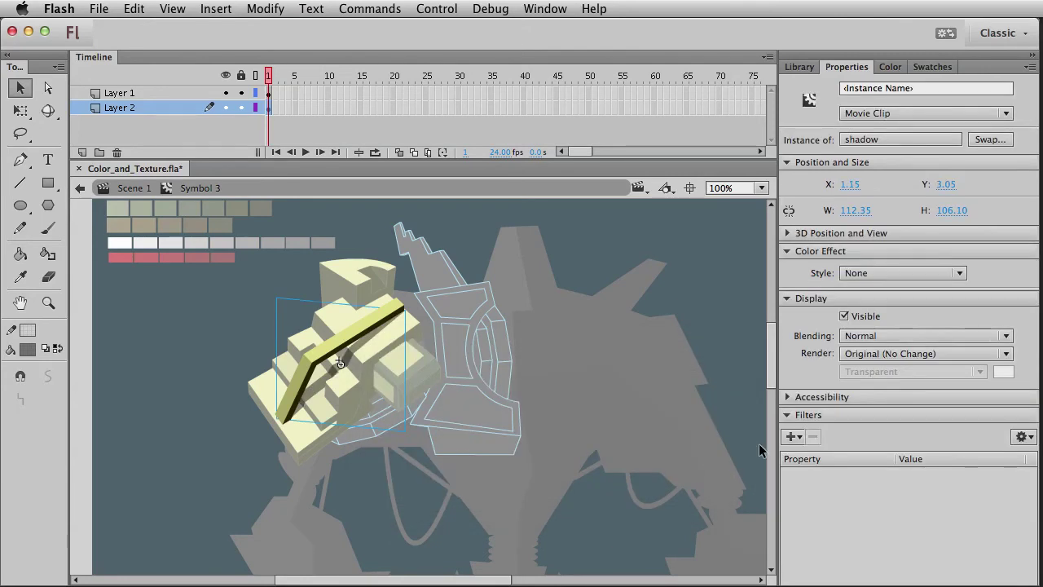
# Apply a Blur filter to the shadow movie clip and return to the main scene
pyautogui.click(790, 437)
pyautogui.click(814, 473)
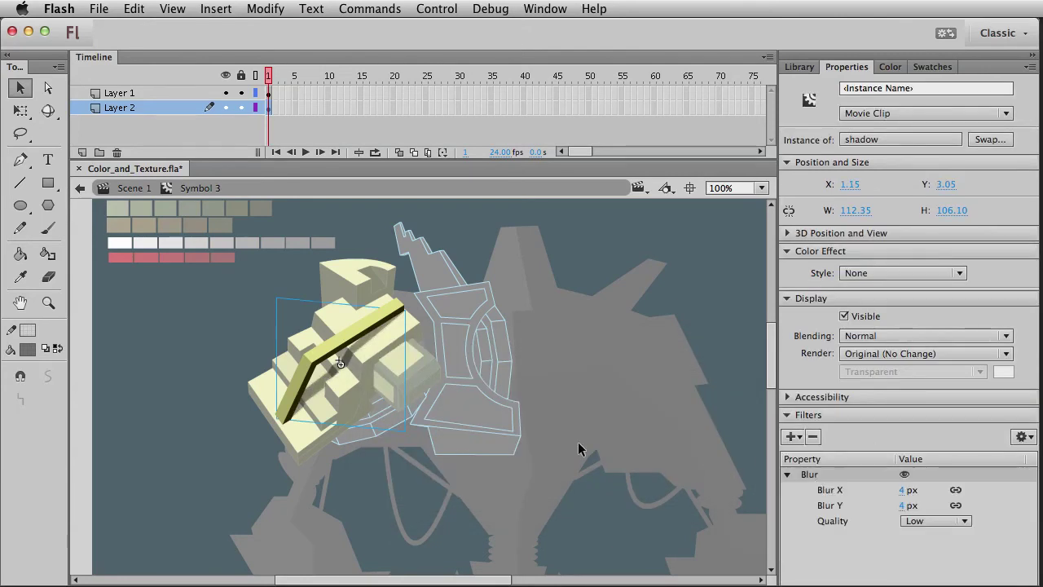
pyautogui.click(317, 382)
pyautogui.click(354, 353)
pyautogui.doubleClick(147, 485)
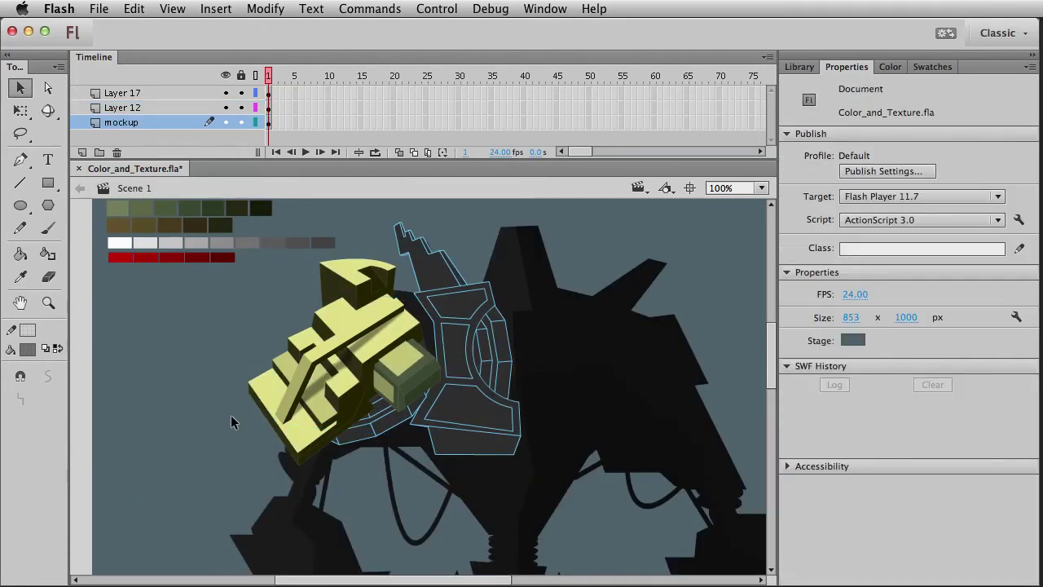
# Draw a small translucent black rectangle on Layer 17 at the base of the uppermost block and delete its outline
pyautogui.click(301, 375)
pyautogui.click(207, 436)
pyautogui.click(48, 303)
pyautogui.moveTo(262, 215); pyautogui.dragTo(487, 492)
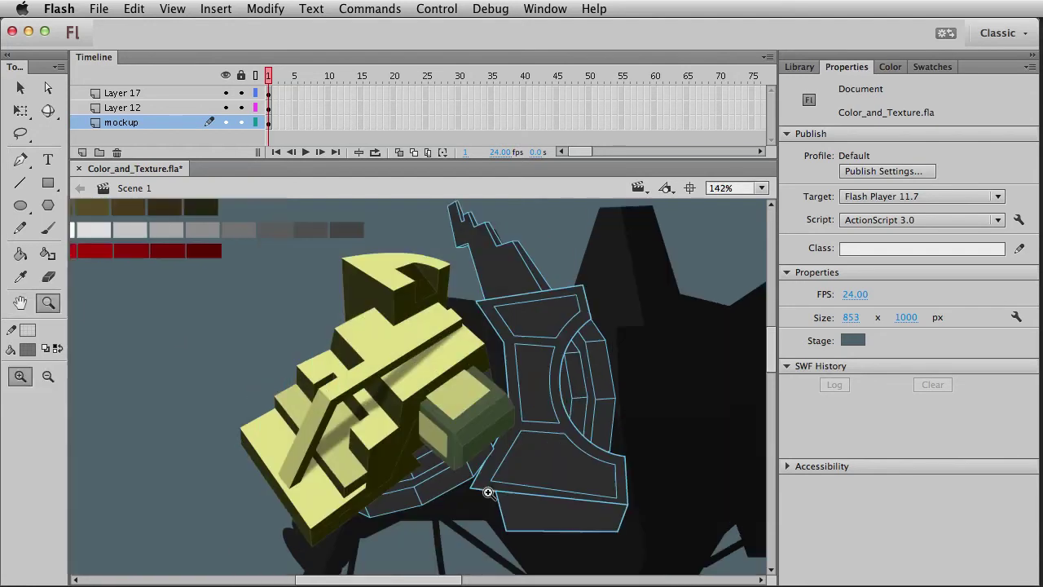
pyautogui.click(48, 183)
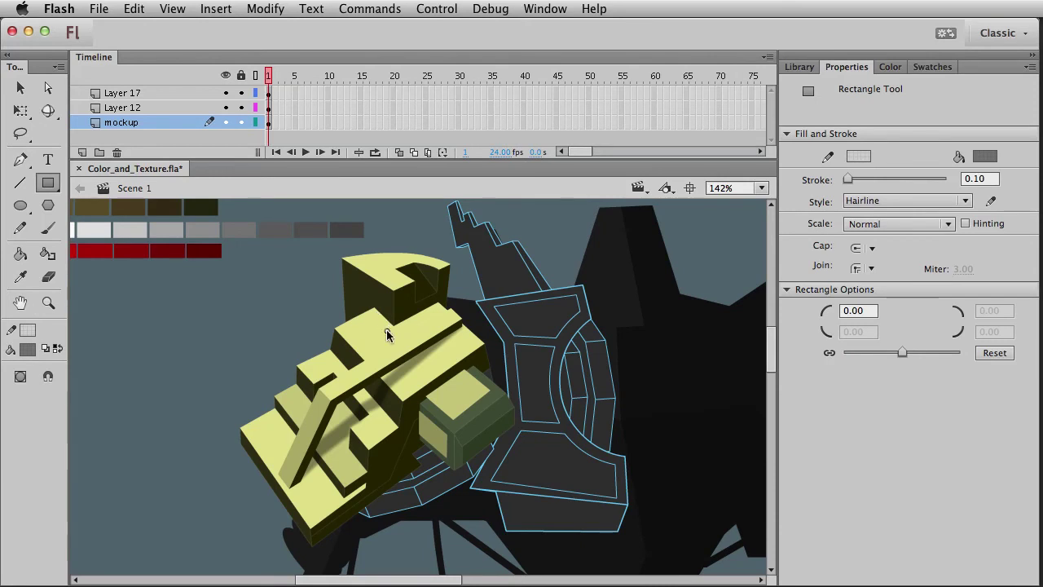
pyautogui.click(275, 94)
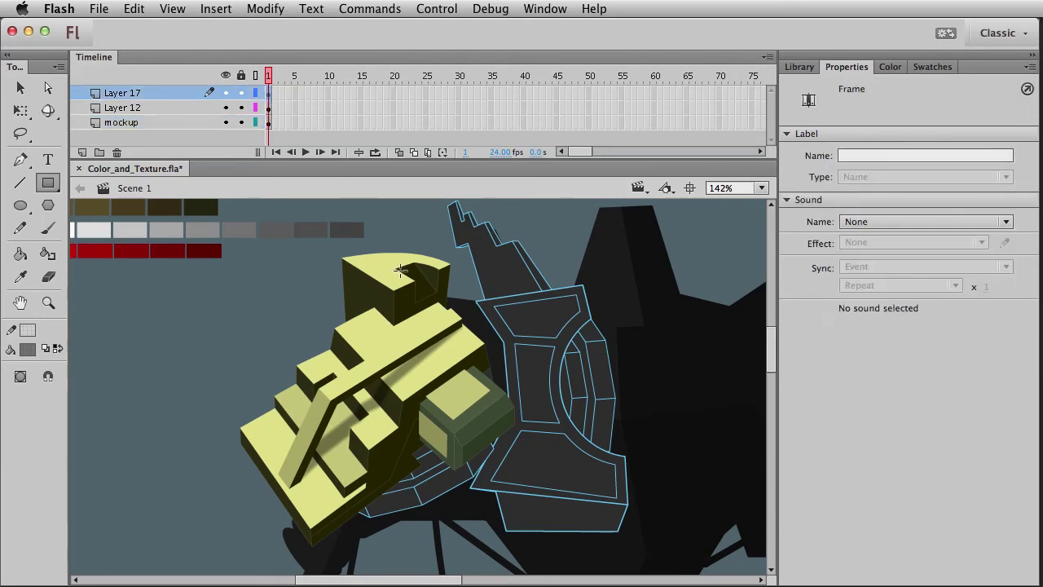
pyautogui.moveTo(370, 309); pyautogui.dragTo(402, 339)
pyautogui.press('v')
pyautogui.doubleClick(401, 313)
pyautogui.press('Delete')
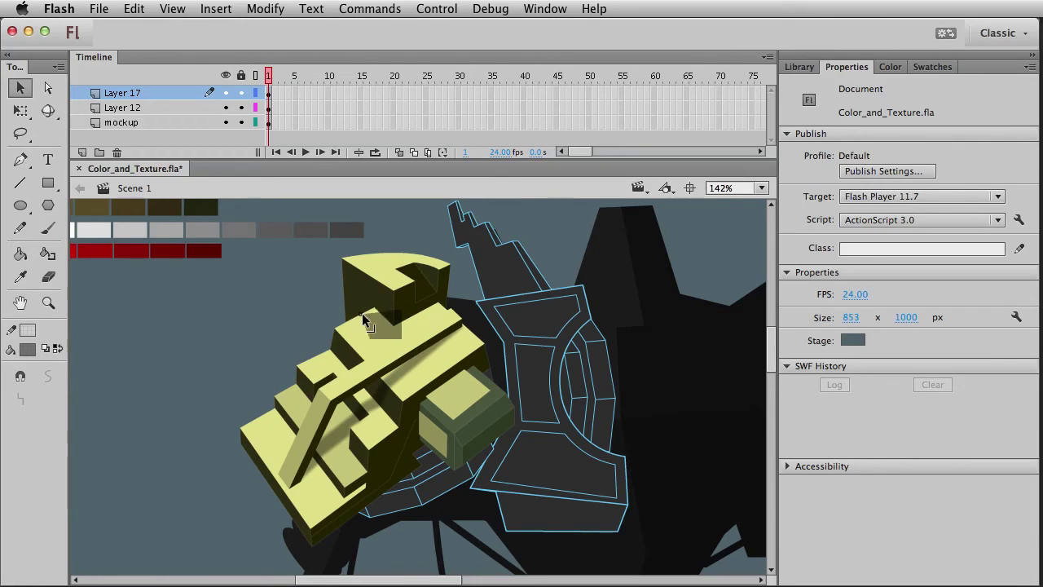
# Pull the rectangle's corners to fit the shadow against the base of the uppermost block's left face
pyautogui.moveTo(364, 319)
pyautogui.mouseDown()
pyautogui.moveTo(411, 316)
pyautogui.moveTo(376, 308)
pyautogui.mouseUp()
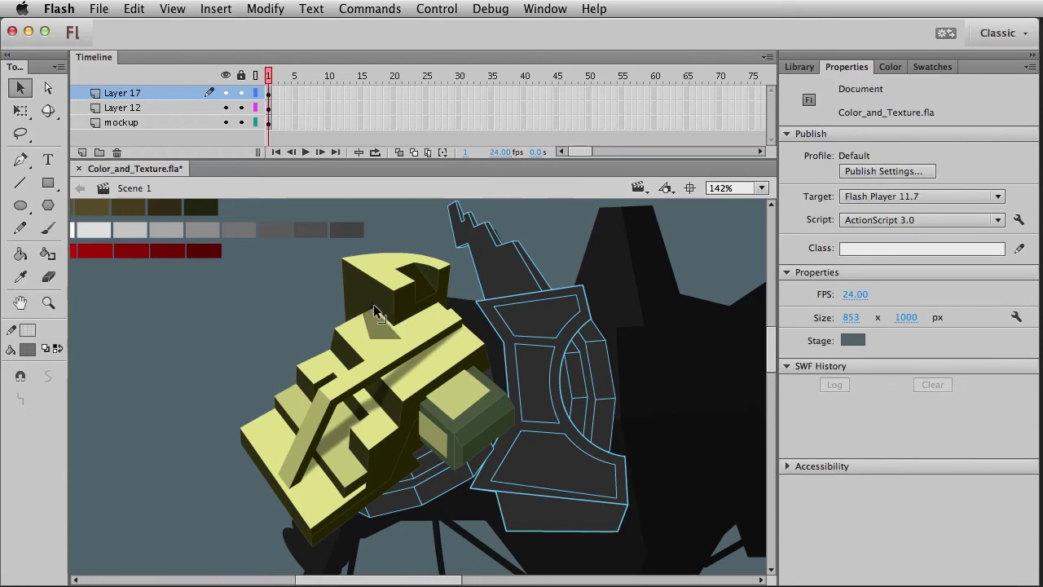
pyautogui.click(48, 302)
pyautogui.moveTo(282, 257); pyautogui.dragTo(450, 397)
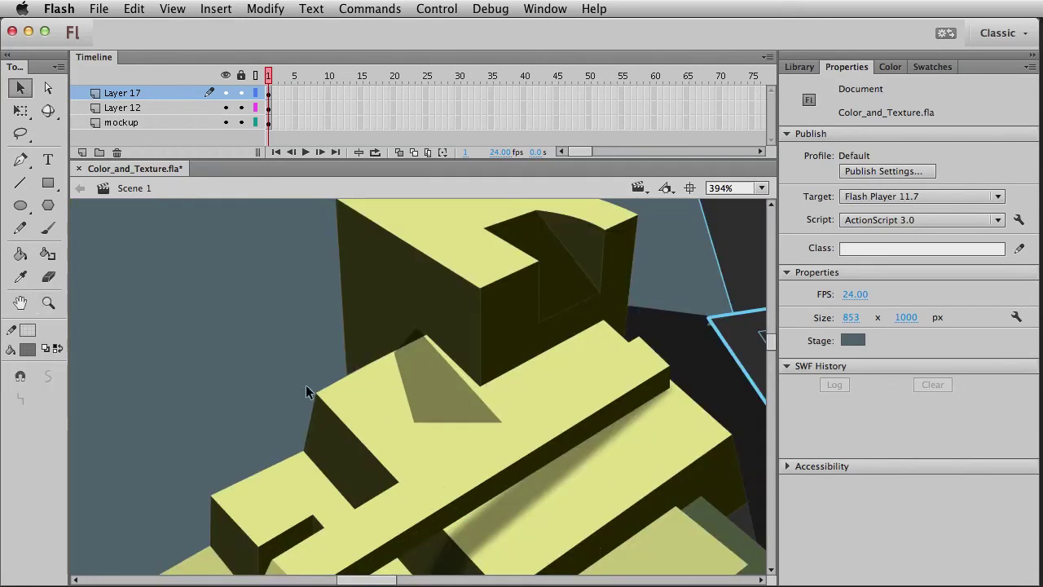
pyautogui.moveTo(423, 335); pyautogui.dragTo(389, 354)
pyautogui.moveTo(503, 424); pyautogui.dragTo(478, 437)
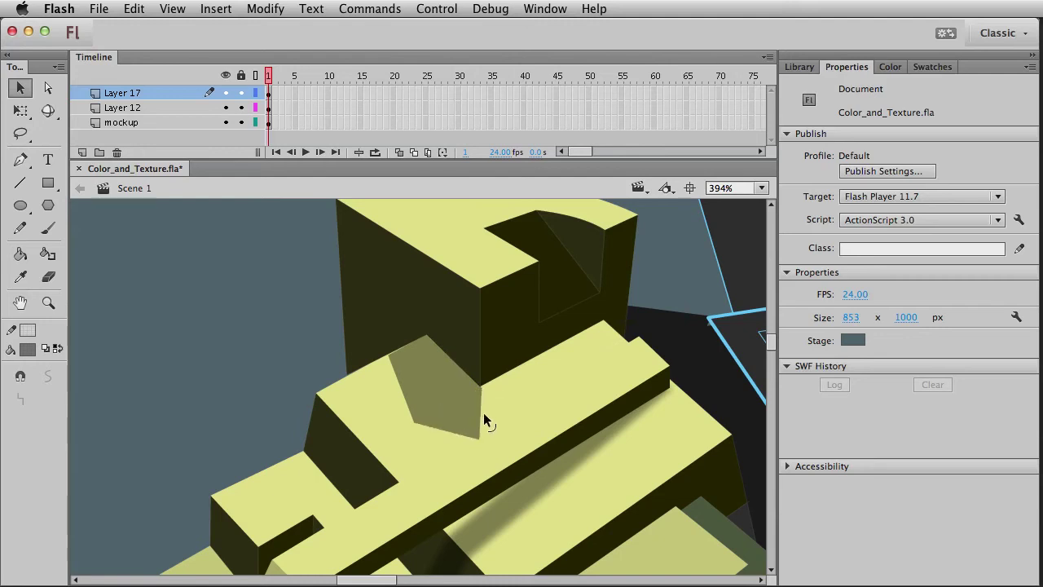
# Extend the shadow along the block's other base edge and align its outer edges parallel to the block
pyautogui.moveTo(522, 369); pyautogui.dragTo(603, 321)
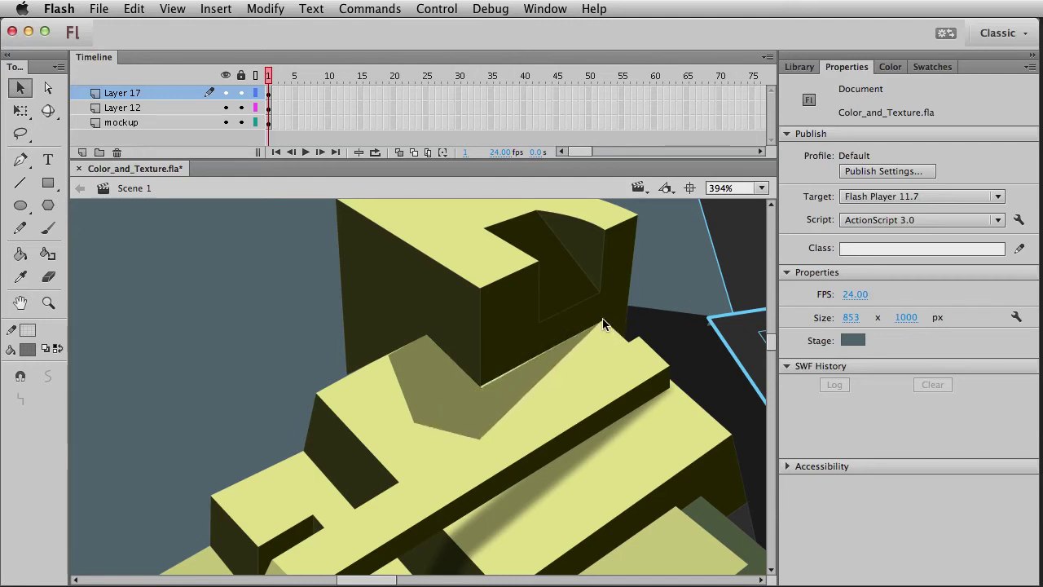
pyautogui.moveTo(479, 385); pyautogui.dragTo(479, 383)
pyautogui.moveTo(390, 355); pyautogui.dragTo(359, 372)
pyautogui.moveTo(409, 420); pyautogui.dragTo(415, 428)
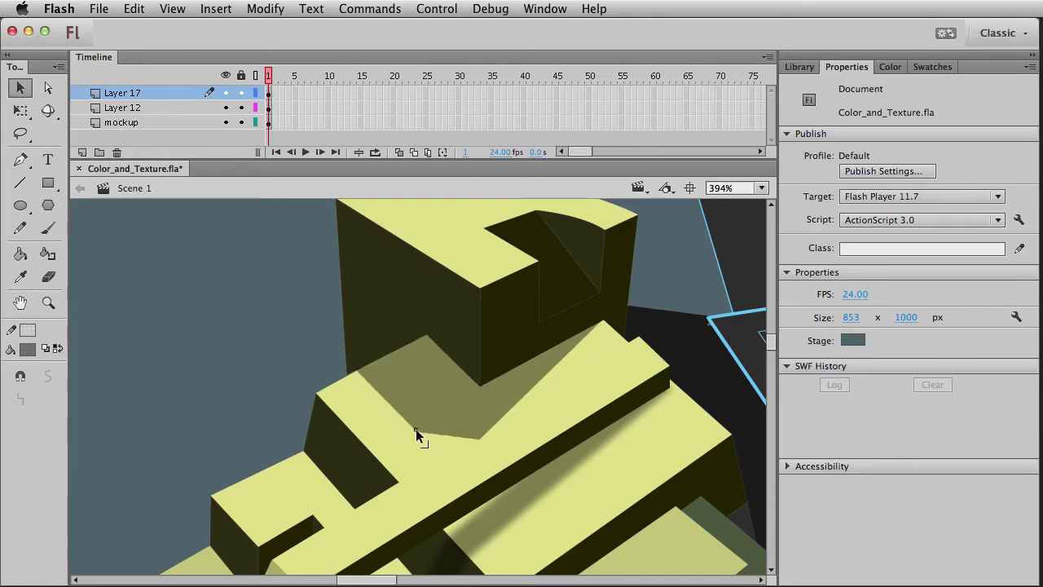
pyautogui.moveTo(479, 437); pyautogui.dragTo(622, 334)
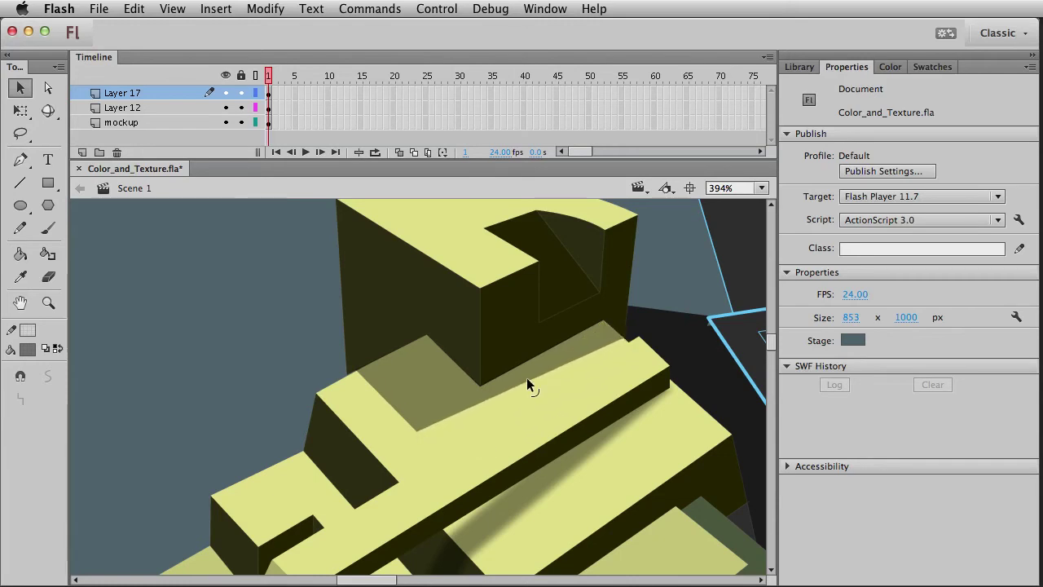
pyautogui.moveTo(419, 430); pyautogui.dragTo(437, 443)
# Convert the uppermost block's shadow into a movie clip symbol with the default name and apply a Blur filter
pyautogui.click(438, 435)
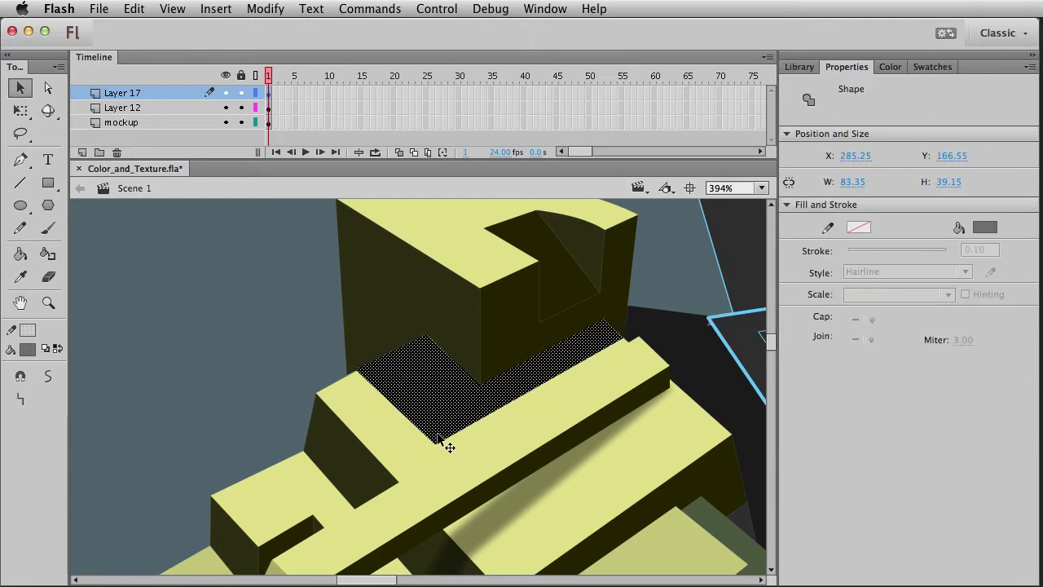
pyautogui.press('F8')
pyautogui.press('Return')
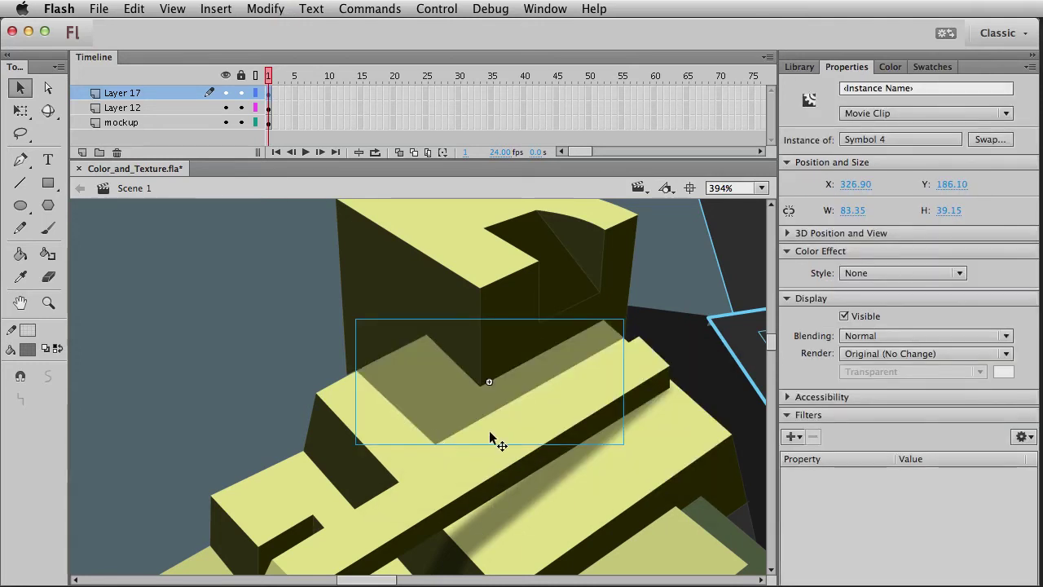
pyautogui.scroll(-5, 772, 432)
pyautogui.click(790, 436)
pyautogui.click(815, 473)
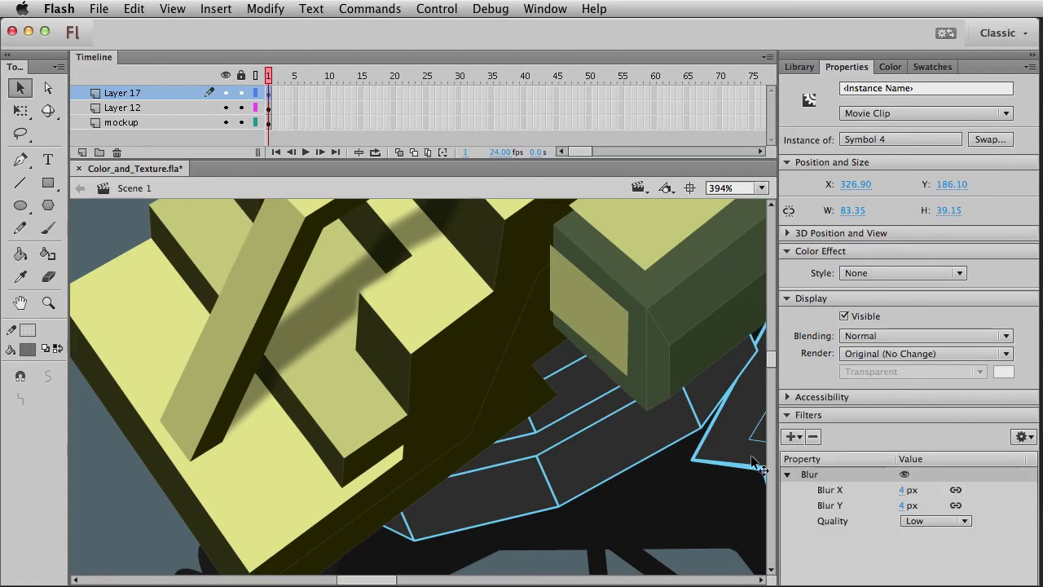
pyautogui.moveTo(533, 299); pyautogui.dragTo(505, 511)
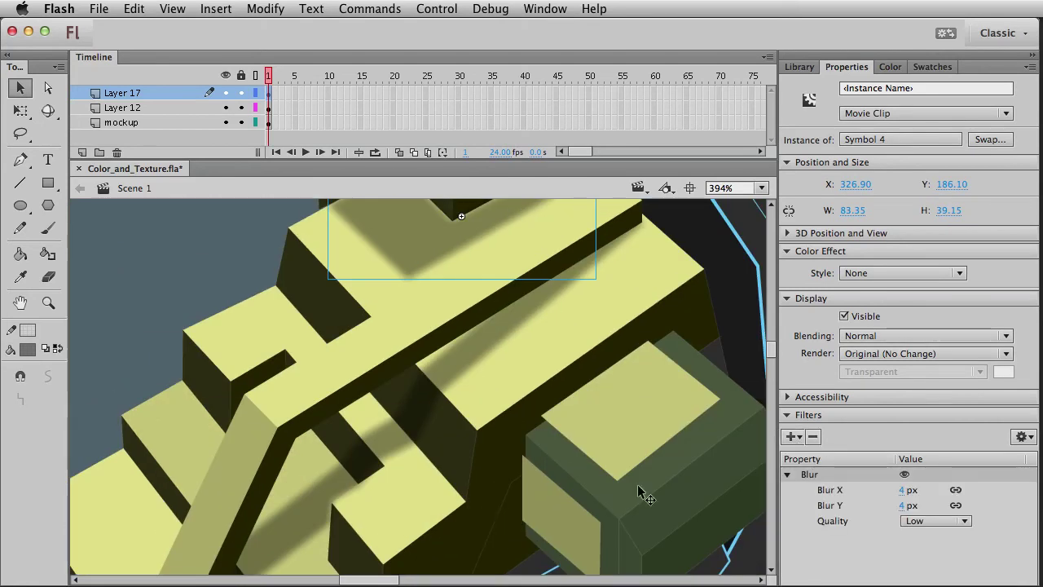
pyautogui.press('super+1')
pyautogui.click(222, 326)
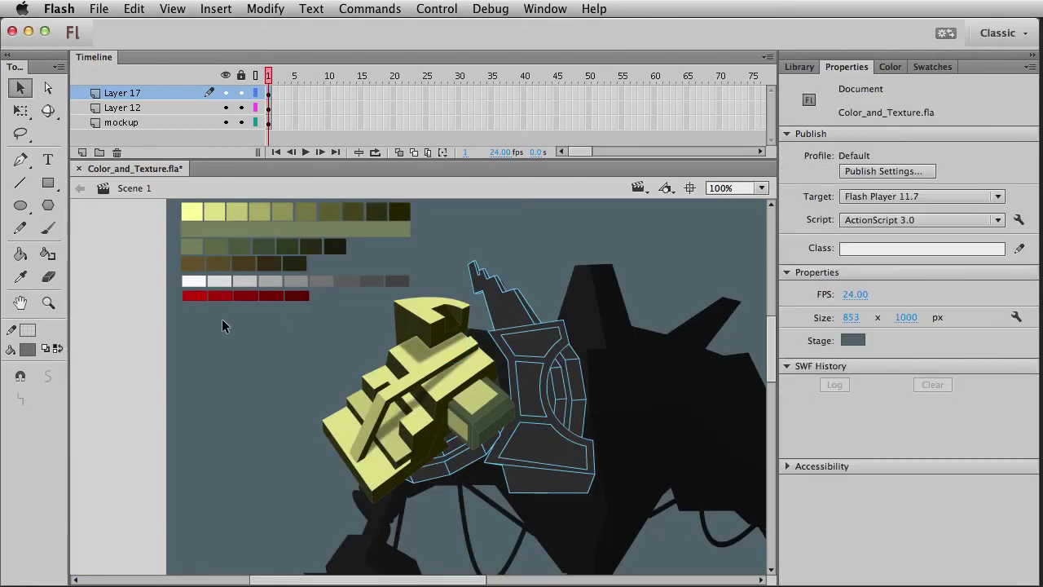
# Nudge the blurred block shadow up and slightly right to X 327.50, Y 184.70, then deselect it
pyautogui.click(48, 302)
pyautogui.moveTo(371, 316); pyautogui.dragTo(504, 396)
pyautogui.press('v')
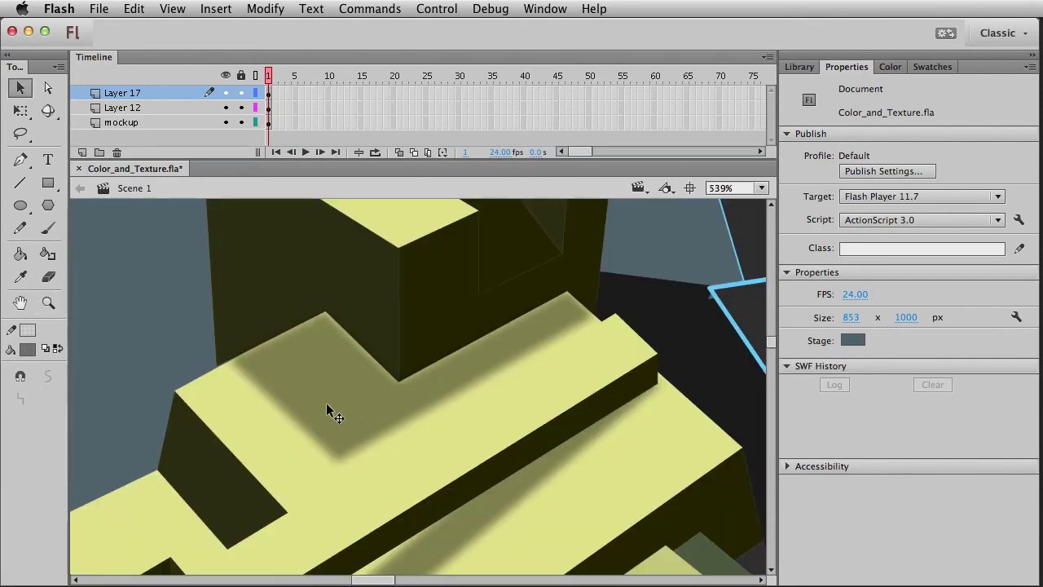
pyautogui.click(325, 402)
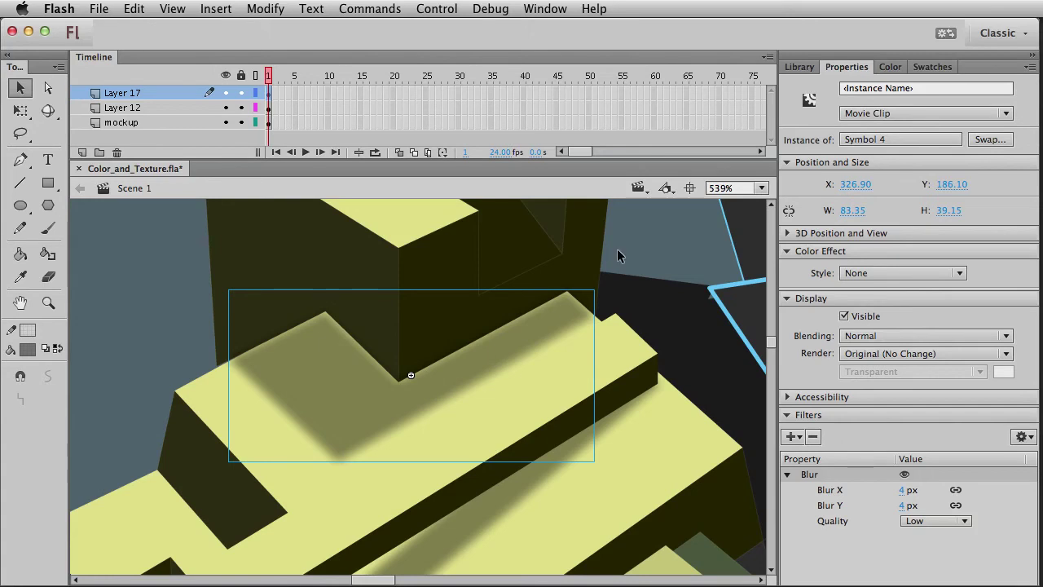
pyautogui.press('Up')
pyautogui.press('Up')
pyautogui.press('Up')
pyautogui.press('Right')
pyautogui.press('Right')
pyautogui.press('Right')
pyautogui.press('Right')
pyautogui.press('Up')
pyautogui.press('Up')
pyautogui.press('Up')
pyautogui.press('Up')
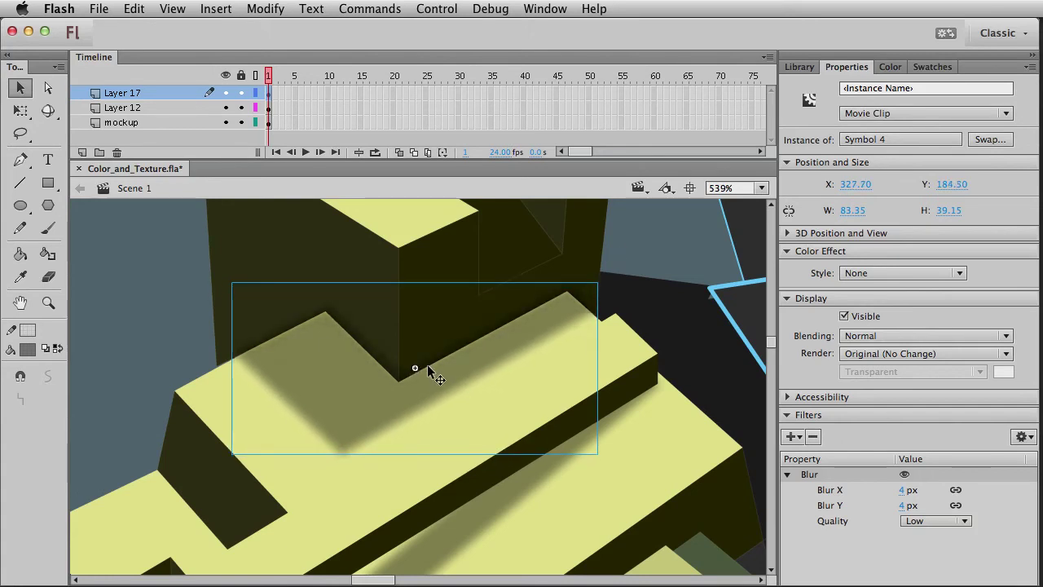
pyautogui.press('Left')
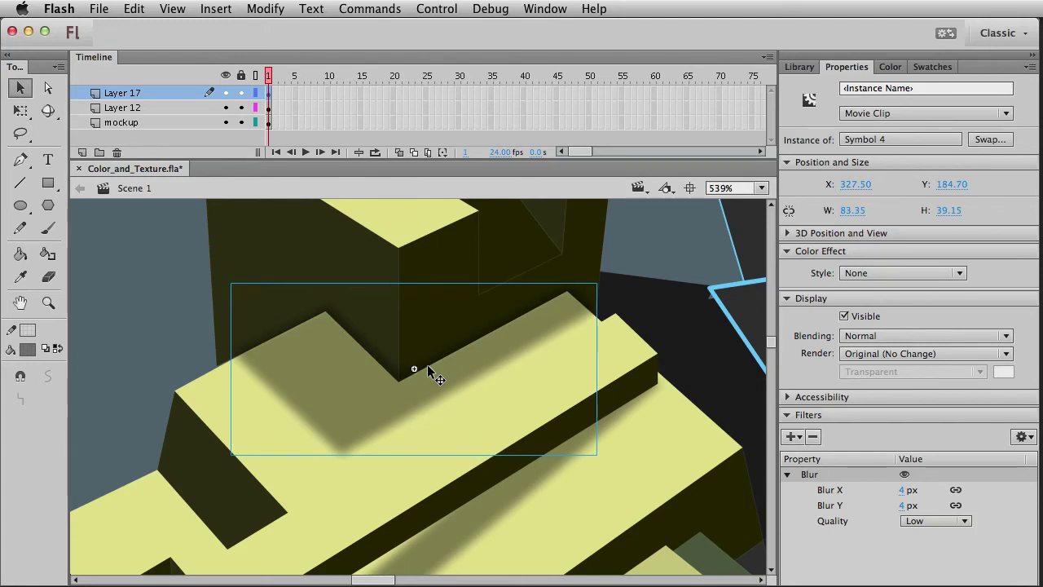
pyautogui.click(137, 327)
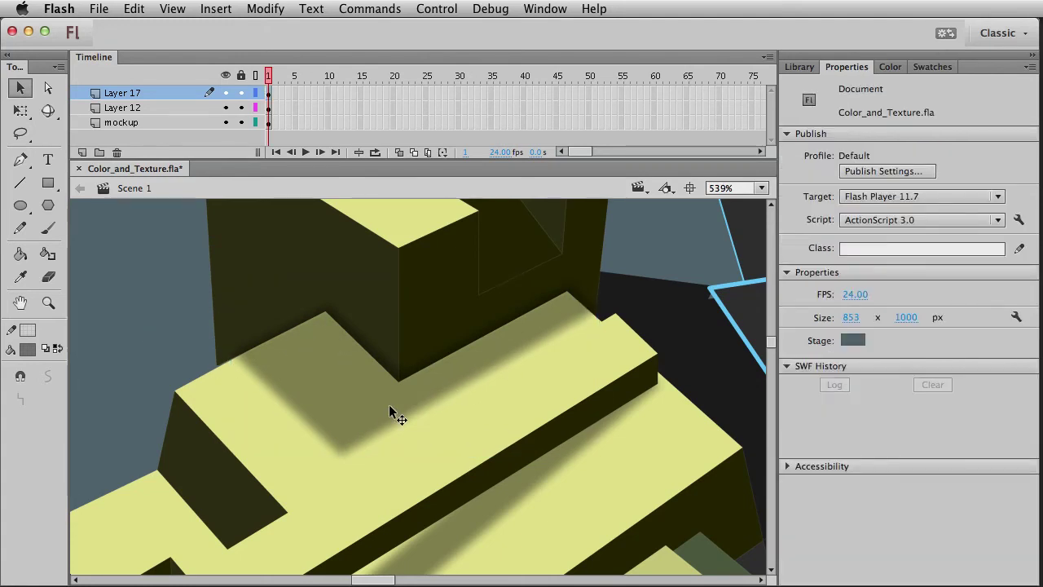
# Save the document
pyautogui.press('super+1')
pyautogui.press('super+s')
pyautogui.moveTo(446, 470); pyautogui.dragTo(365, 403)
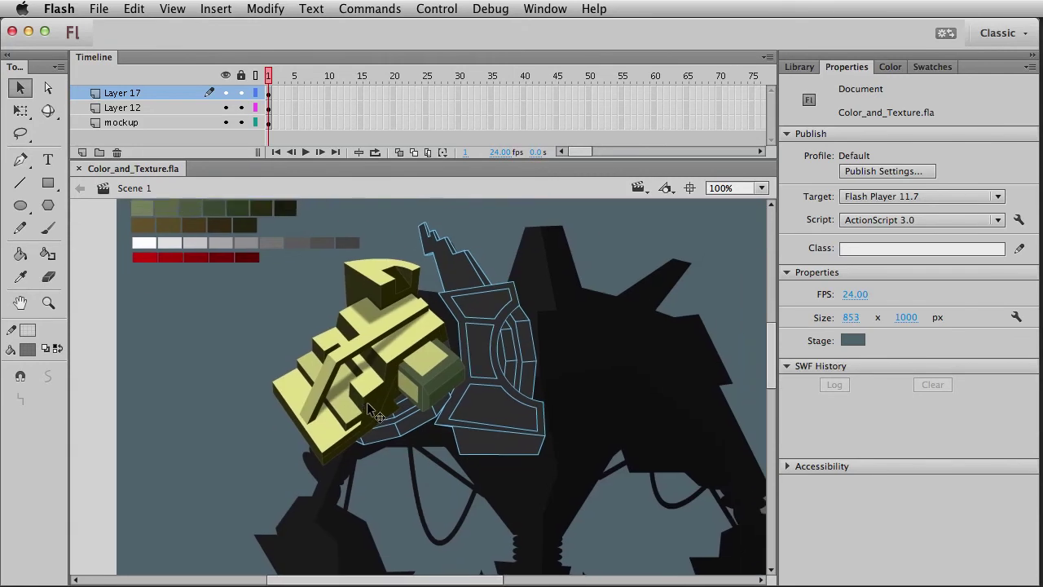
# Draw a tall, narrow translucent rectangle about 12.5 by 133 px beside the shoulder
pyautogui.click(48, 302)
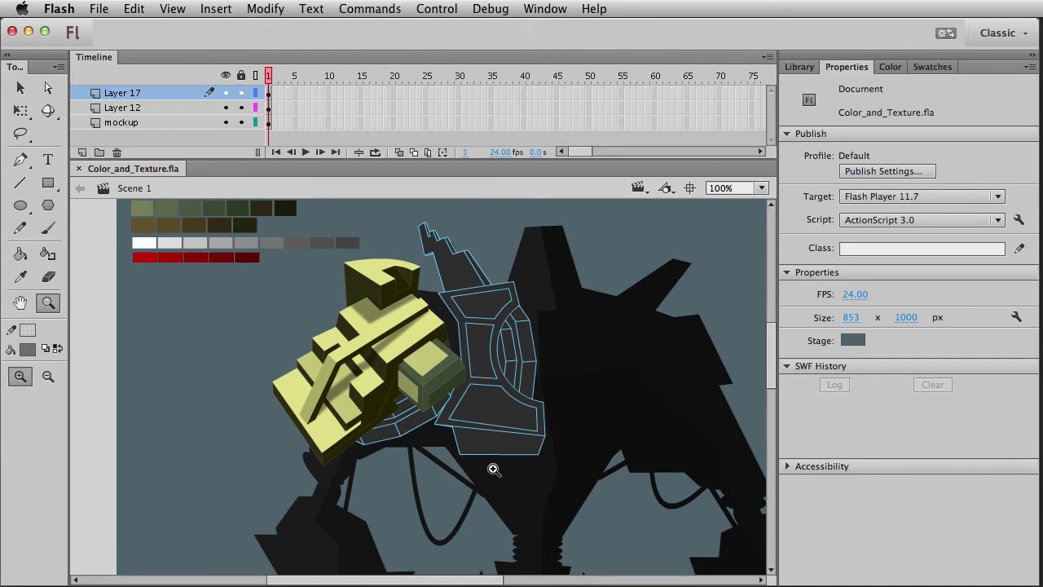
pyautogui.moveTo(253, 283); pyautogui.dragTo(497, 477)
pyautogui.press('v')
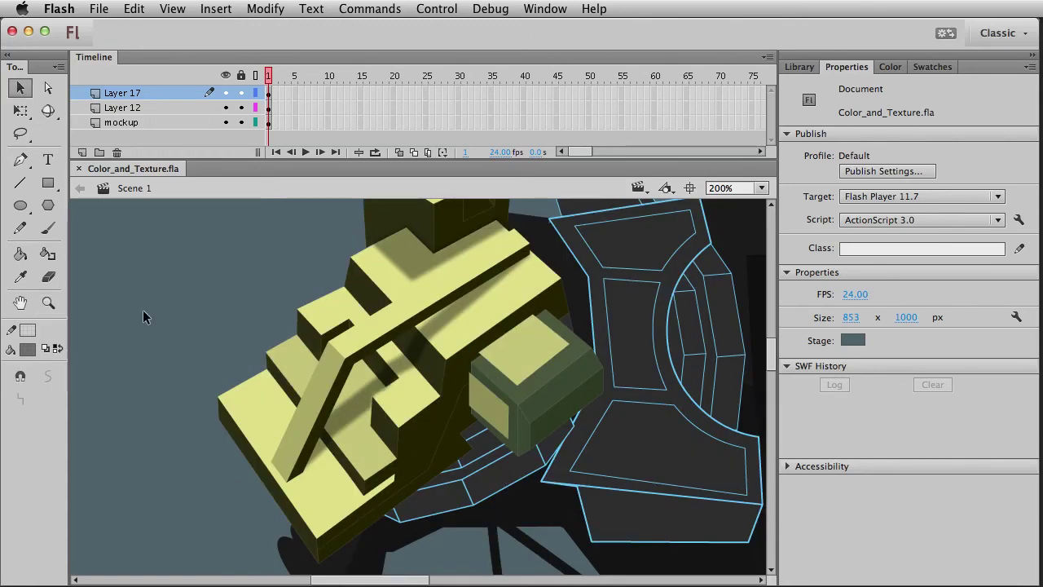
pyautogui.click(48, 182)
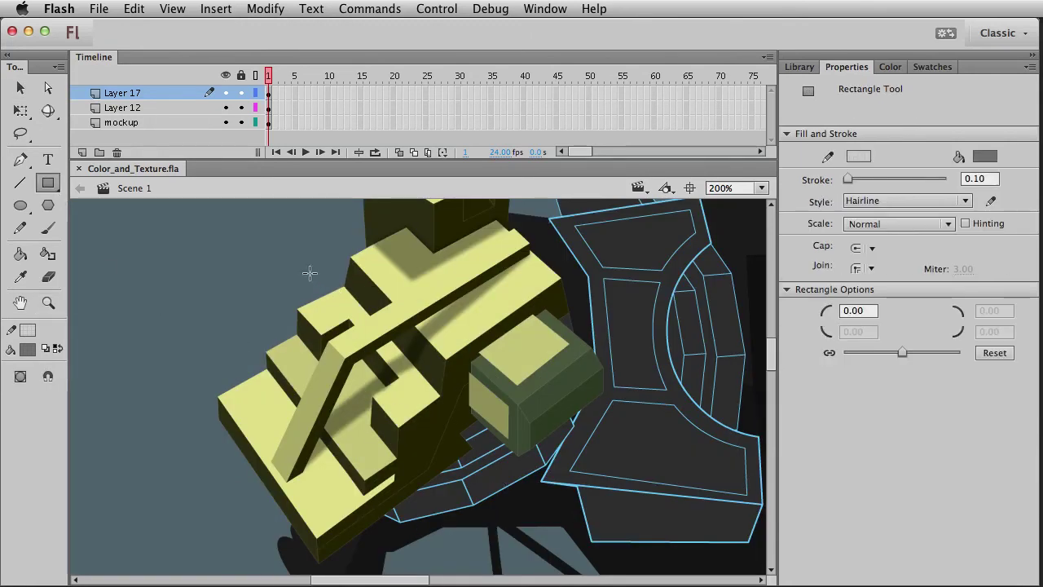
pyautogui.moveTo(204, 251); pyautogui.dragTo(223, 467)
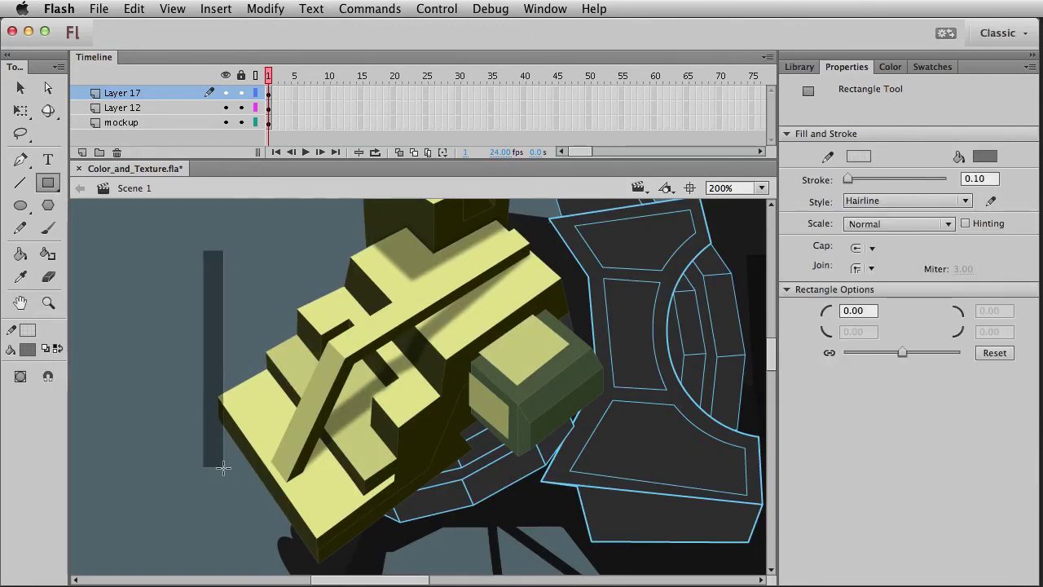
# Convert the narrow rectangle into a movie clip symbol named shadow2 and apply a Blur filter to it
pyautogui.press('super+a')
pyautogui.press('v')
pyautogui.click(167, 471)
pyautogui.click(213, 463)
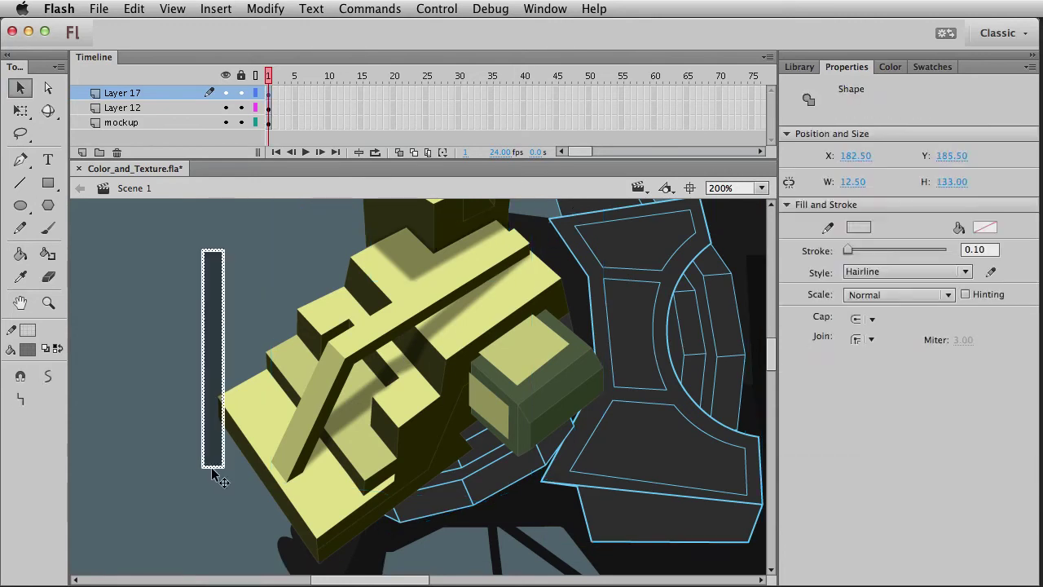
pyautogui.press('F8')
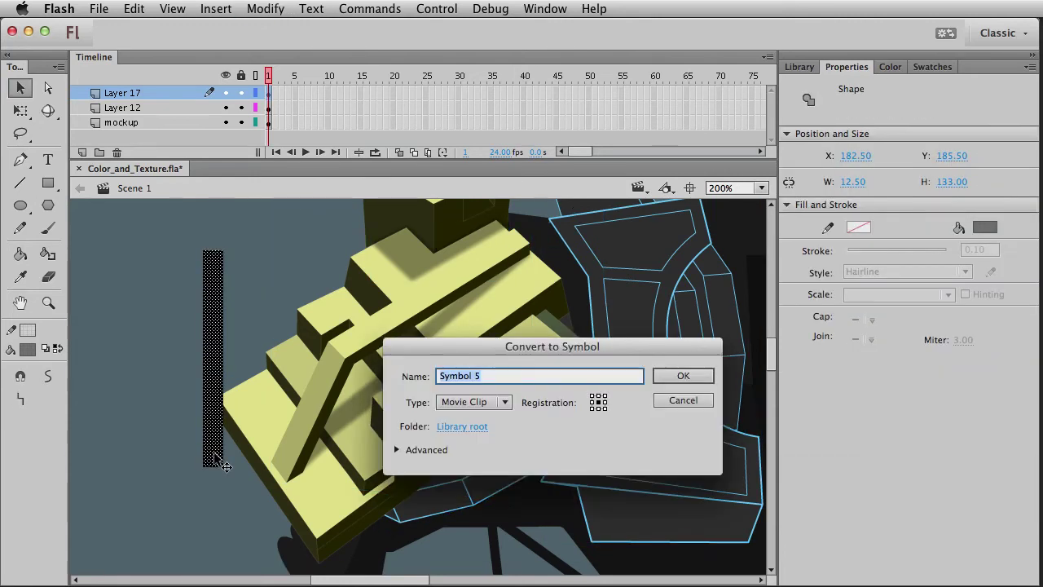
pyautogui.write('shadow2')
pyautogui.press('Return')
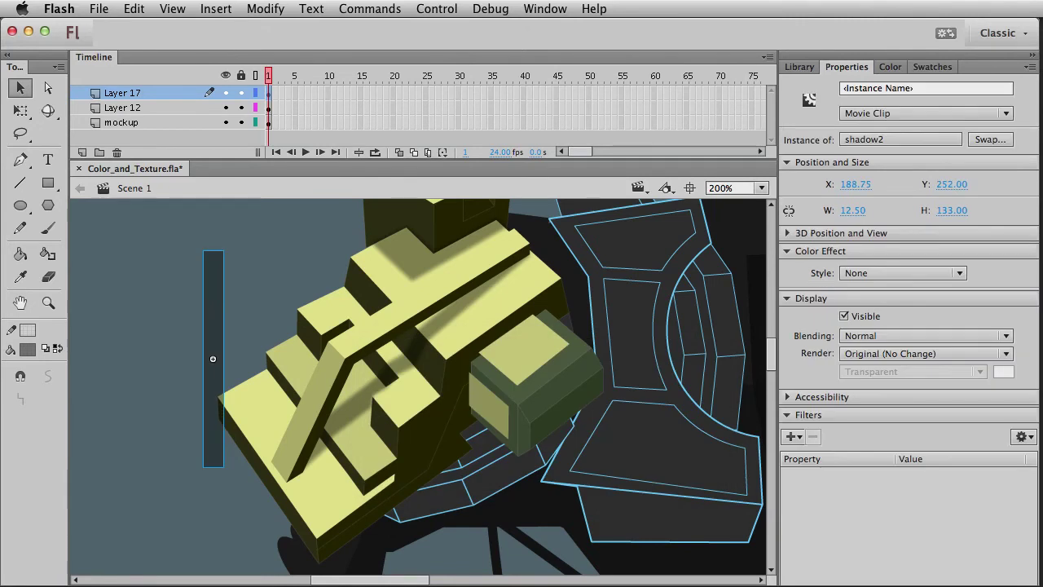
pyautogui.click(790, 436)
pyautogui.click(819, 475)
# Narrow the shadow2 strip to a width of 9.50 px and rotate it diagonally to follow the shoulder's steps
pyautogui.press('q')
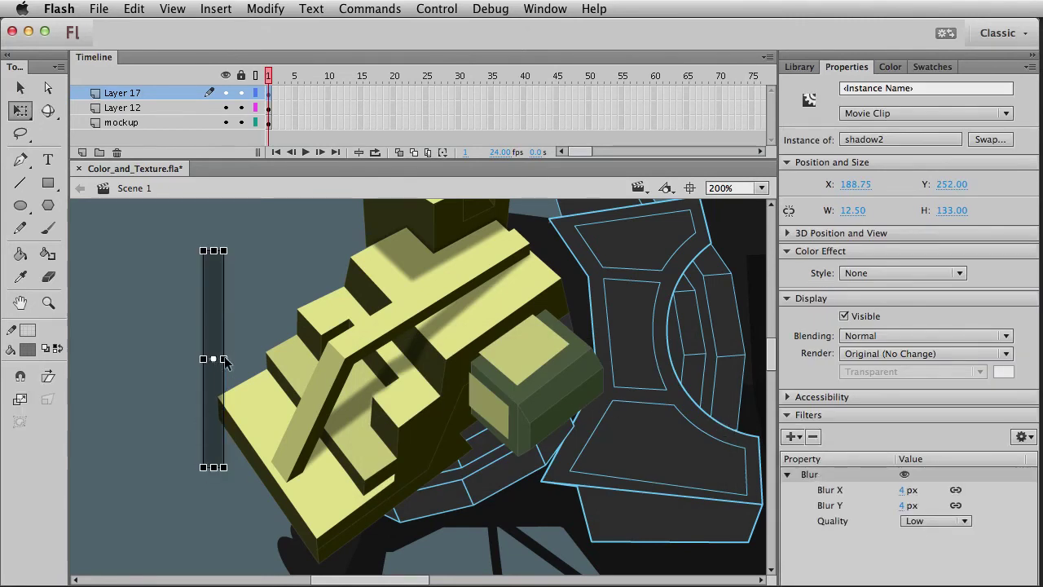
pyautogui.moveTo(223, 359); pyautogui.dragTo(218, 359)
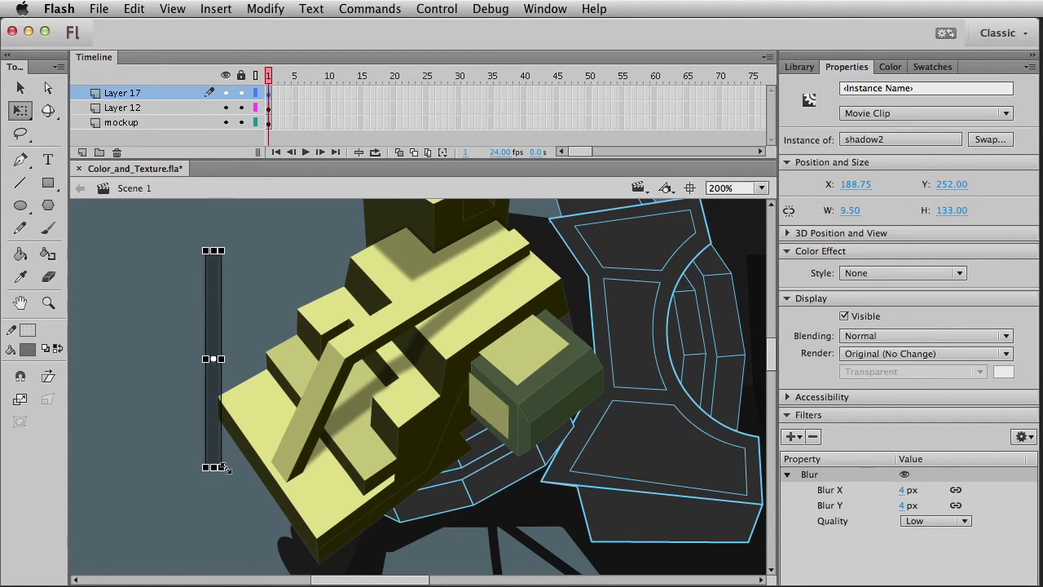
pyautogui.moveTo(231, 486); pyautogui.dragTo(314, 439)
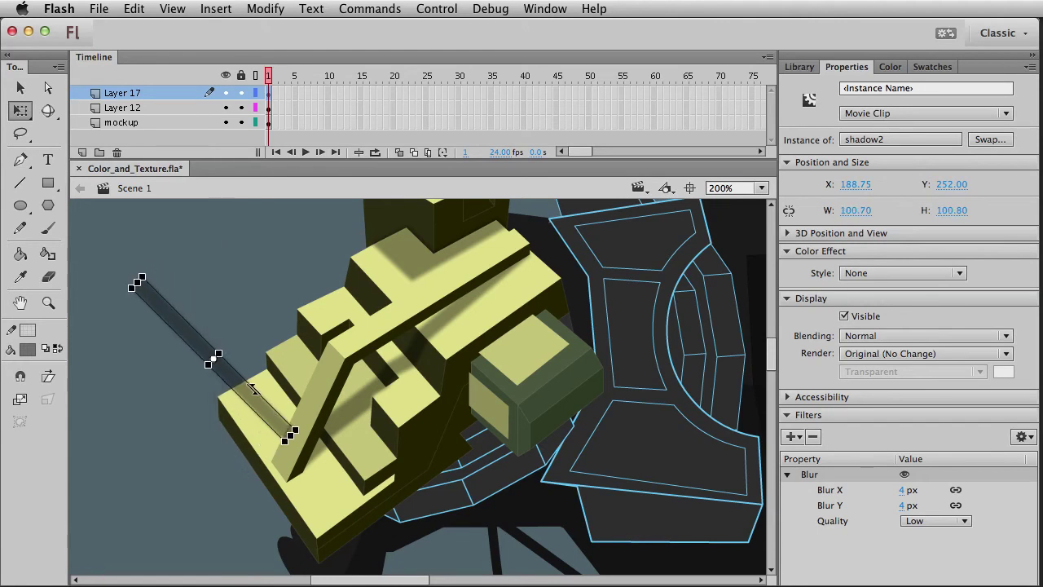
pyautogui.press('v')
pyautogui.click(172, 335)
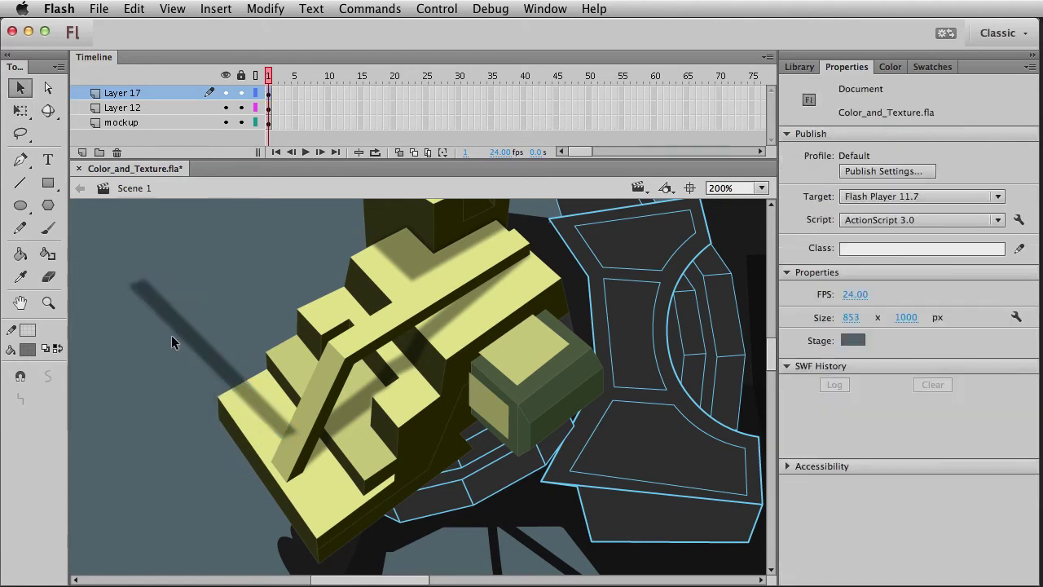
# Move the shadow onto the step below the upper block, behind the strap, and transfer it in place to the mockup layer
pyautogui.click(205, 332)
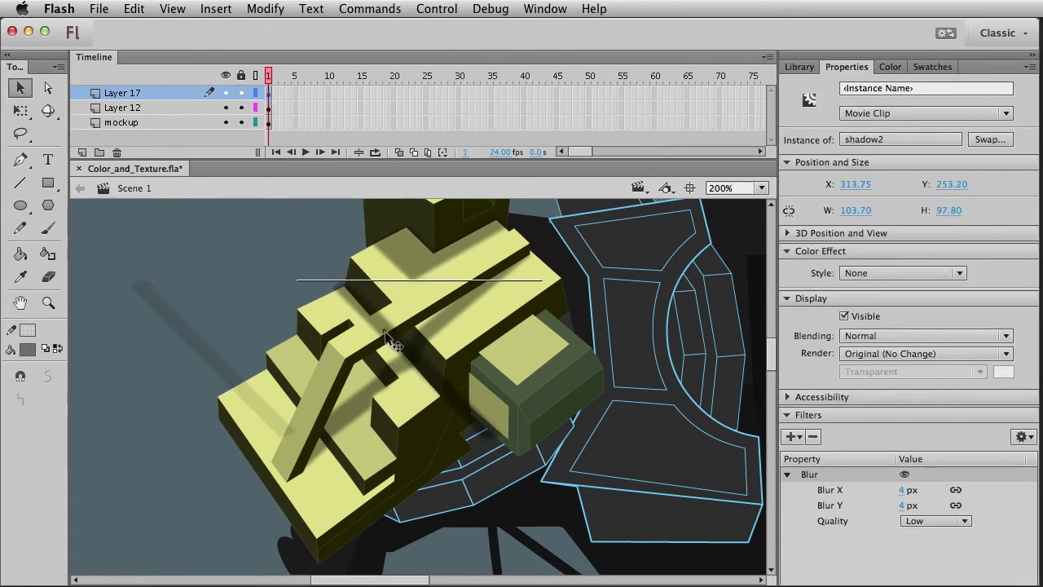
pyautogui.moveTo(383, 336); pyautogui.dragTo(380, 336)
pyautogui.press('super+Down')
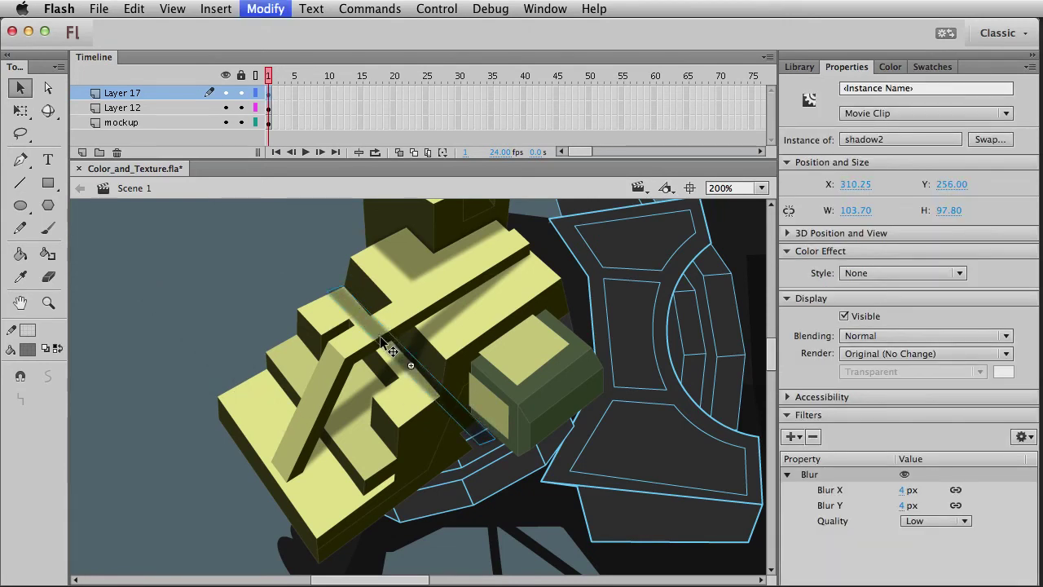
pyautogui.hotkey('ctrl', 'x')
pyautogui.click(382, 340)
pyautogui.hotkey('ctrl', 'shift', 'v')
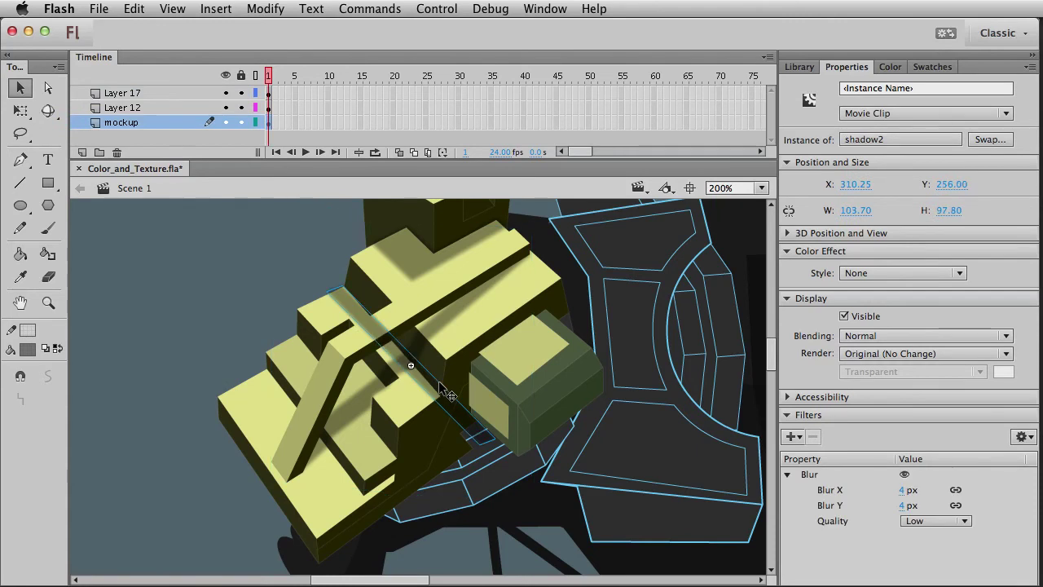
# Shorten, rotate and skew the shadow from its upper end to fit along the base of the upper block
pyautogui.press('q')
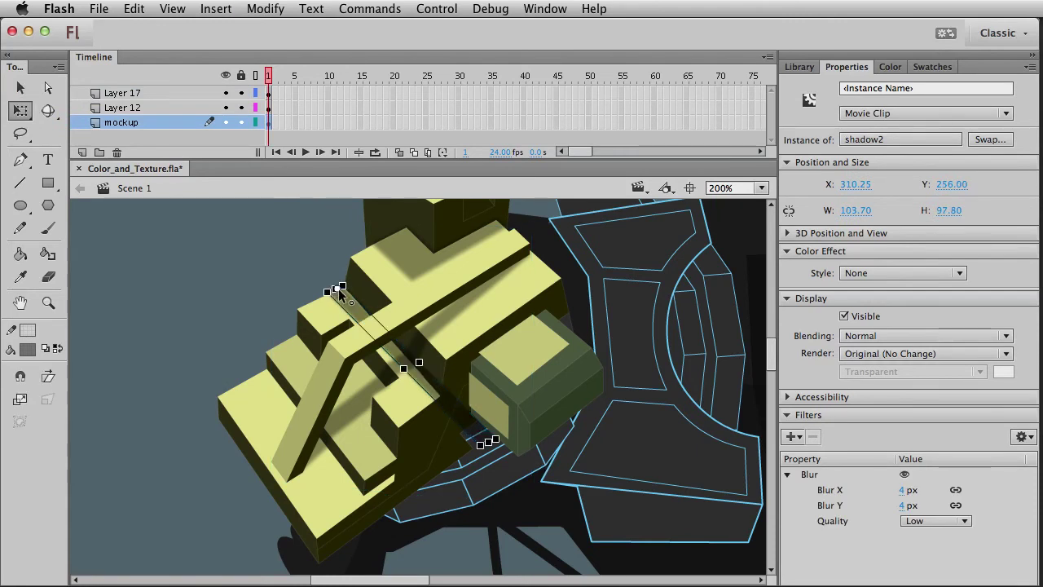
pyautogui.moveTo(487, 441); pyautogui.dragTo(449, 398)
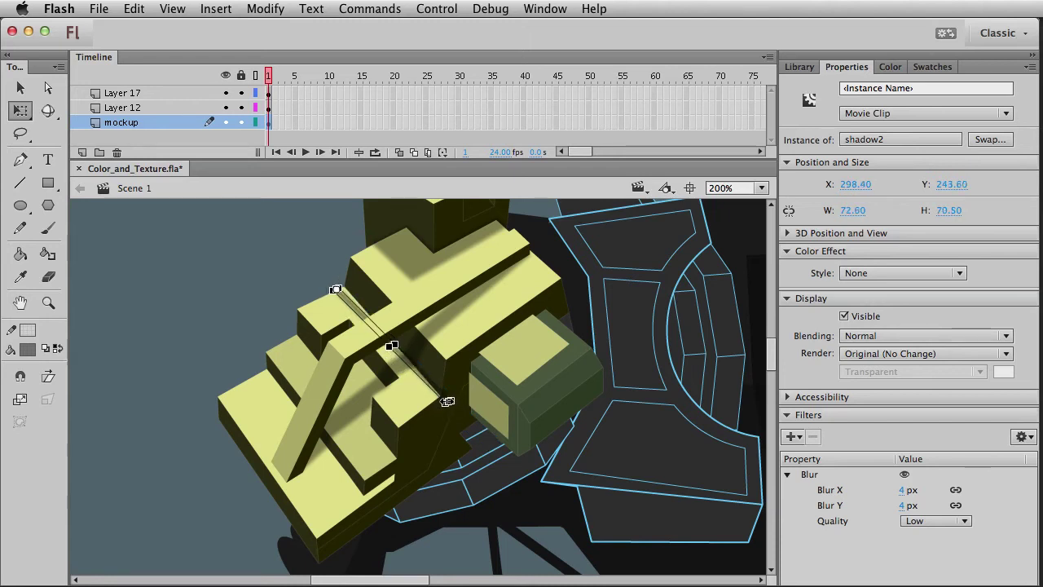
pyautogui.click(42, 303)
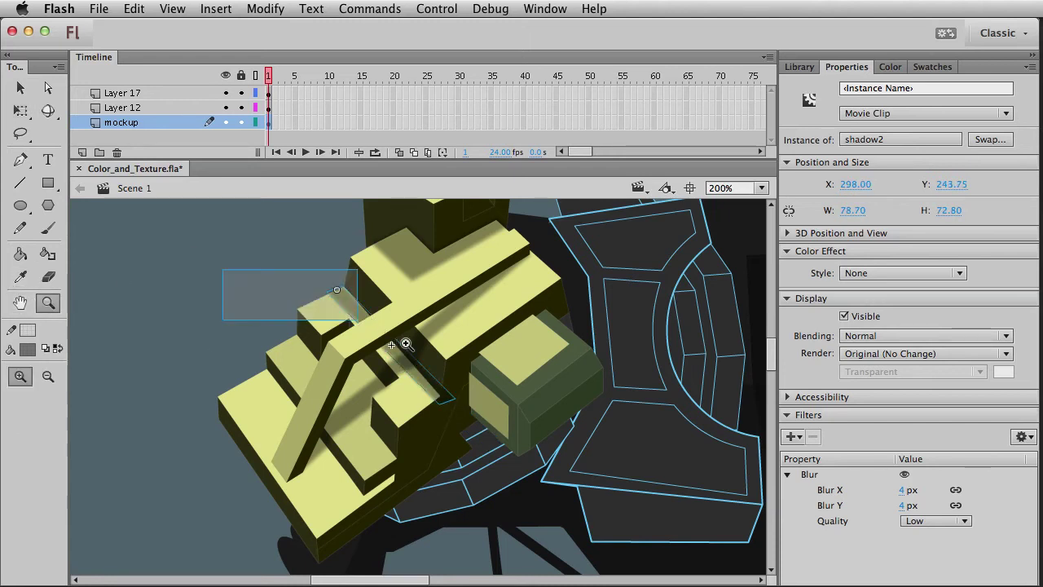
pyautogui.moveTo(258, 280); pyautogui.dragTo(553, 444)
pyautogui.press('q')
pyautogui.moveTo(549, 490); pyautogui.dragTo(521, 481)
pyautogui.press('v')
pyautogui.press('q')
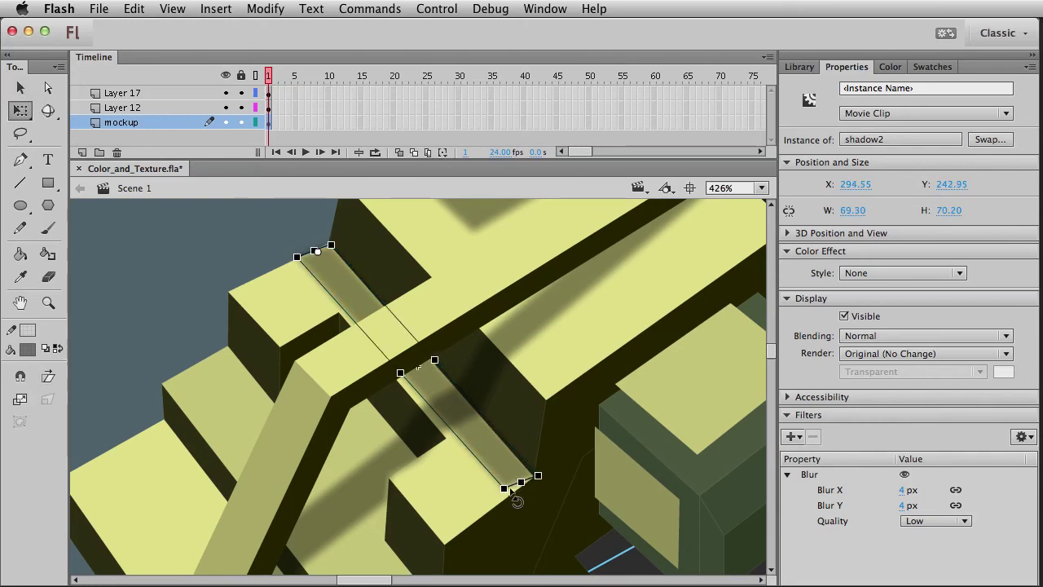
pyautogui.moveTo(479, 450); pyautogui.dragTo(482, 462)
pyautogui.press('v')
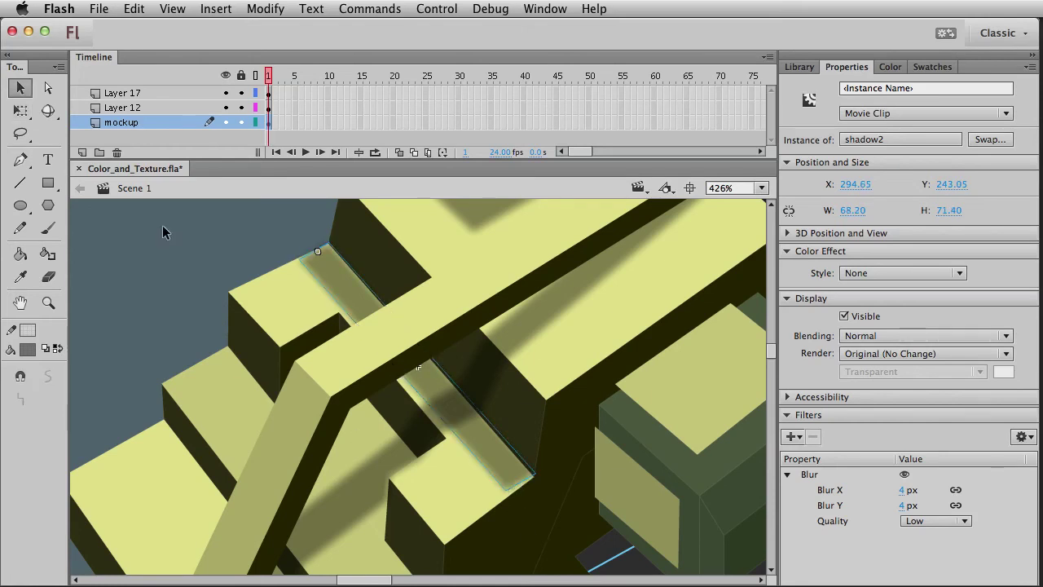
# Set the shadow's horizontal and vertical blur to 2 px
pyautogui.click(248, 237)
pyautogui.click(348, 292)
pyautogui.click(902, 490)
pyautogui.write('2')
pyautogui.press('Tab')
# Adjust the shadow's lower end so that it reaches the step's front edge along the block's base
pyautogui.click(313, 244)
pyautogui.click(352, 295)
pyautogui.press('q')
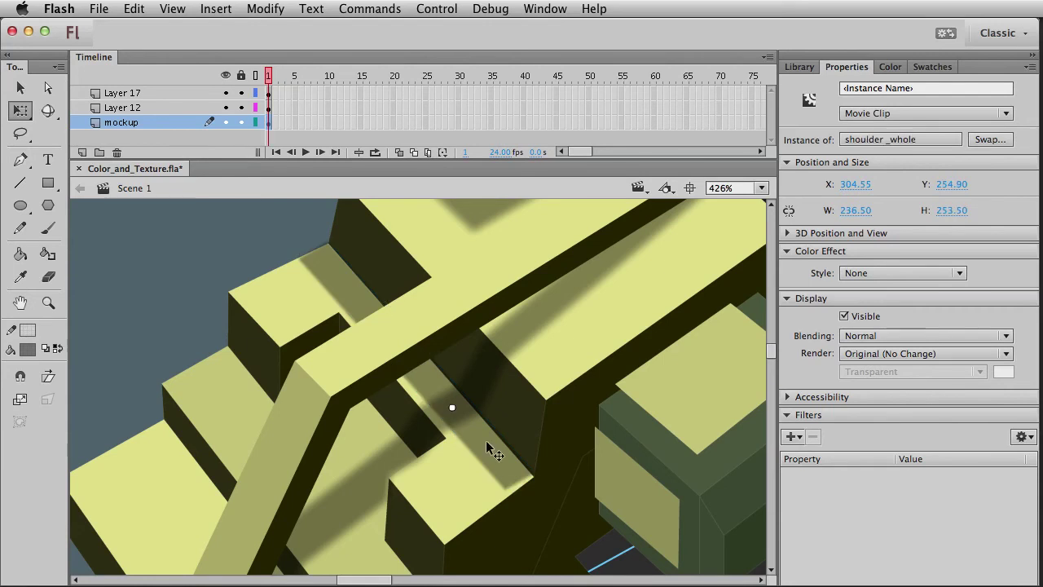
pyautogui.moveTo(520, 482); pyautogui.dragTo(547, 480)
pyautogui.press('v')
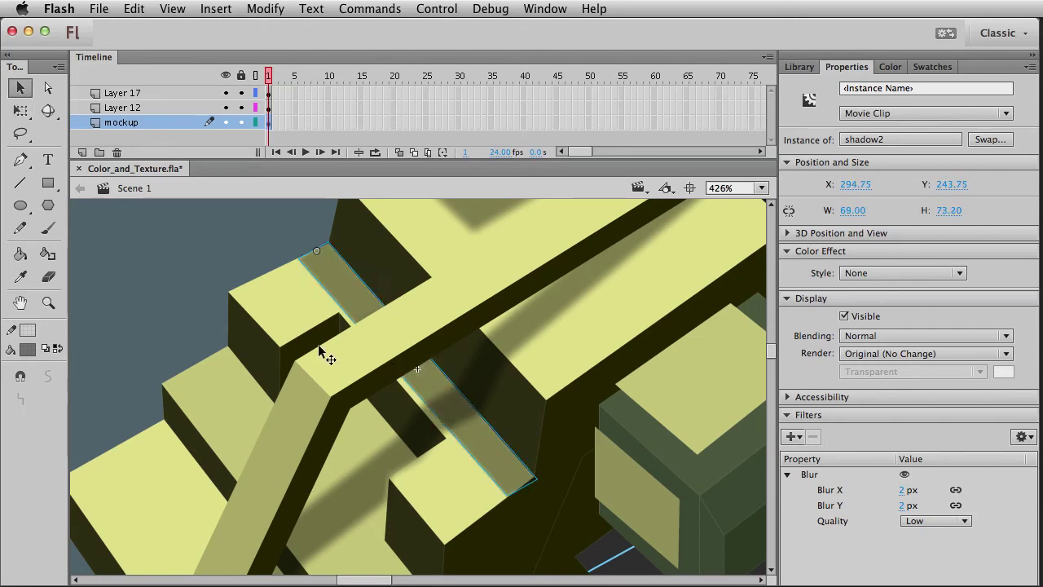
# Place a copy of the shadow on the next lower step, behind the strap
pyautogui.click(258, 274)
pyautogui.click(362, 297)
pyautogui.press('super+c')
pyautogui.moveTo(389, 484); pyautogui.dragTo(401, 382)
pyautogui.press('super+v')
pyautogui.moveTo(457, 423); pyautogui.dragTo(364, 402)
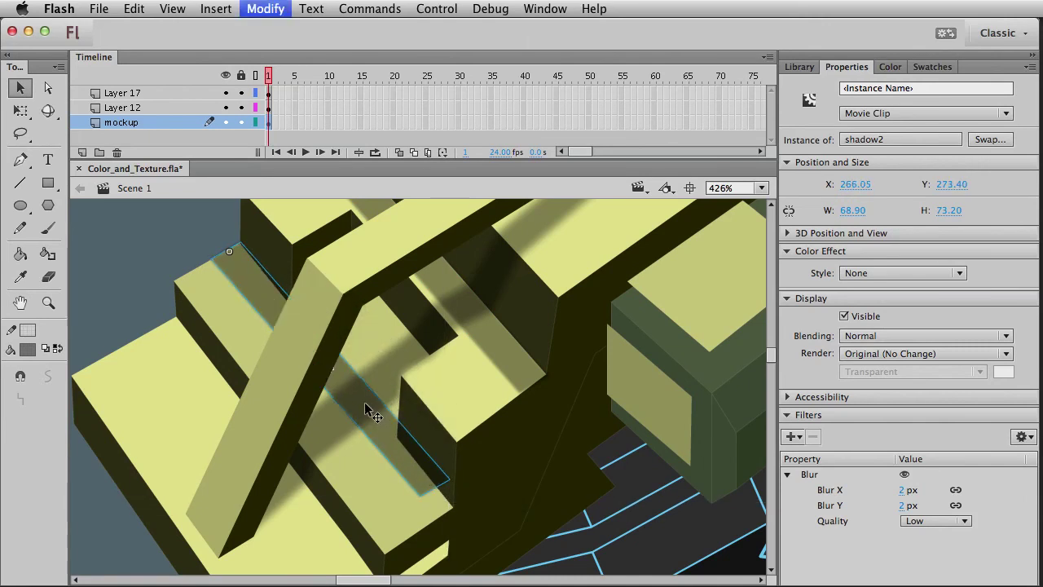
# Lengthen and tilt the copied shadow to run along the base of the small block to the step's front edge
pyautogui.press('q')
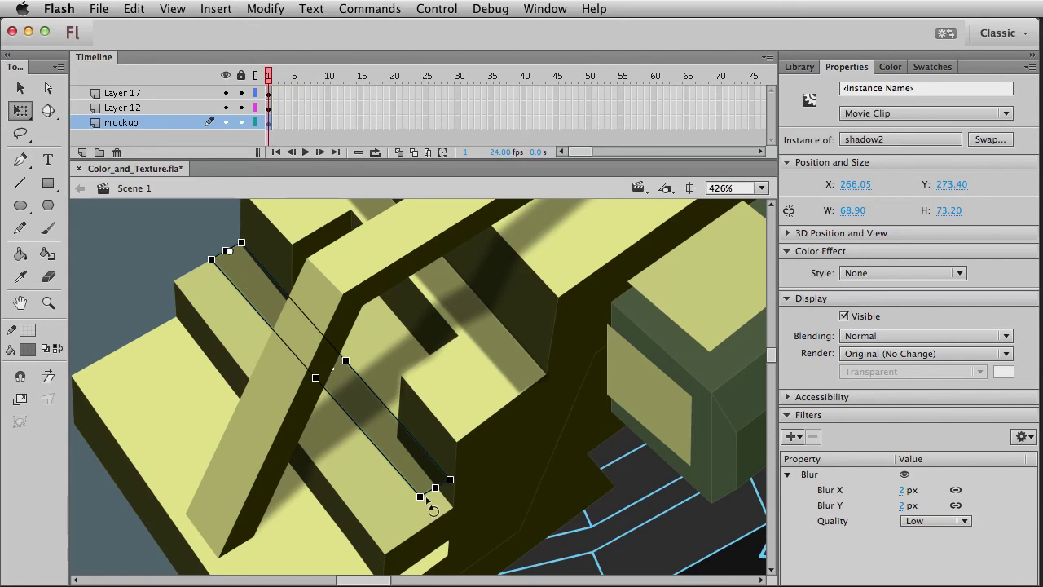
pyautogui.moveTo(435, 487); pyautogui.dragTo(446, 512)
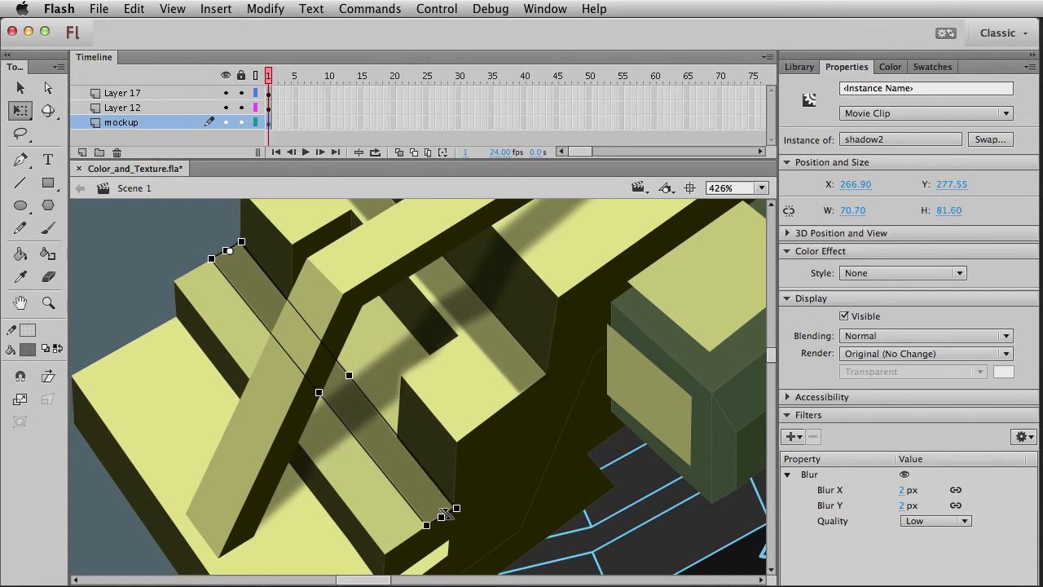
pyautogui.press('v')
# Duplicate the copied shadow's symbol under the name shadow3
pyautogui.press('super+d')
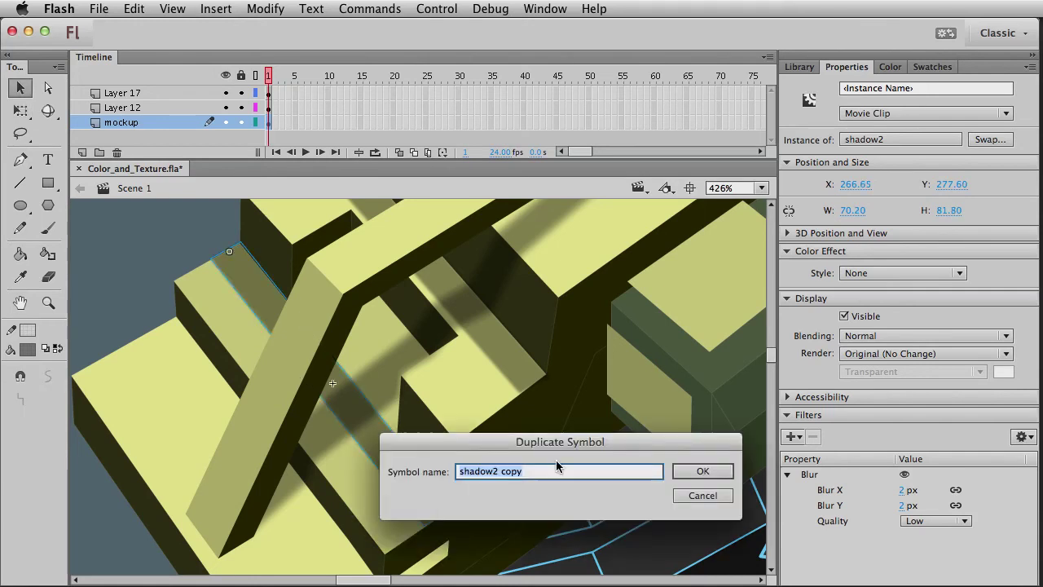
pyautogui.click(510, 472)
pyautogui.moveTo(492, 472); pyautogui.dragTo(528, 473)
pyautogui.write('3')
pyautogui.click(702, 471)
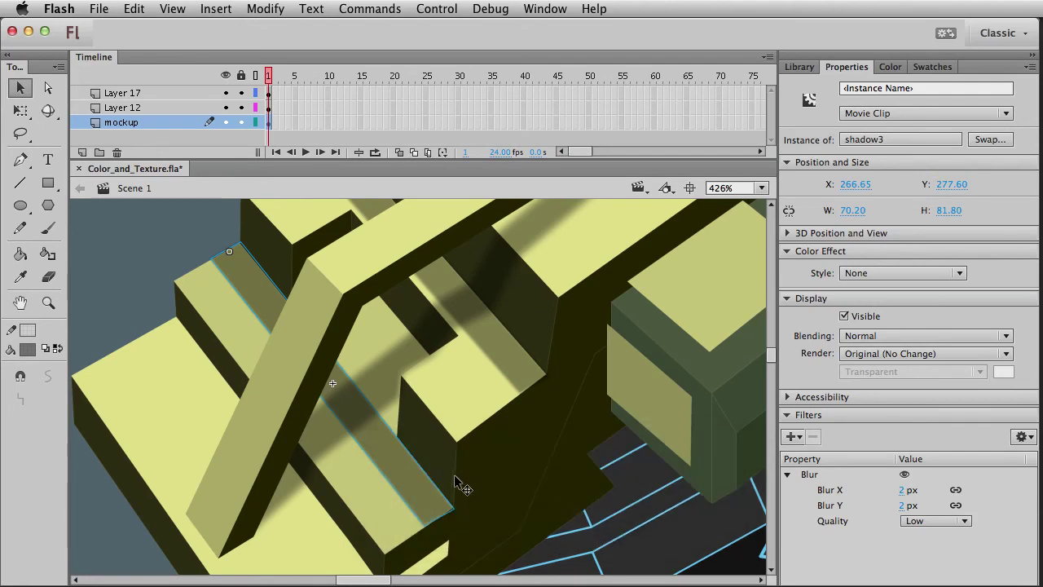
# Inside shadow3, slice the strip and delete its middle part, keeping only the pieces beside the two raised blocks
pyautogui.doubleClick(407, 498)
pyautogui.click(298, 446)
pyautogui.click(20, 183)
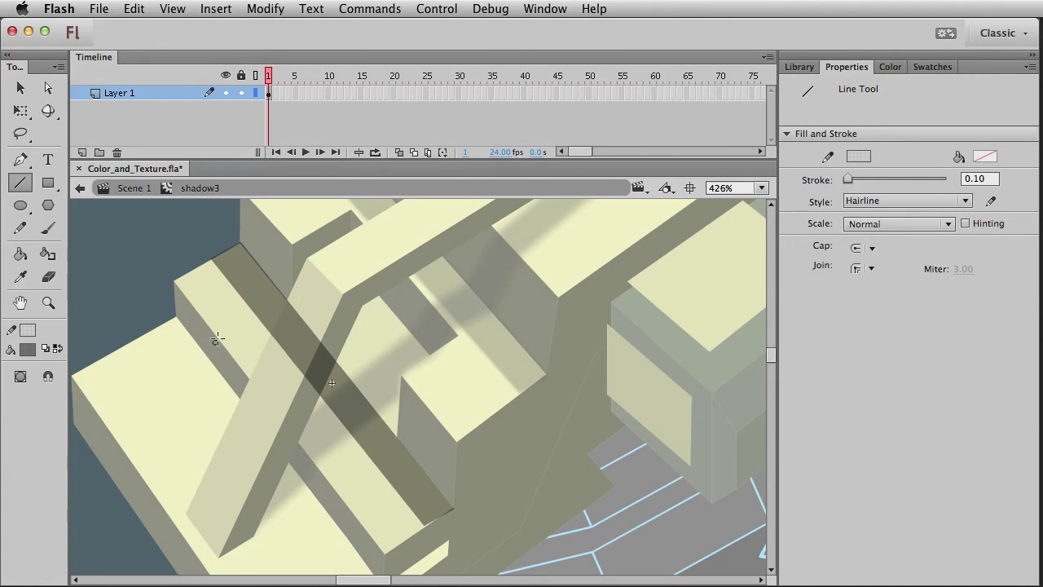
pyautogui.press('v')
pyautogui.click(308, 354)
pyautogui.press('Delete')
pyautogui.click(274, 322)
pyautogui.press('Delete')
pyautogui.click(389, 444)
pyautogui.press('Delete')
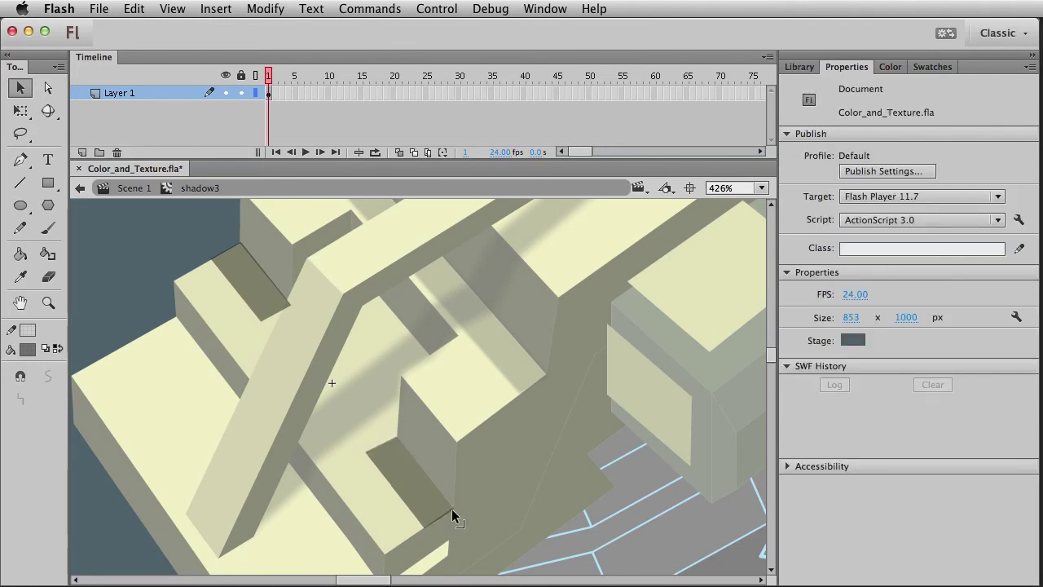
pyautogui.press('super+1')
pyautogui.doubleClick(265, 438)
# Place another copy of the shadow2 strip on the shoulder's lowest step, at X 243.50, Y 296.95
pyautogui.press('super+1')
pyautogui.click(257, 437)
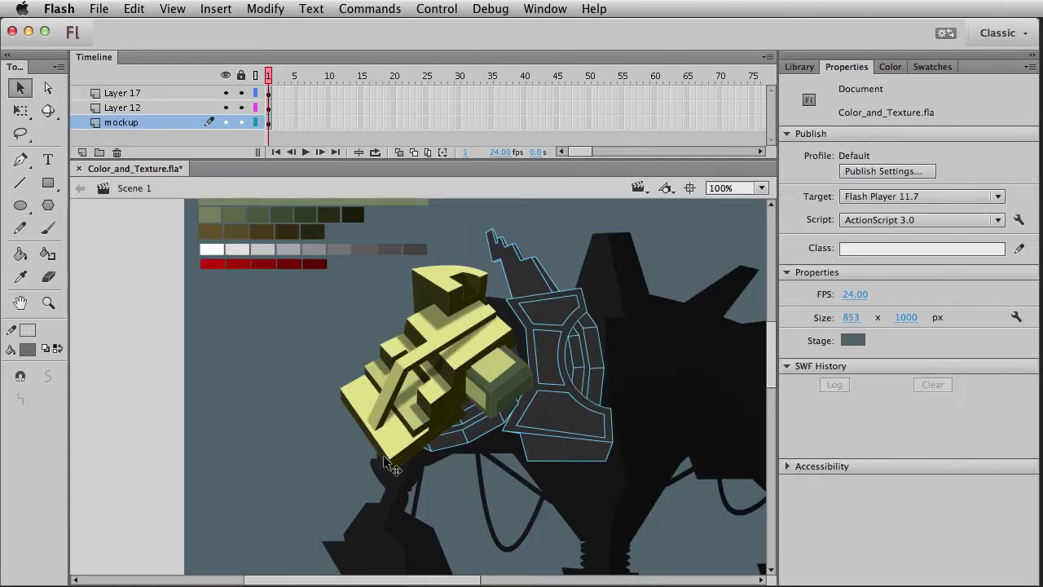
pyautogui.click(441, 382)
pyautogui.moveTo(483, 419); pyautogui.dragTo(392, 419)
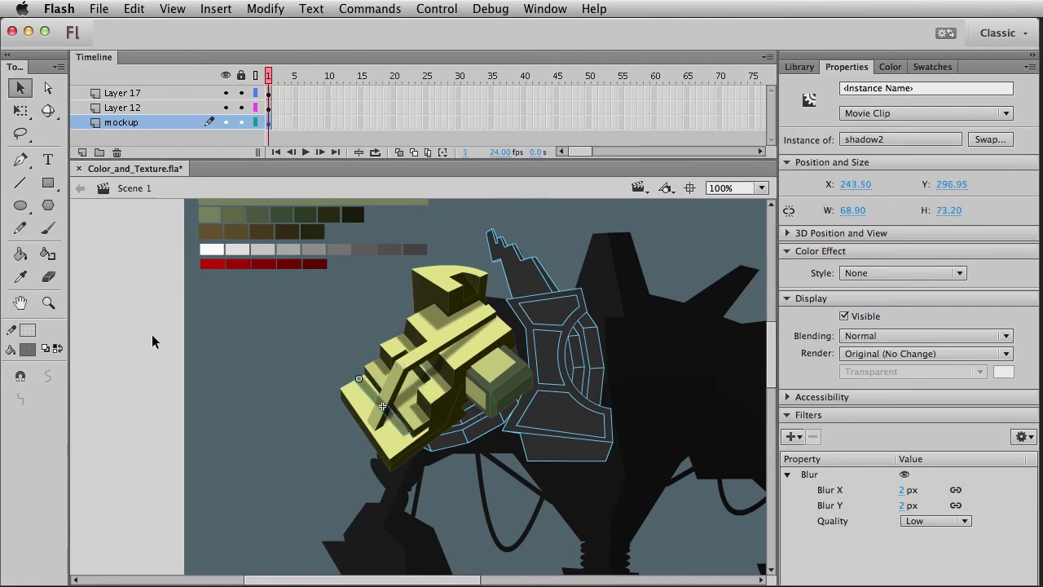
# Duplicate the lowest shadow's symbol under the name shadow4
pyautogui.click(48, 302)
pyautogui.moveTo(282, 341); pyautogui.dragTo(275, 443)
pyautogui.press('v')
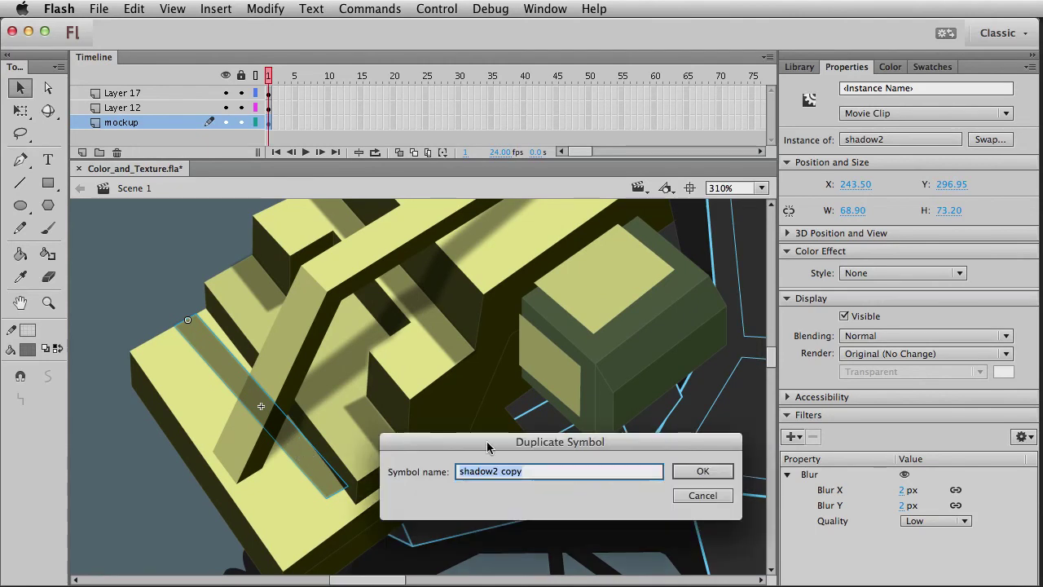
pyautogui.click(518, 471)
pyautogui.moveTo(495, 471); pyautogui.dragTo(541, 471)
pyautogui.write('4')
pyautogui.click(702, 471)
# Inside shadow4, reshape the strip by its corners and edges so it runs along the lowest step and wraps around the front of the step above
pyautogui.doubleClick(318, 469)
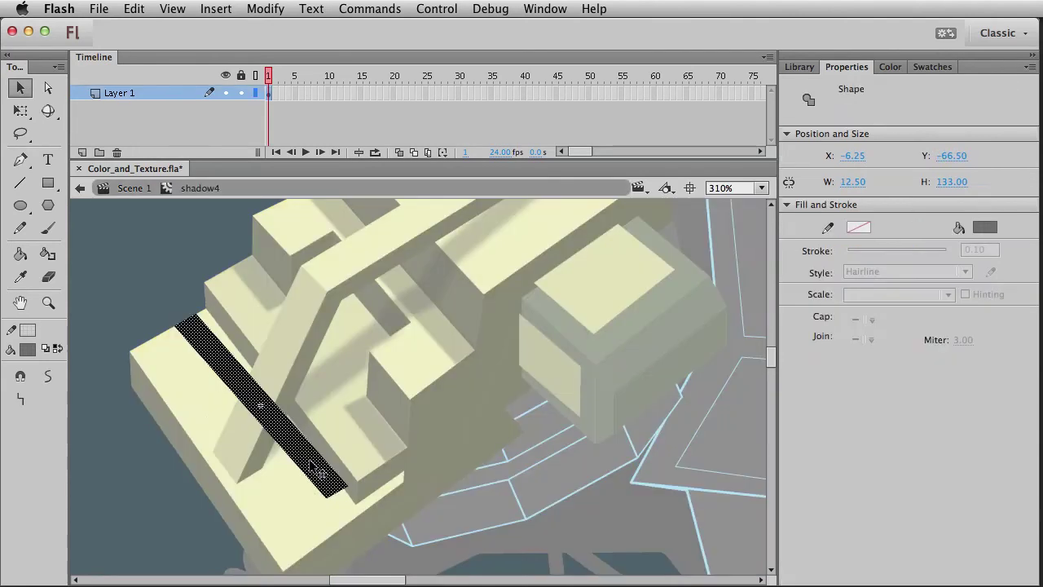
pyautogui.doubleClick(256, 435)
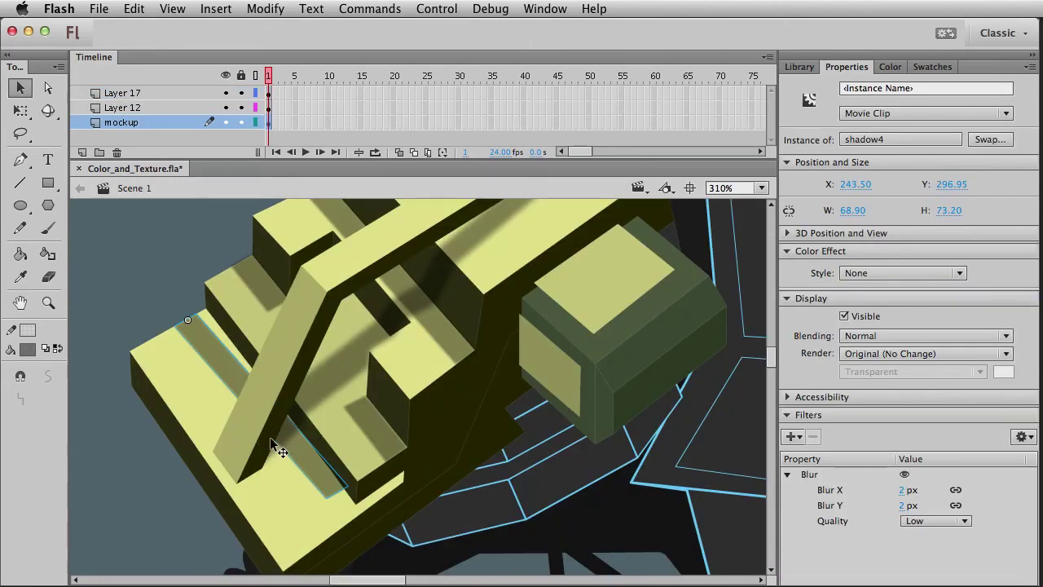
pyautogui.doubleClick(268, 437)
pyautogui.click(177, 273)
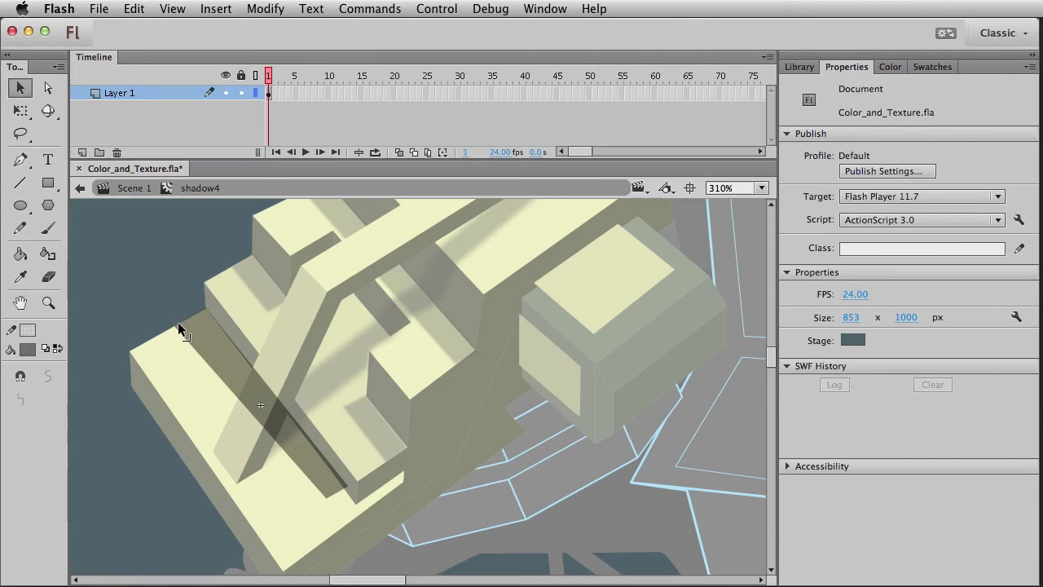
pyautogui.moveTo(186, 318); pyautogui.dragTo(342, 526)
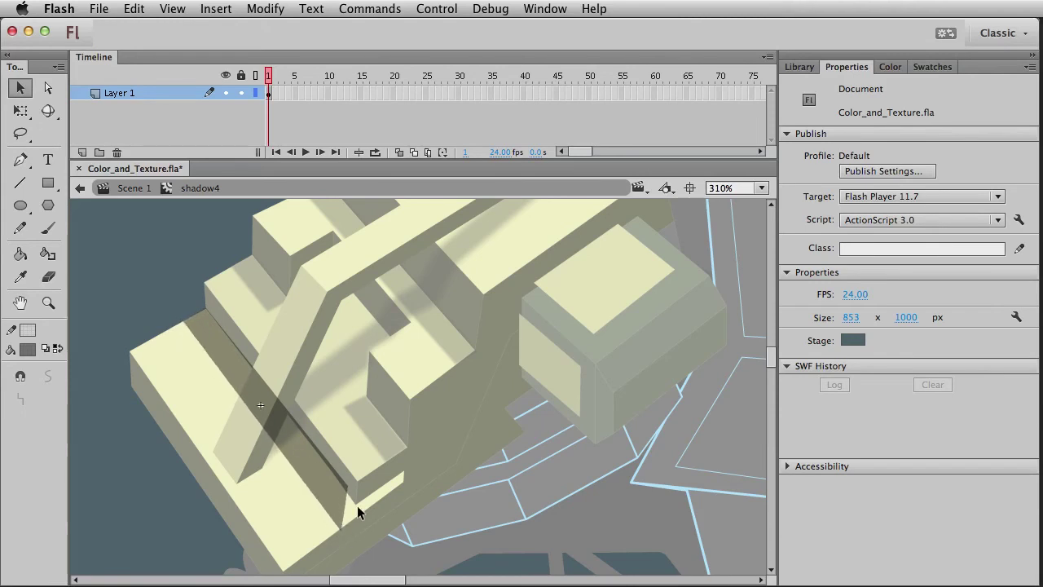
pyautogui.moveTo(349, 487); pyautogui.dragTo(357, 502)
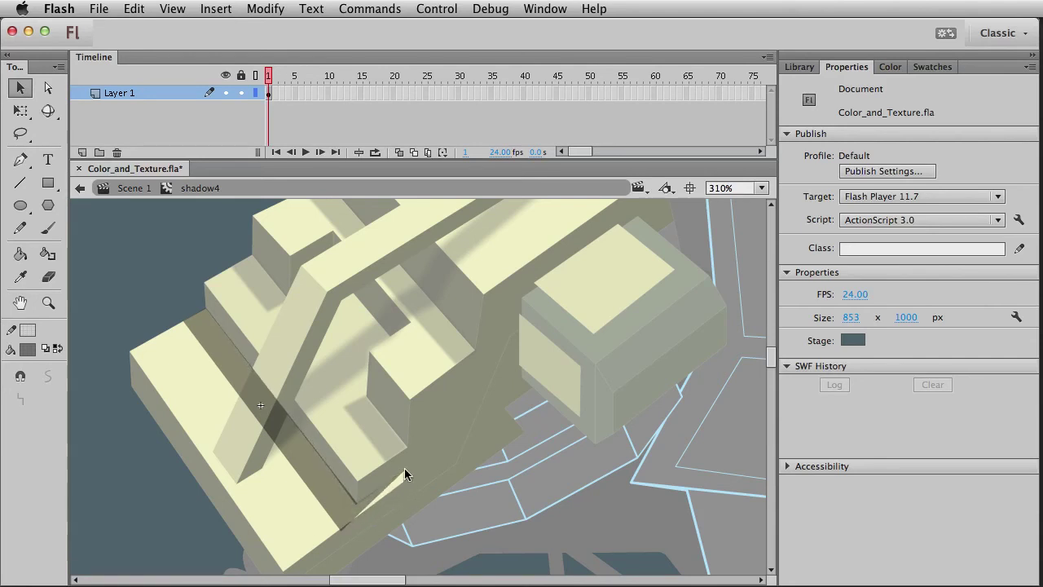
pyautogui.moveTo(382, 491); pyautogui.dragTo(406, 480)
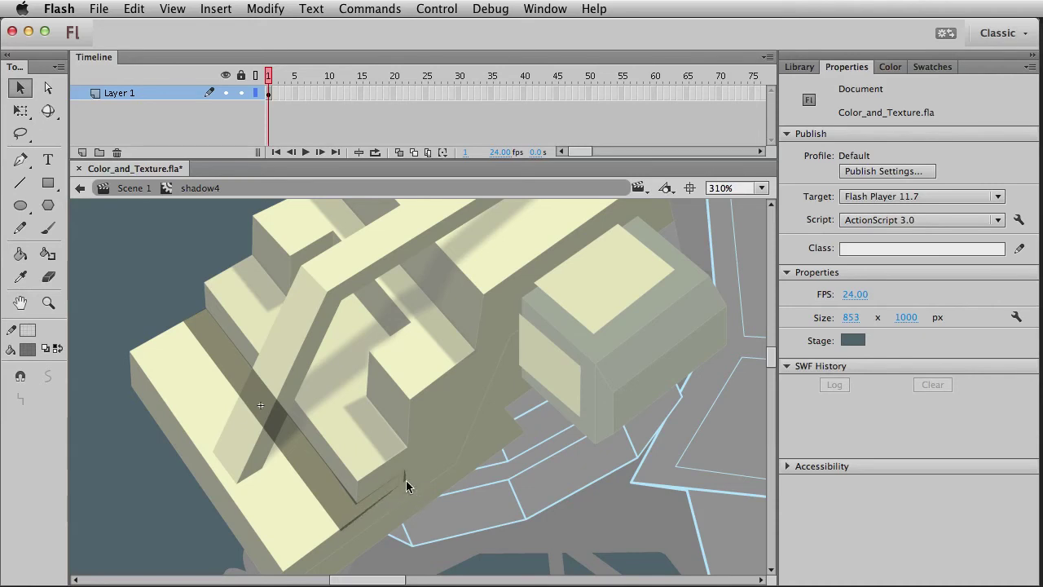
pyautogui.doubleClick(341, 527)
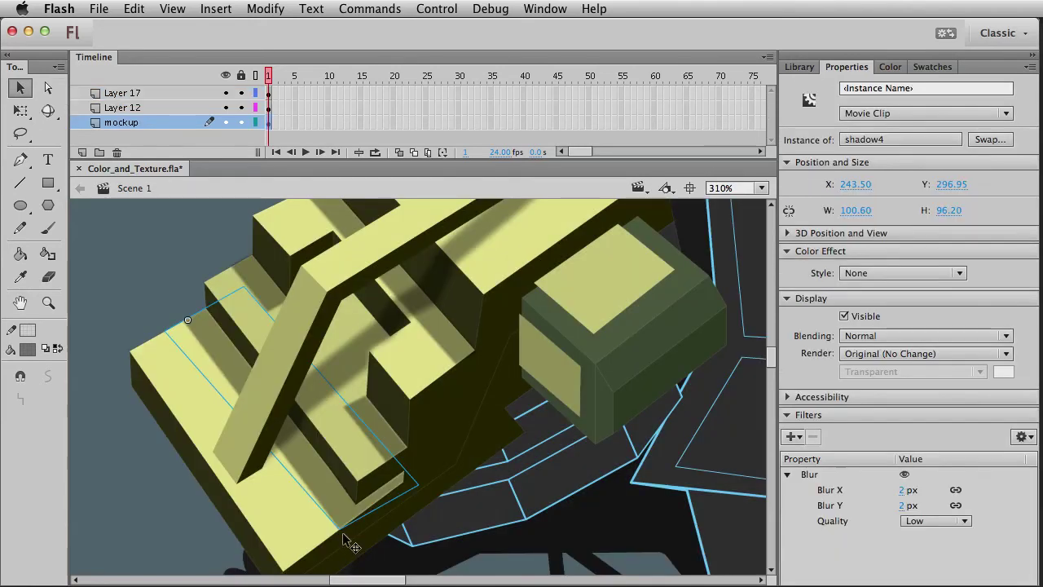
# Return the stage to 100% view and save the document
pyautogui.press('super+1')
pyautogui.click(487, 489)
pyautogui.moveTo(488, 489); pyautogui.dragTo(367, 482)
pyautogui.press('super+s')
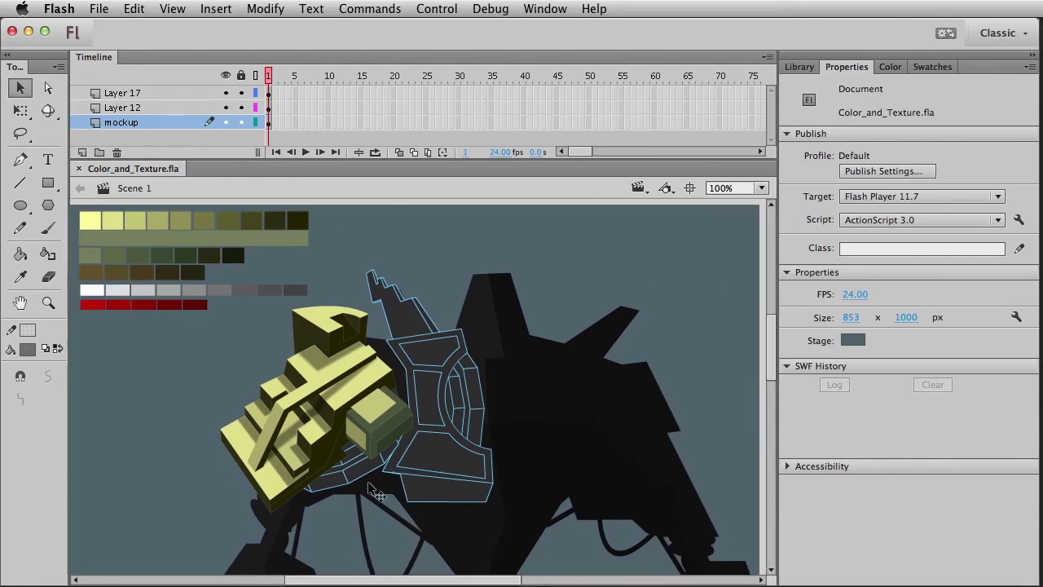
pyautogui.click(367, 480)
pyautogui.click(172, 396)
pyautogui.scroll(-2, 204, 398)
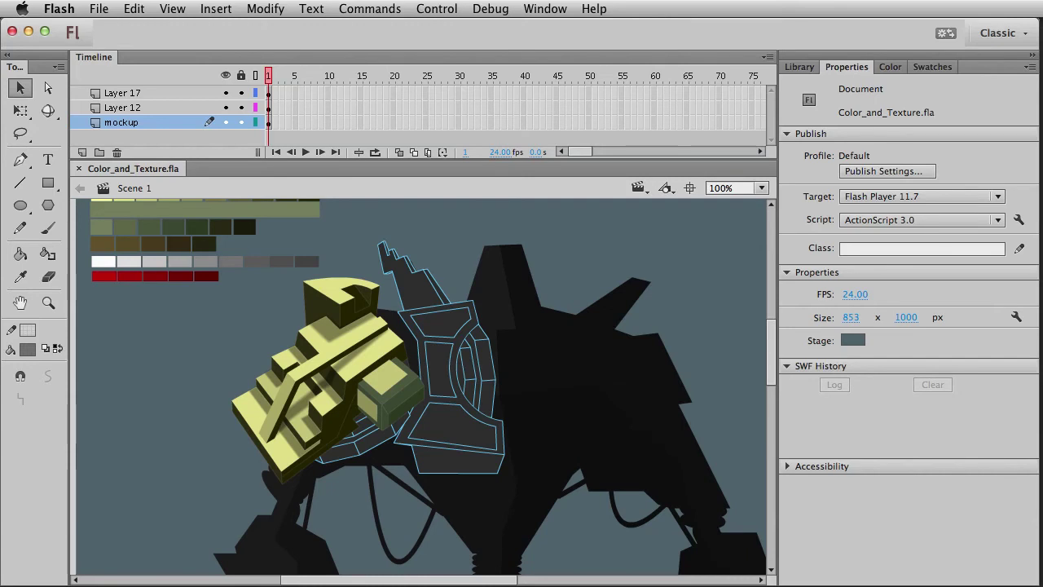
# Switch to Safari, close its open window and reopen the recently visited Free High Res Rough Textures (Grunge) page
pyautogui.press('super+Tab')
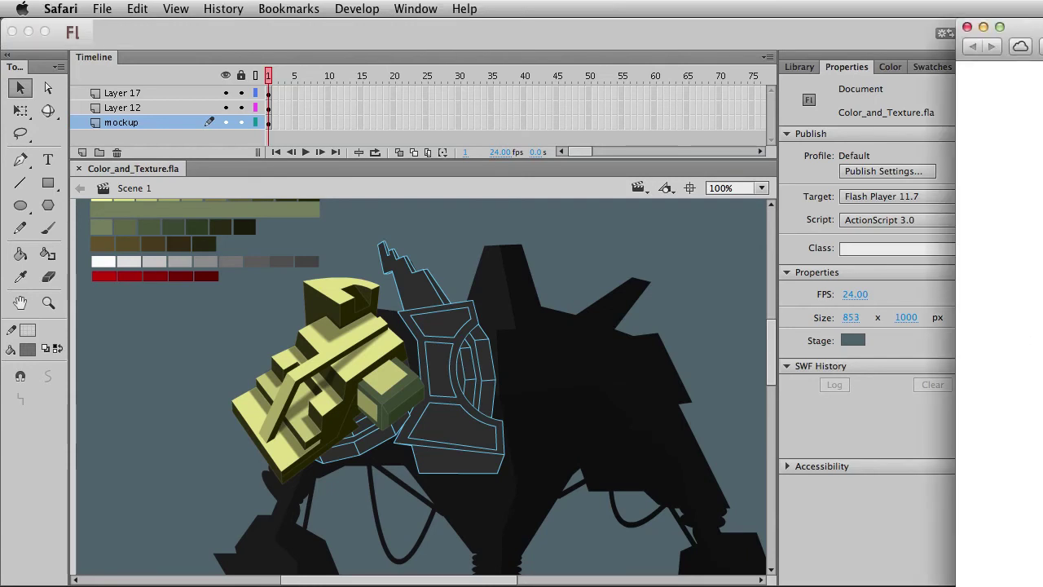
pyautogui.press('super+w')
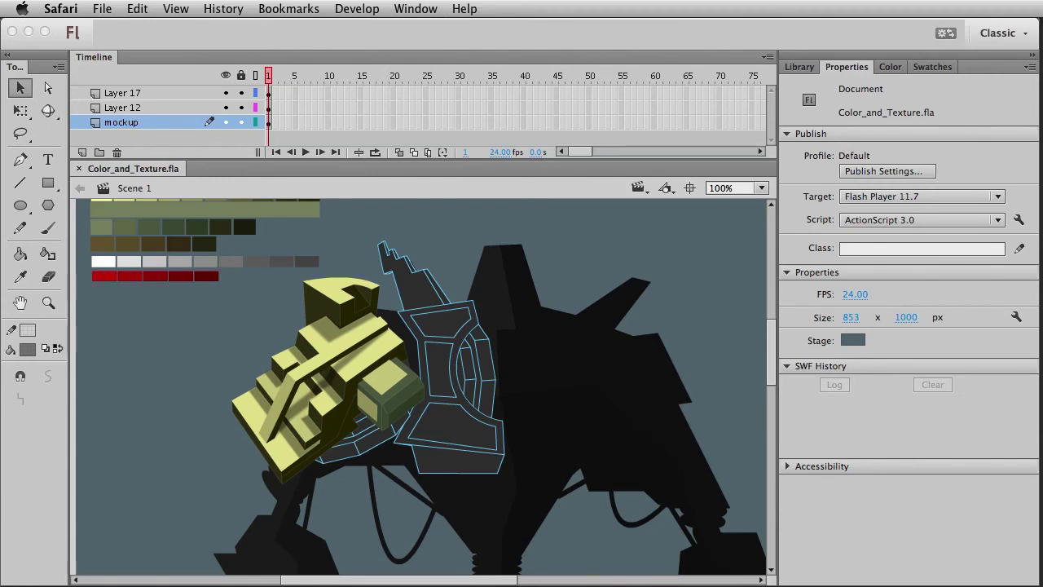
pyautogui.click(232, 7)
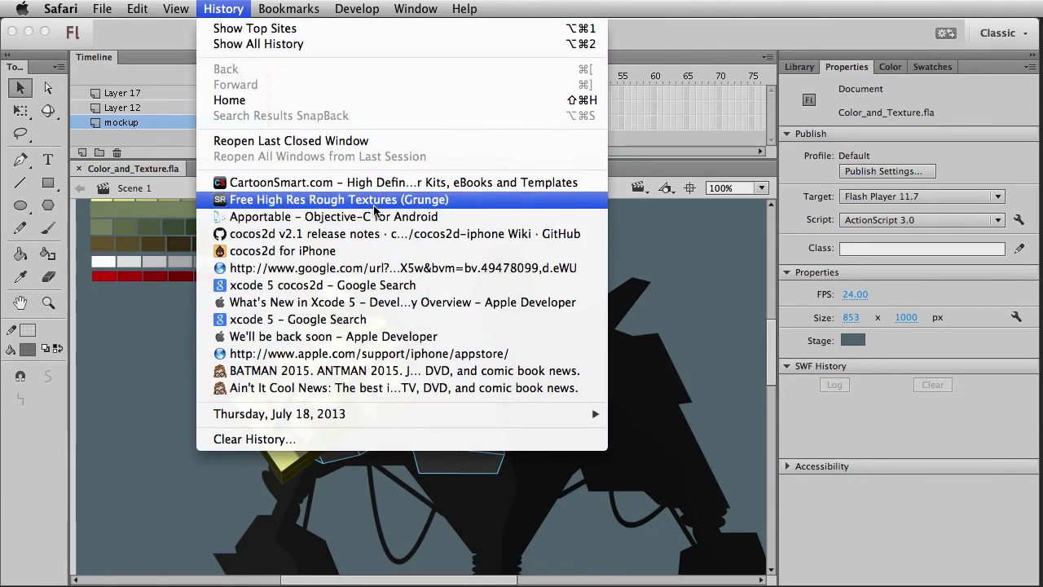
pyautogui.click(338, 200)
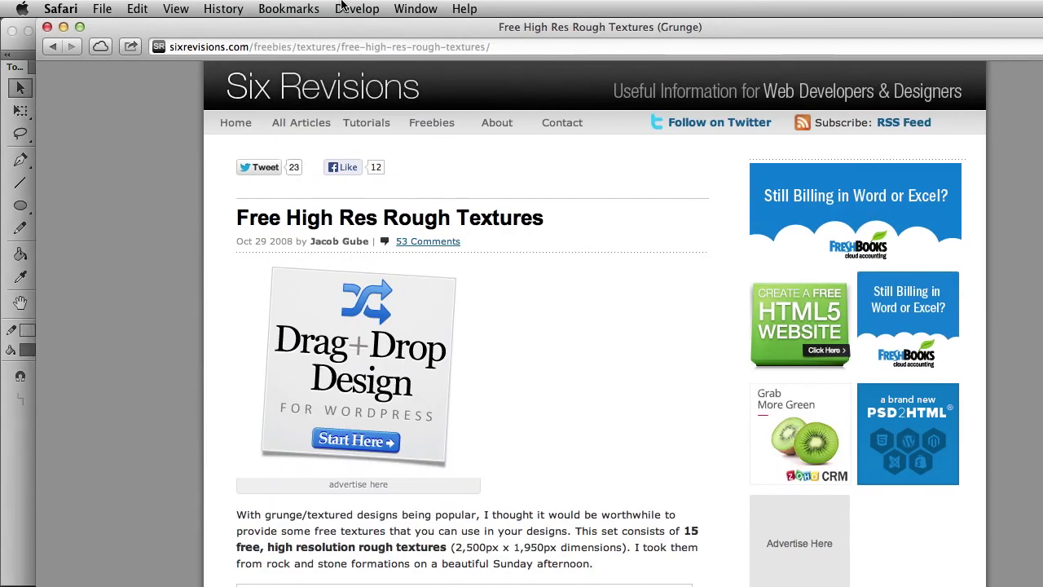
# Look through the rough rock texture images offered on the page
pyautogui.click(498, 46)
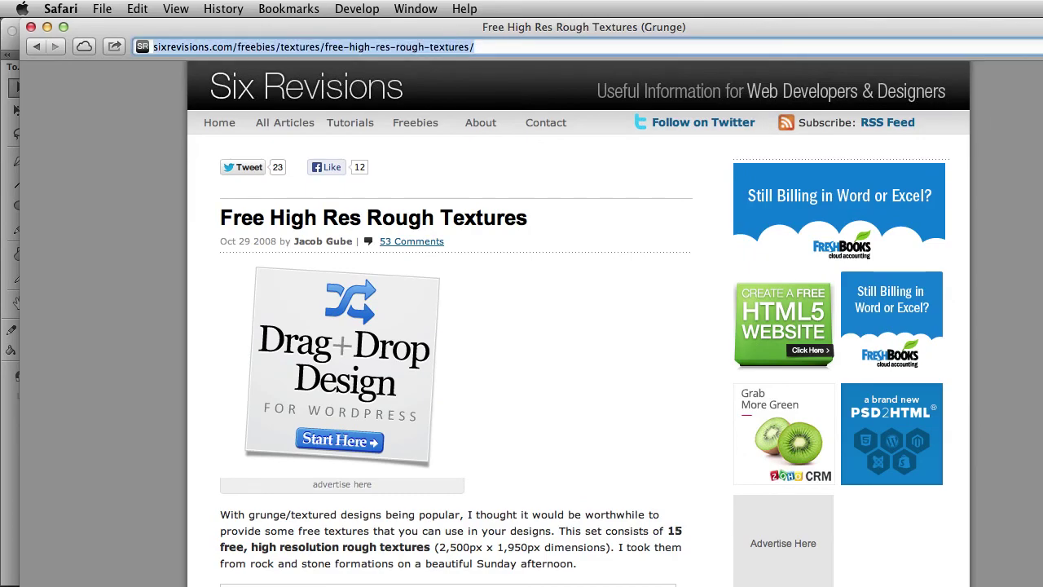
pyautogui.scroll(-15, 578, 326)
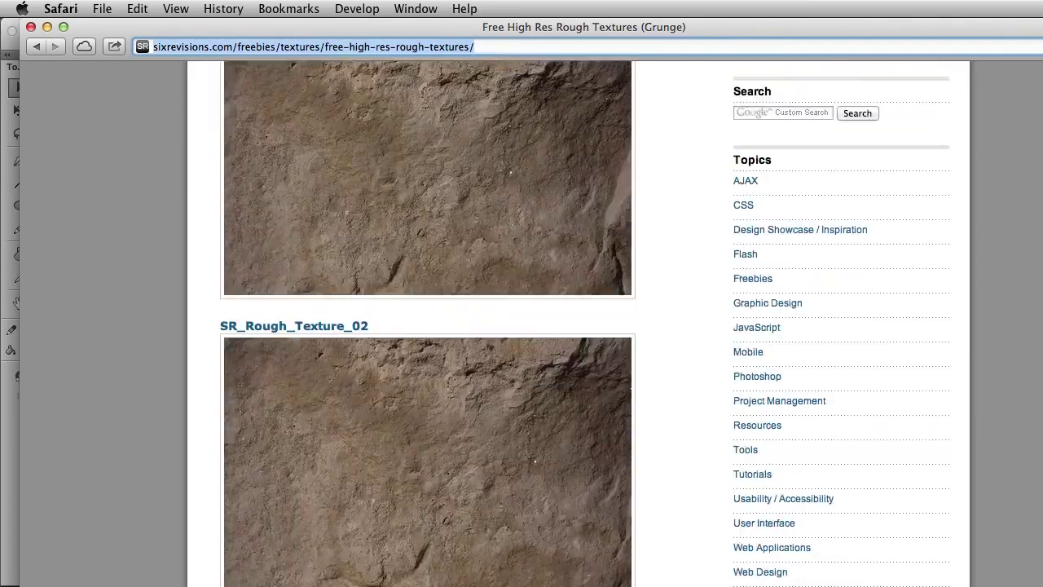
pyautogui.scroll(-20, 578, 326)
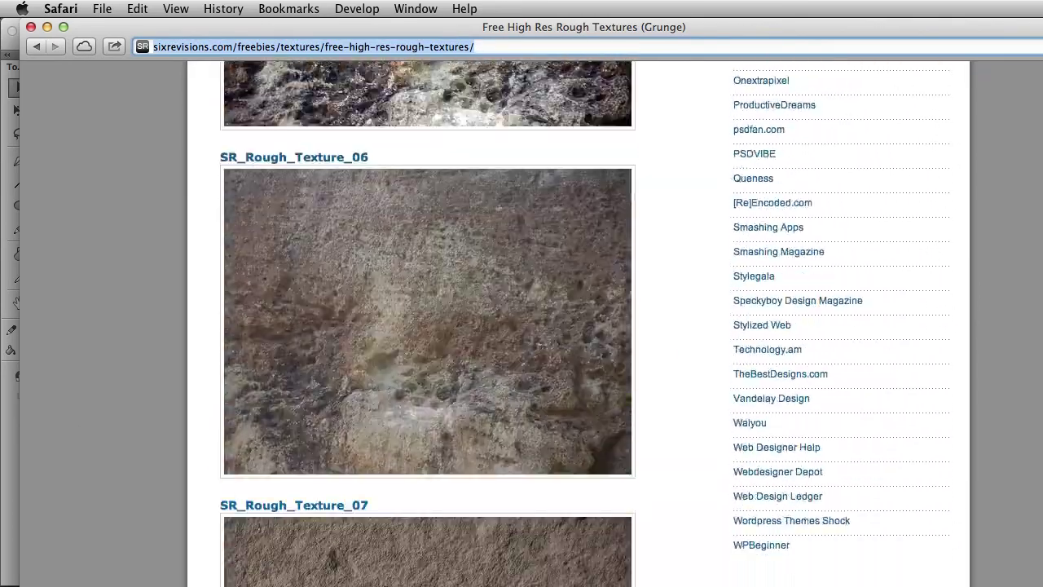
pyautogui.scroll(-15, 251, 166)
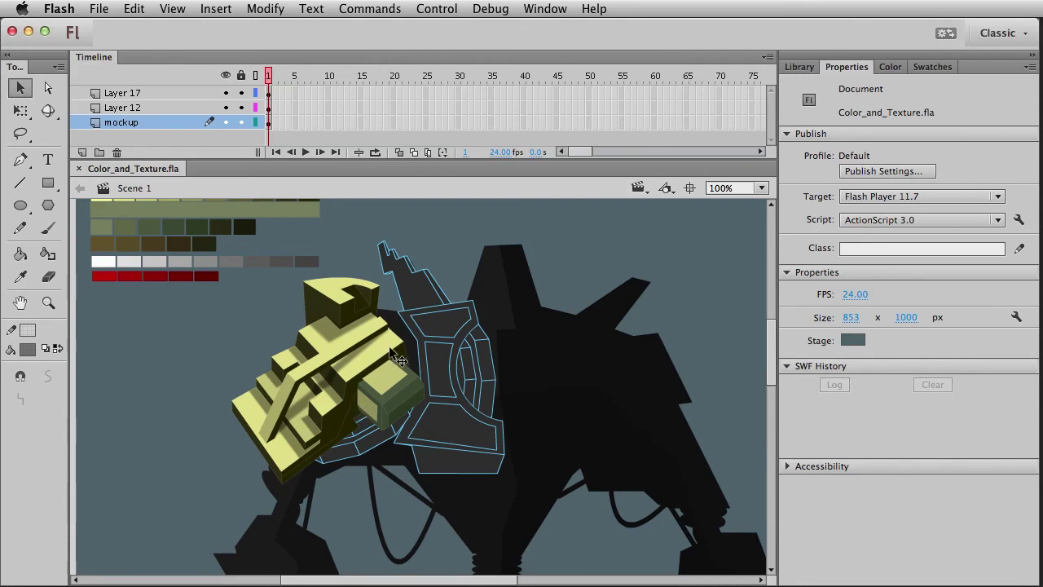
# Back in Flash, move the rock bitmap from beside the stage to X 725.70, Y -55.80, nearer the robot
pyautogui.hscroll(5, 687, 269)
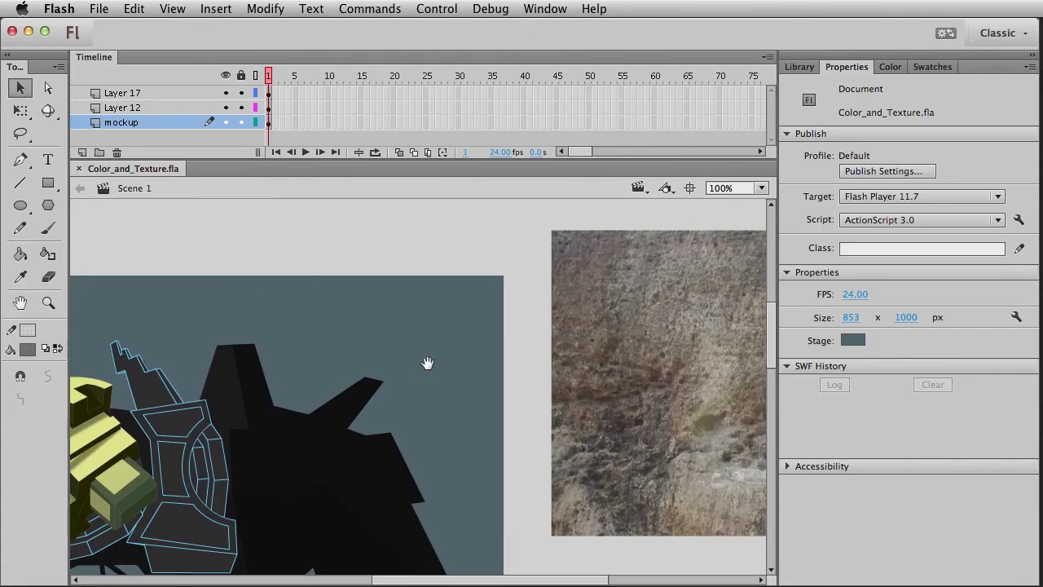
pyautogui.moveTo(664, 306); pyautogui.dragTo(559, 344)
pyautogui.moveTo(346, 413); pyautogui.dragTo(456, 397)
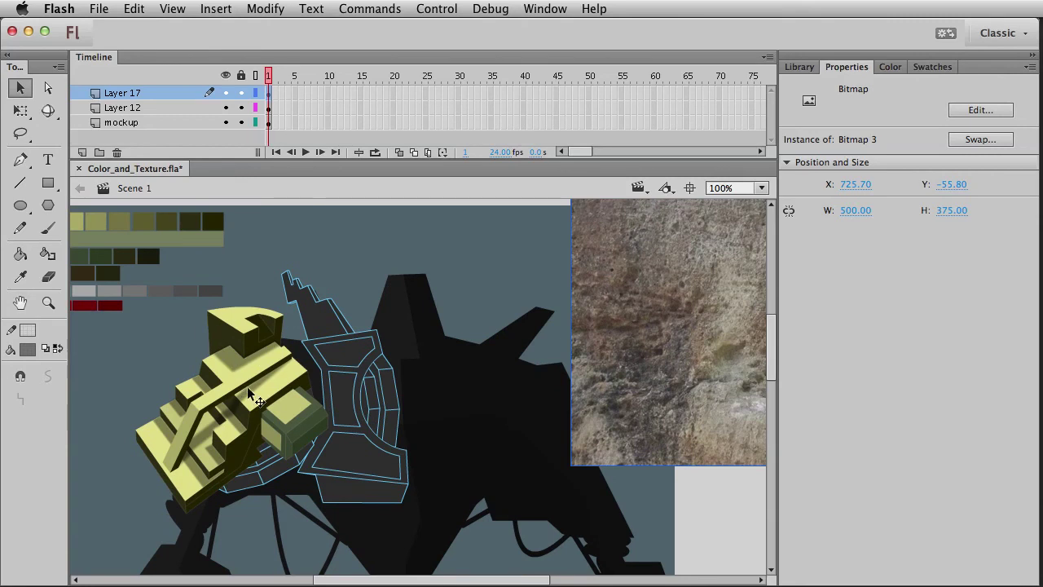
pyautogui.click(189, 489)
pyautogui.click(676, 334)
pyautogui.press('Delete')
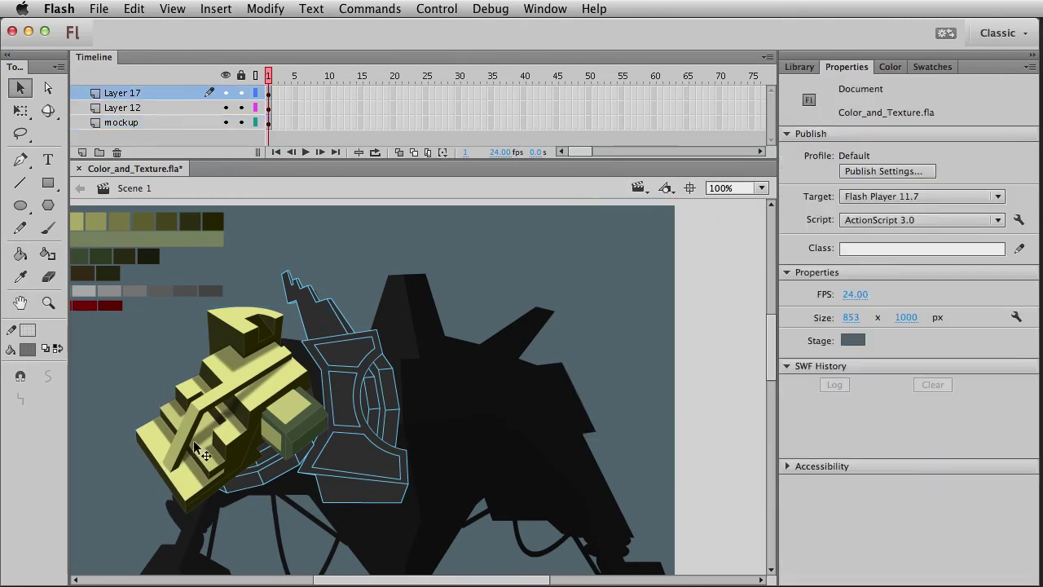
pyautogui.hotkey('ctrl', 'z')
# Move the rock bitmap to X 479.45, Y 63.20 and convert it to a movie clip symbol named rock texture
pyautogui.moveTo(729, 291); pyautogui.dragTo(542, 372)
pyautogui.press('F8')
pyautogui.write('rock tex')
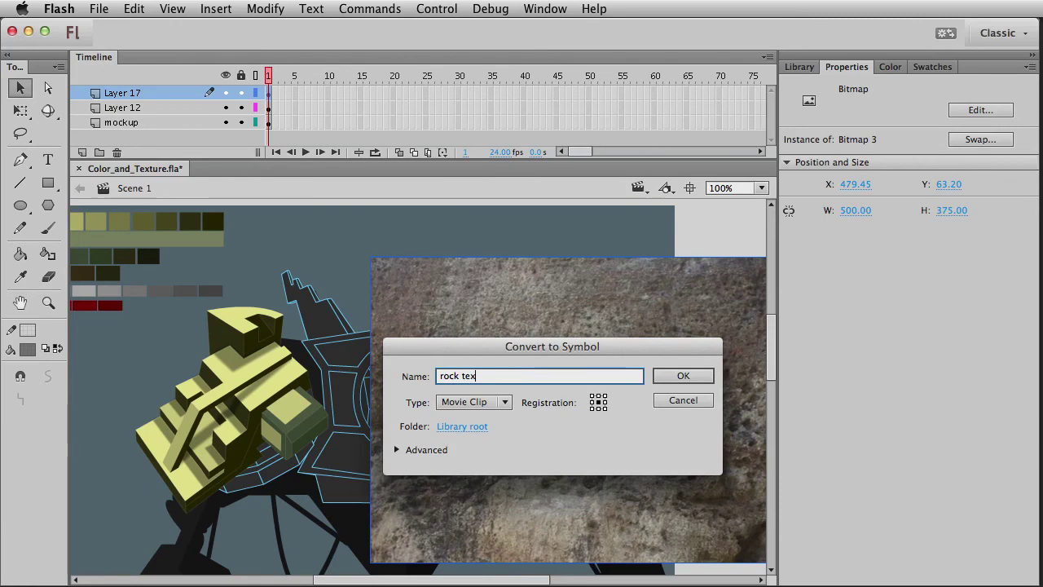
pyautogui.press('Return')
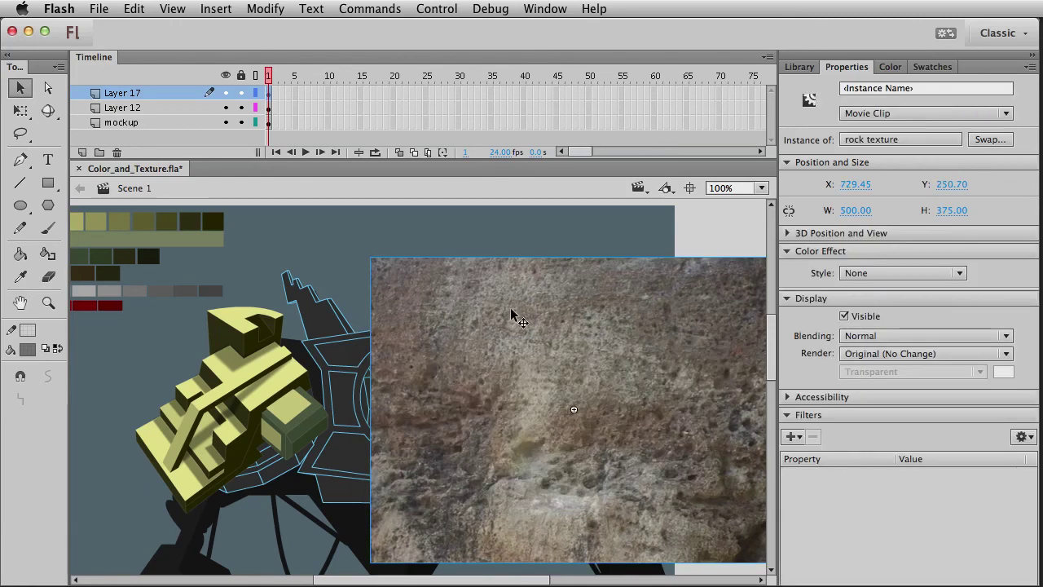
# Cut the rock texture clip from the scene and open the shoulder _whole symbol for editing
pyautogui.hotkey('ctrl', 'x')
pyautogui.click(293, 389)
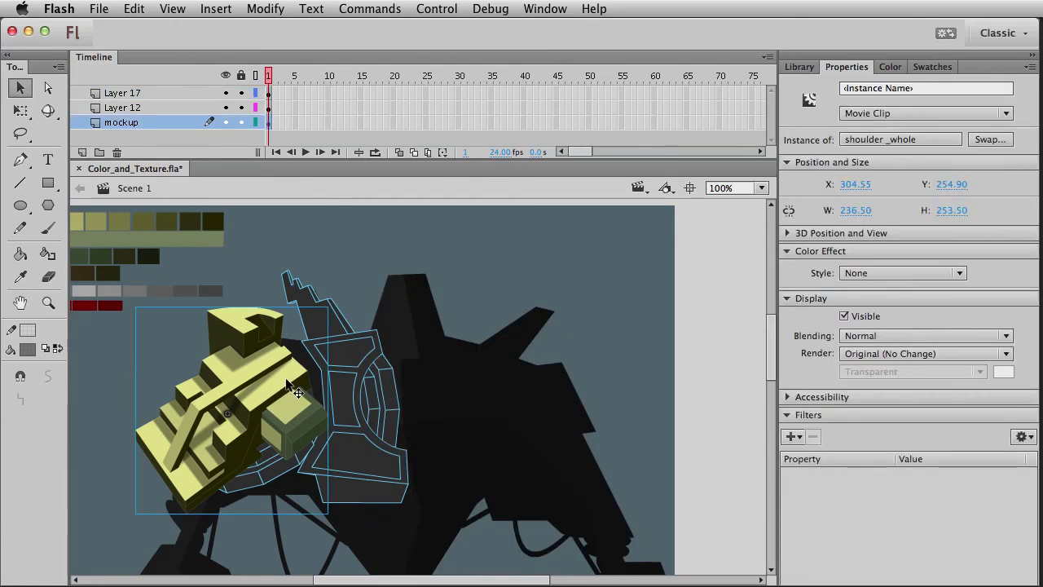
pyautogui.doubleClick(294, 389)
pyautogui.click(235, 402)
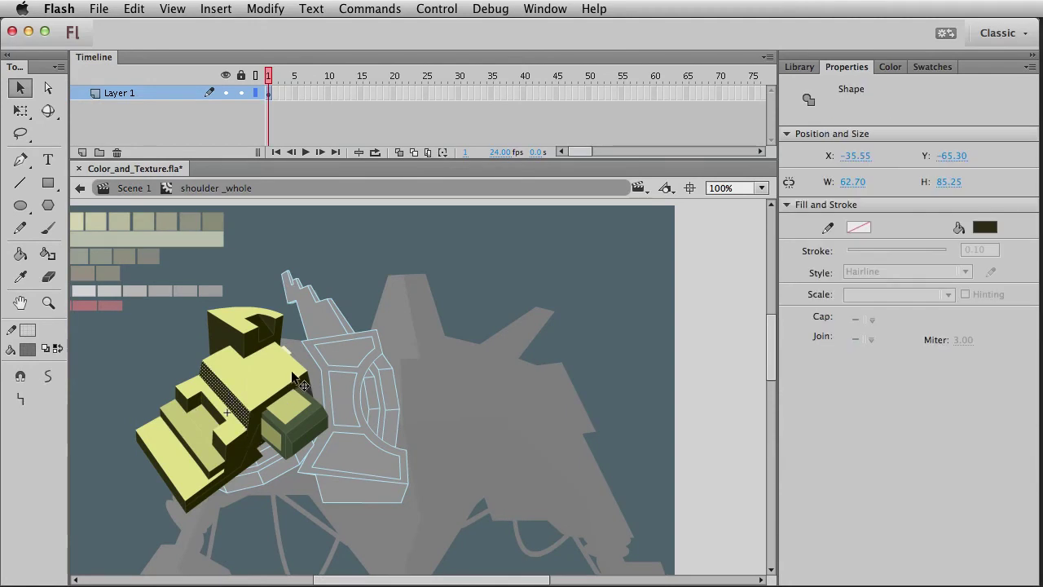
pyautogui.click(449, 300)
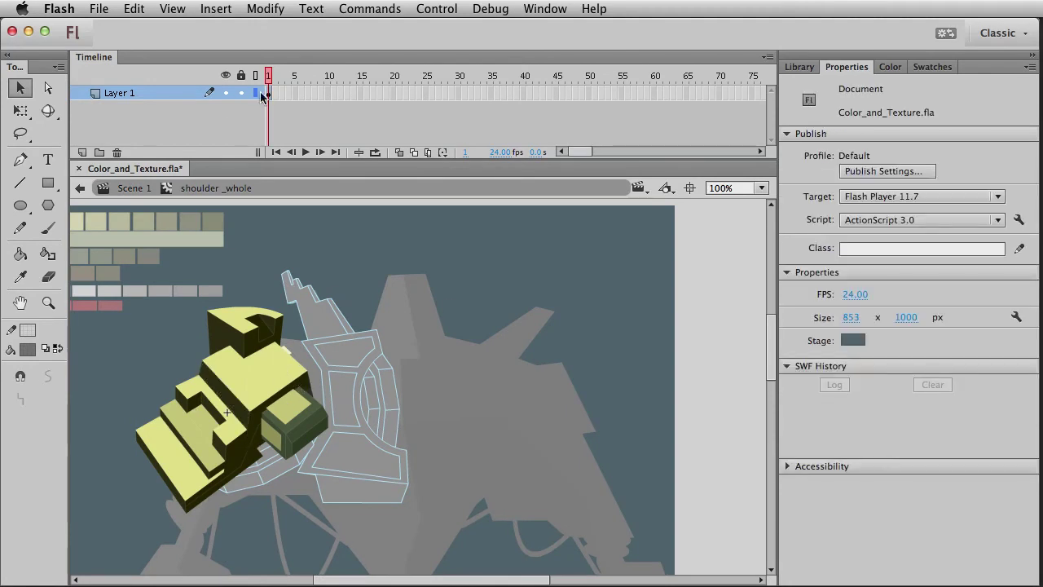
# Add two layers above Layer 1 and paste a copy of all the shoulder artwork in place on the topmost one
pyautogui.click(82, 153)
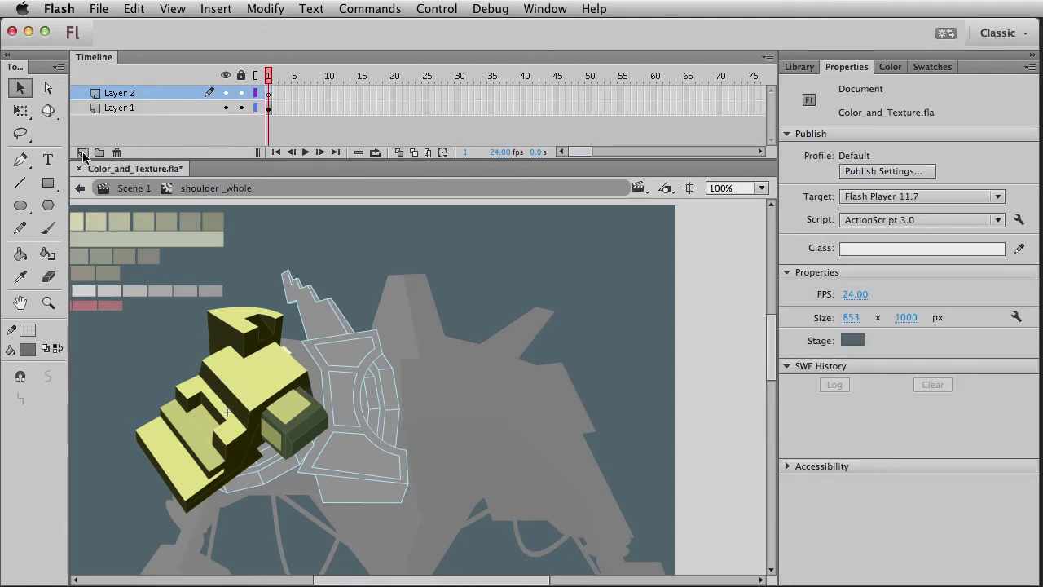
pyautogui.click(83, 153)
pyautogui.moveTo(331, 551); pyautogui.dragTo(120, 277)
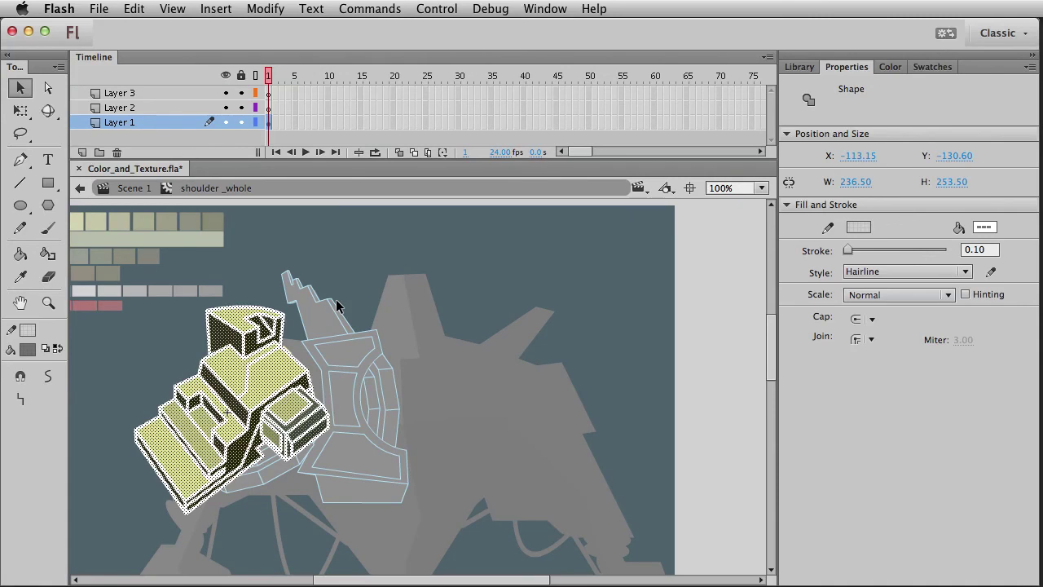
pyautogui.click(275, 94)
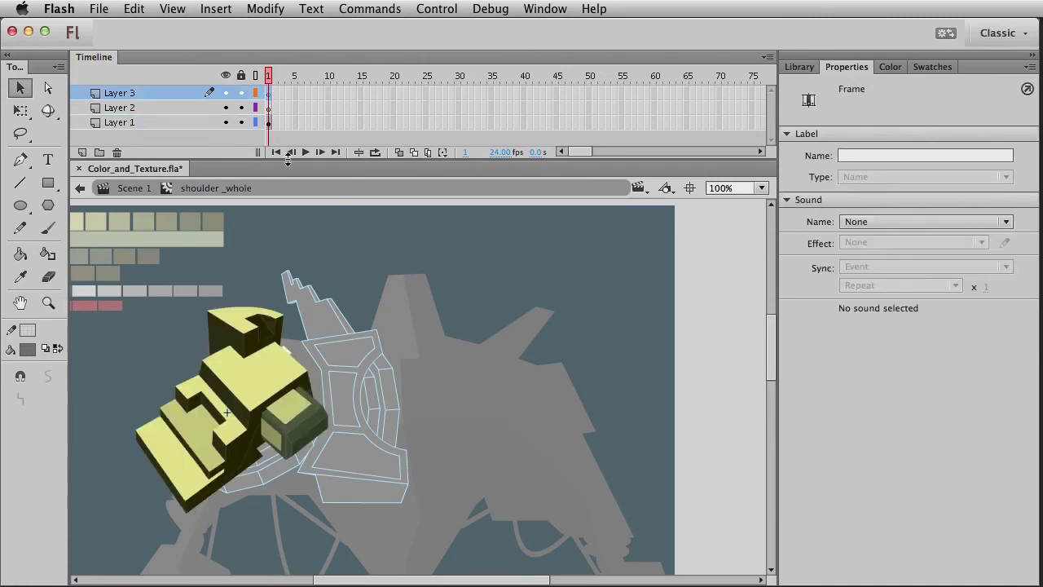
pyautogui.press('super+shift+v')
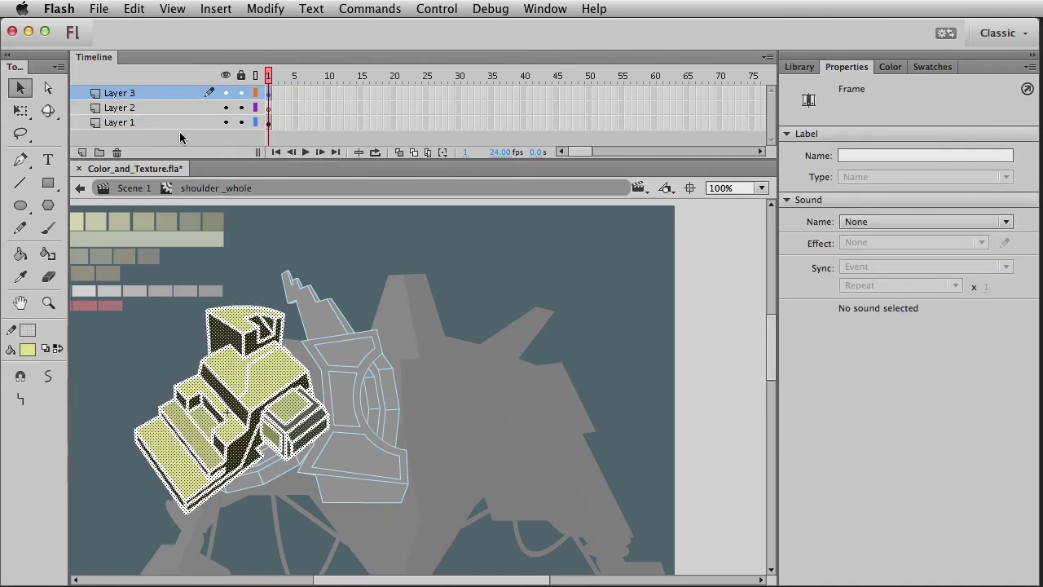
# Rename the top layer mask layer and the bottom layer original artwork
pyautogui.doubleClick(133, 95)
pyautogui.write('mask la')
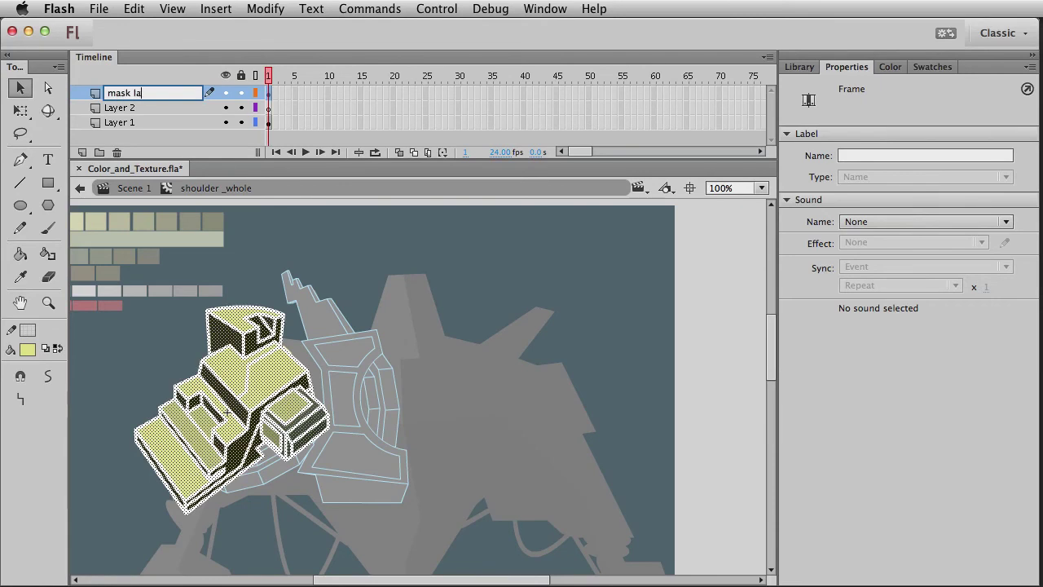
pyautogui.write('yer')
pyautogui.press('Return')
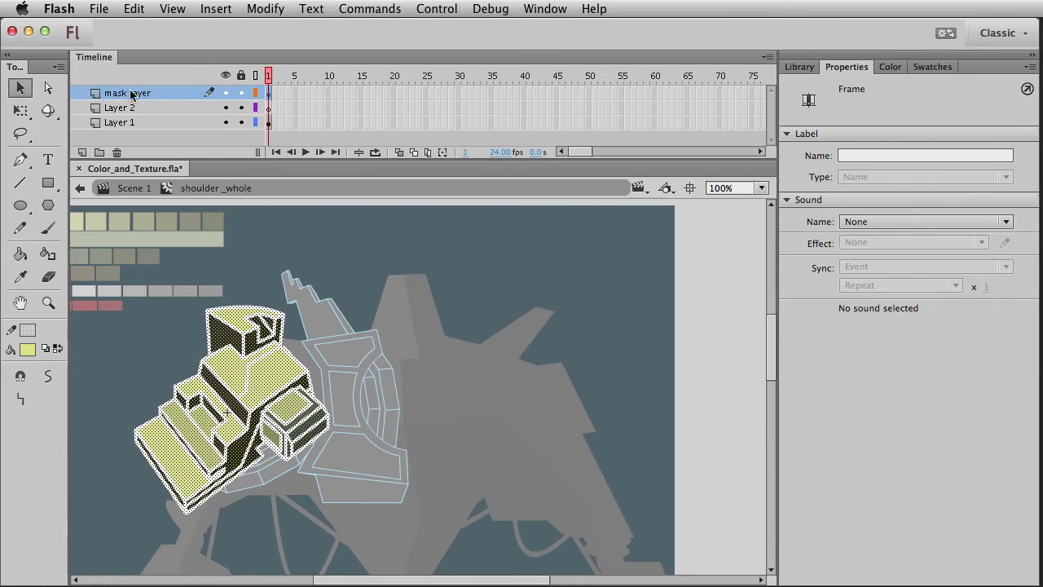
pyautogui.doubleClick(124, 122)
pyautogui.write('original ar')
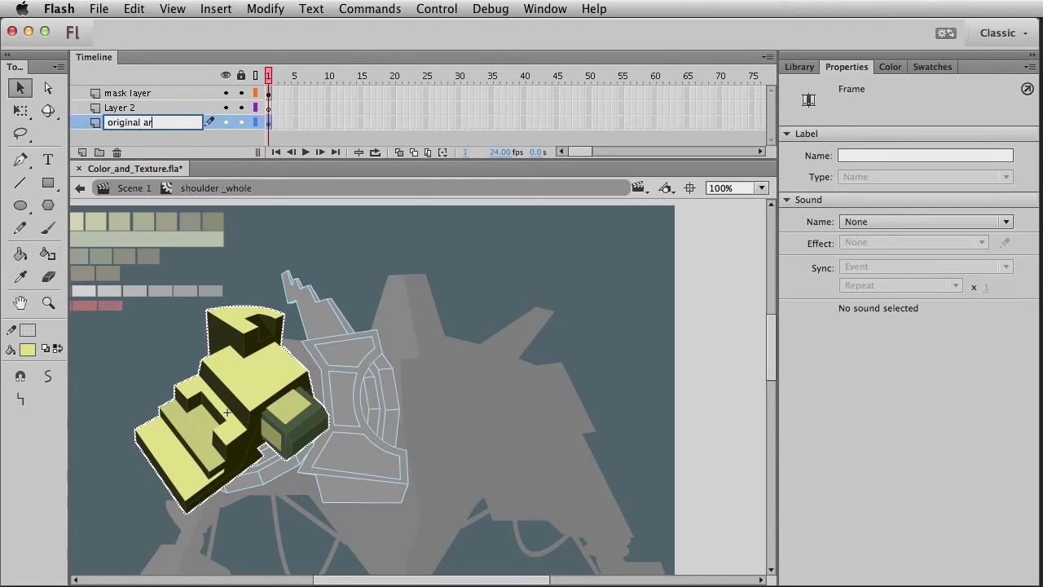
pyautogui.write('twork')
pyautogui.press('Return')
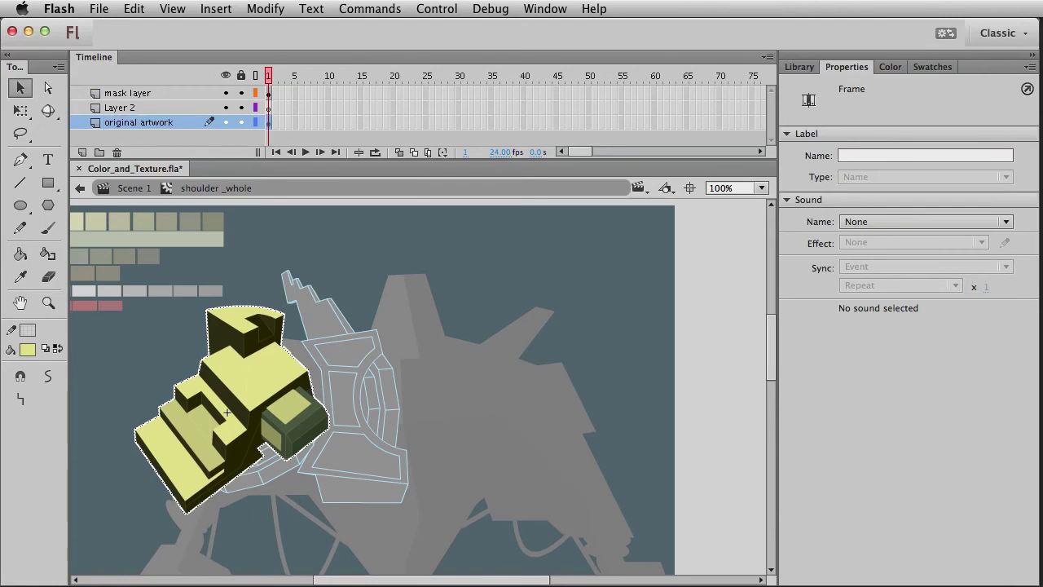
# Rename the empty middle layer layer to be masked
pyautogui.doubleClick(130, 107)
pyautogui.write('la')
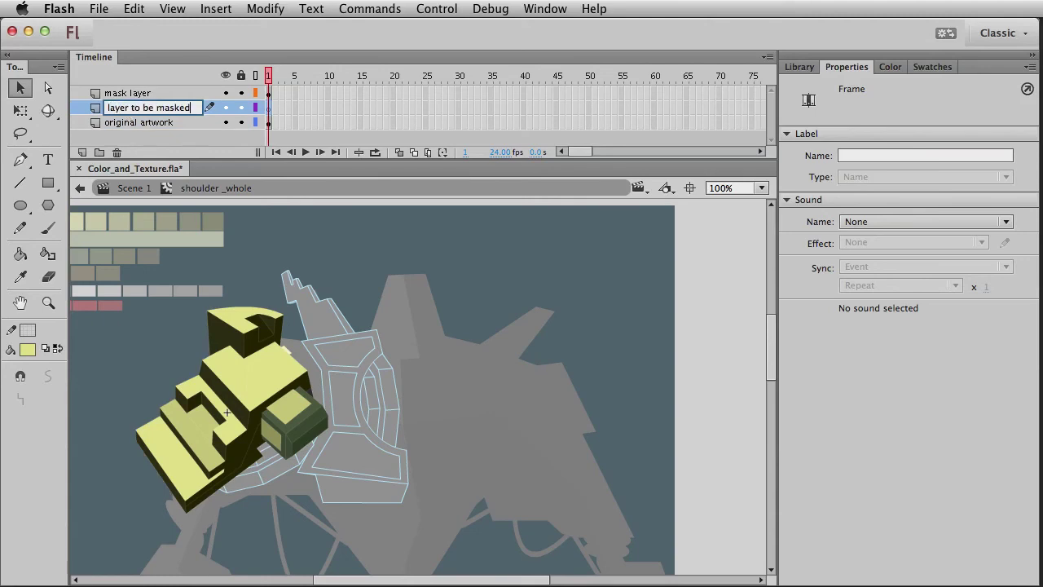
pyautogui.press('Return')
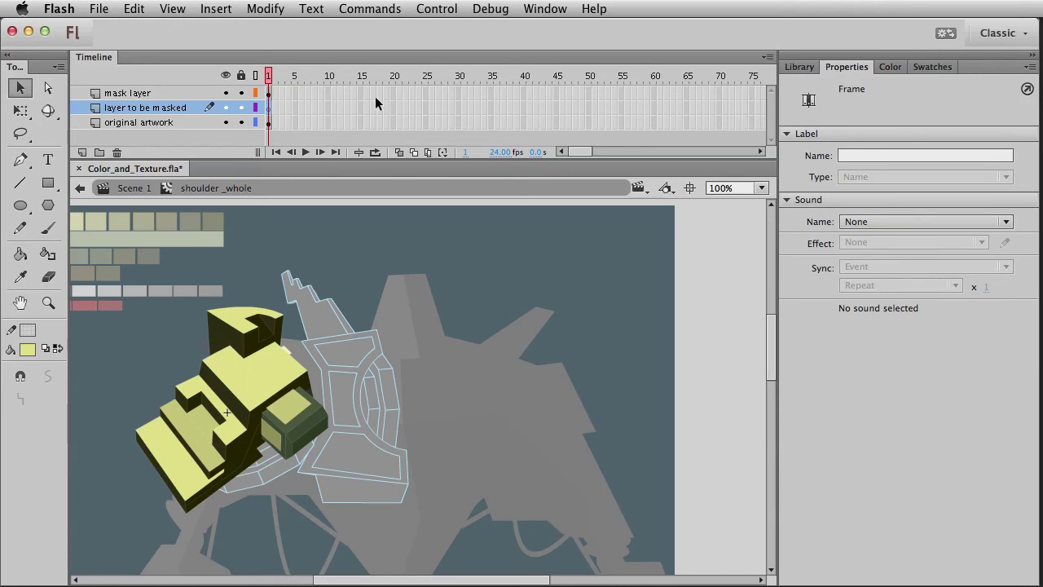
# Turn the mask layer into a mask for the layer to be masked, and make the masked layer active
pyautogui.click(136, 97)
pyautogui.rightClick(136, 98)
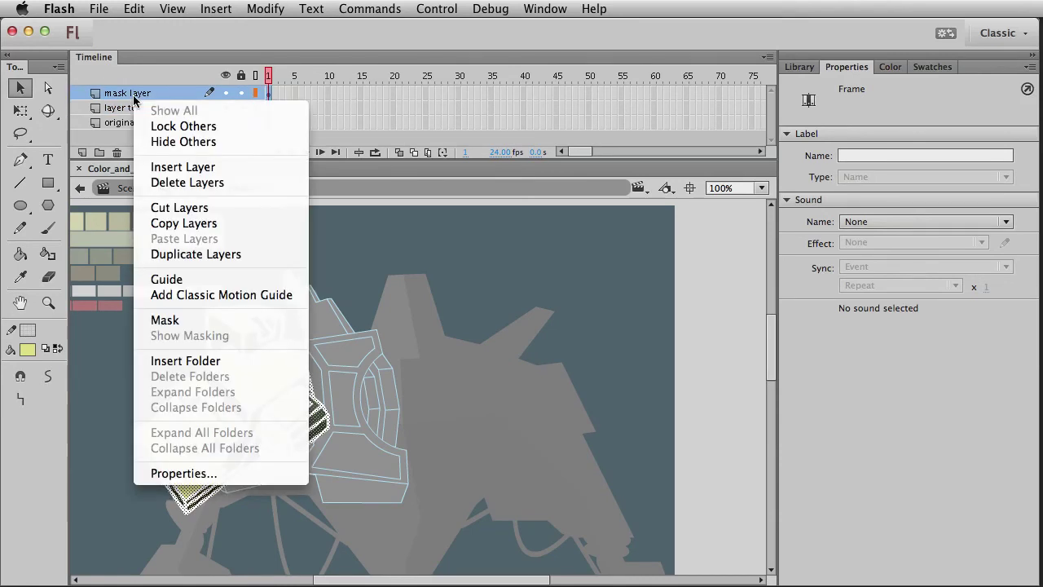
pyautogui.click(166, 320)
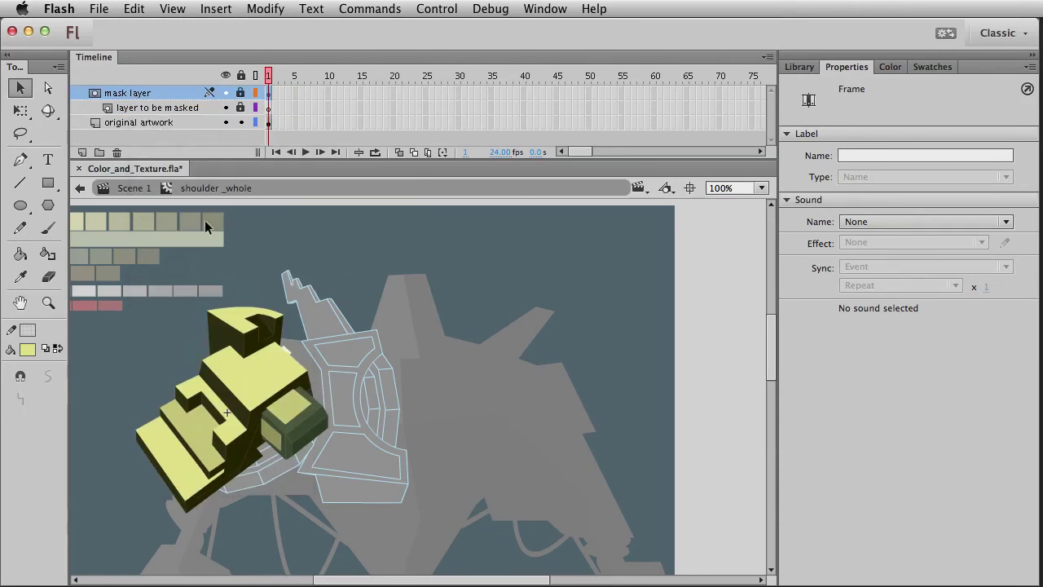
pyautogui.click(271, 108)
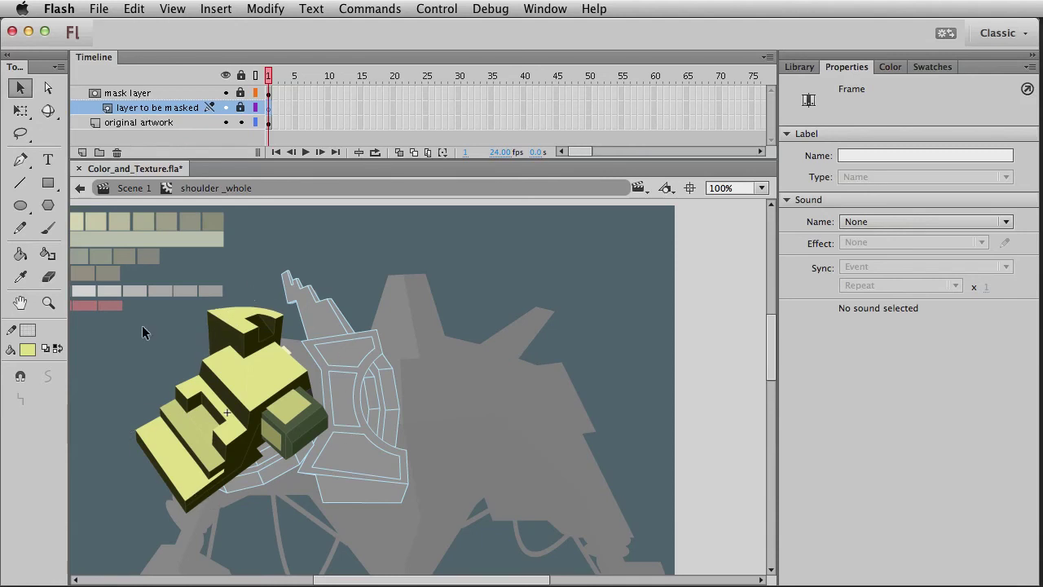
# Hide the original artwork layer, unlock the mask layer and recolour all of its shoulder fills a single solid blue
pyautogui.click(225, 122)
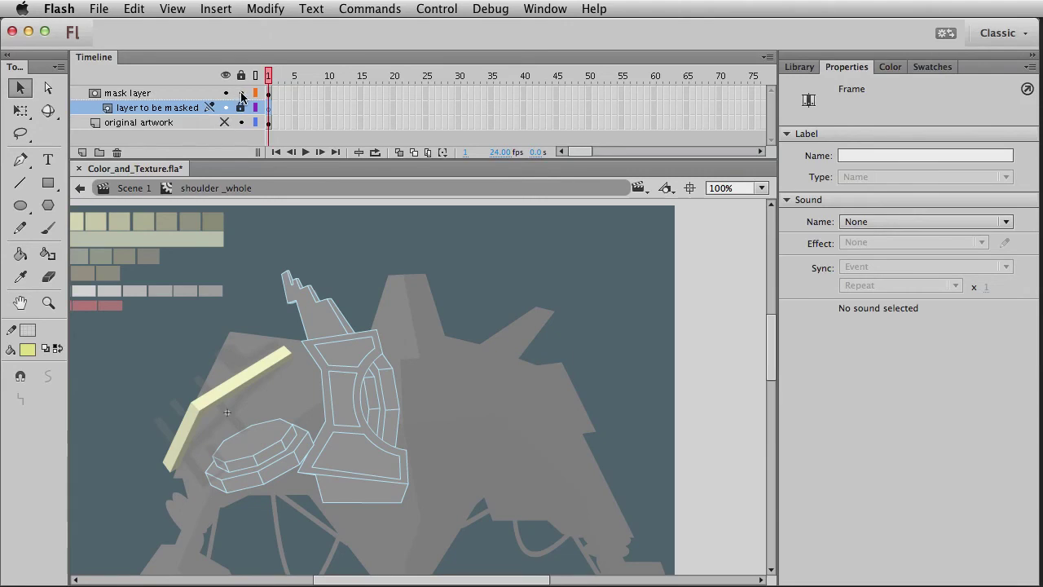
pyautogui.click(242, 94)
pyautogui.click(414, 260)
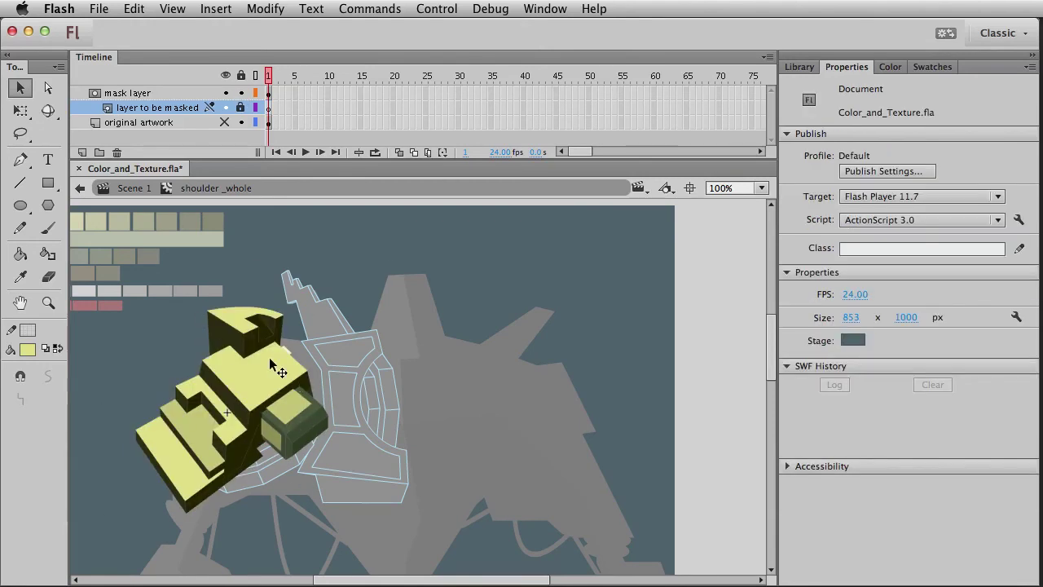
pyautogui.moveTo(397, 267); pyautogui.dragTo(114, 536)
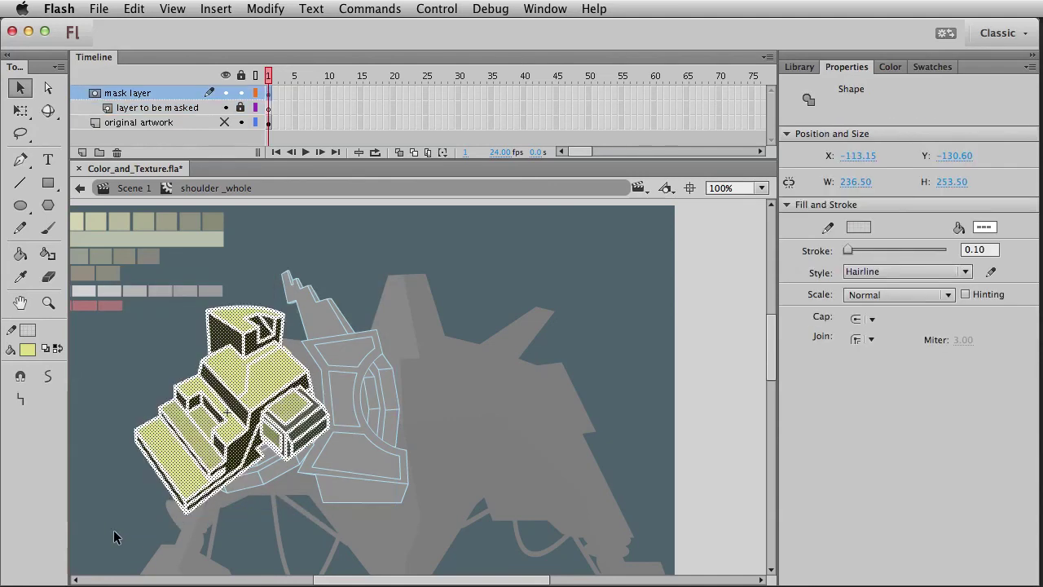
pyautogui.click(36, 352)
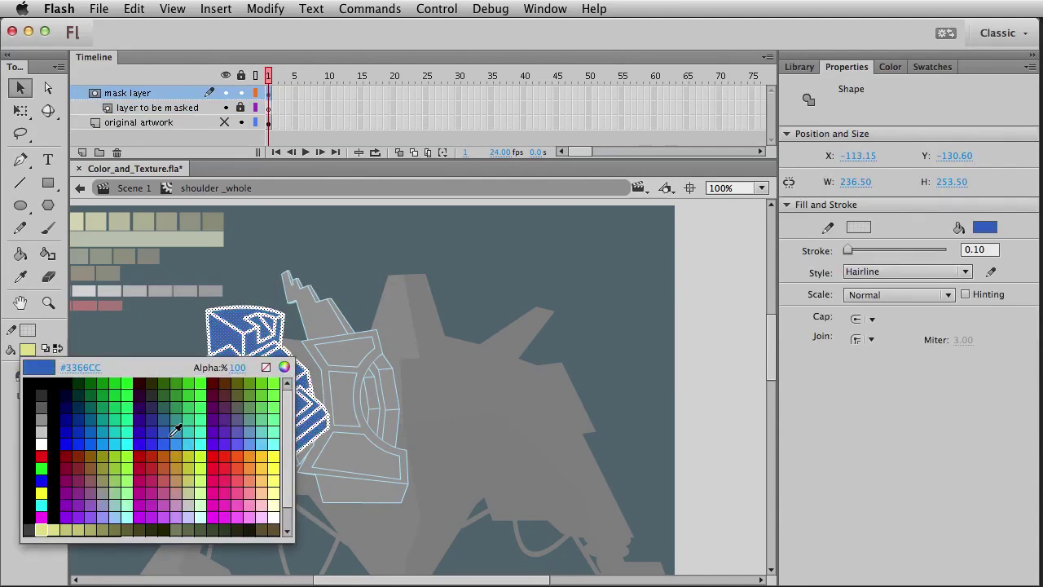
pyautogui.click(164, 426)
pyautogui.click(366, 353)
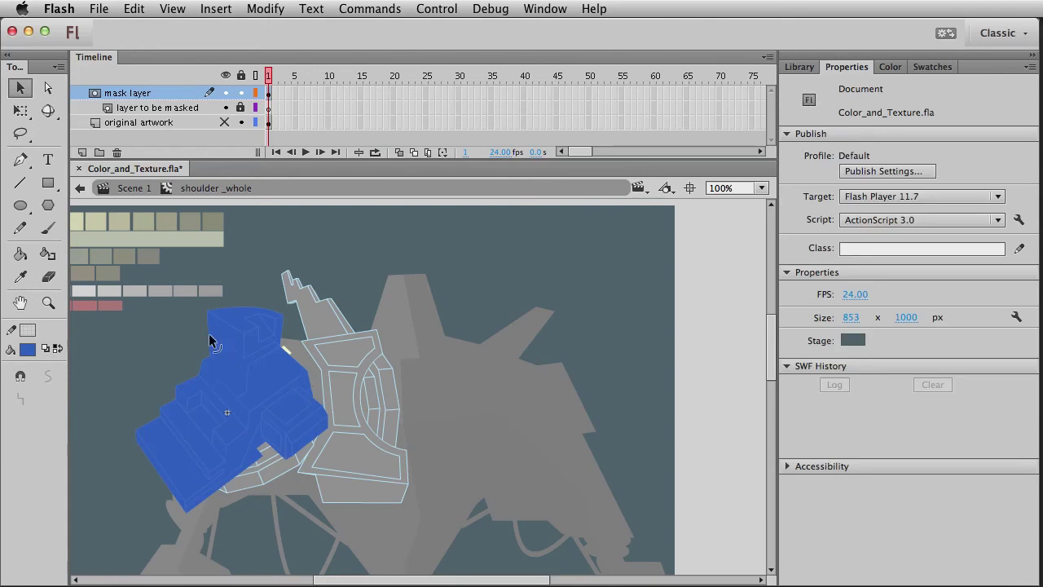
# Try deleting the outlines inside the blue mask artwork so that its fills form one shape
pyautogui.click(254, 371)
pyautogui.click(275, 356)
pyautogui.click(410, 400)
pyautogui.click(309, 435)
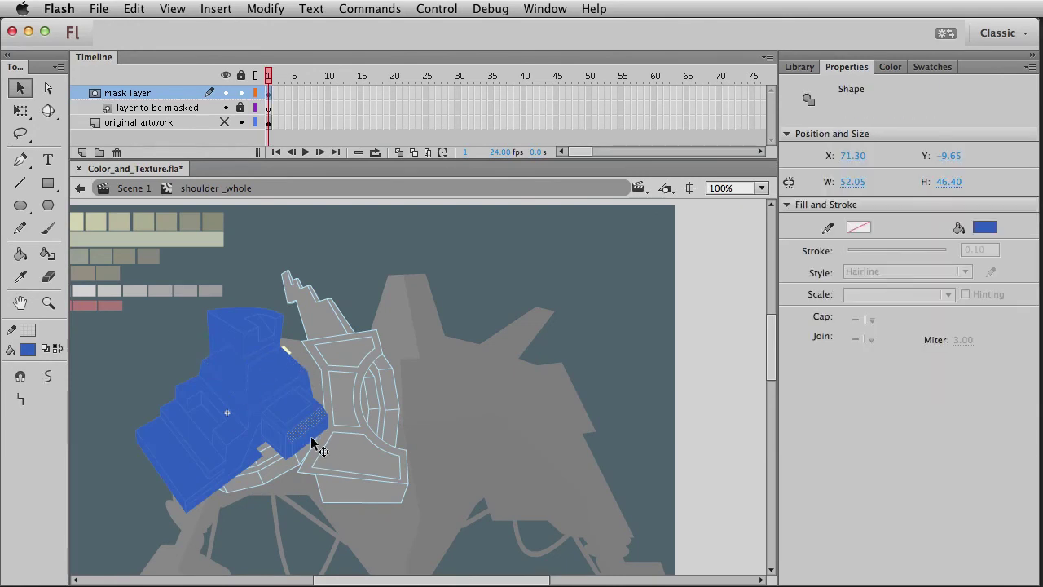
pyautogui.doubleClick(284, 399)
pyautogui.press('Delete')
pyautogui.click(244, 400)
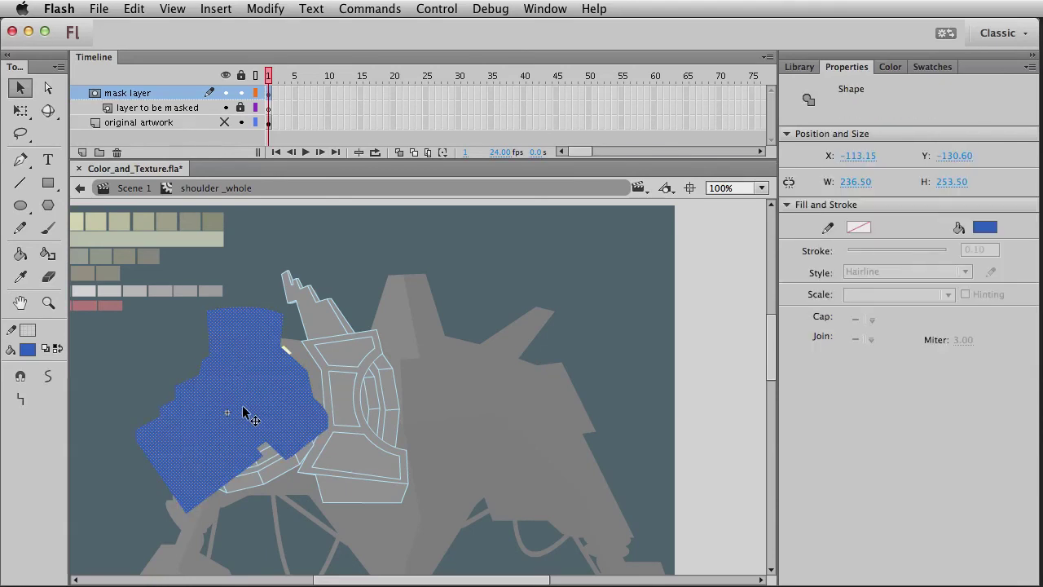
pyautogui.press('super+z')
pyautogui.press('super+z')
pyautogui.click(369, 355)
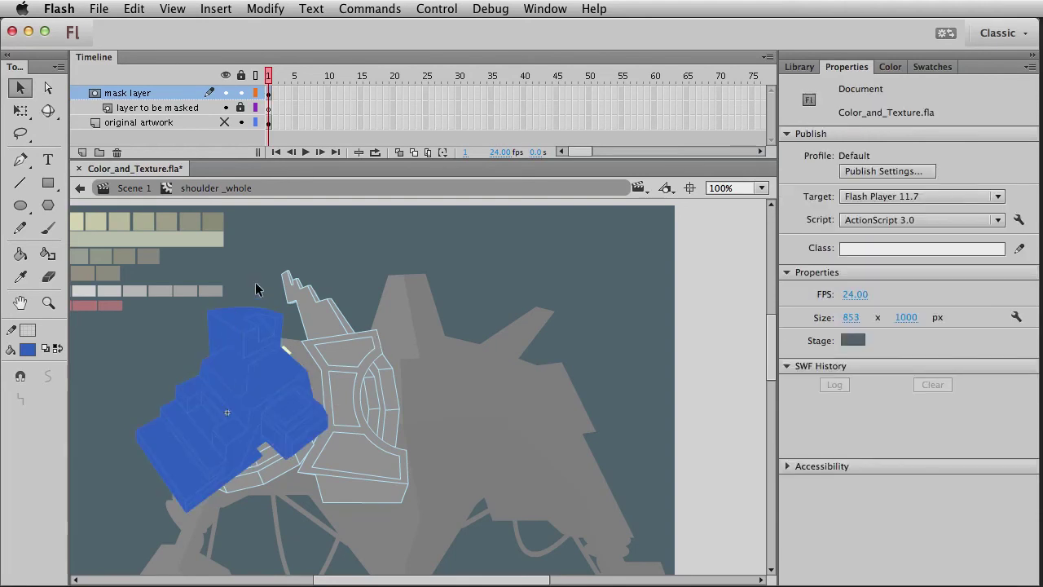
# Lock the mask layer, unlock the layer to be masked and place the rock texture symbol from the library on it
pyautogui.click(240, 92)
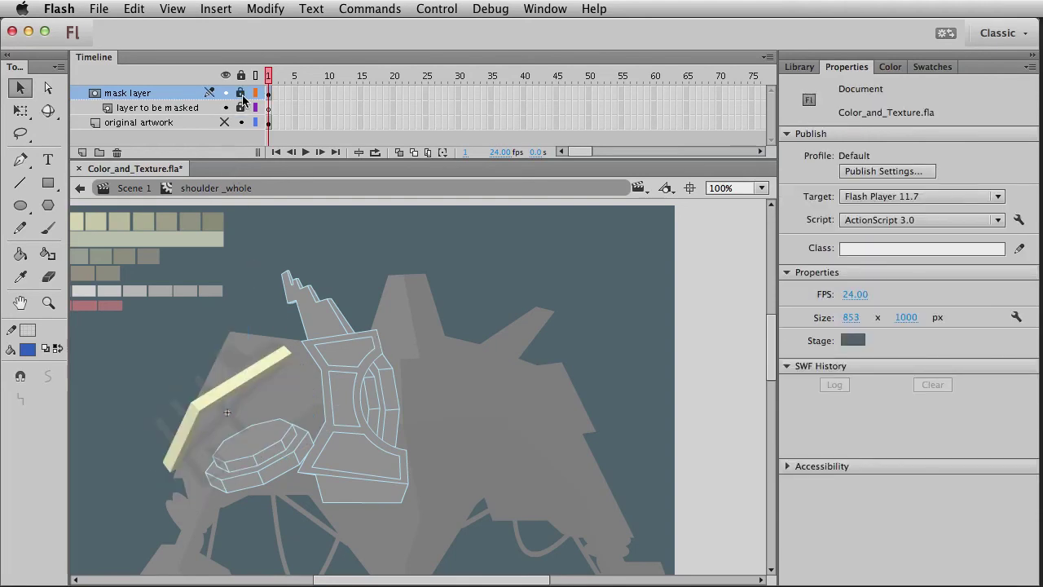
pyautogui.click(241, 108)
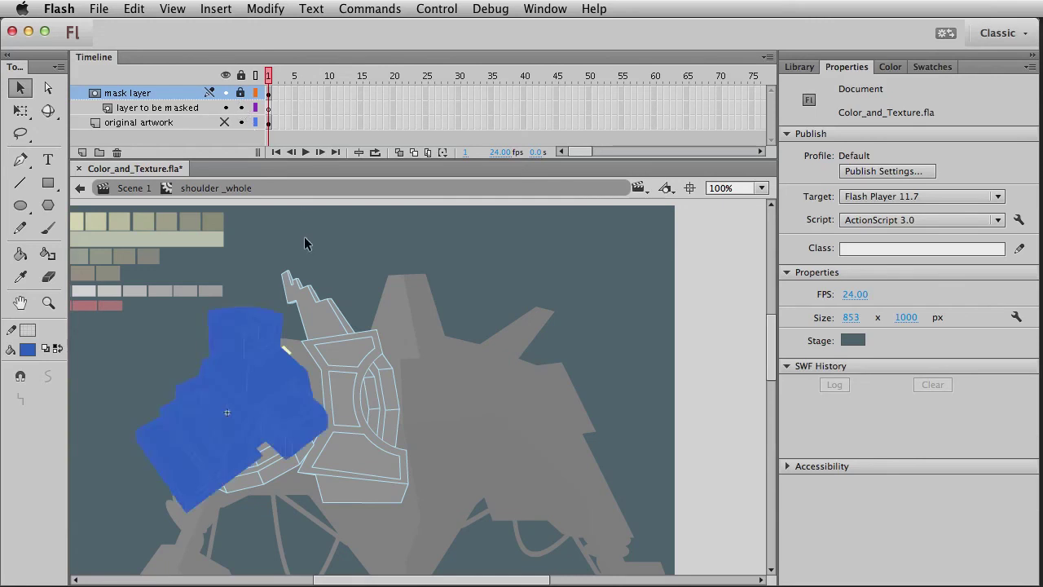
pyautogui.click(269, 108)
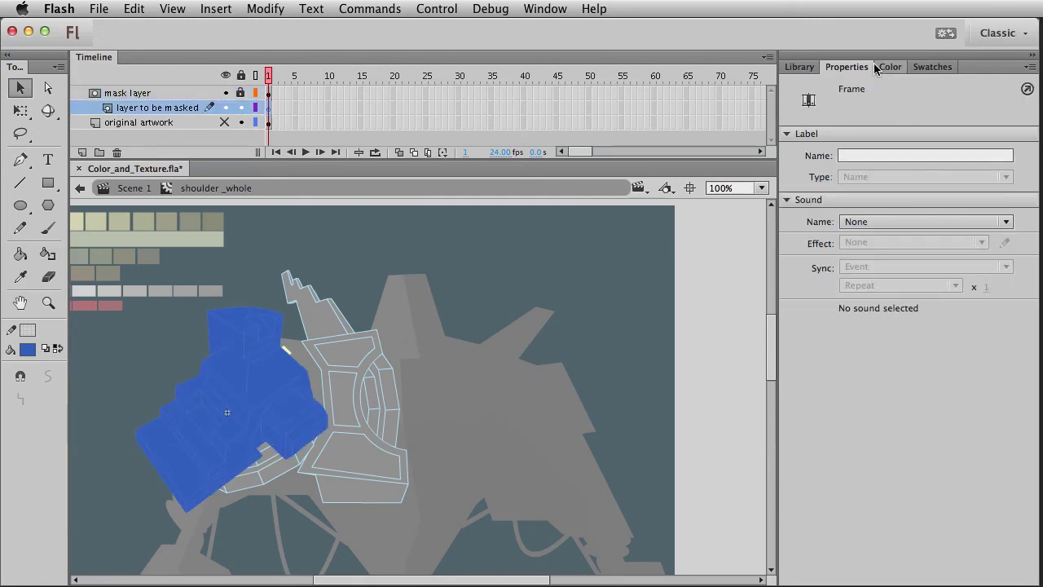
pyautogui.click(801, 69)
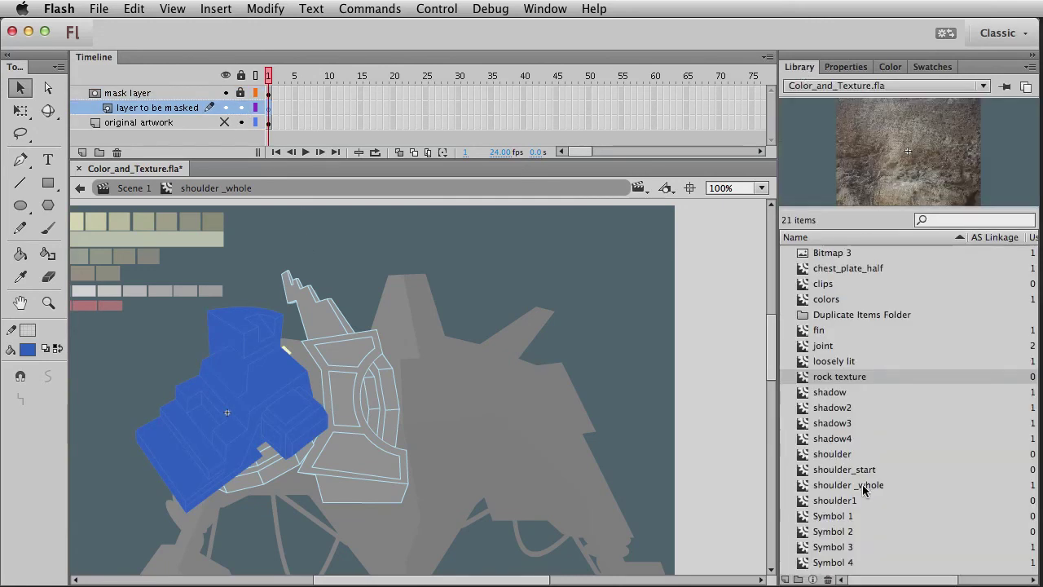
pyautogui.moveTo(840, 379); pyautogui.dragTo(471, 362)
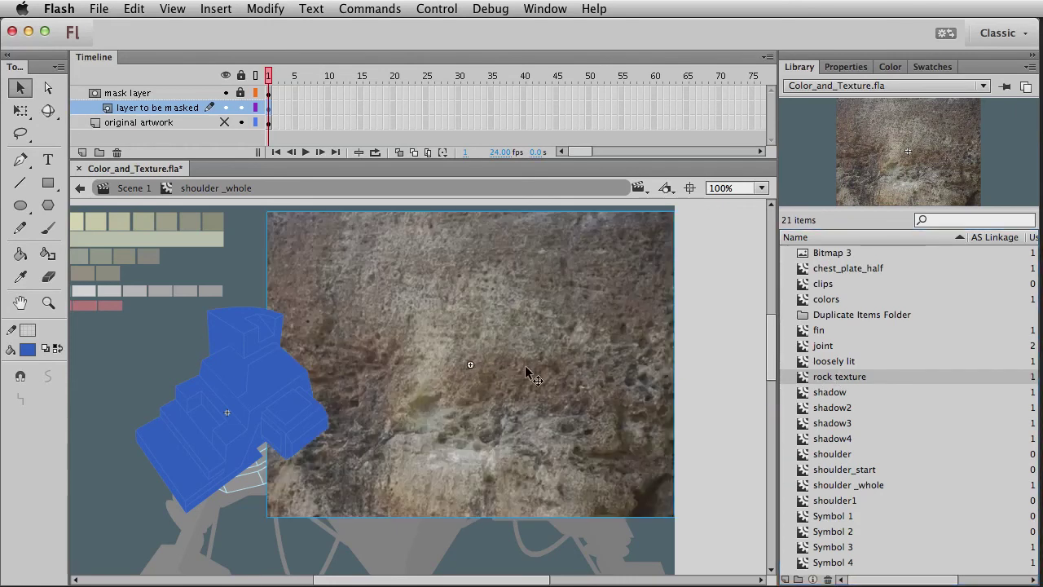
# Scale the rock texture down to about 241 px wide and position it over the upper part of the blue shoulder shape
pyautogui.press('q')
pyautogui.moveTo(673, 517); pyautogui.dragTo(585, 436)
pyautogui.moveTo(519, 402); pyautogui.dragTo(439, 454)
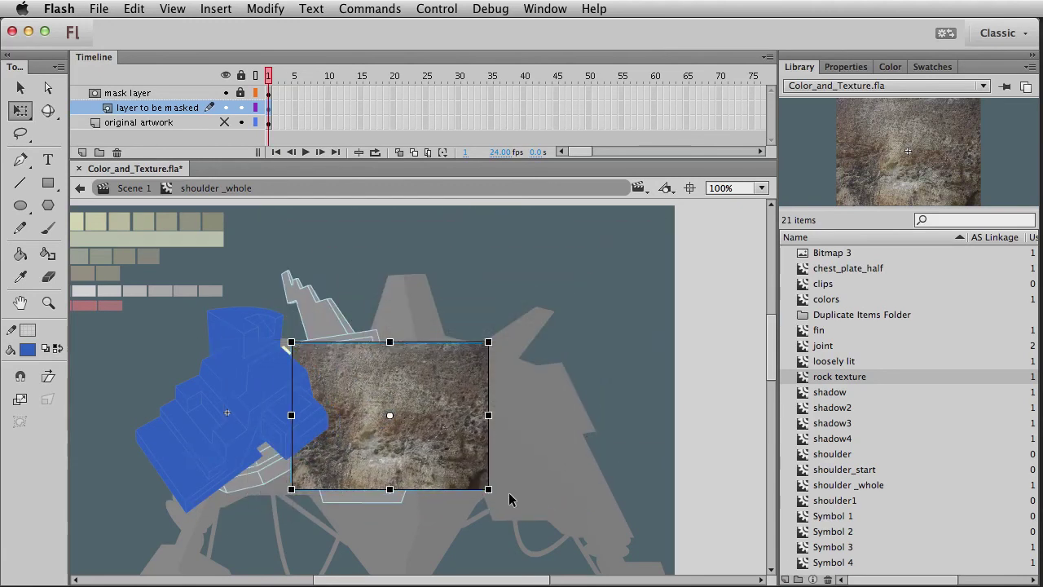
pyautogui.moveTo(491, 500); pyautogui.dragTo(519, 472)
pyautogui.press('super+z')
pyautogui.press('v')
pyautogui.moveTo(427, 425); pyautogui.dragTo(272, 380)
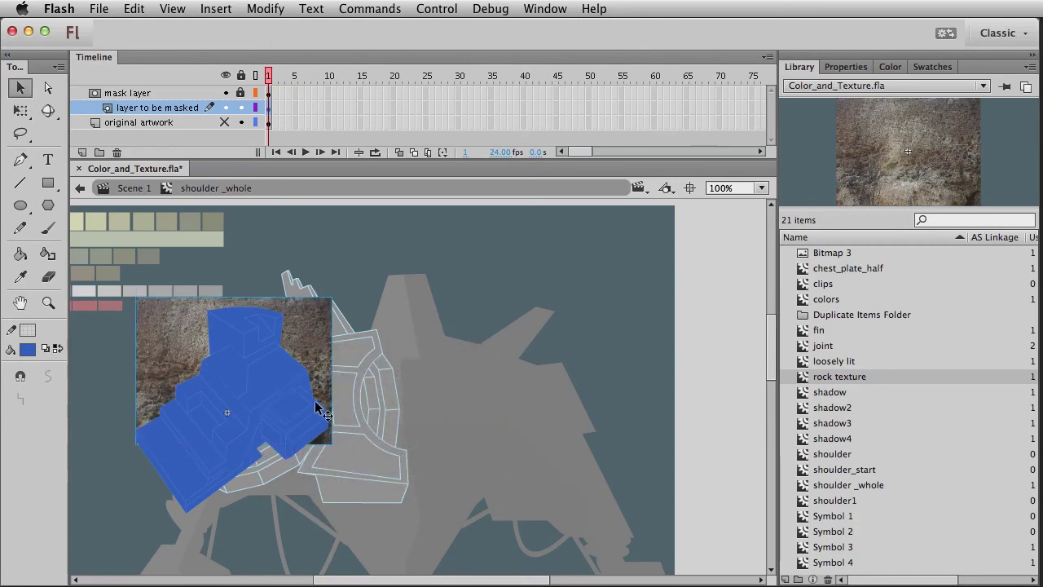
# Duplicate the rock texture, flip the copy vertically and place it directly beneath the original so the pair covers the whole shoulder
pyautogui.scroll(-2, 409, 374)
pyautogui.hscroll(-1, 410, 375)
pyautogui.moveTo(181, 307); pyautogui.dragTo(186, 497)
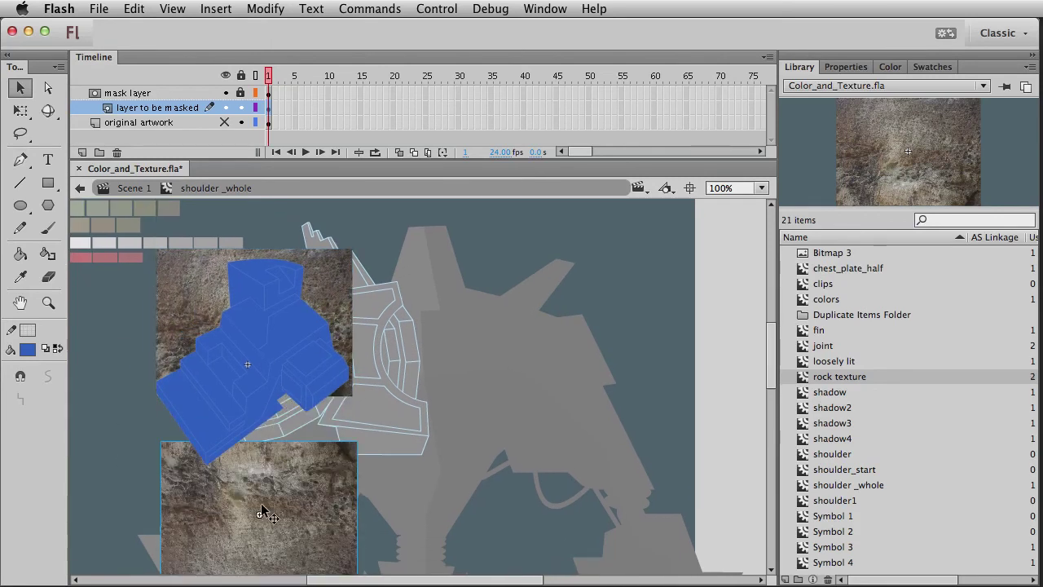
pyautogui.moveTo(275, 517); pyautogui.dragTo(610, 362)
pyautogui.click(199, 302)
pyautogui.keyDown('shift'); pyautogui.click(262, 507); pyautogui.keyUp('shift')
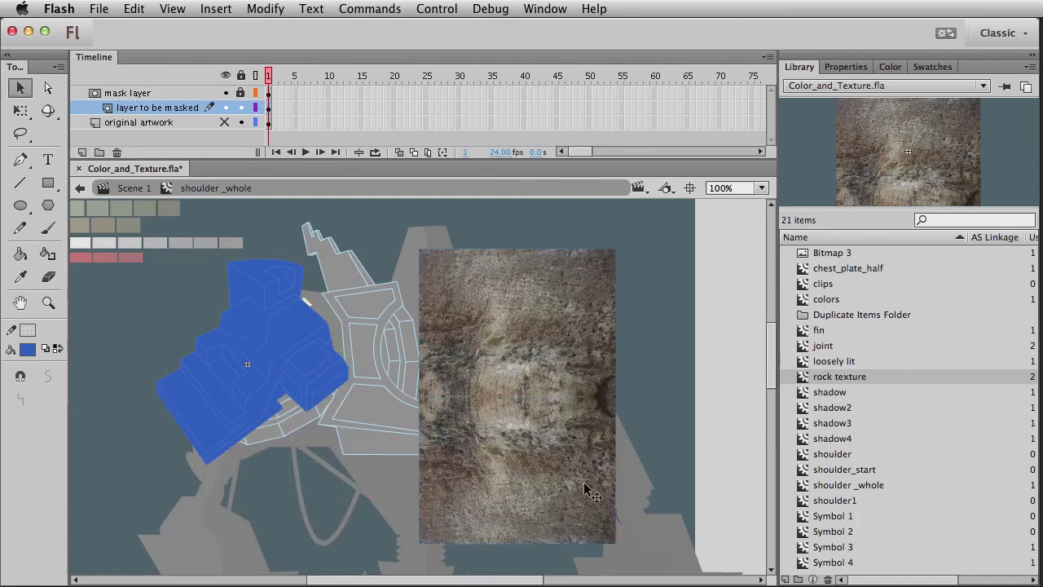
pyautogui.moveTo(542, 469); pyautogui.dragTo(285, 483)
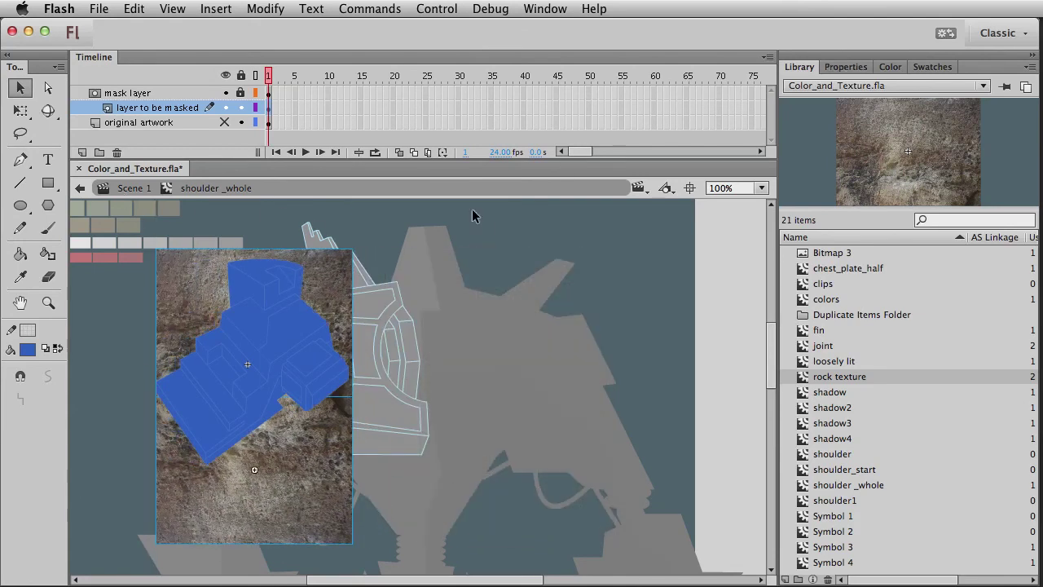
# Lock the masked and original artwork layers, show the original artwork again and return to Scene 1 to check the masked texture
pyautogui.click(453, 525)
pyautogui.moveTo(240, 107); pyautogui.dragTo(242, 148)
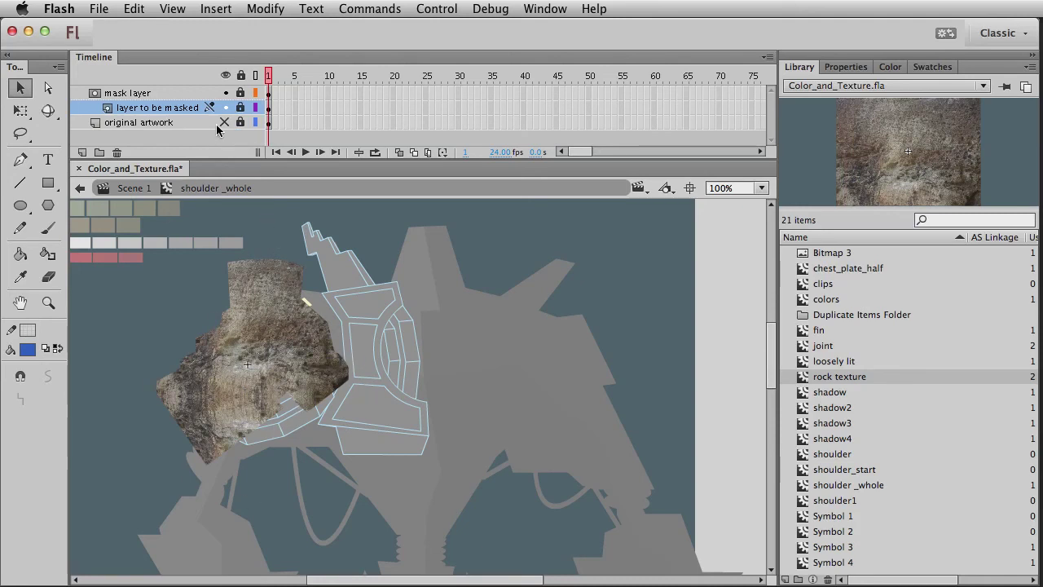
pyautogui.click(133, 188)
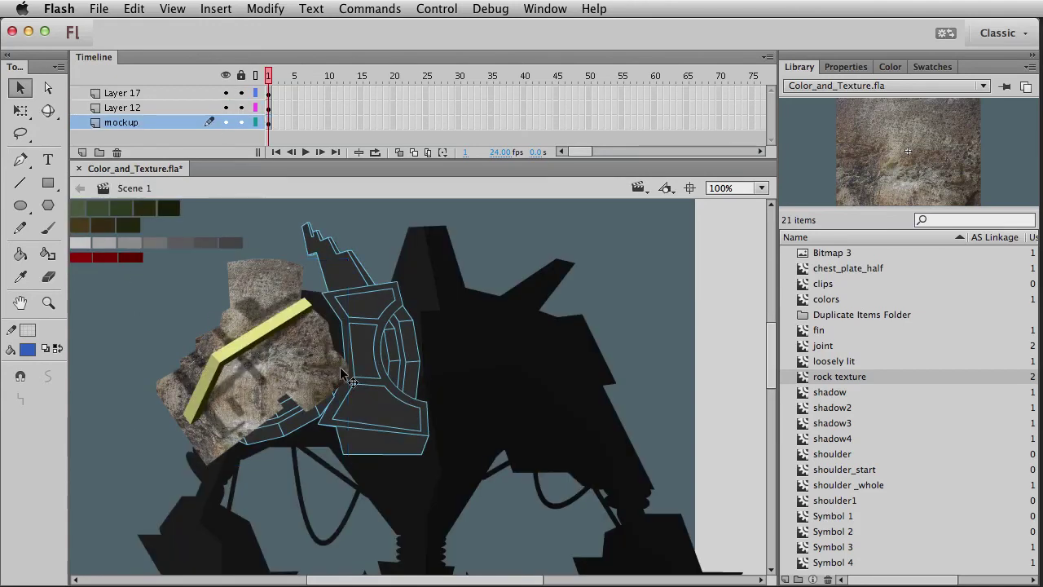
# Reopen the shoulder symbol, unlock the layer to be masked and convert both texture pieces into one movie clip named rock_textures_repeating
pyautogui.doubleClick(269, 292)
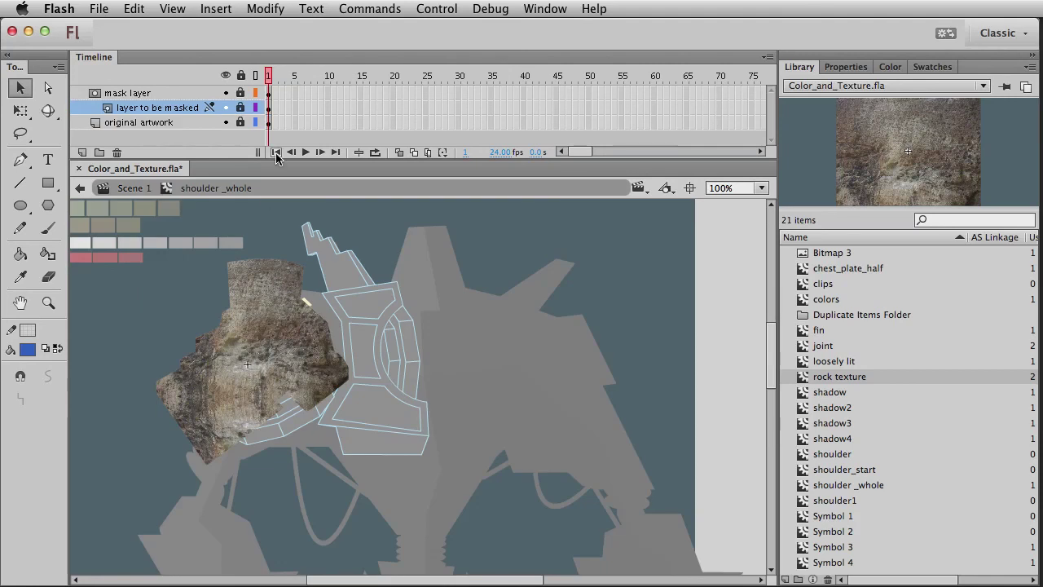
pyautogui.click(244, 110)
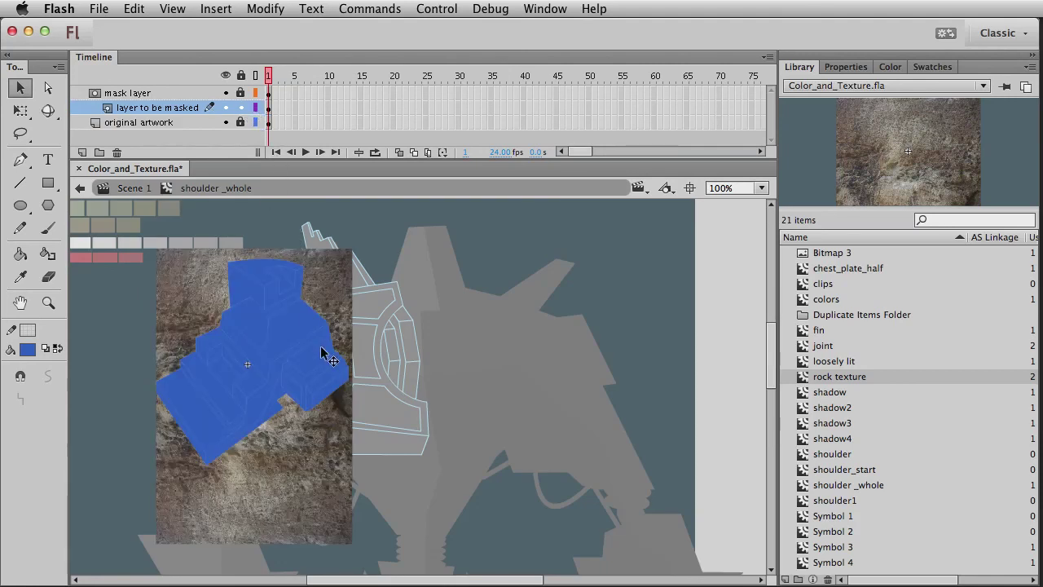
pyautogui.click(326, 452)
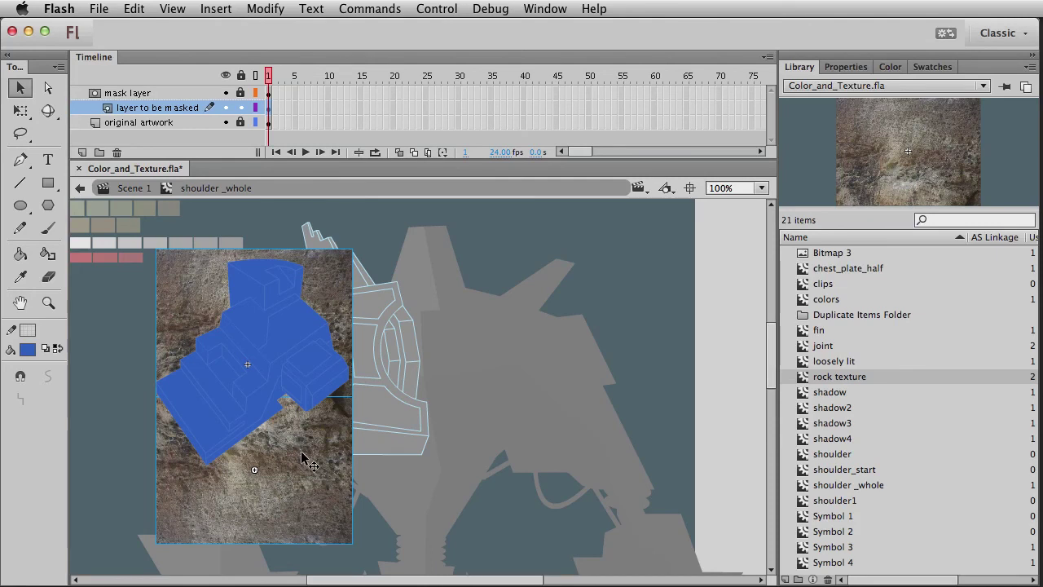
pyautogui.press('F8')
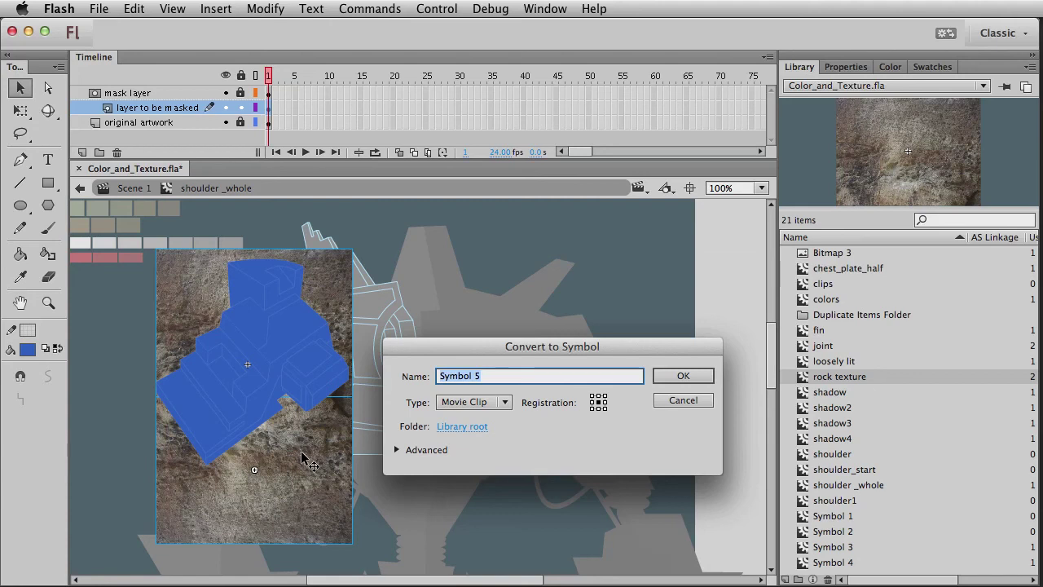
pyautogui.write('r')
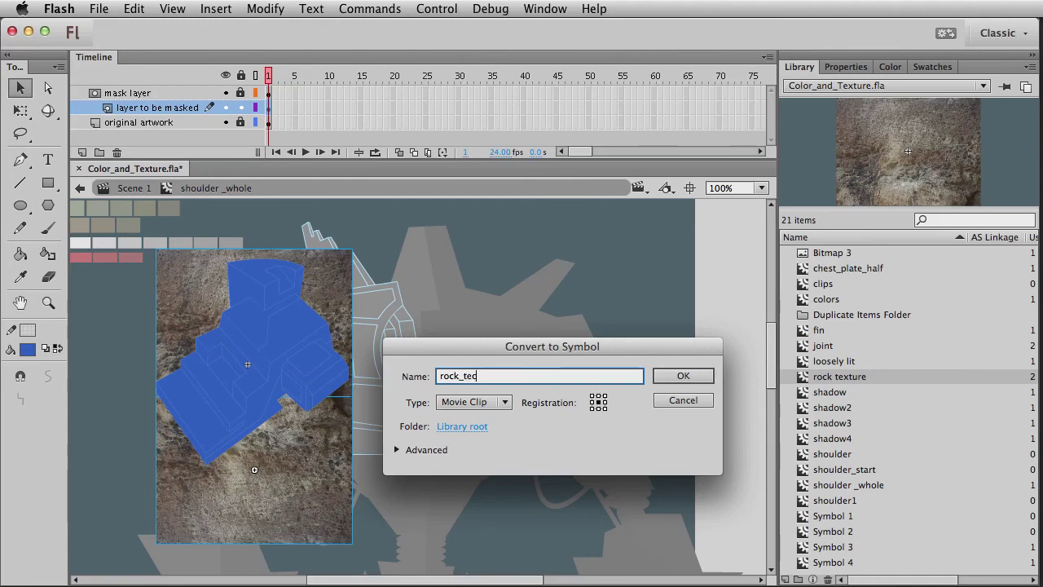
pyautogui.write('ock_textures_repeating')
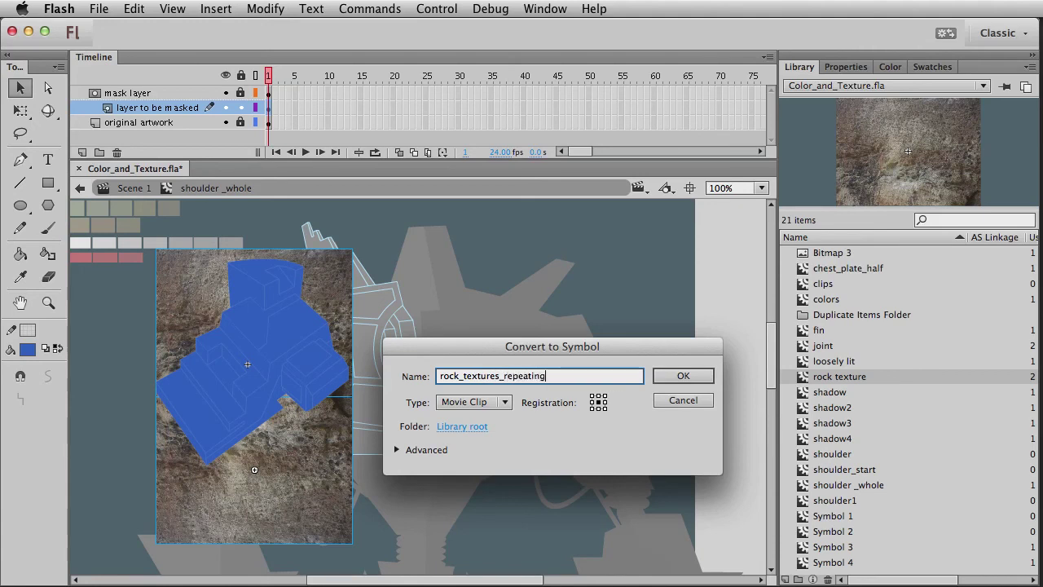
pyautogui.press('Return')
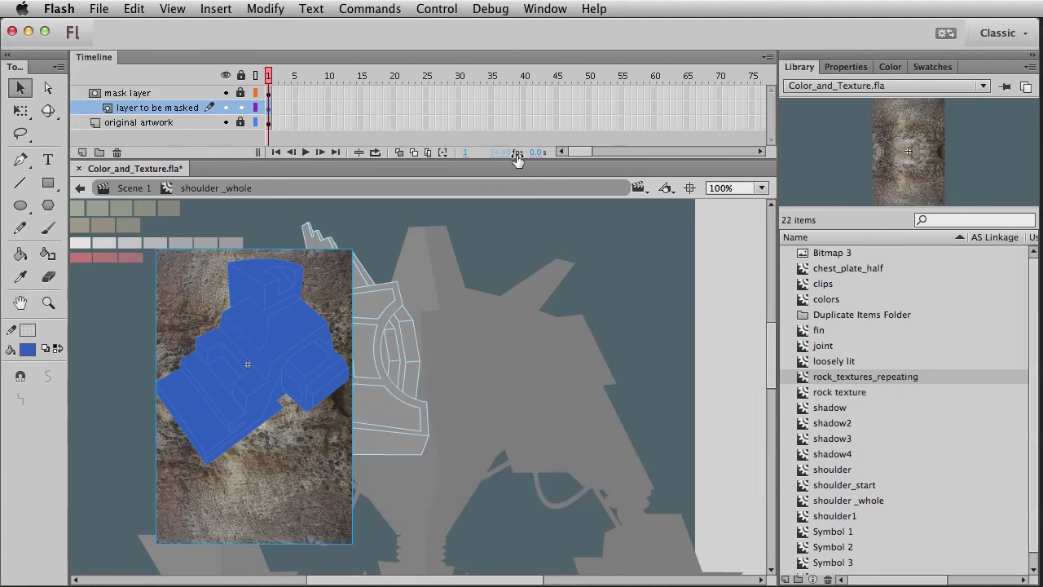
# Set the repeating rock texture's alpha to 45%, relock its layer and return to Scene 1
pyautogui.click(845, 68)
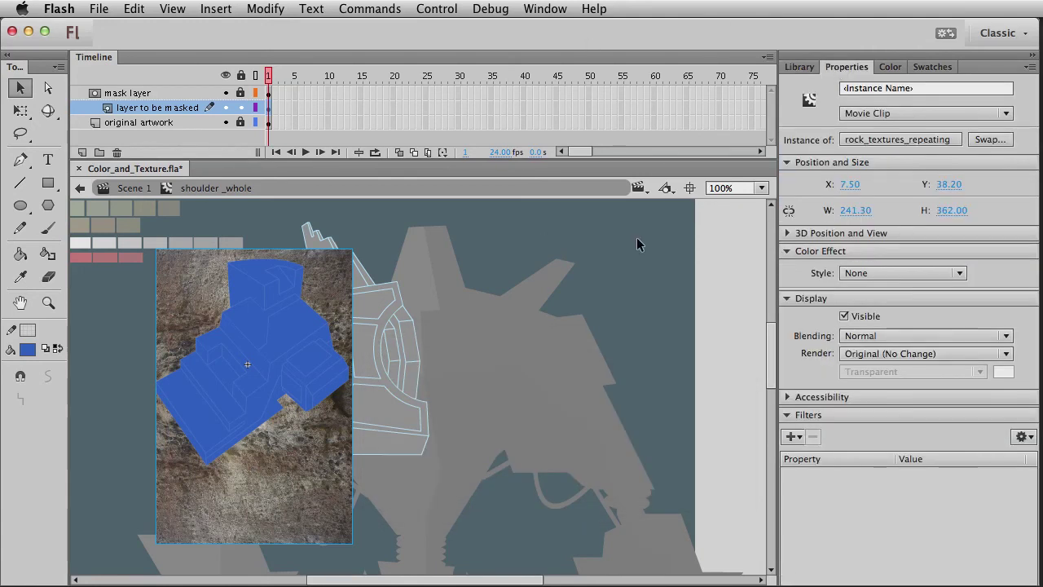
pyautogui.click(891, 273)
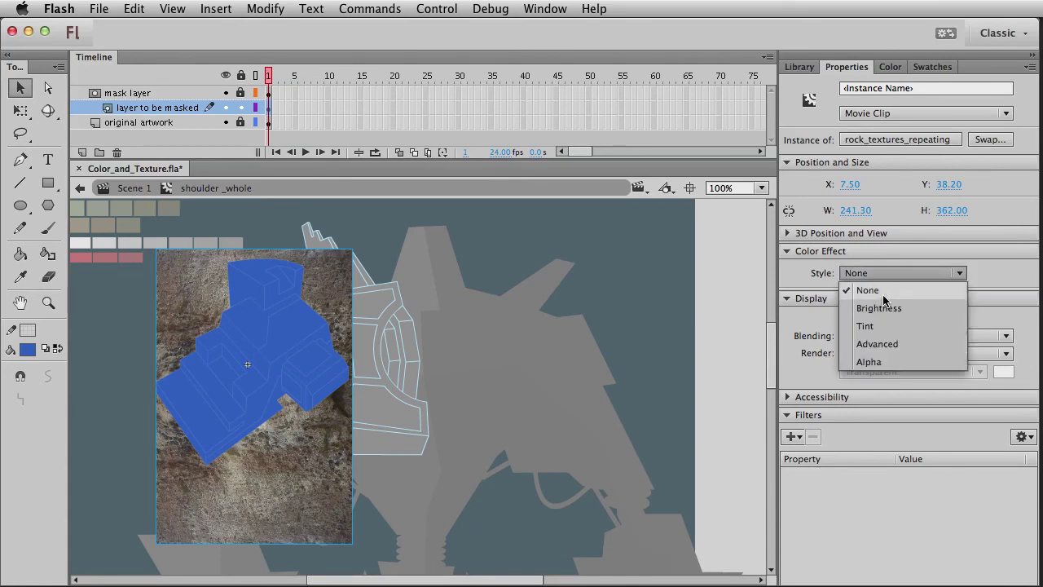
pyautogui.click(870, 361)
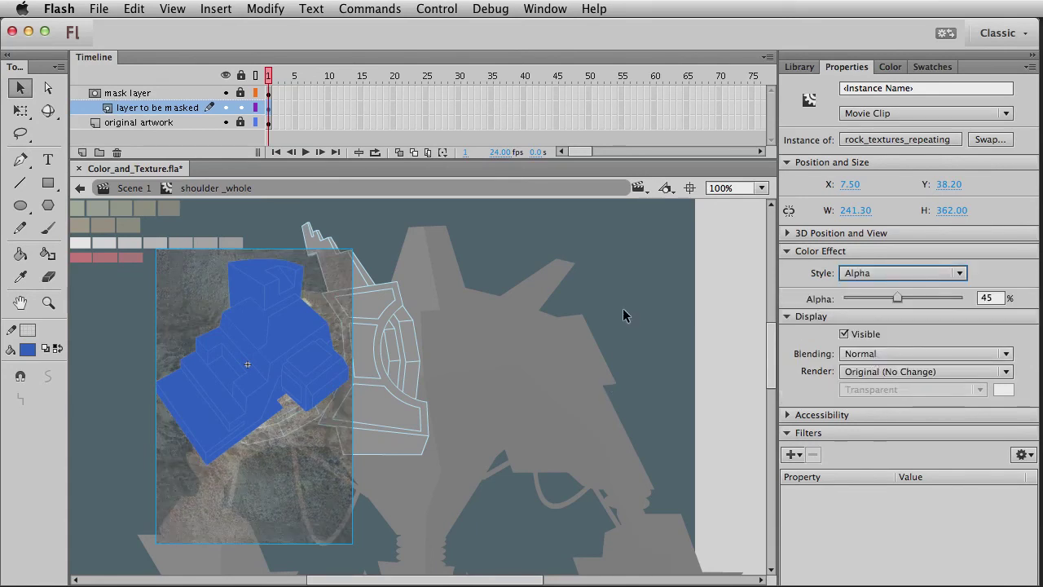
pyautogui.click(241, 108)
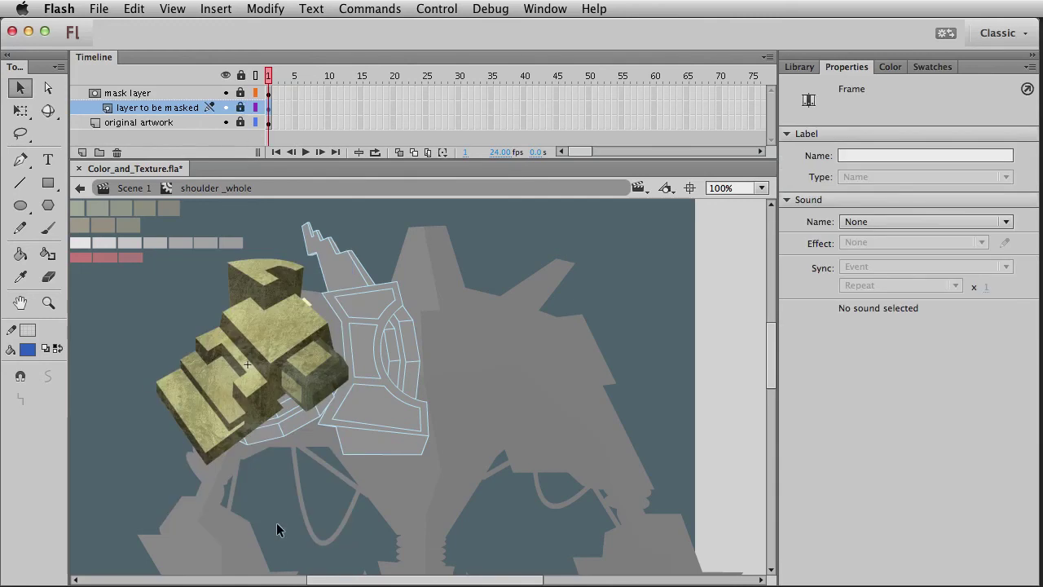
pyautogui.doubleClick(501, 426)
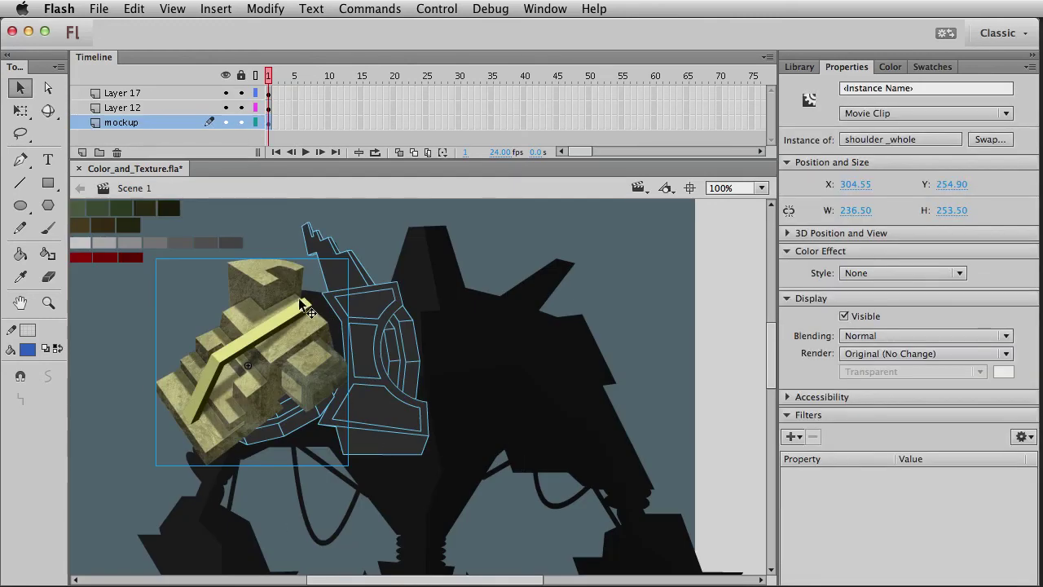
# Reopen the shoulder symbol, unlock the layer to be masked, set the rock texture's blending to Hard Light and return to Scene 1
pyautogui.doubleClick(268, 278)
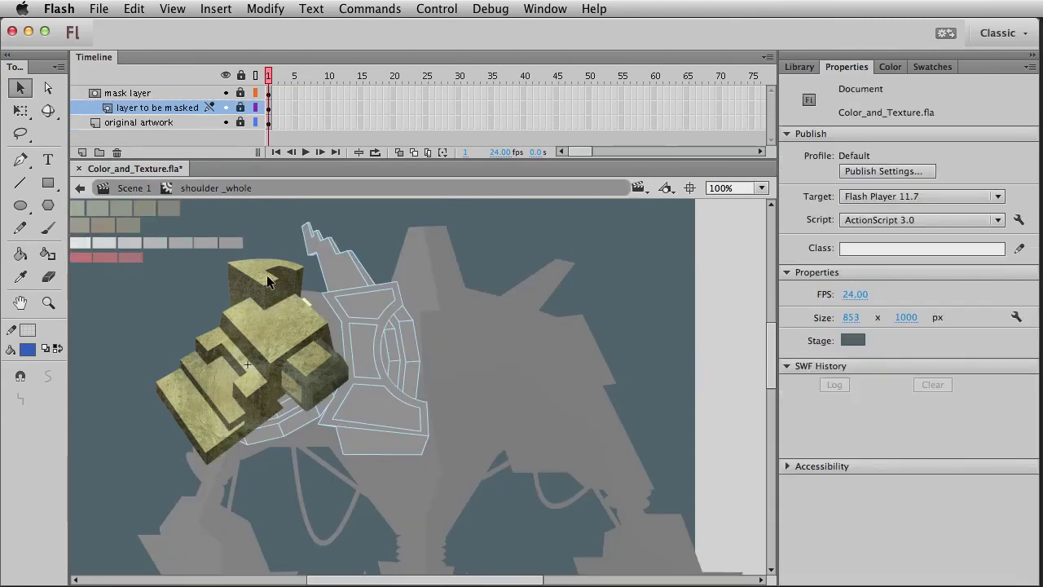
pyautogui.click(241, 107)
pyautogui.click(341, 289)
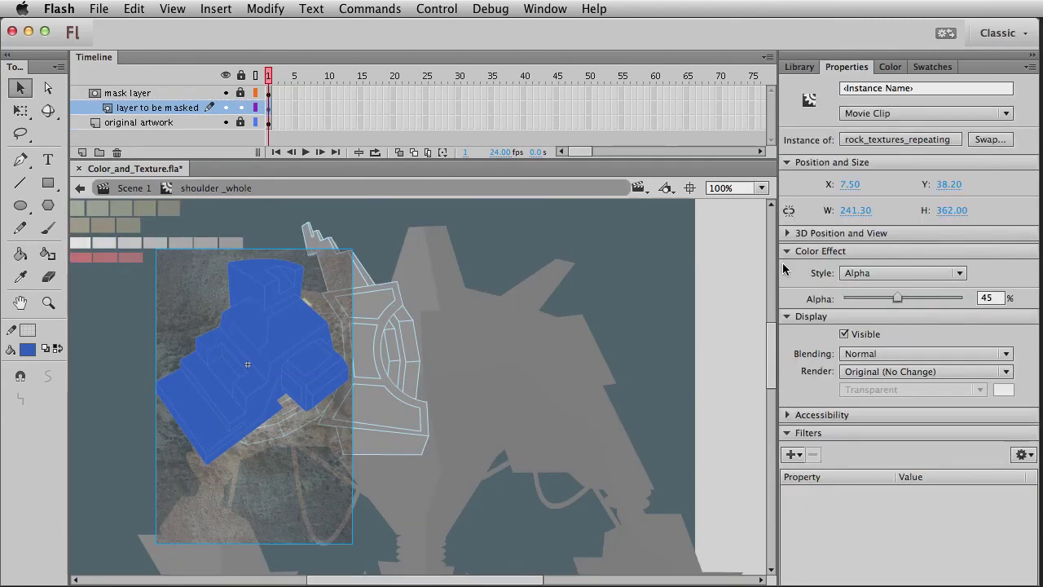
pyautogui.click(881, 355)
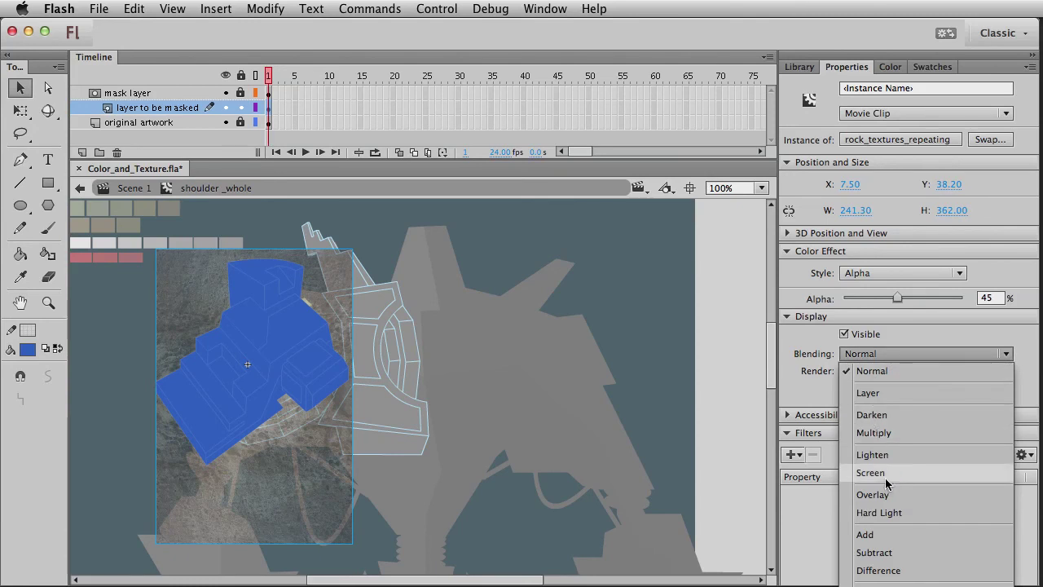
pyautogui.click(883, 512)
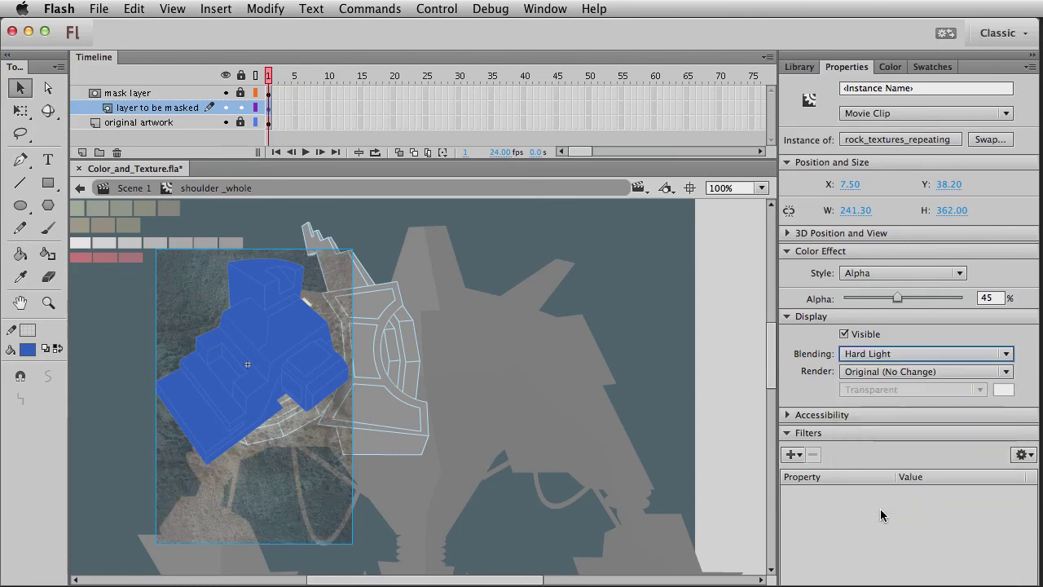
pyautogui.doubleClick(546, 304)
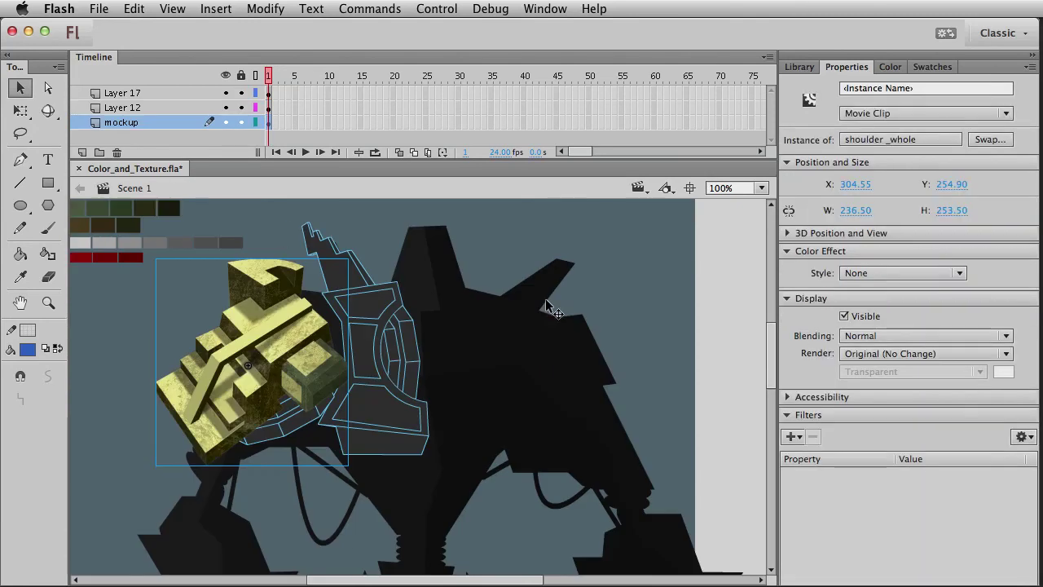
pyautogui.click(686, 260)
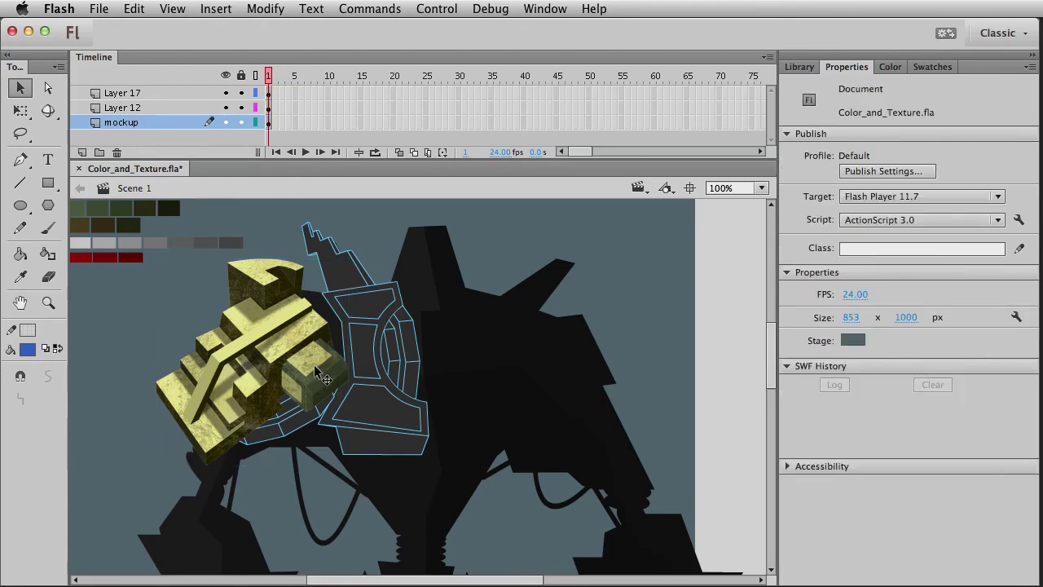
# Reopen the shoulder symbol, lower the repeating rock texture's alpha to 34% and return to Scene 1
pyautogui.doubleClick(280, 285)
pyautogui.click(339, 269)
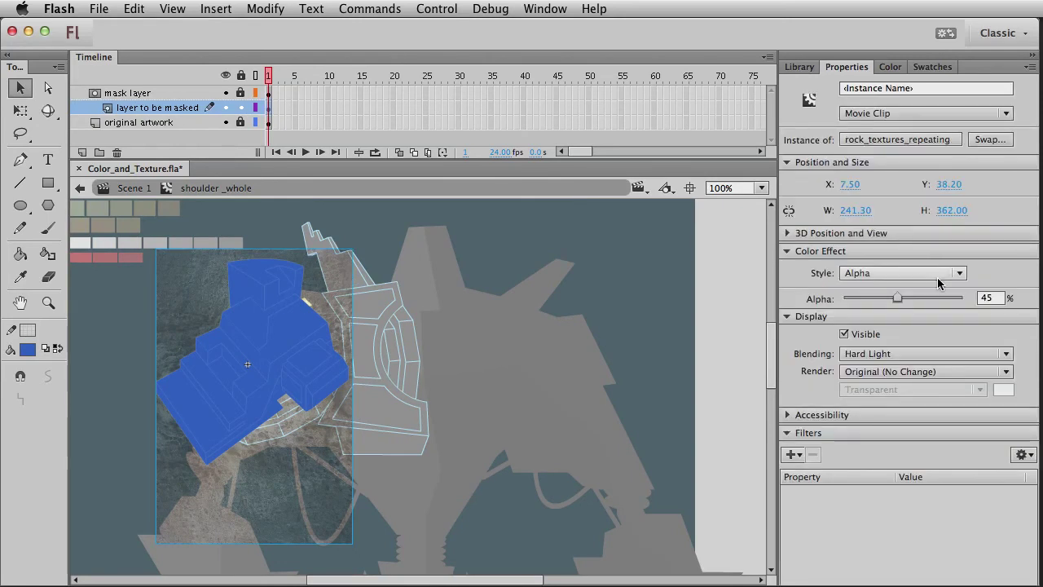
pyautogui.moveTo(897, 298); pyautogui.dragTo(884, 301)
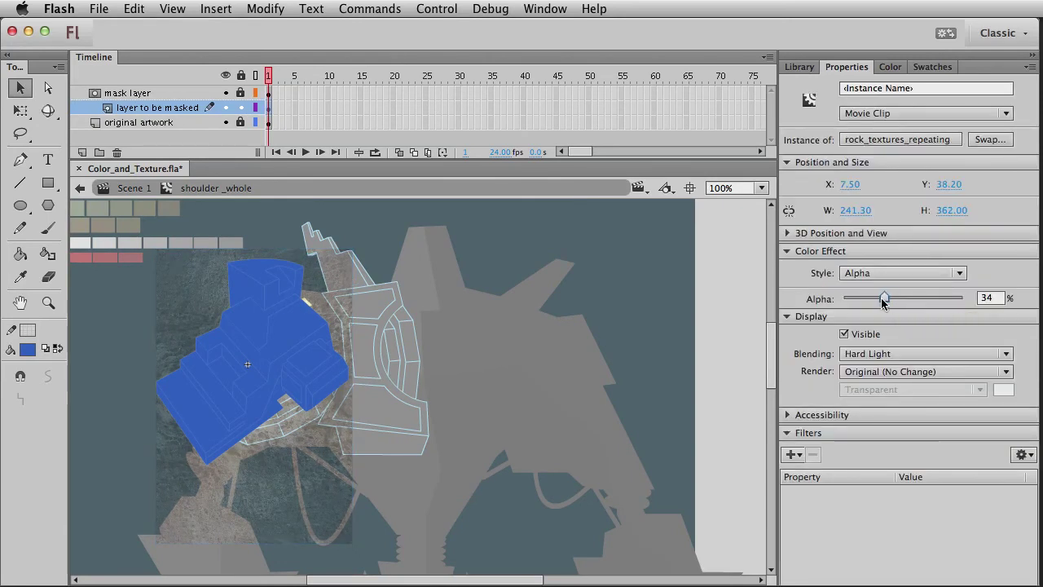
pyautogui.doubleClick(538, 267)
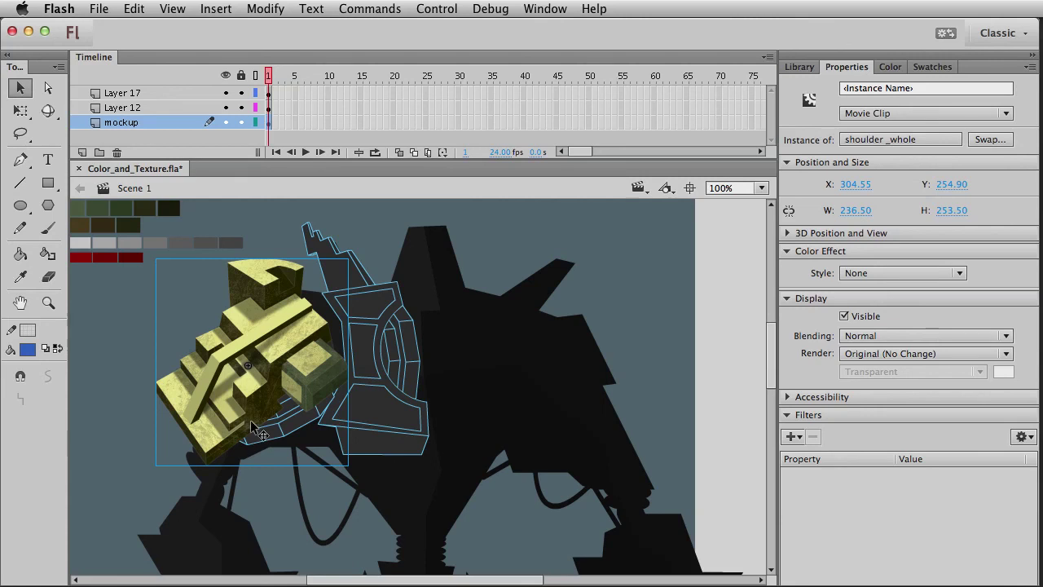
# Reopen the shoulder symbol, relock the layer to be masked, then unlock the mask layer and make it active
pyautogui.doubleClick(315, 397)
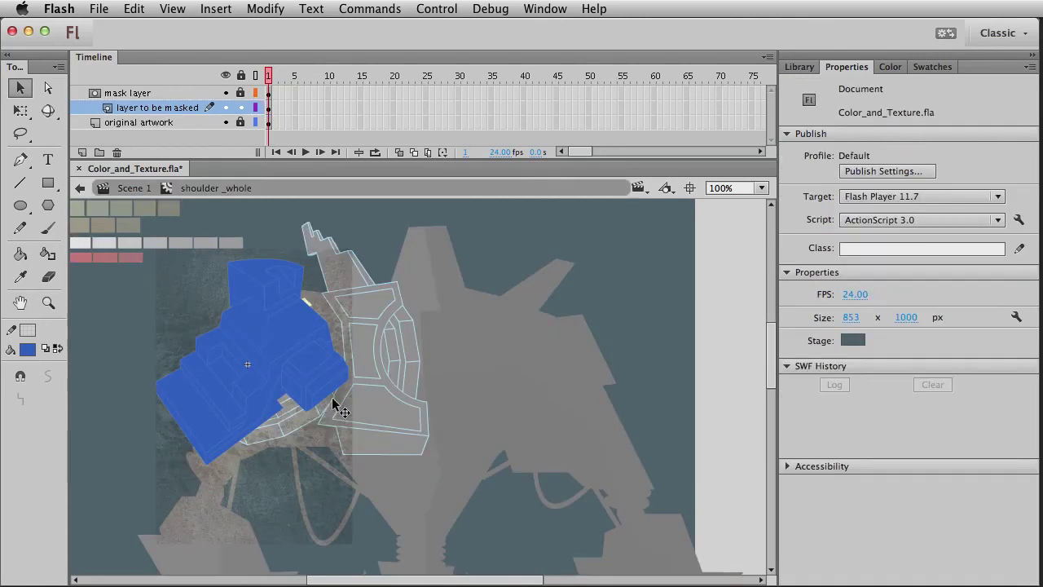
pyautogui.click(240, 107)
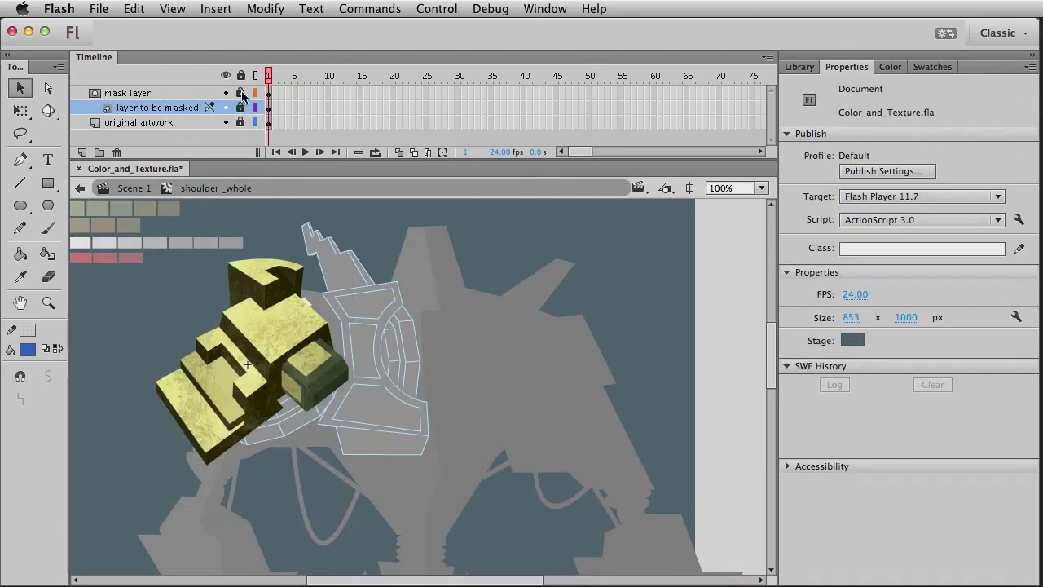
pyautogui.click(240, 92)
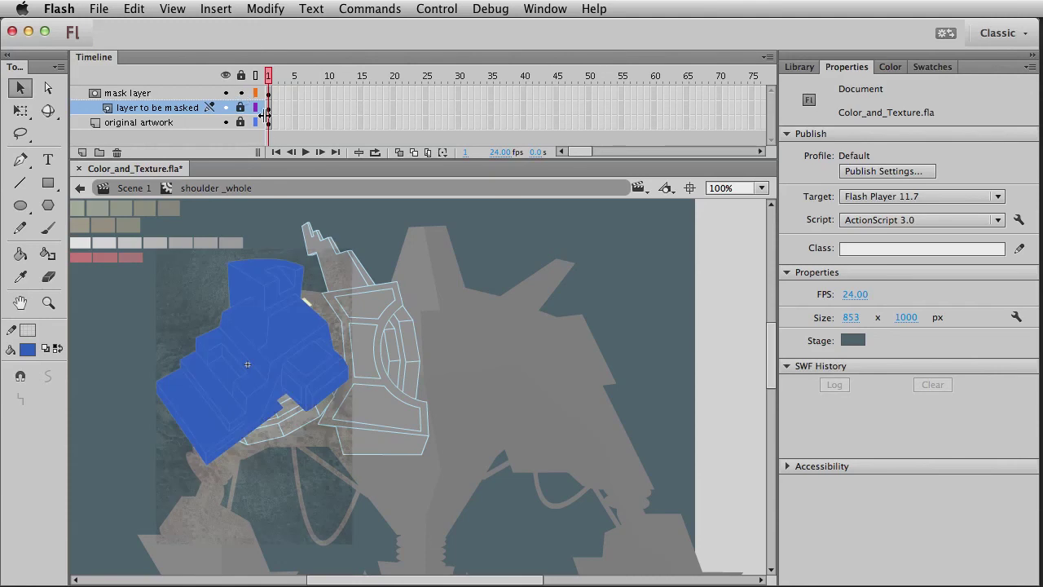
pyautogui.click(270, 92)
pyautogui.click(345, 291)
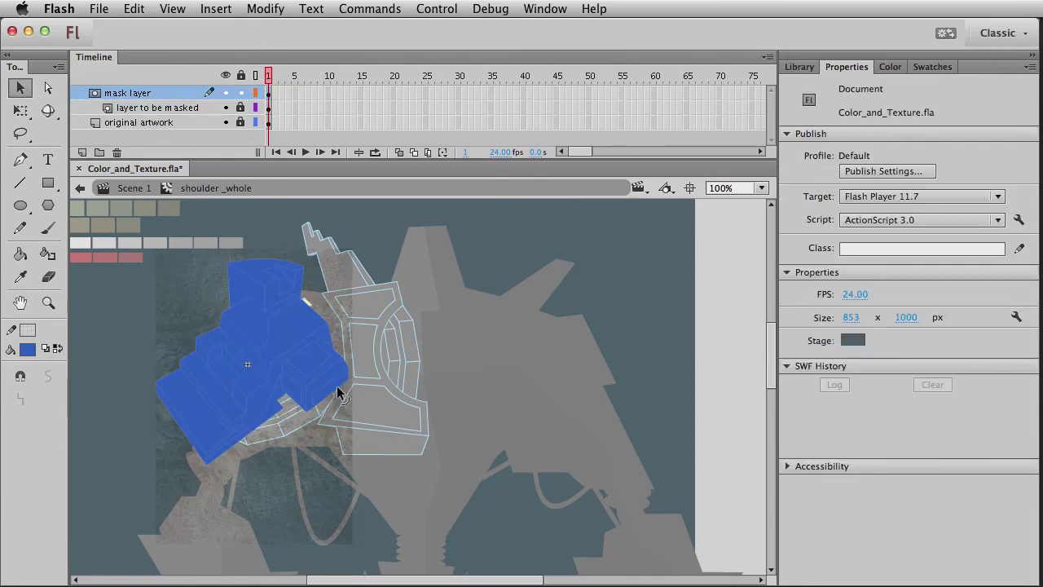
# Delete the mask shapes and line covering the small box's green frame, then return to Scene 1
pyautogui.press('z')
pyautogui.moveTo(274, 309); pyautogui.dragTo(355, 486)
pyautogui.press('v')
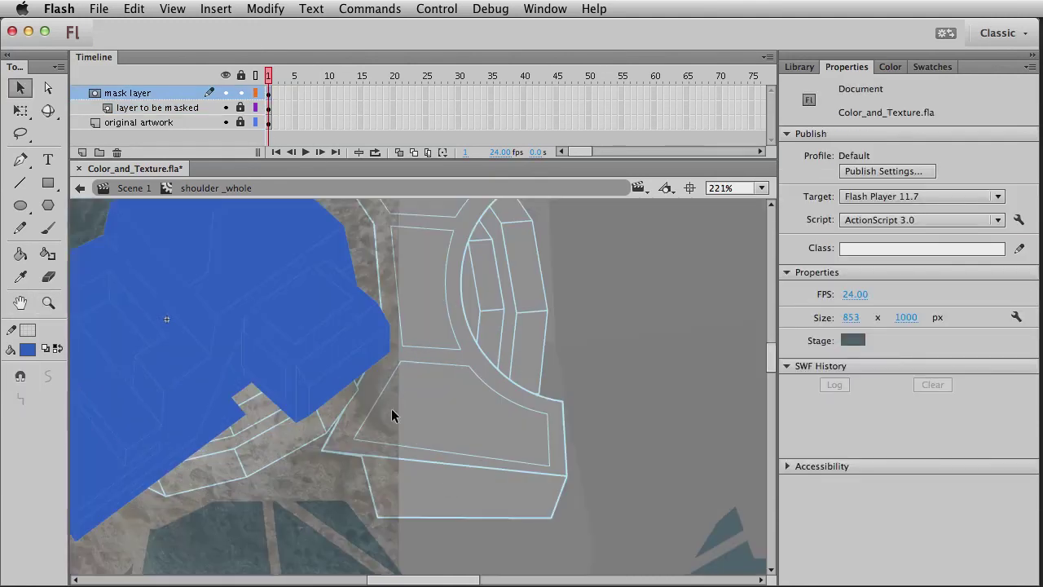
pyautogui.click(363, 305)
pyautogui.press('Delete')
pyautogui.click(363, 328)
pyautogui.press('Delete')
pyautogui.click(354, 364)
pyautogui.press('Delete')
pyautogui.click(300, 399)
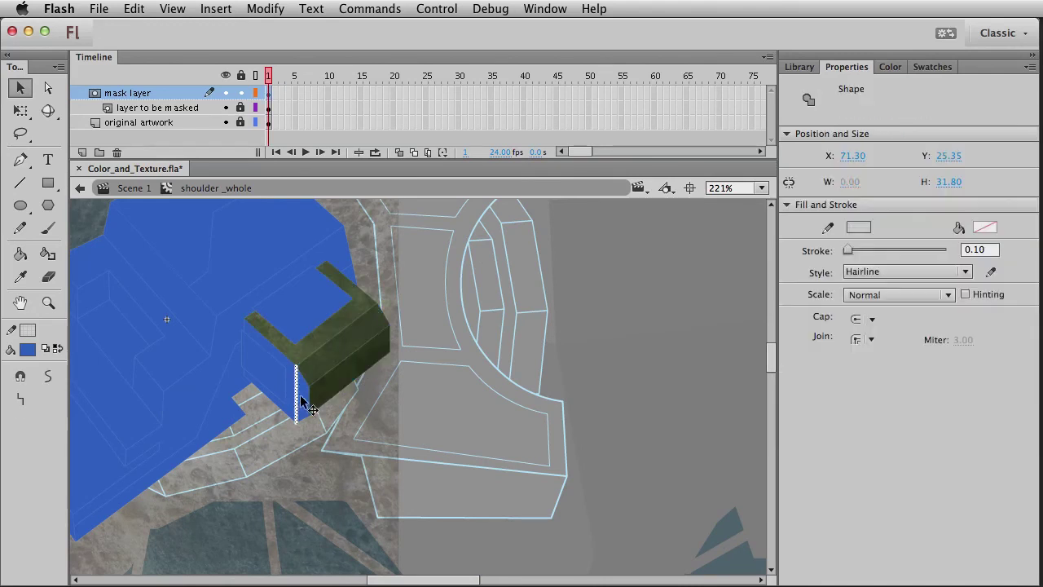
pyautogui.press('Delete')
pyautogui.click(293, 397)
pyautogui.press('Delete')
pyautogui.doubleClick(423, 417)
pyautogui.click(650, 268)
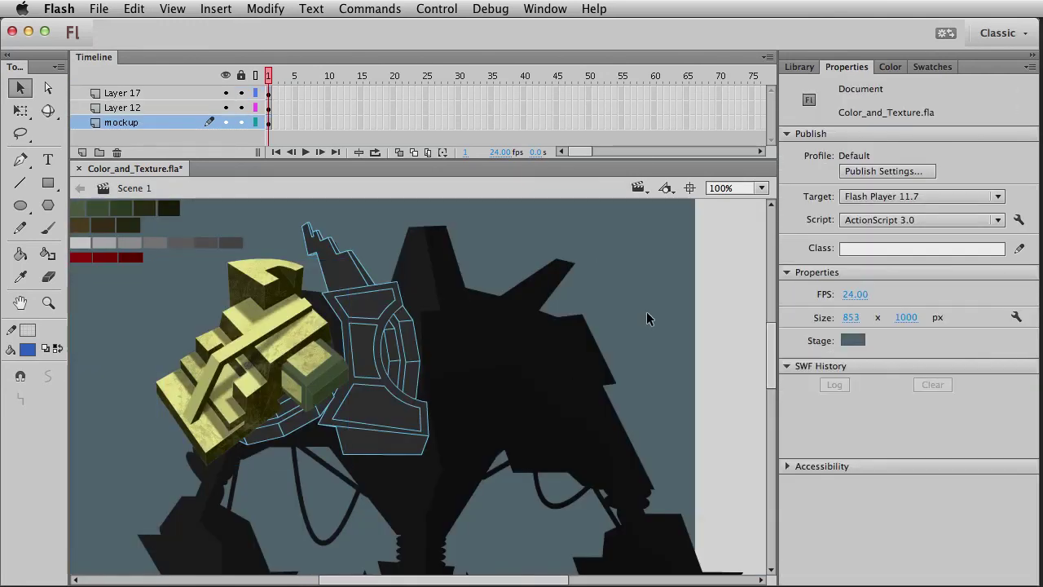
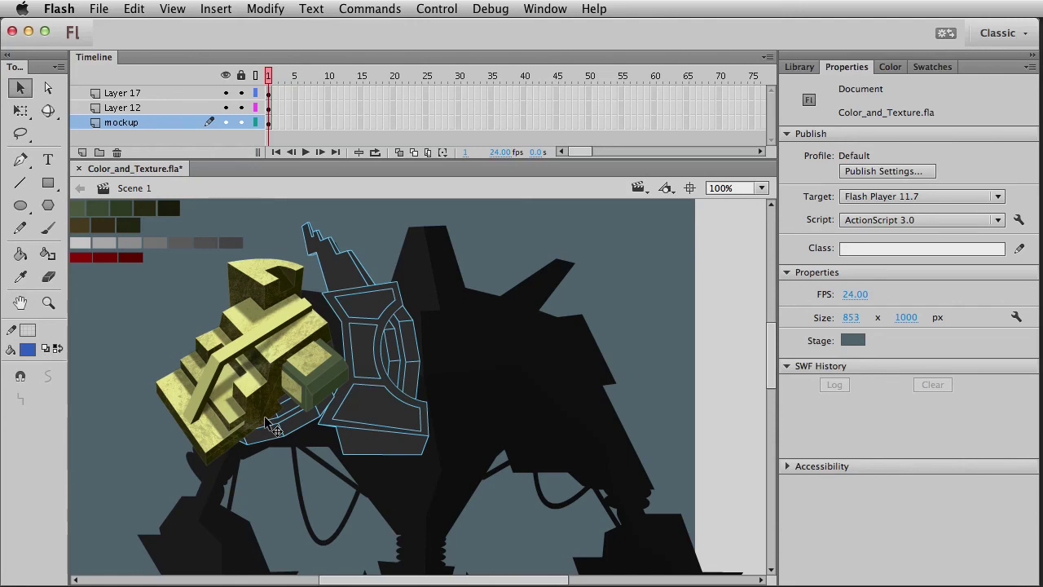
# Set the Oval tool's fill colour to white
pyautogui.click(20, 205)
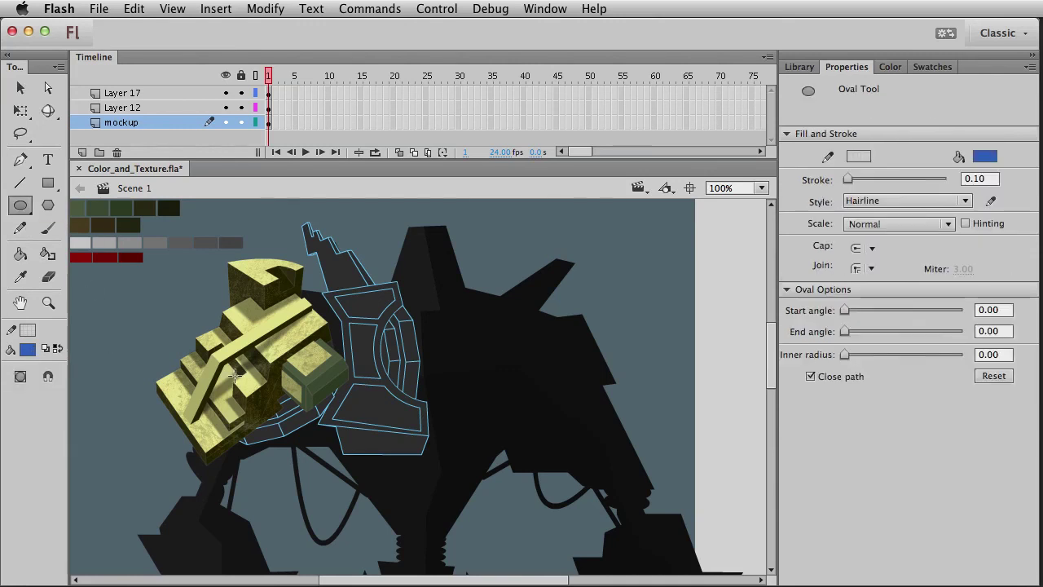
pyautogui.click(30, 348)
pyautogui.click(46, 450)
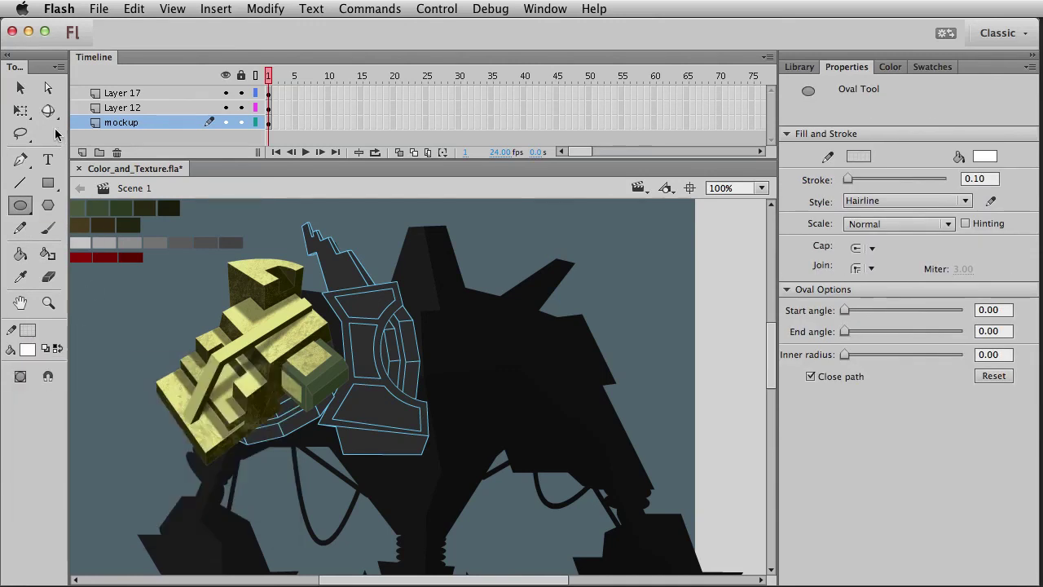
pyautogui.click(23, 89)
# Reopen the shoulder symbol and add a masked layer named "light shining" above the layer to be masked
pyautogui.doubleClick(262, 347)
pyautogui.doubleClick(265, 374)
pyautogui.click(267, 401)
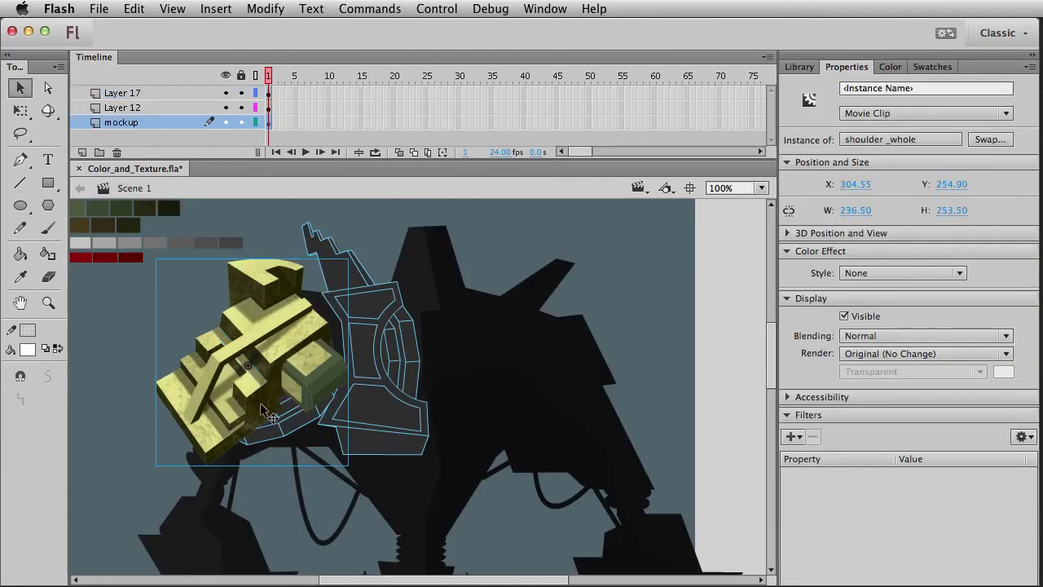
pyautogui.doubleClick(260, 403)
pyautogui.click(240, 106)
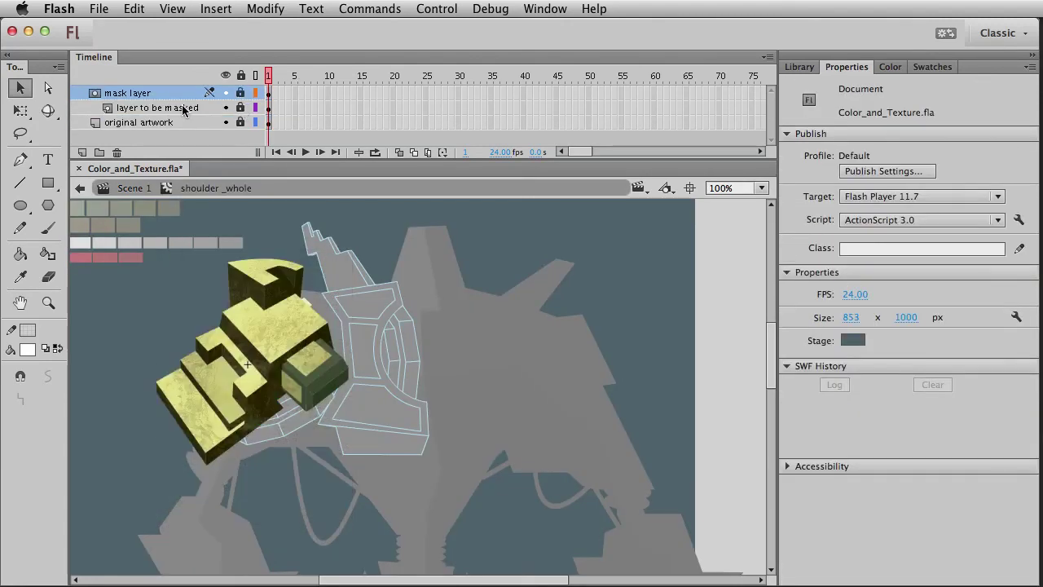
pyautogui.click(184, 108)
pyautogui.click(82, 153)
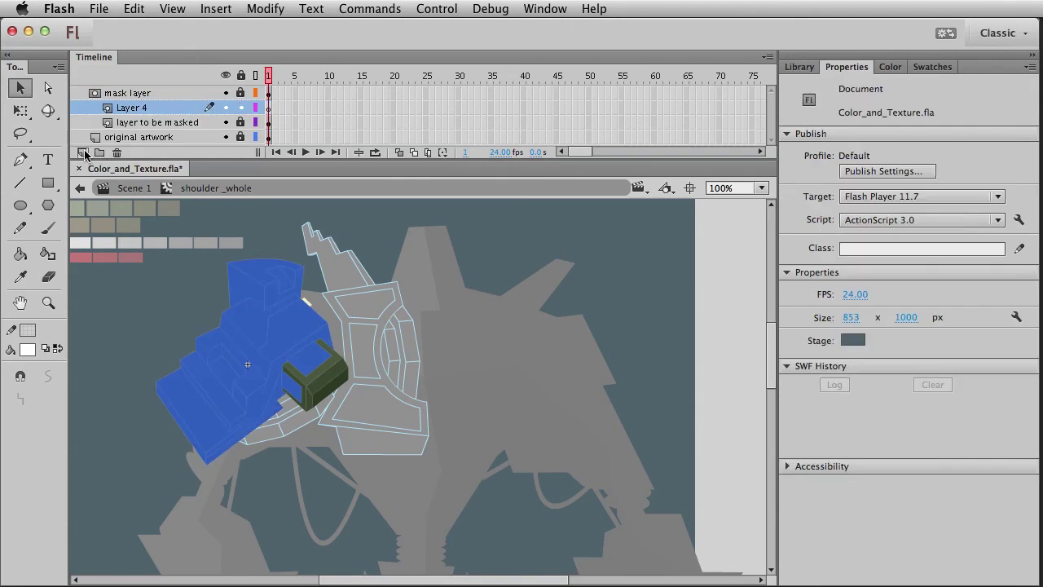
pyautogui.doubleClick(133, 106)
pyautogui.write('shi')
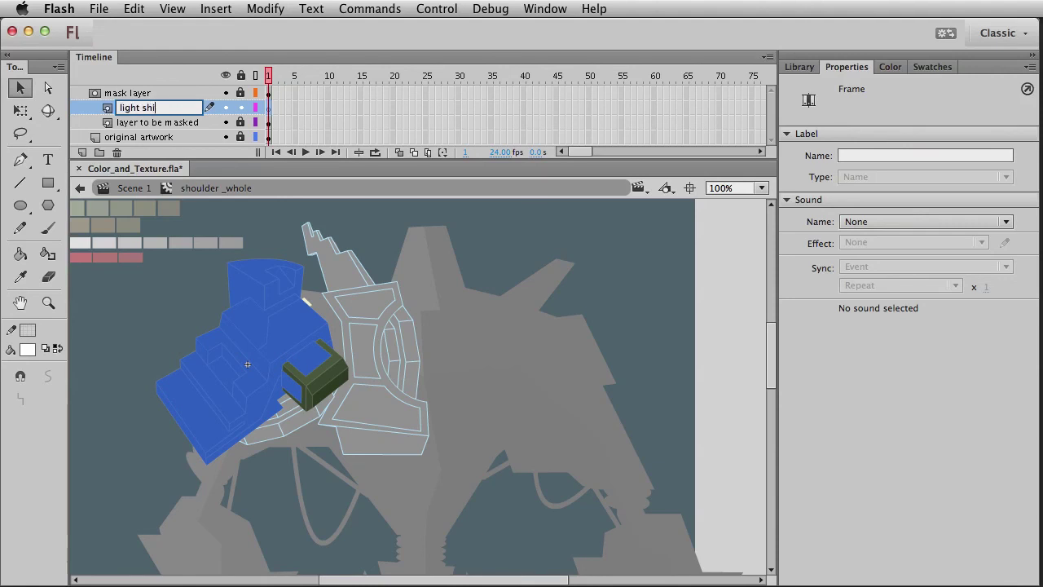
pyautogui.press('Return')
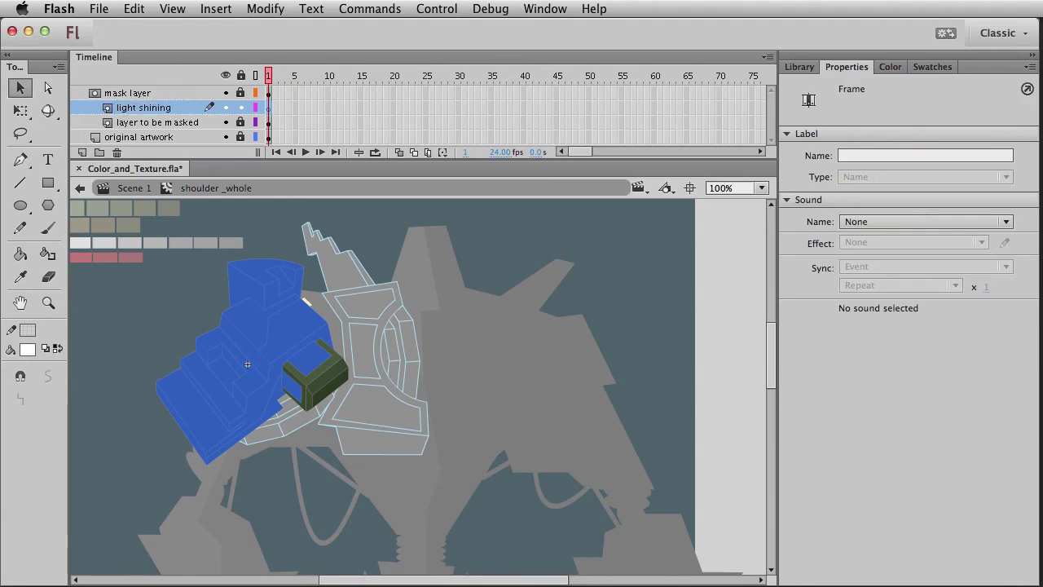
# Display the mask layer as outlines so the artwork can be seen while working on the light shining layer
pyautogui.click(255, 93)
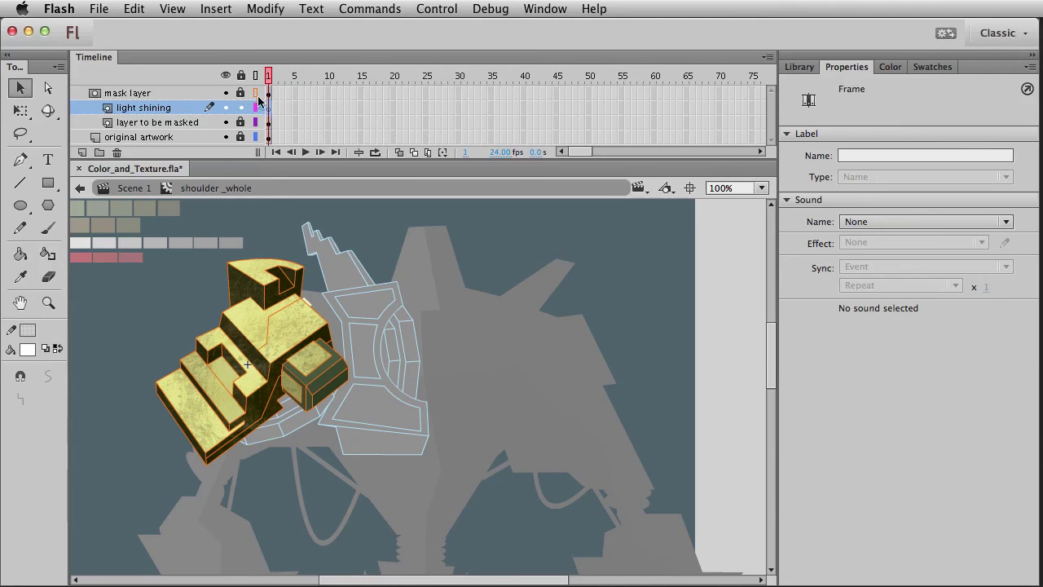
pyautogui.click(242, 114)
pyautogui.click(241, 107)
pyautogui.click(254, 93)
pyautogui.click(242, 106)
pyautogui.click(242, 108)
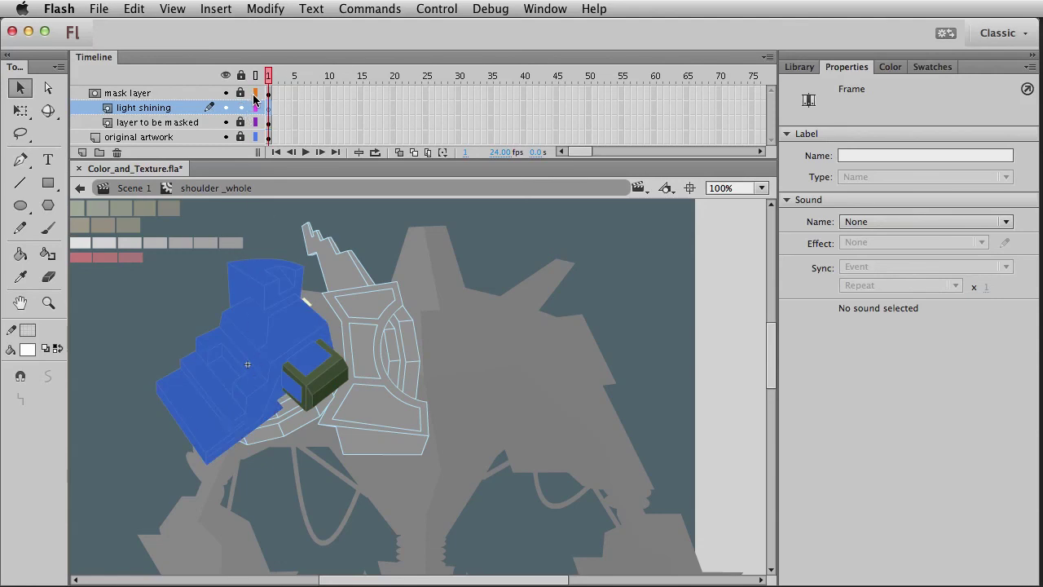
pyautogui.click(254, 95)
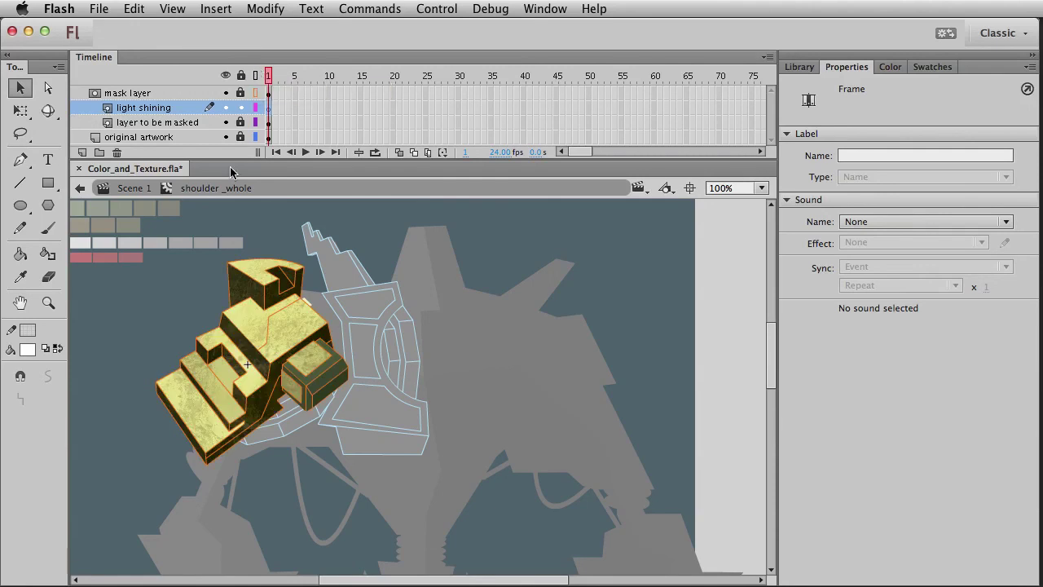
# Draw a white oval about 42 by 36 px on the shoulder's lowest block in the light shining layer
pyautogui.click(49, 302)
pyautogui.moveTo(163, 260); pyautogui.dragTo(404, 471)
pyautogui.click(20, 205)
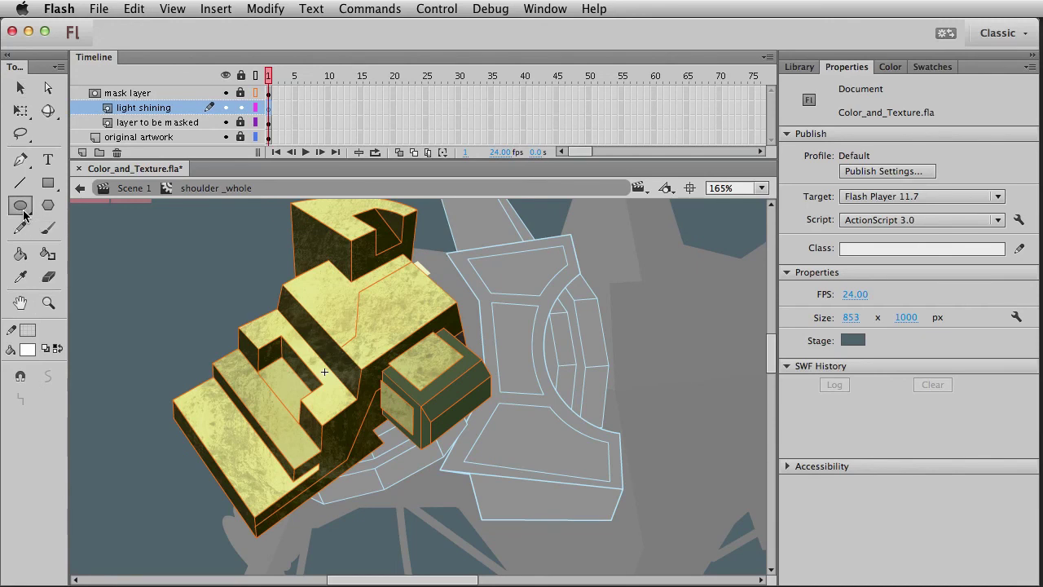
pyautogui.moveTo(199, 409)
pyautogui.mouseDown()
pyautogui.moveTo(238, 456)
pyautogui.moveTo(247, 434)
pyautogui.mouseUp()
pyautogui.press('v')
pyautogui.click(232, 441)
pyautogui.press('q')
pyautogui.click(149, 365)
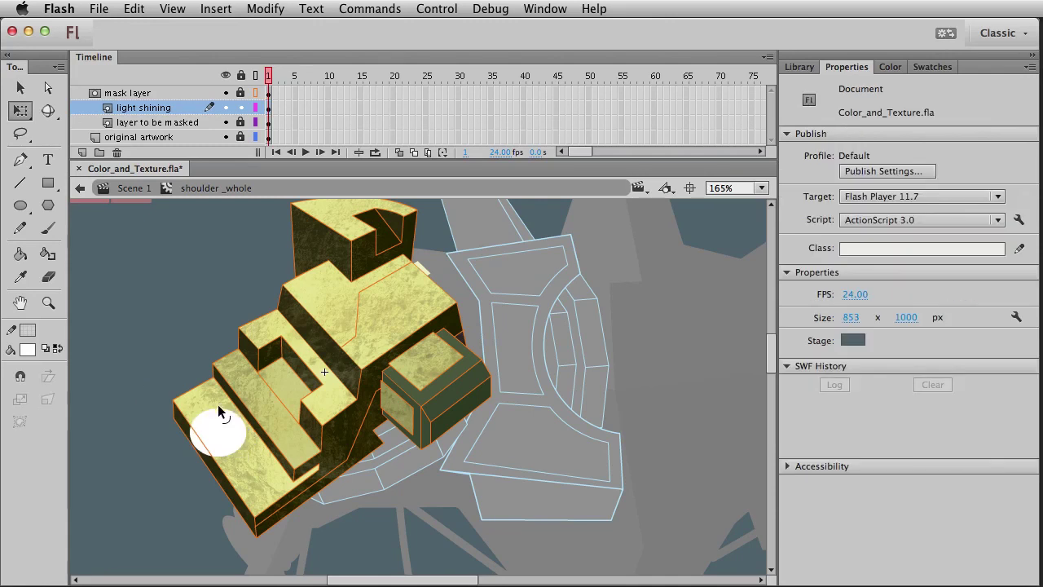
# Convert the white oval into a movie clip symbol named "lgith"
pyautogui.click(218, 414)
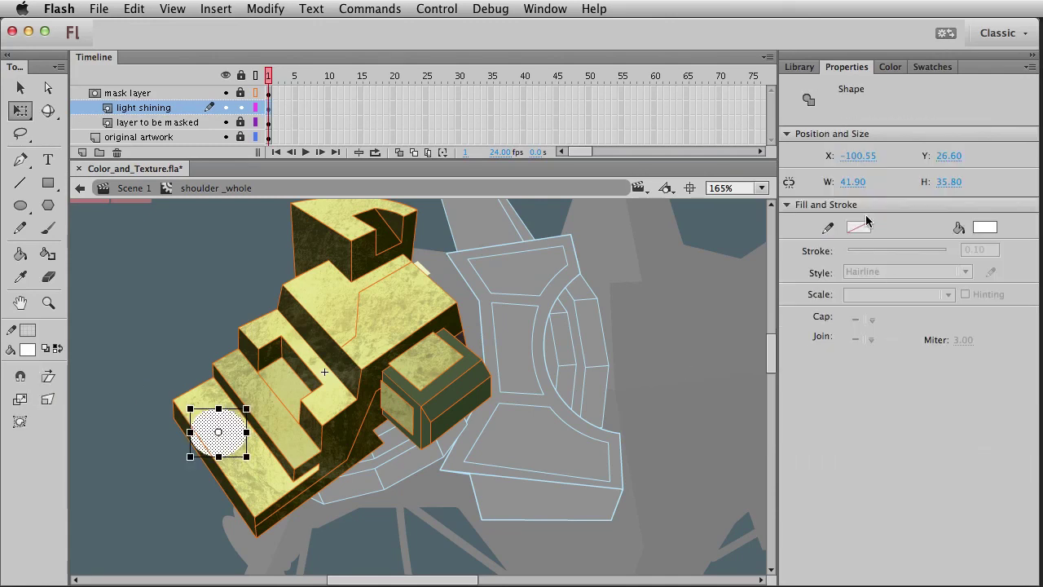
pyautogui.press('F8')
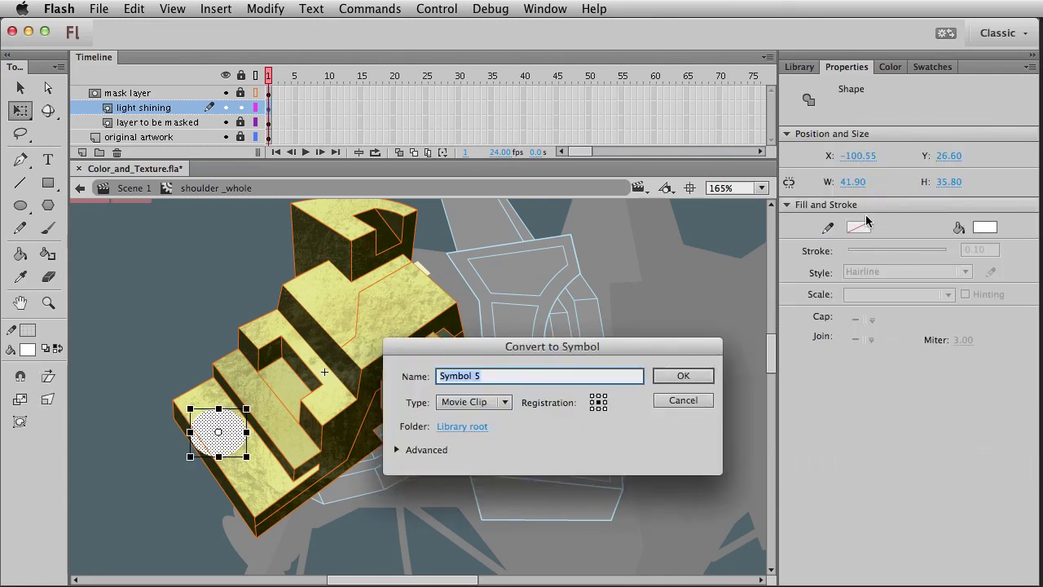
pyautogui.press('BackSpace')
pyautogui.write('lgith')
pyautogui.press('Return')
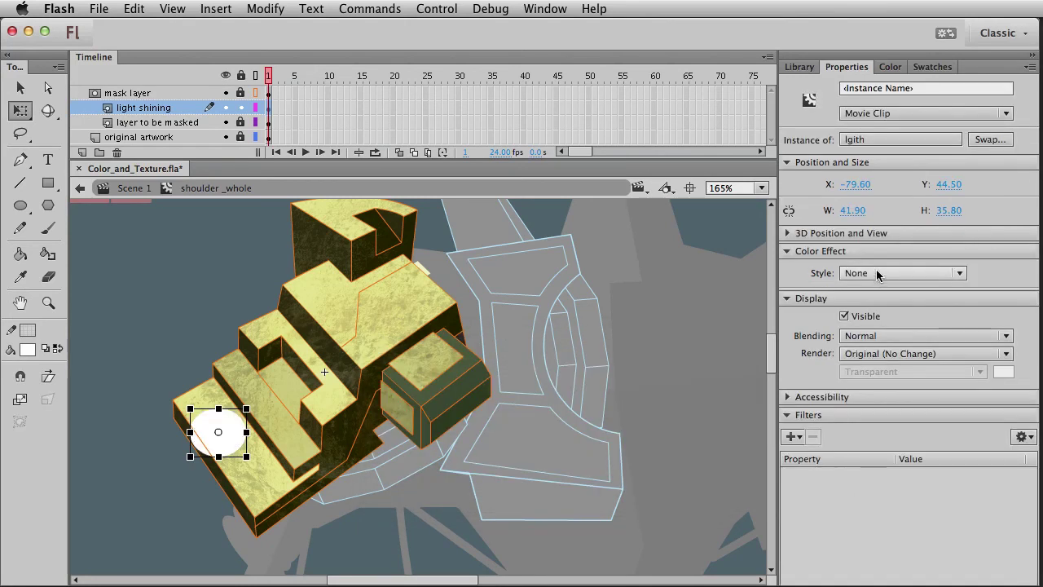
# Add a High-quality Blur filter to the white oval and set its horizontal and vertical blur to 15 px
pyautogui.click(791, 436)
pyautogui.click(815, 472)
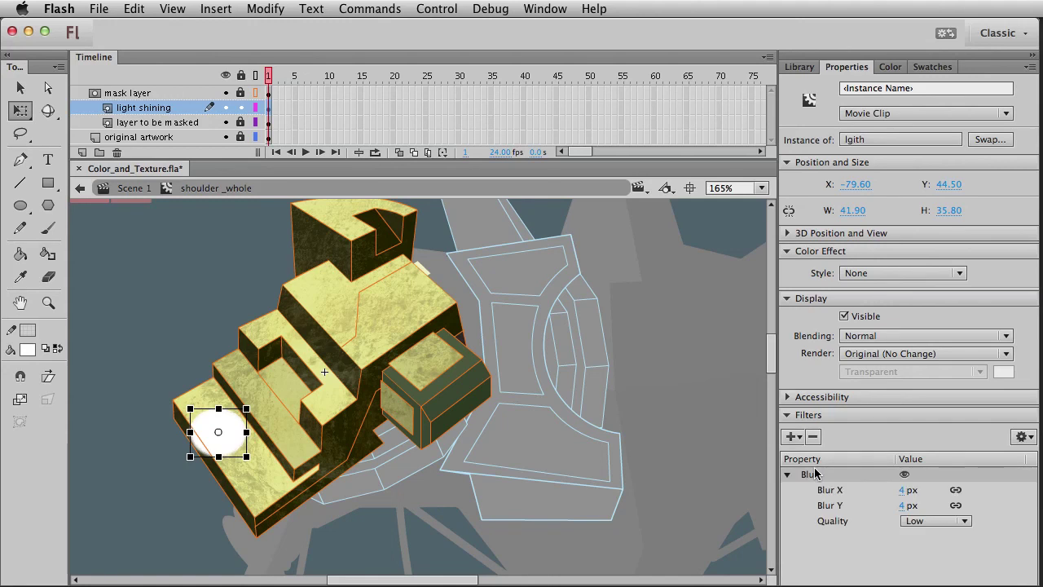
pyautogui.click(924, 521)
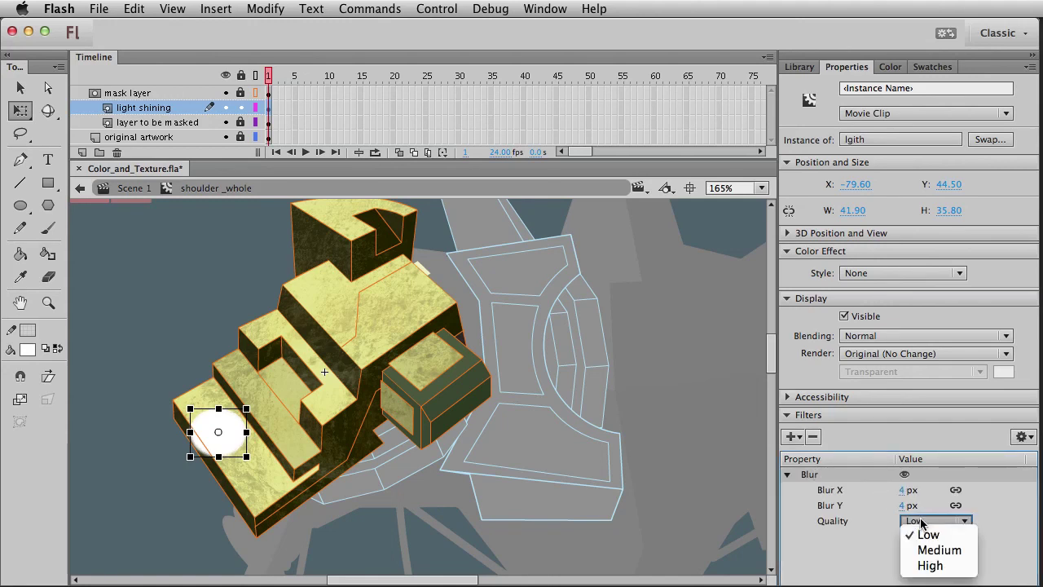
pyautogui.click(929, 566)
pyautogui.moveTo(902, 490)
pyautogui.mouseDown()
pyautogui.moveTo(930, 486)
pyautogui.moveTo(910, 486)
pyautogui.mouseUp()
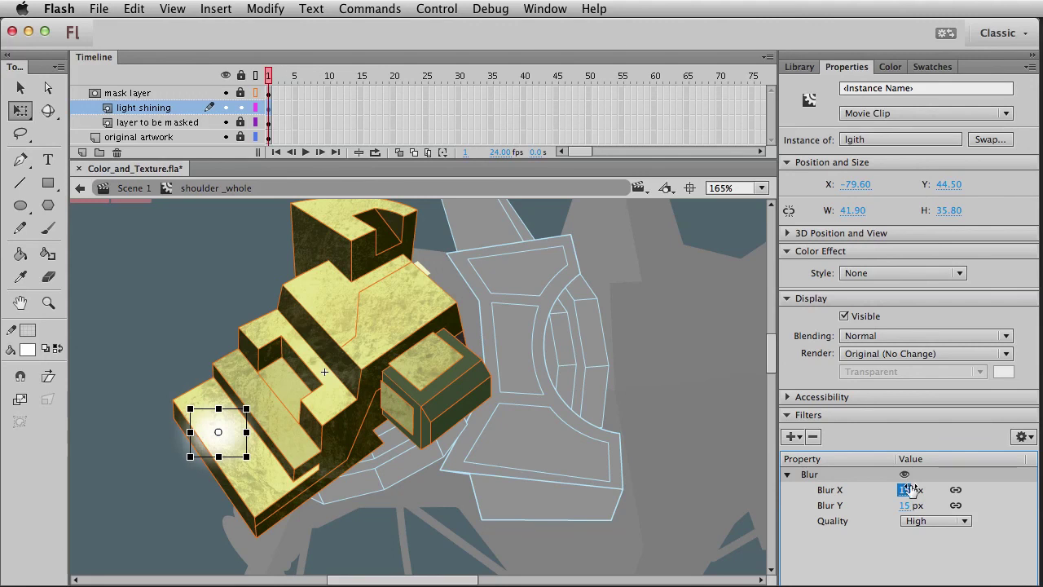
# Set the blurred white oval's blending mode to Add
pyautogui.click(888, 336)
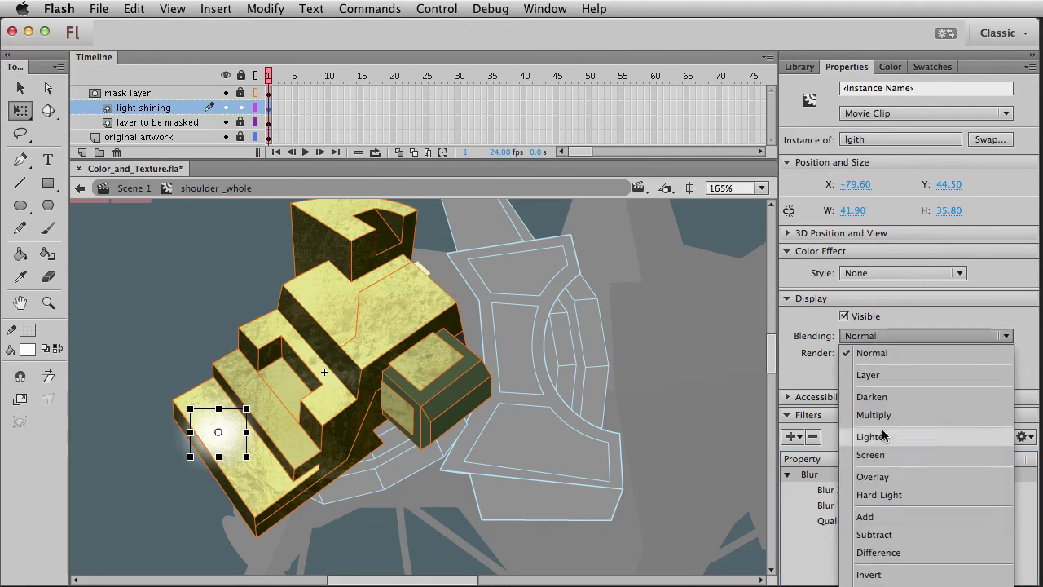
pyautogui.click(870, 518)
pyautogui.click(166, 327)
pyautogui.click(231, 430)
# Stretch and skew the glowing oval to about 79 by 63 px so it follows the lowest block's upper face
pyautogui.press('v')
pyautogui.press('q')
pyautogui.moveTo(226, 432)
pyautogui.mouseDown()
pyautogui.moveTo(218, 407)
pyautogui.moveTo(210, 436)
pyautogui.mouseUp()
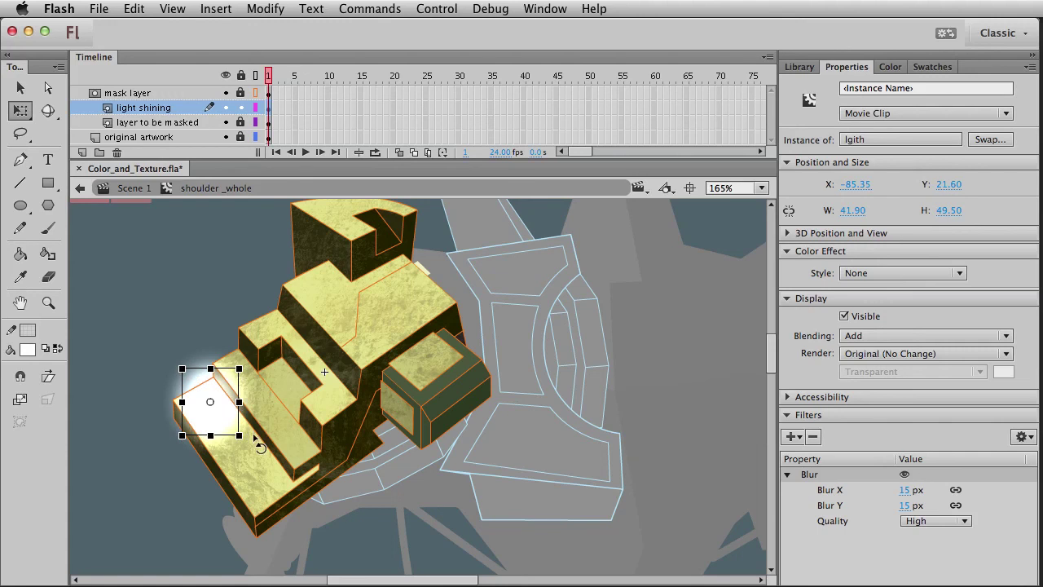
pyautogui.moveTo(225, 372); pyautogui.dragTo(205, 370)
pyautogui.press('v')
pyautogui.press('q')
pyautogui.moveTo(232, 436); pyautogui.dragTo(233, 438)
pyautogui.press('v')
# Apply an Alpha color effect of 38% to the highlight and check it against the full robot in the main scene
pyautogui.click(896, 273)
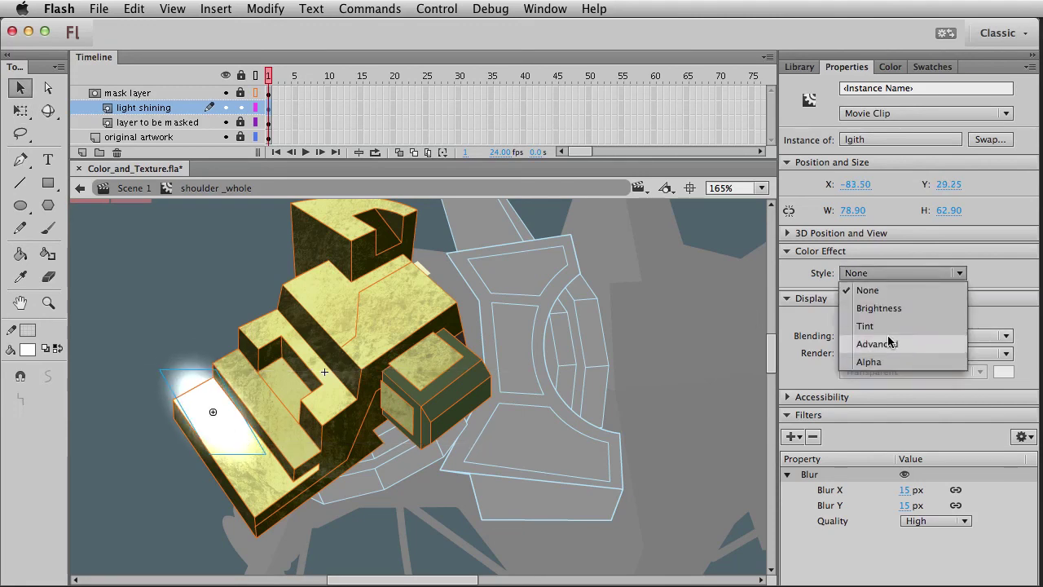
pyautogui.click(883, 361)
pyautogui.moveTo(882, 298); pyautogui.dragTo(907, 300)
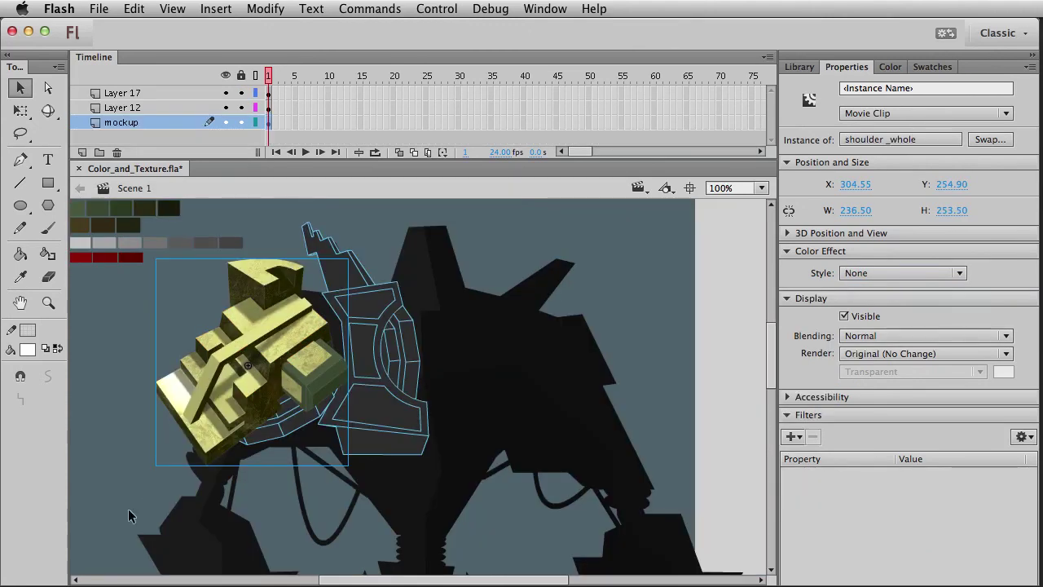
pyautogui.click(134, 496)
pyautogui.click(170, 362)
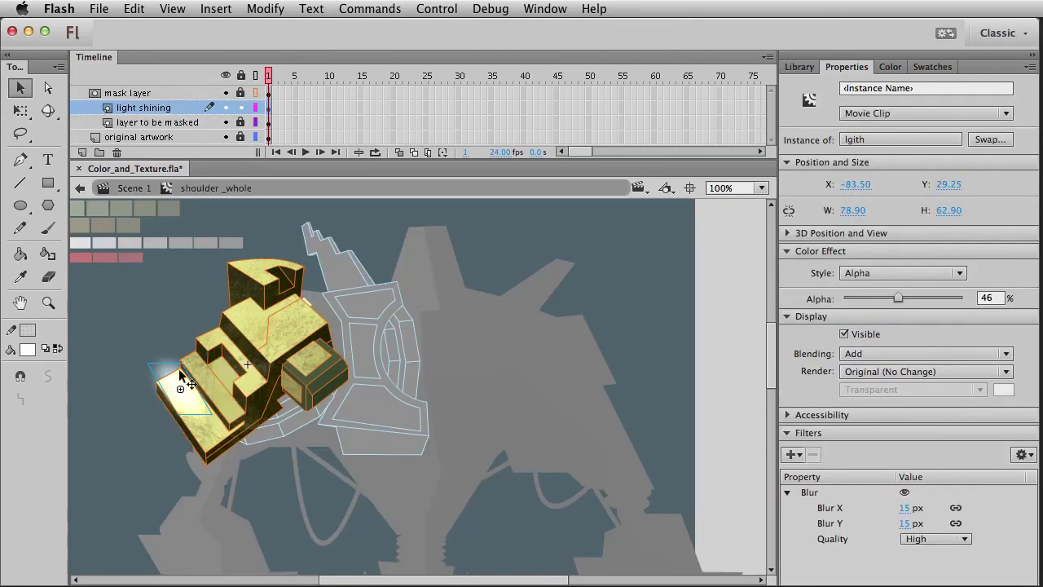
pyautogui.moveTo(897, 303); pyautogui.dragTo(885, 300)
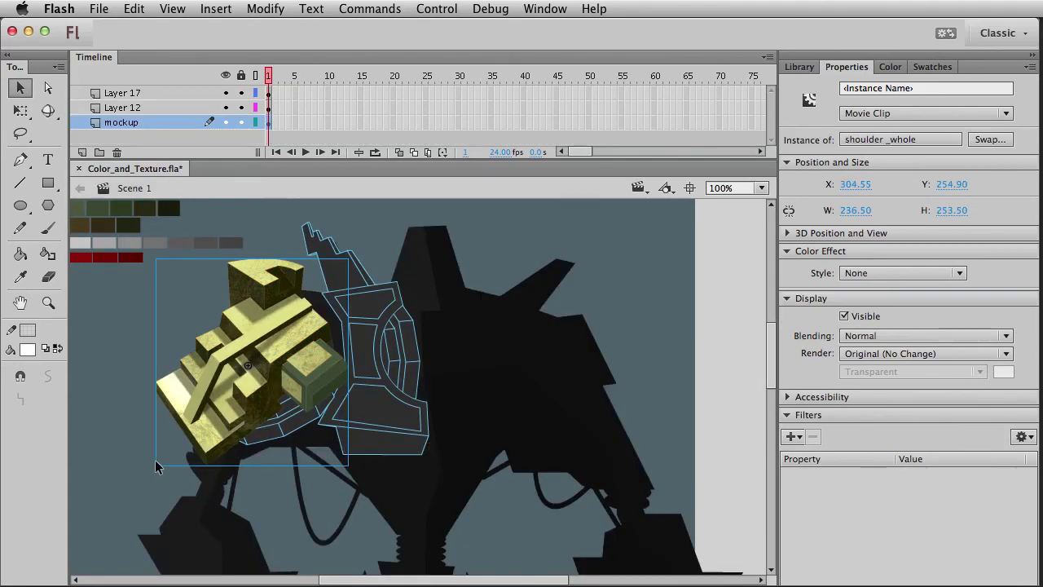
pyautogui.moveTo(157, 466); pyautogui.dragTo(285, 432)
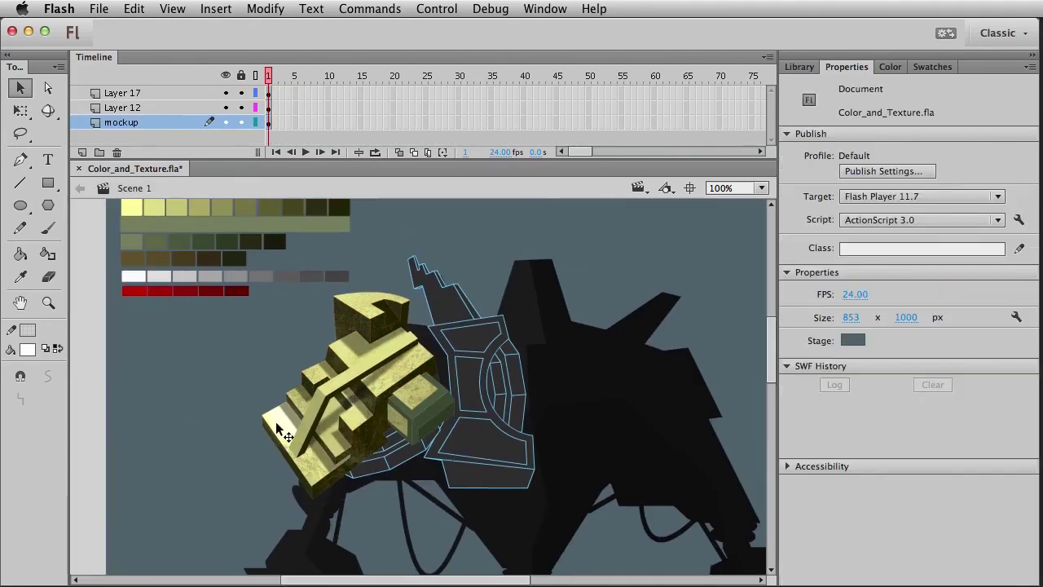
pyautogui.click(260, 487)
pyautogui.doubleClick(284, 426)
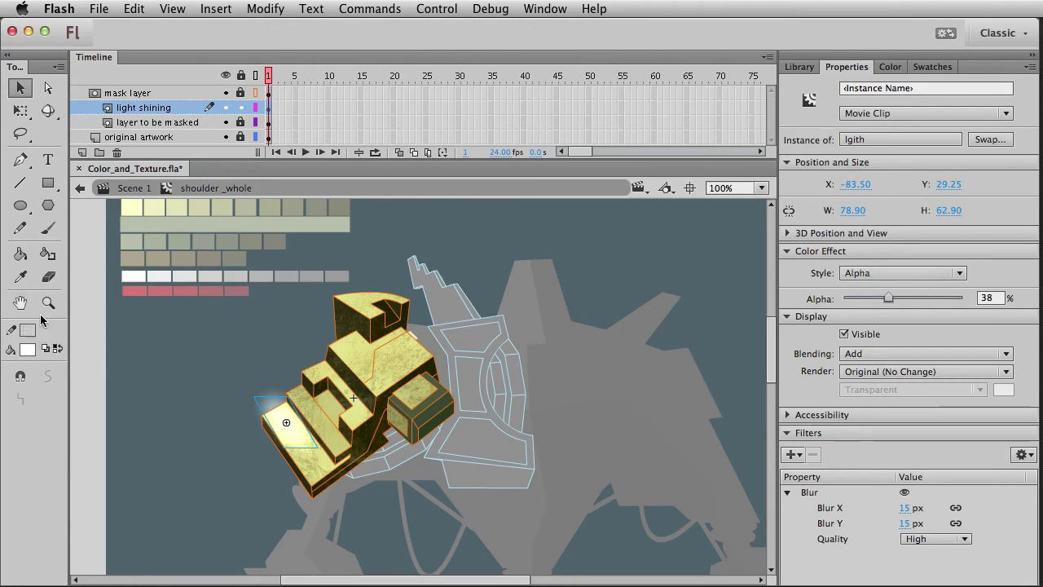
# Move the highlight to the lowest block's front corner and view the shoulder in the main scene
pyautogui.click(48, 302)
pyautogui.moveTo(188, 326); pyautogui.dragTo(438, 524)
pyautogui.press('v')
pyautogui.moveTo(397, 414); pyautogui.dragTo(441, 467)
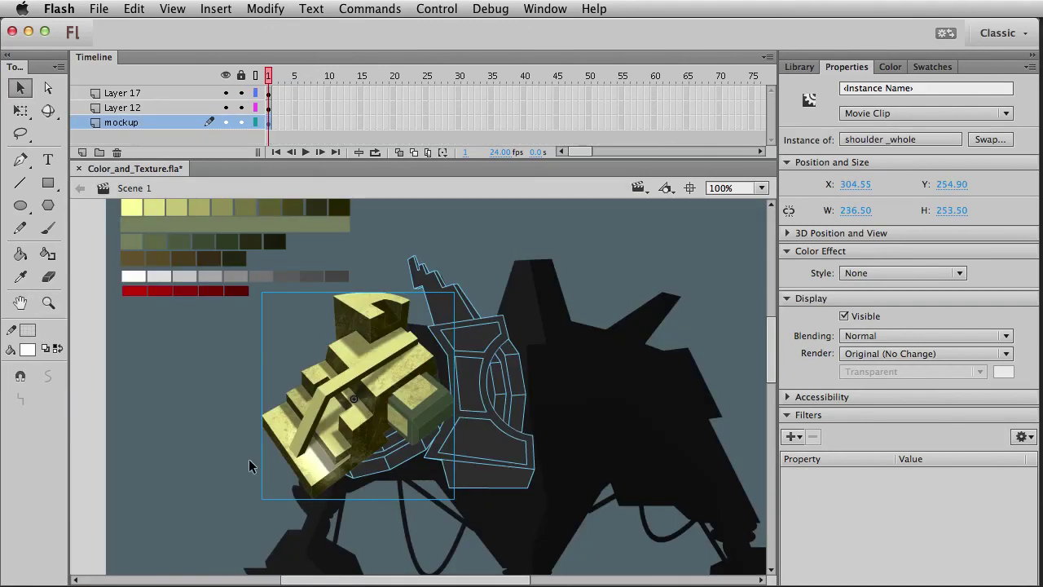
pyautogui.click(249, 459)
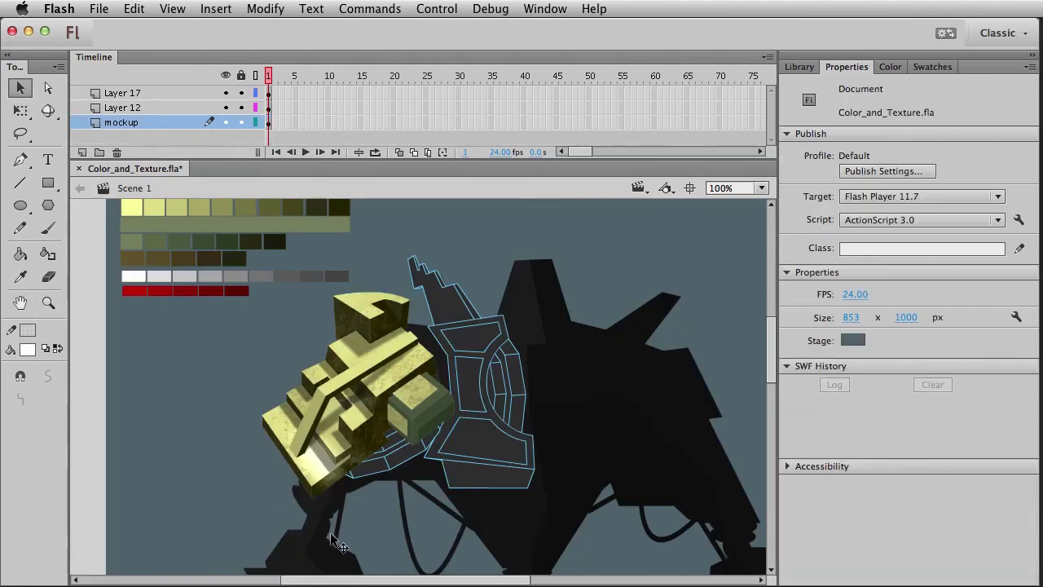
# Move the highlight onto the second step of the shoulder and check it in the main scene
pyautogui.doubleClick(324, 480)
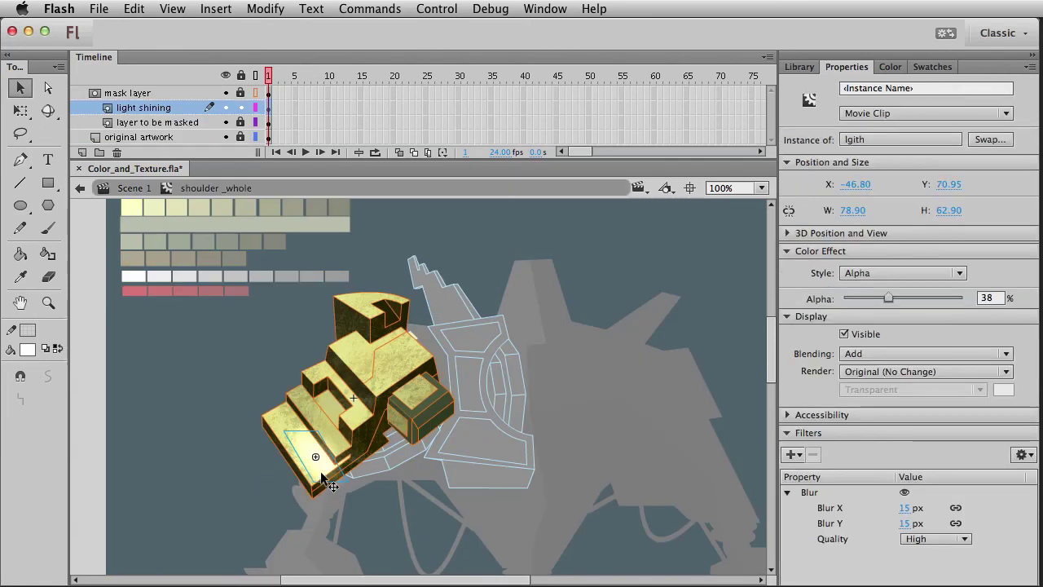
pyautogui.moveTo(319, 468); pyautogui.dragTo(302, 419)
pyautogui.doubleClick(166, 432)
pyautogui.click(167, 433)
pyautogui.click(296, 410)
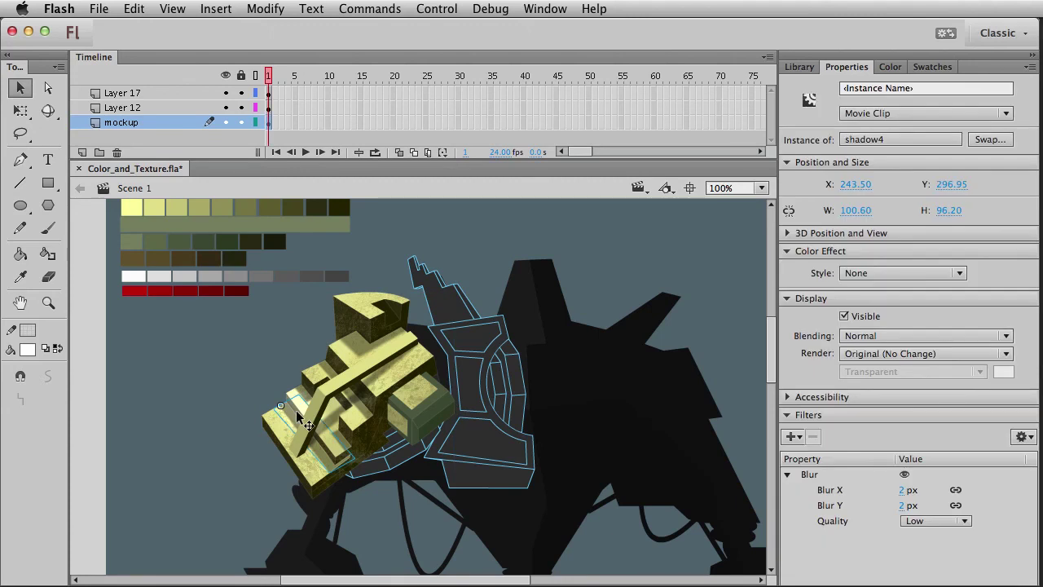
pyautogui.click(260, 431)
pyautogui.doubleClick(288, 404)
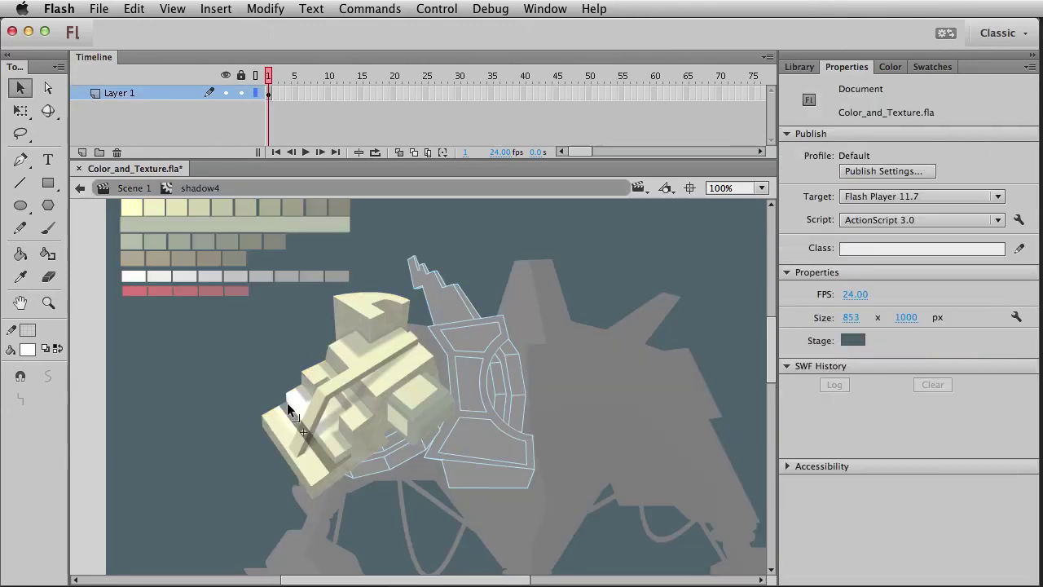
pyautogui.doubleClick(292, 397)
pyautogui.click(292, 395)
# Reopen the shoulder symbol and move the highlight onto the large upper block's top face
pyautogui.doubleClick(292, 395)
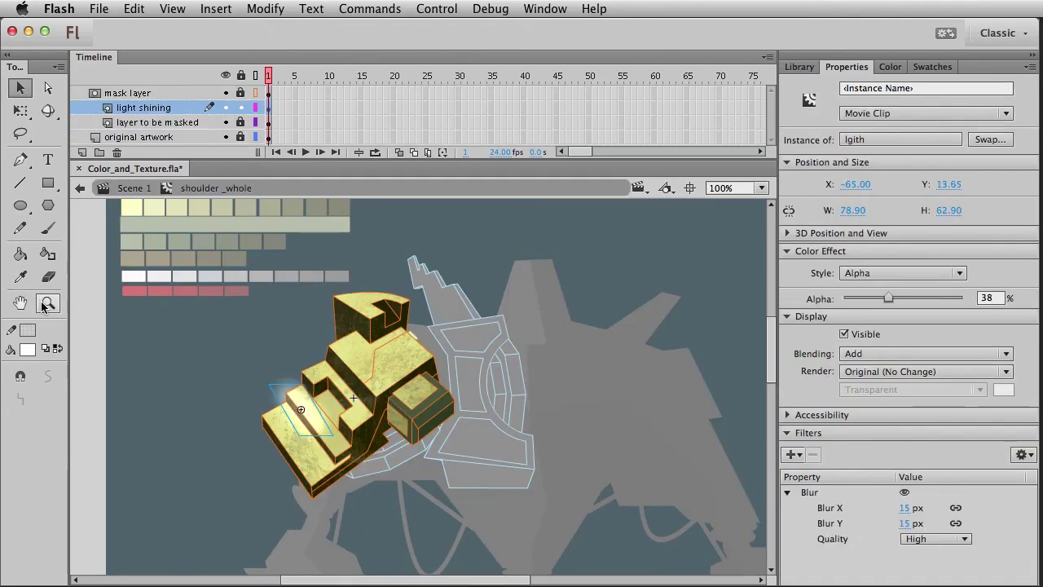
pyautogui.click(48, 303)
pyautogui.moveTo(188, 332); pyautogui.dragTo(379, 479)
pyautogui.press('v')
pyautogui.press('space')
pyautogui.moveTo(503, 422); pyautogui.dragTo(589, 307)
# Resize and skew the highlight to about 72 by 60 px to fit the large block's top face, checking it in the main scene
pyautogui.press('q')
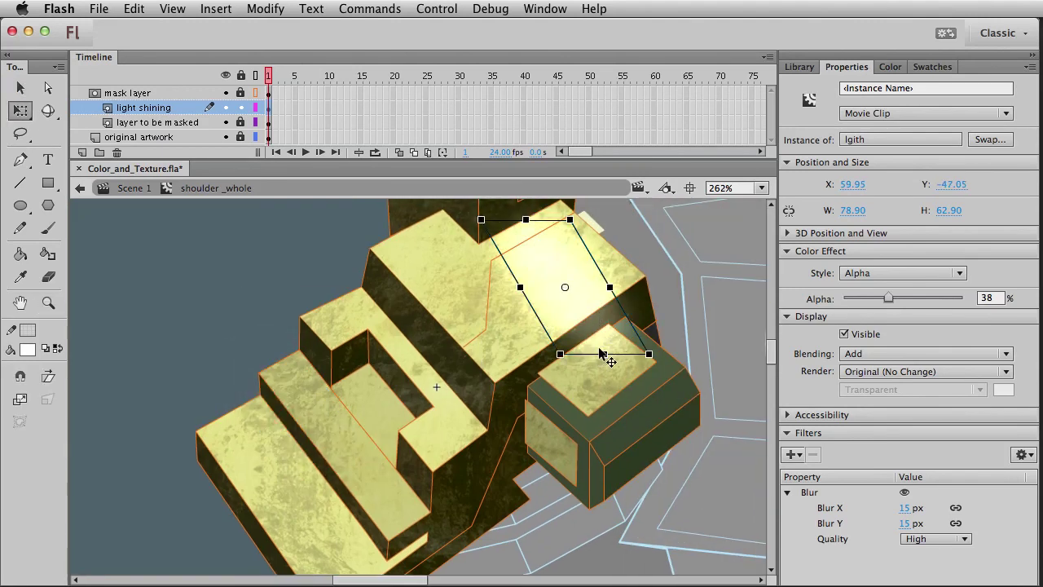
pyautogui.moveTo(603, 349); pyautogui.dragTo(591, 324)
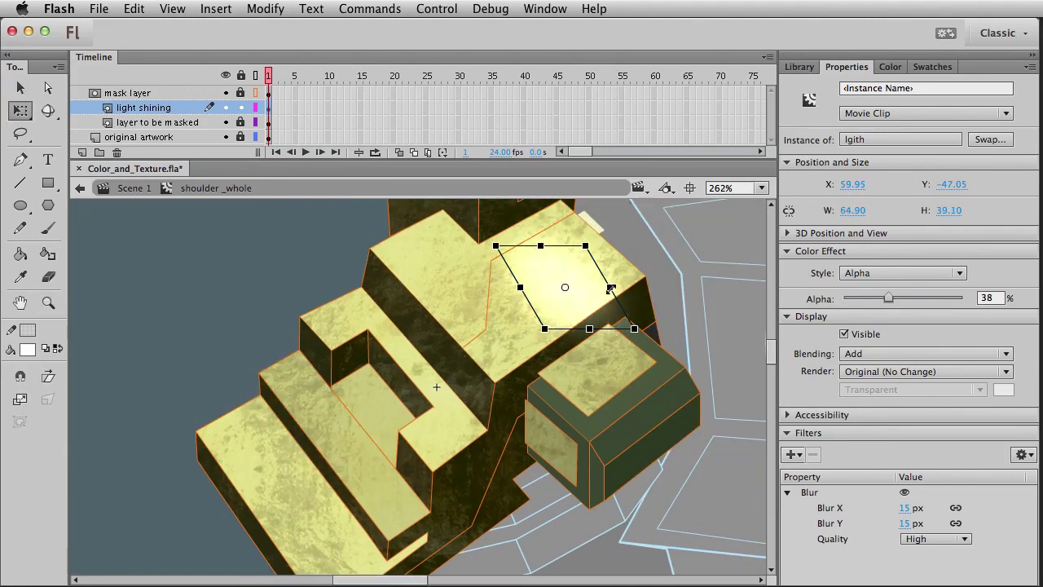
pyautogui.moveTo(610, 290); pyautogui.dragTo(607, 265)
pyautogui.press('v')
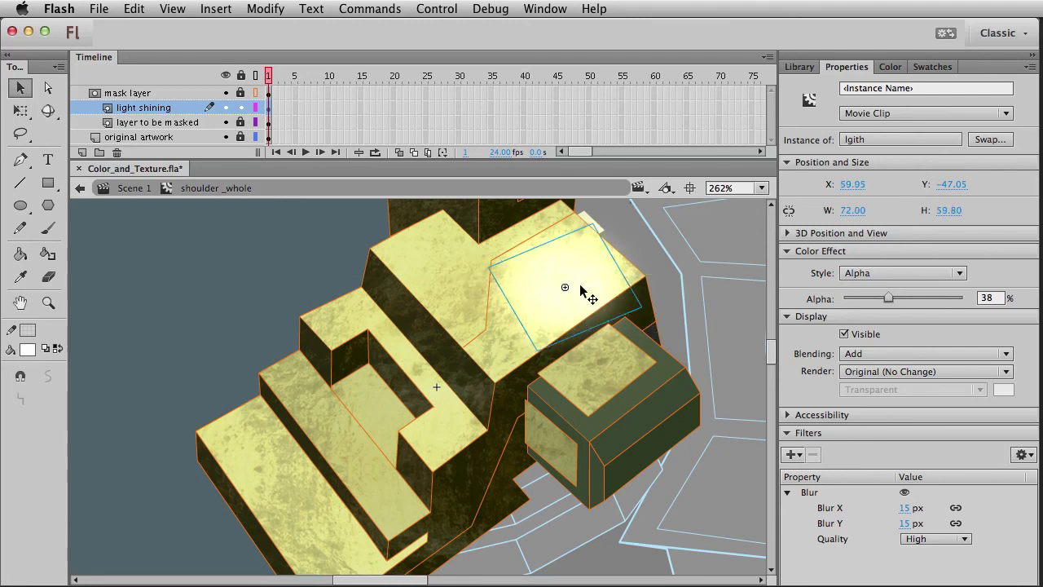
pyautogui.doubleClick(361, 405)
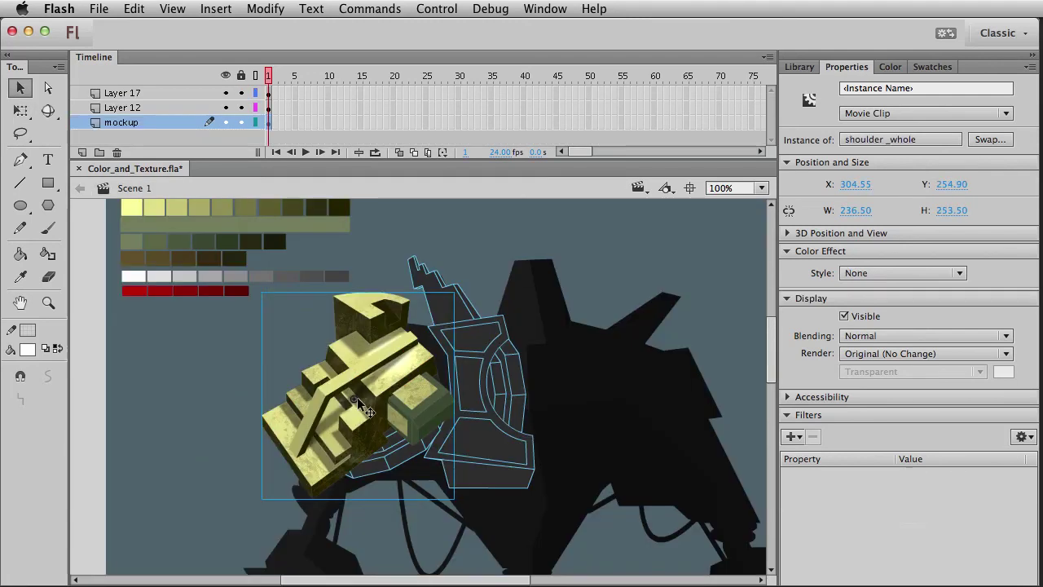
pyautogui.click(176, 386)
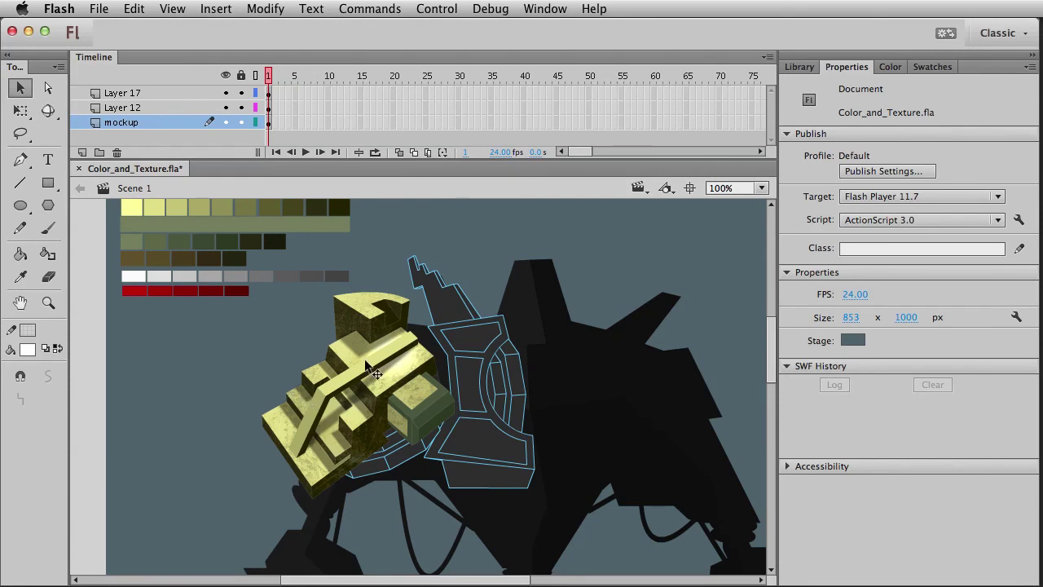
pyautogui.click(408, 371)
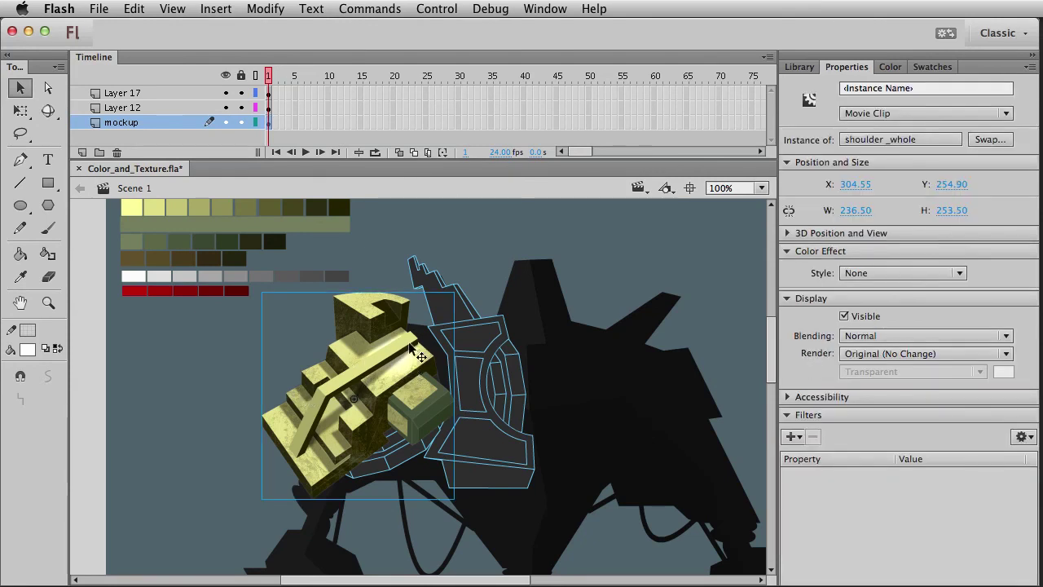
pyautogui.doubleClick(410, 368)
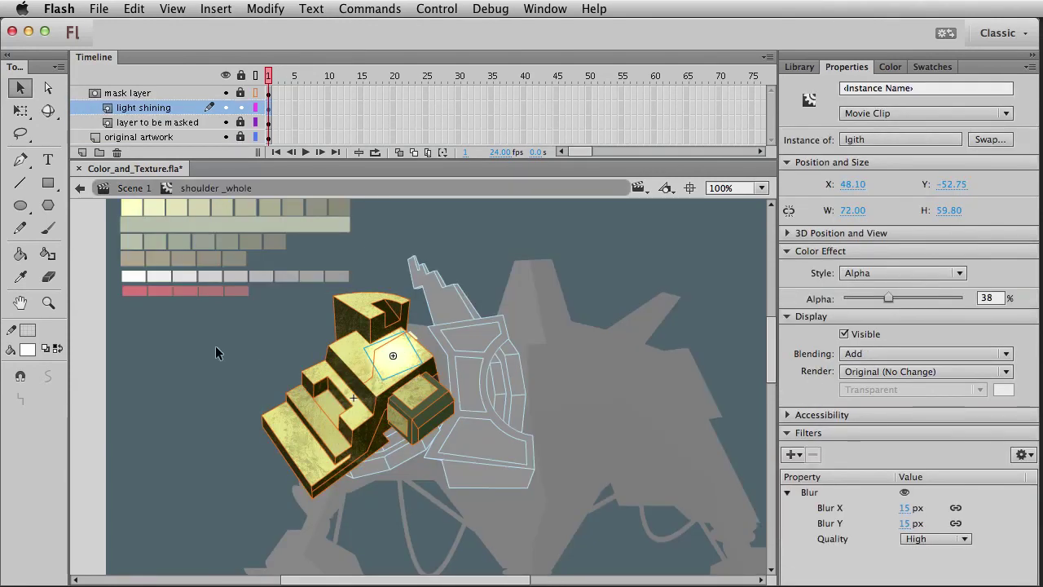
# Try the blending modes from Layer through Add on the highlight
pyautogui.click(870, 354)
pyautogui.click(868, 372)
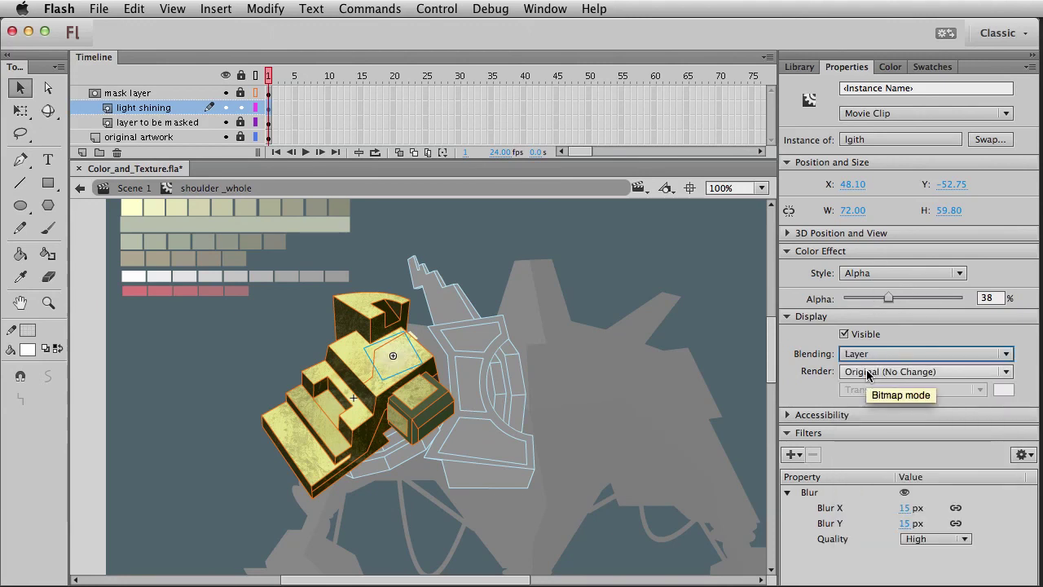
pyautogui.press('Down')
pyautogui.press('Down')
pyautogui.press('Down')
pyautogui.press('Down')
pyautogui.press('Down')
pyautogui.press('Down')
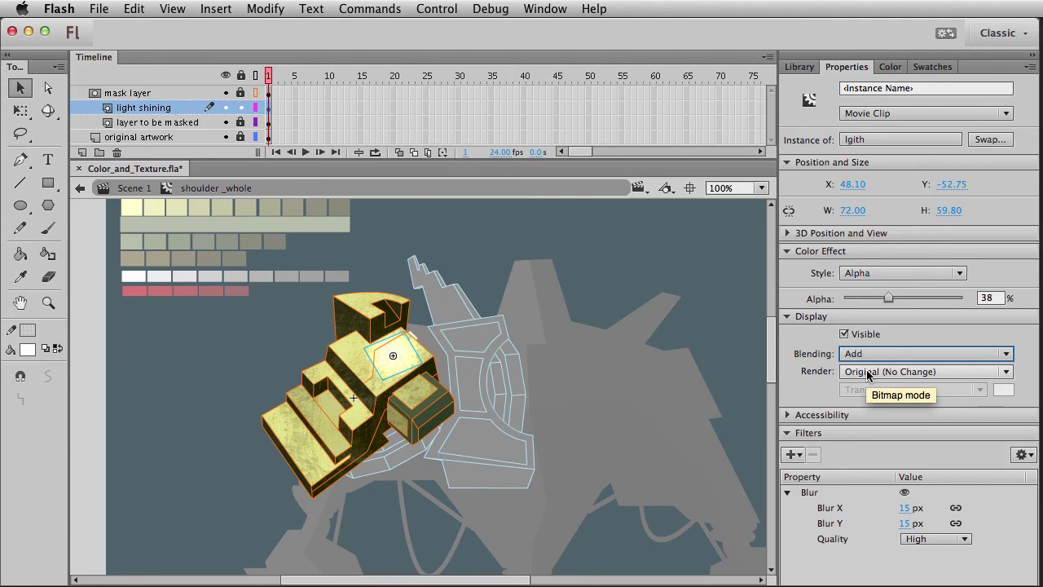
# Set the highlight's alpha to 44% and its blending mode to Subtract to turn it into a shade
pyautogui.moveTo(889, 298); pyautogui.dragTo(895, 298)
pyautogui.click(888, 354)
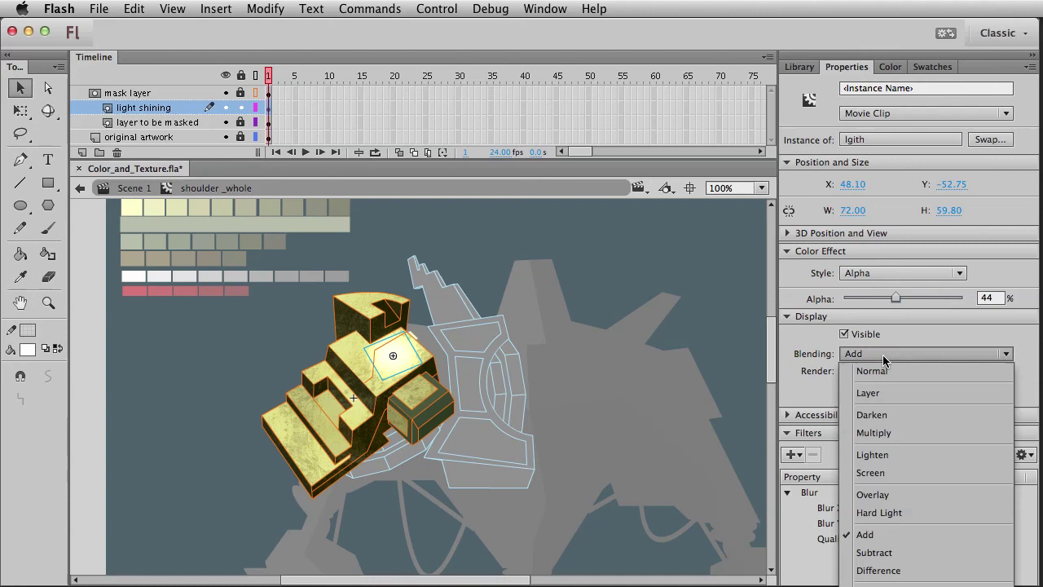
pyautogui.click(876, 552)
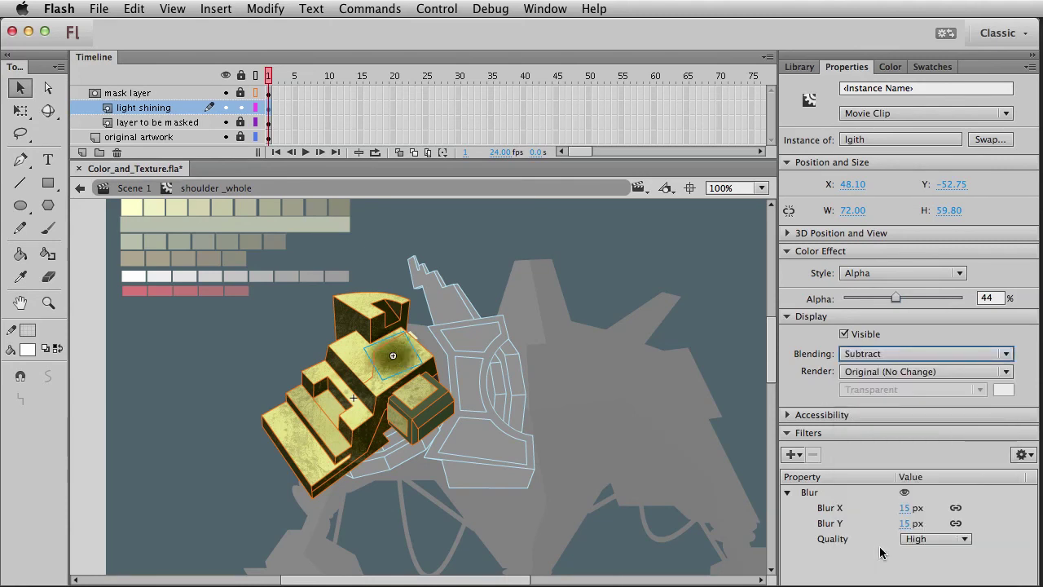
# Preview the blending modes from Subtract through Alpha on the shade and return to Subtract
pyautogui.press('Down')
pyautogui.press('Down')
pyautogui.press('Down')
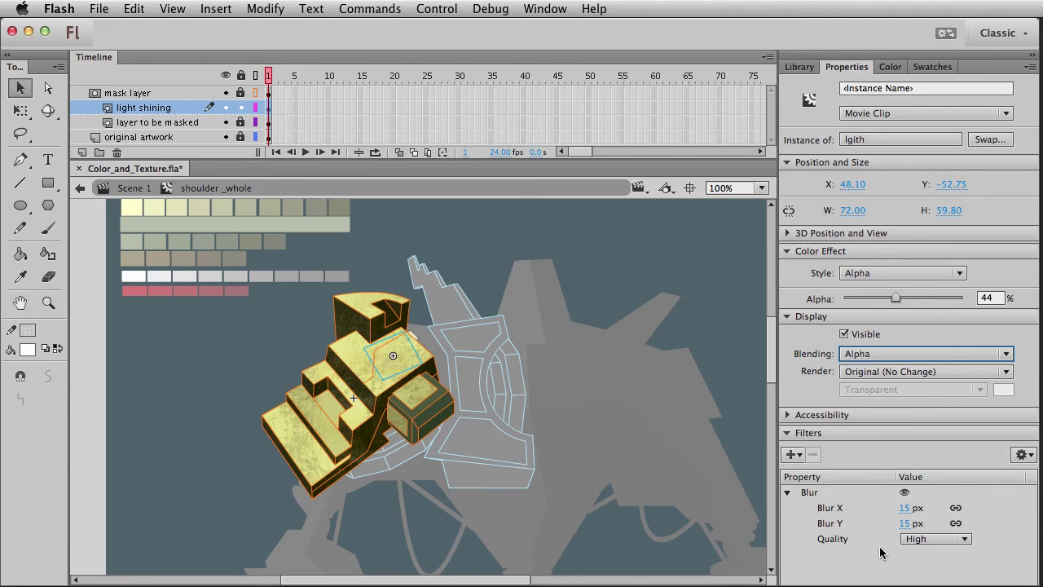
pyautogui.press('Up')
pyautogui.press('Up')
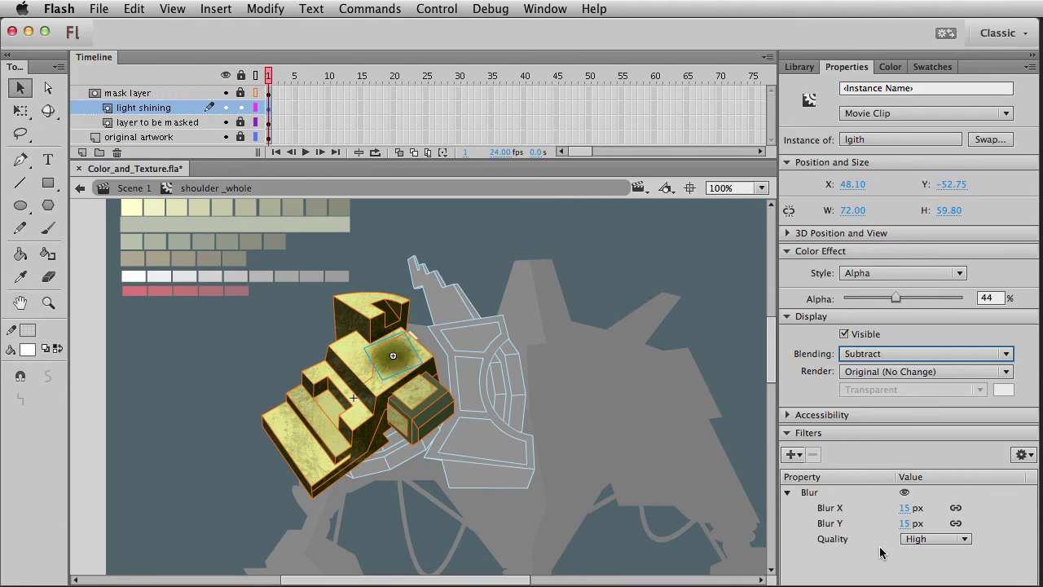
# Set the shade's alpha to 27%, check it in the main scene and reopen the shoulder symbol
pyautogui.moveTo(896, 299); pyautogui.dragTo(876, 299)
pyautogui.doubleClick(647, 360)
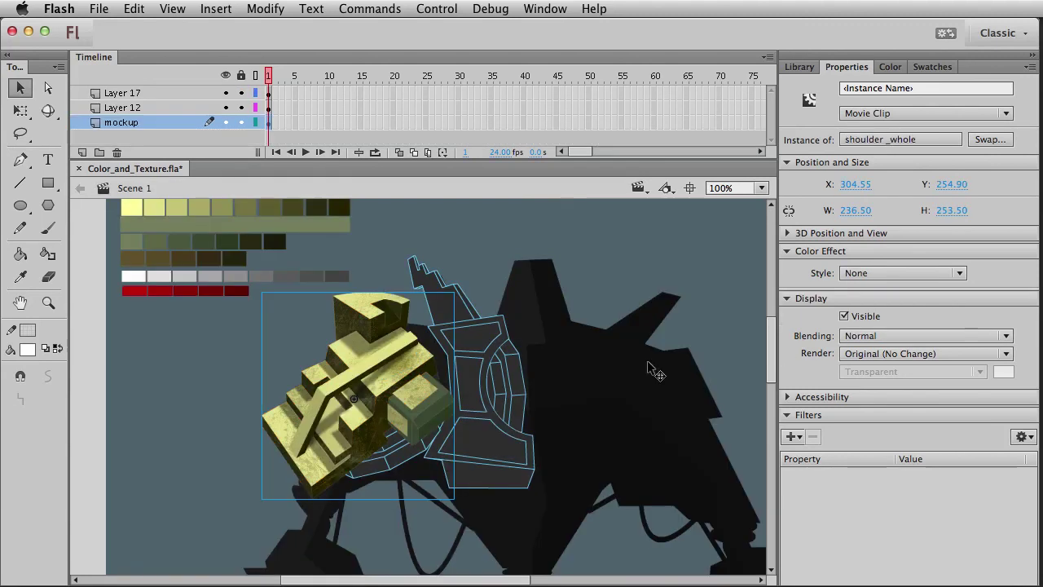
pyautogui.doubleClick(413, 372)
# Reposition and reshape the shade on the large block's top face, checking it in the main scene
pyautogui.click(397, 360)
pyautogui.press('q')
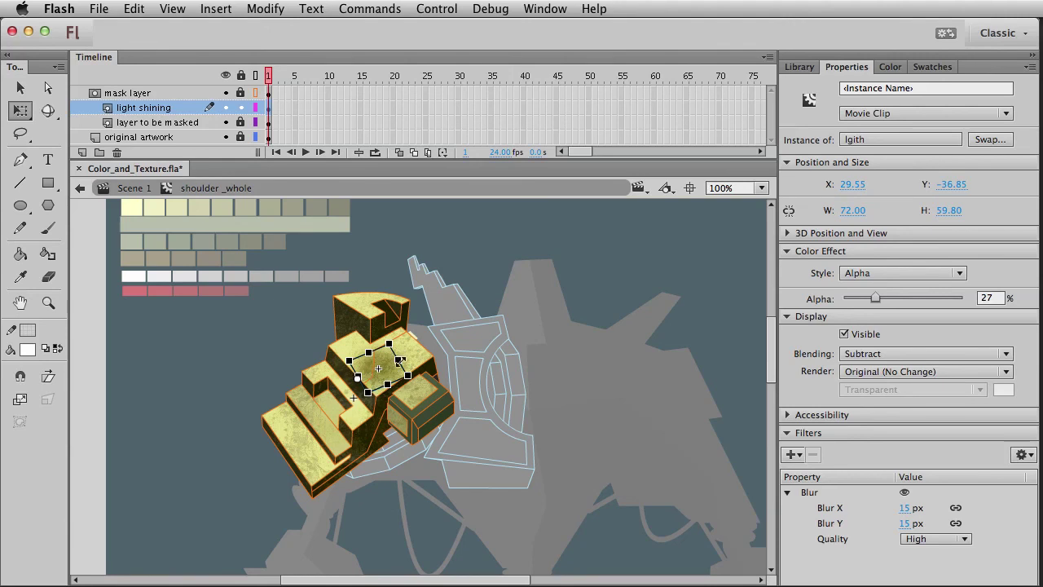
pyautogui.doubleClick(615, 281)
pyautogui.press('v')
pyautogui.click(627, 270)
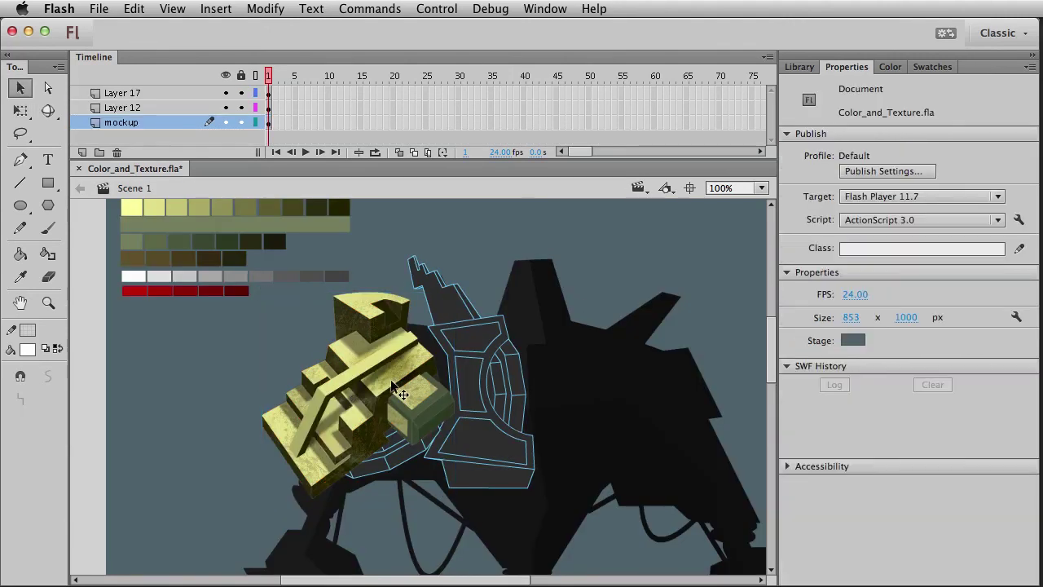
# Duplicate the shade over the dark side faces of the lower blocks, transform the copy and check the main scene
pyautogui.doubleClick(393, 376)
pyautogui.moveTo(405, 373); pyautogui.dragTo(362, 410)
pyautogui.press('q')
pyautogui.press('v')
pyautogui.doubleClick(189, 472)
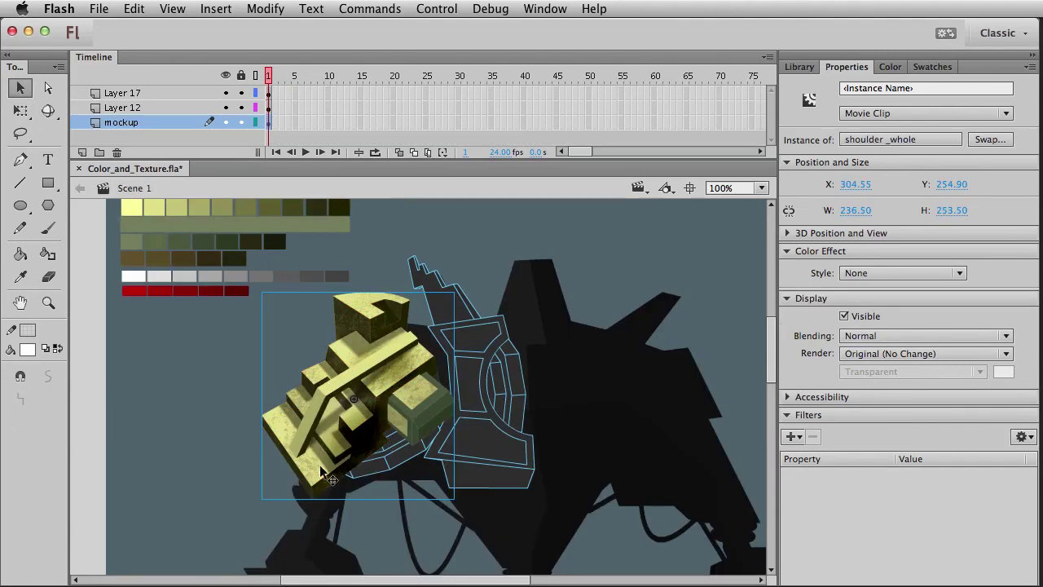
pyautogui.click(189, 471)
# Review the shade on the lower blocks' side faces inside the shoulder symbol and in the main scene
pyautogui.doubleClick(397, 438)
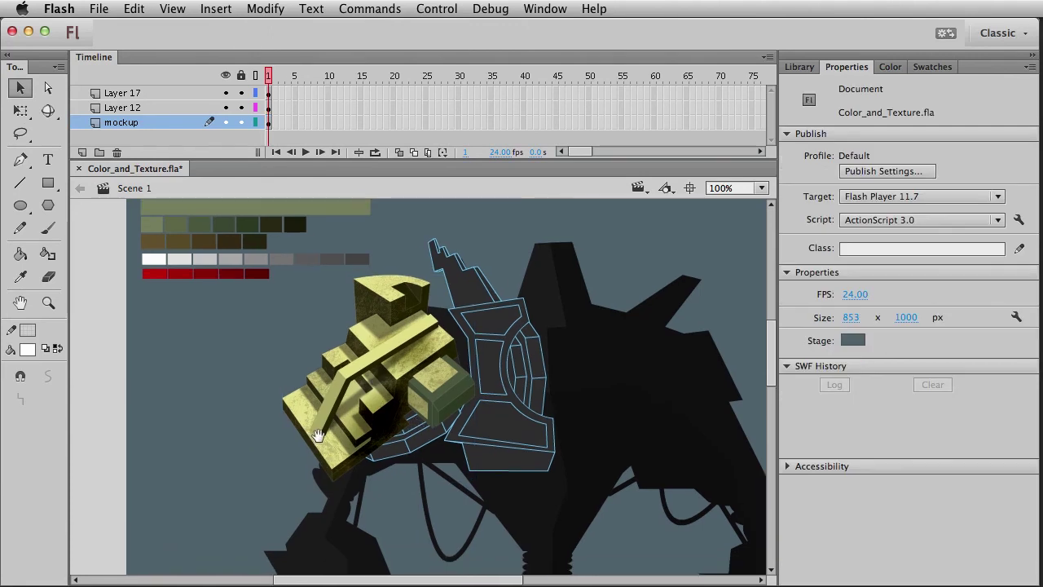
pyautogui.click(396, 420)
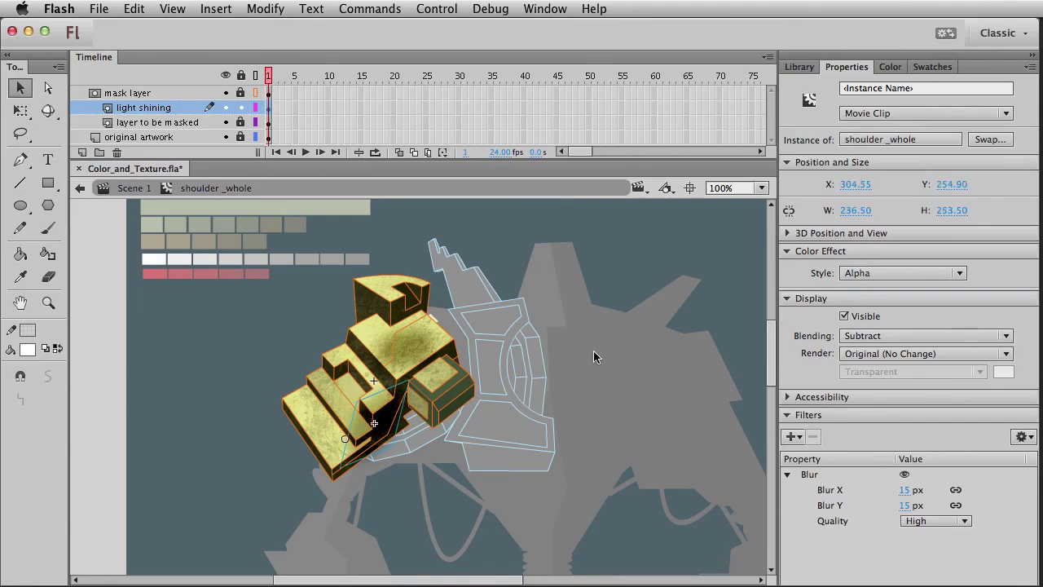
pyautogui.doubleClick(625, 296)
pyautogui.click(404, 498)
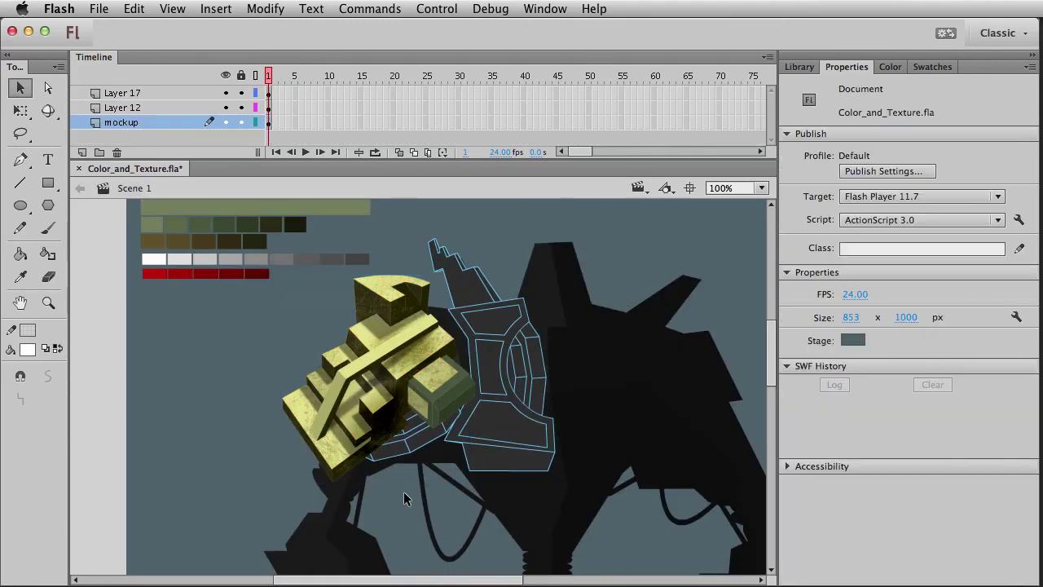
pyautogui.click(348, 442)
pyautogui.click(165, 454)
# Move the lower shade to the outer edge of the stepped blocks and reshape it to about 96 by 113 px
pyautogui.doubleClick(390, 424)
pyautogui.click(387, 424)
pyautogui.moveTo(446, 395); pyautogui.dragTo(302, 367)
pyautogui.press('q')
pyautogui.press('v')
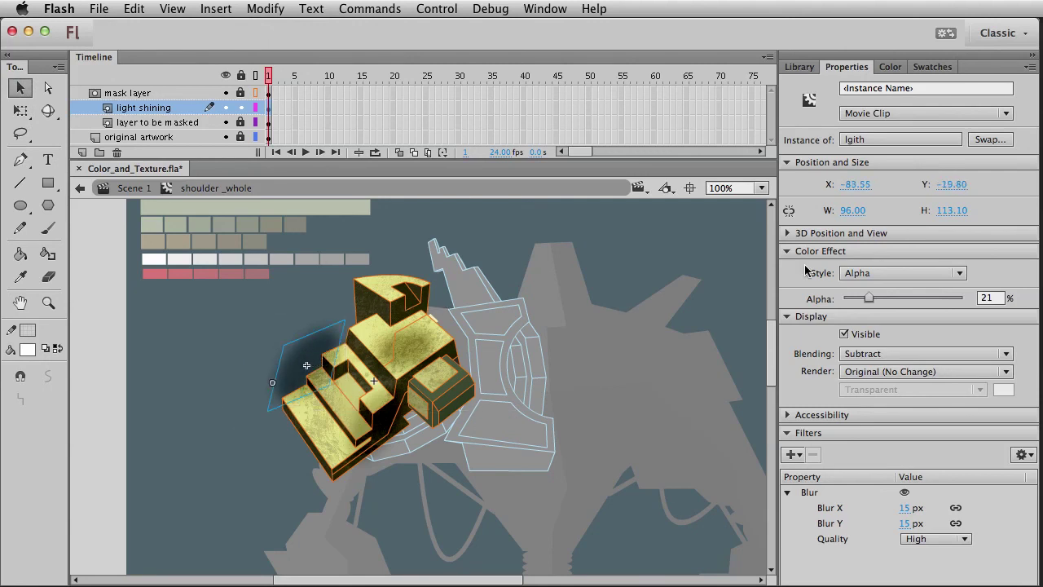
# Switch the blurred shape at the stepped blocks' outer edge to Add blending and check it in the main scene
pyautogui.click(880, 354)
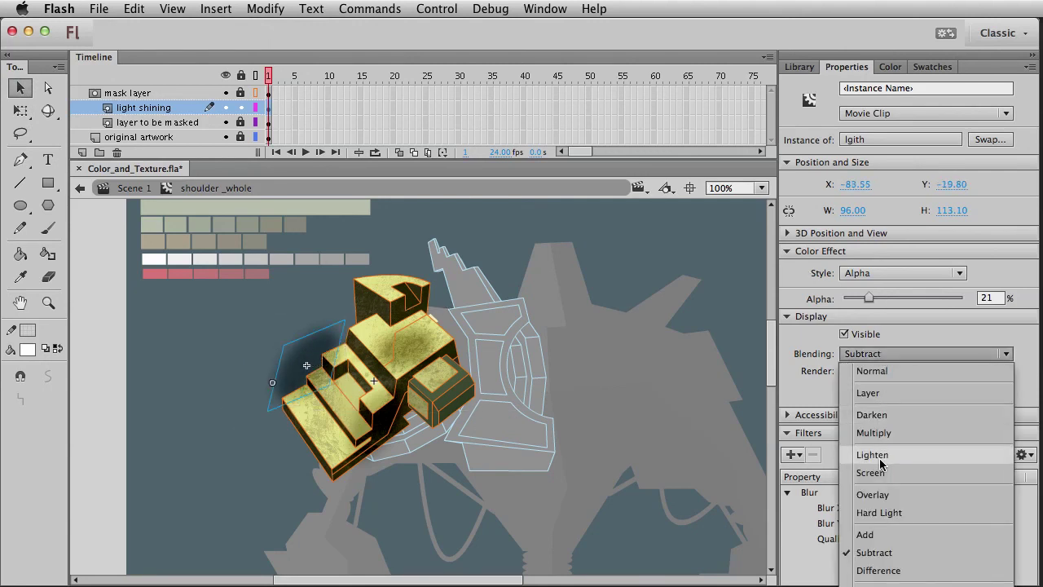
pyautogui.click(872, 454)
pyautogui.click(878, 359)
pyautogui.click(879, 474)
pyautogui.press('Down')
pyautogui.press('Down')
pyautogui.press('Down')
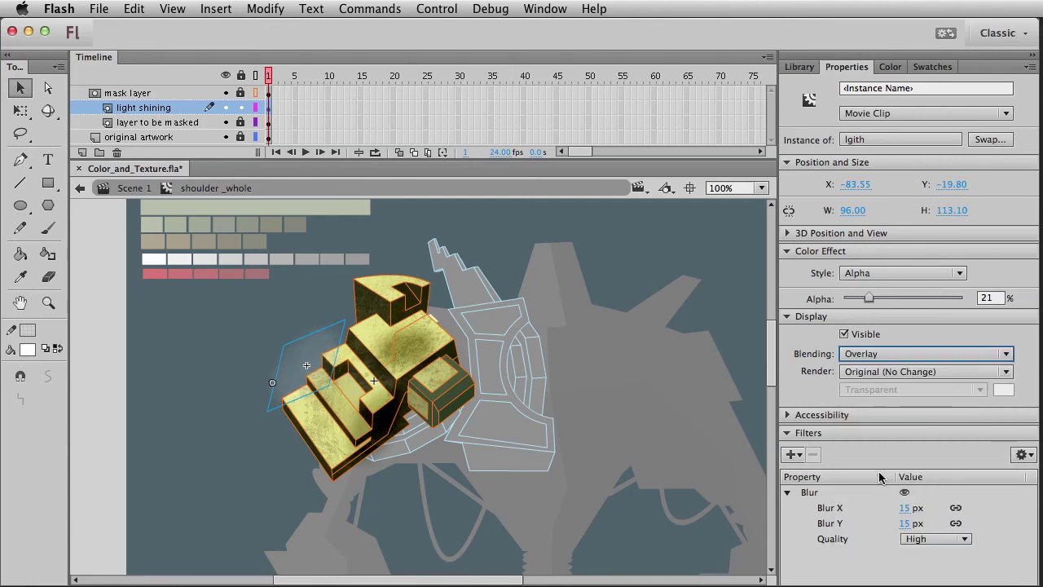
pyautogui.press('Down')
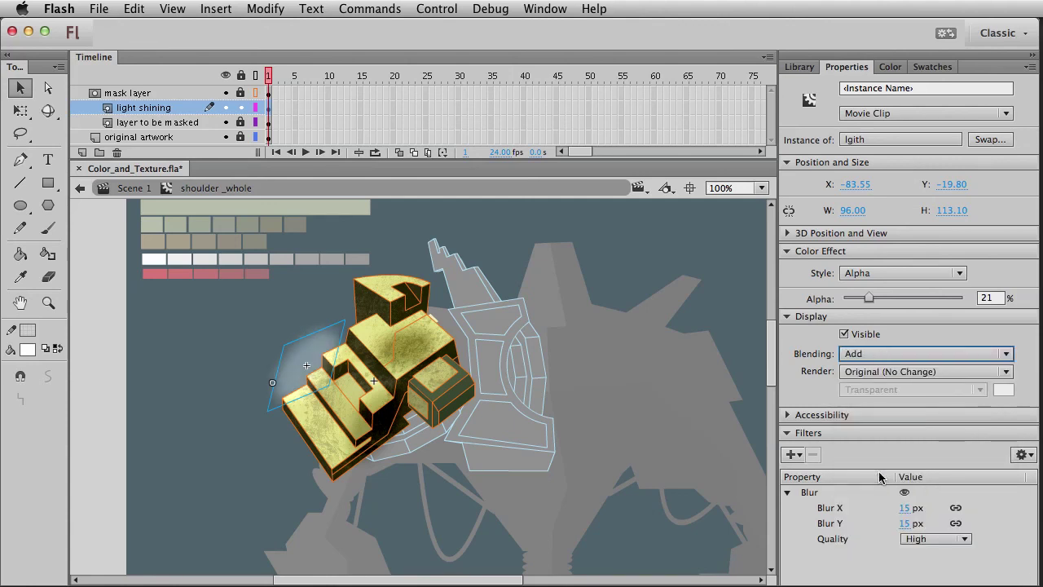
pyautogui.doubleClick(268, 365)
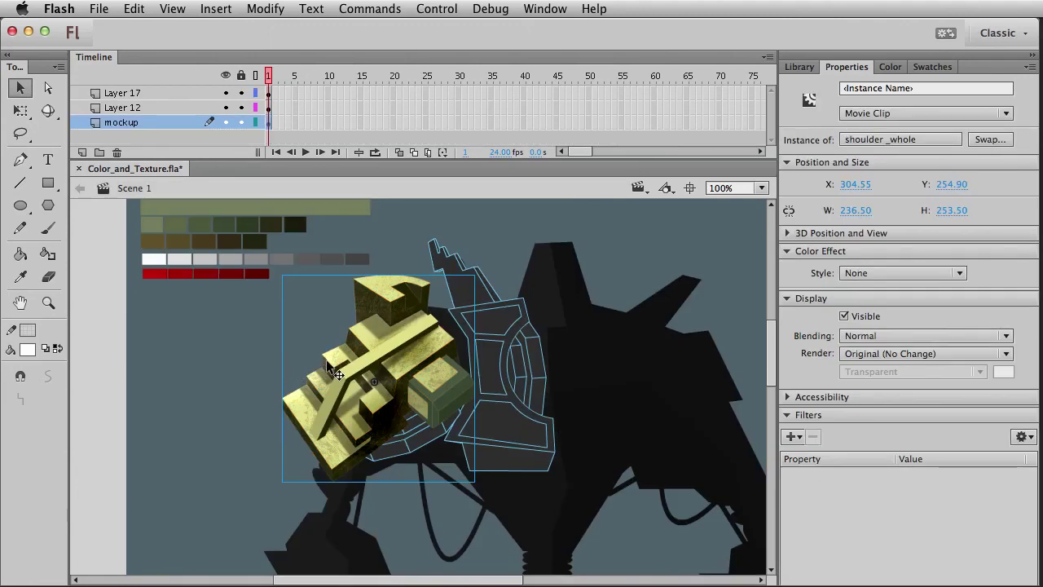
# Shift the highlight inward over the stepped blocks' outer edge and raise its alpha to 38%, checking both changes in the main scene
pyautogui.doubleClick(327, 360)
pyautogui.click(313, 357)
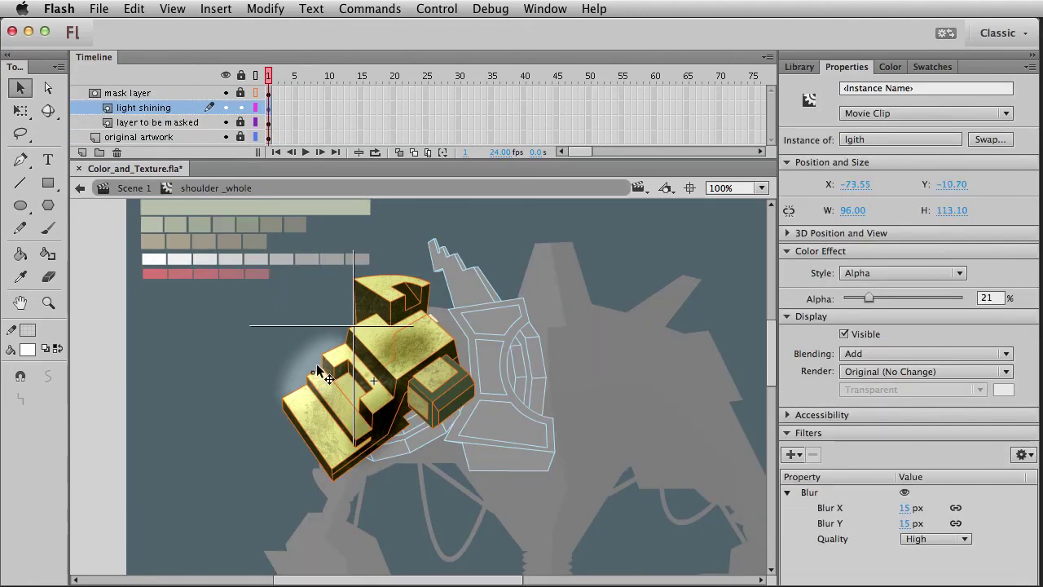
pyautogui.doubleClick(238, 393)
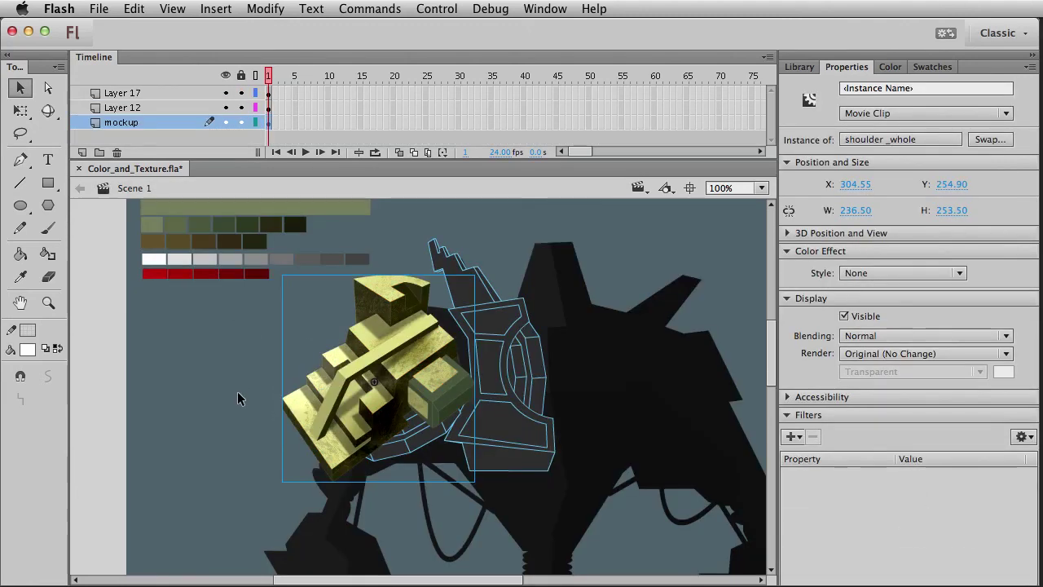
pyautogui.doubleClick(341, 373)
pyautogui.moveTo(876, 303); pyautogui.dragTo(889, 302)
pyautogui.doubleClick(608, 276)
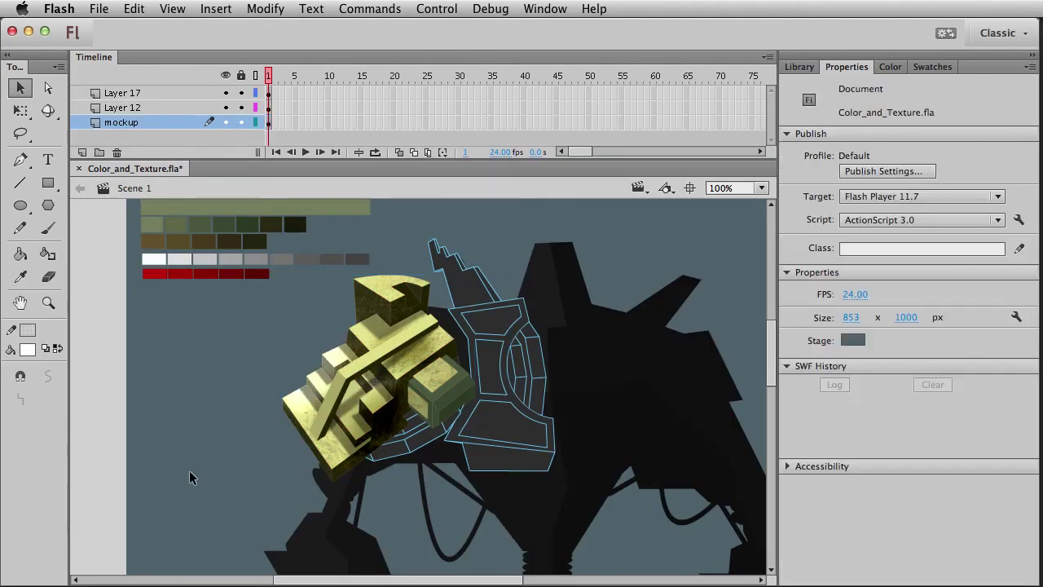
# Fine-tune the highlight's position over the upper steps of the blocks and review it in the main scene
pyautogui.click(323, 364)
pyautogui.moveTo(310, 367)
pyautogui.mouseDown()
pyautogui.moveTo(342, 340)
pyautogui.moveTo(321, 354)
pyautogui.mouseUp()
pyautogui.doubleClick(251, 422)
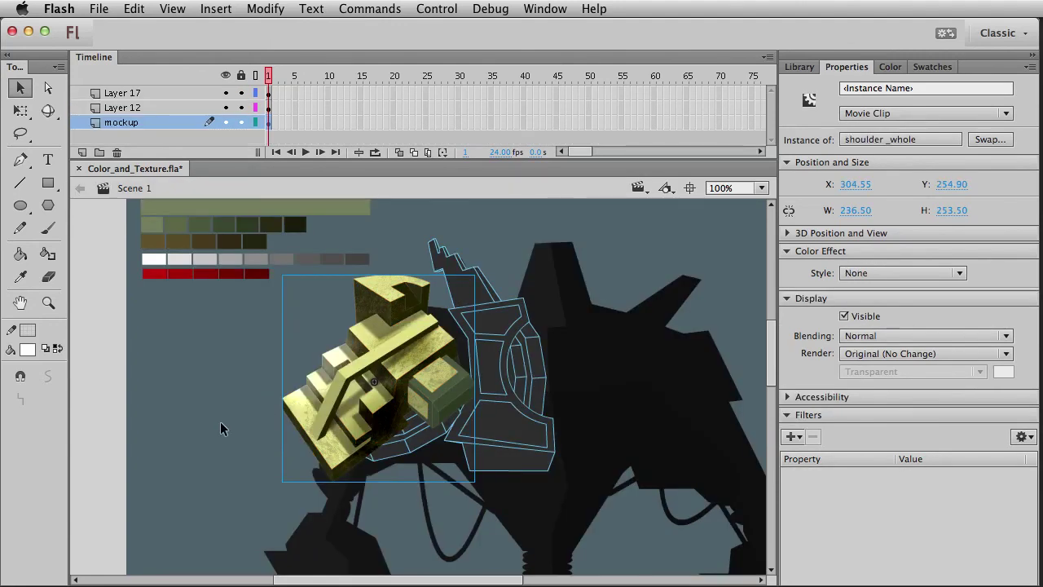
pyautogui.click(220, 421)
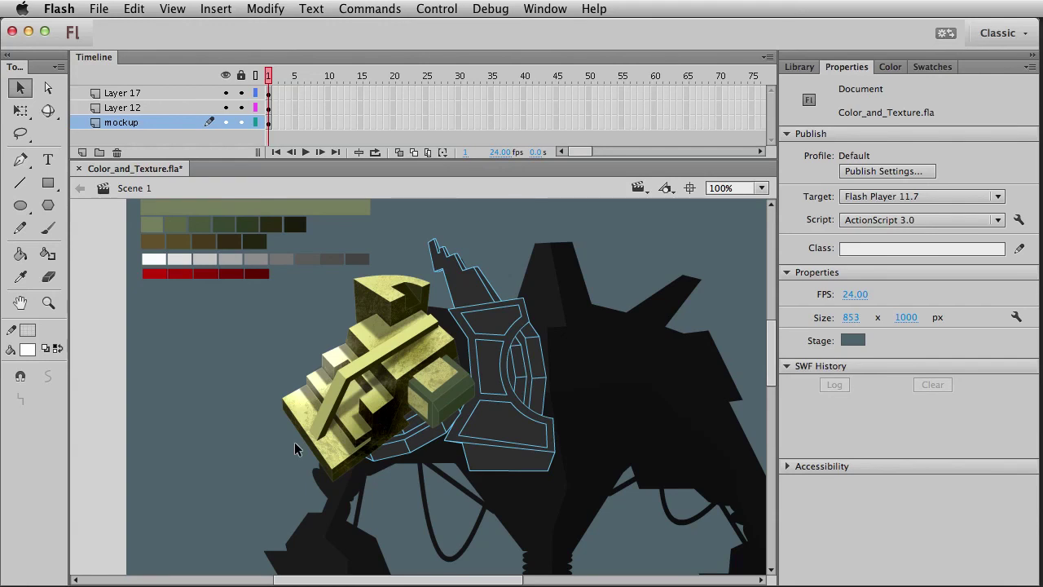
pyautogui.click(319, 366)
pyautogui.click(352, 368)
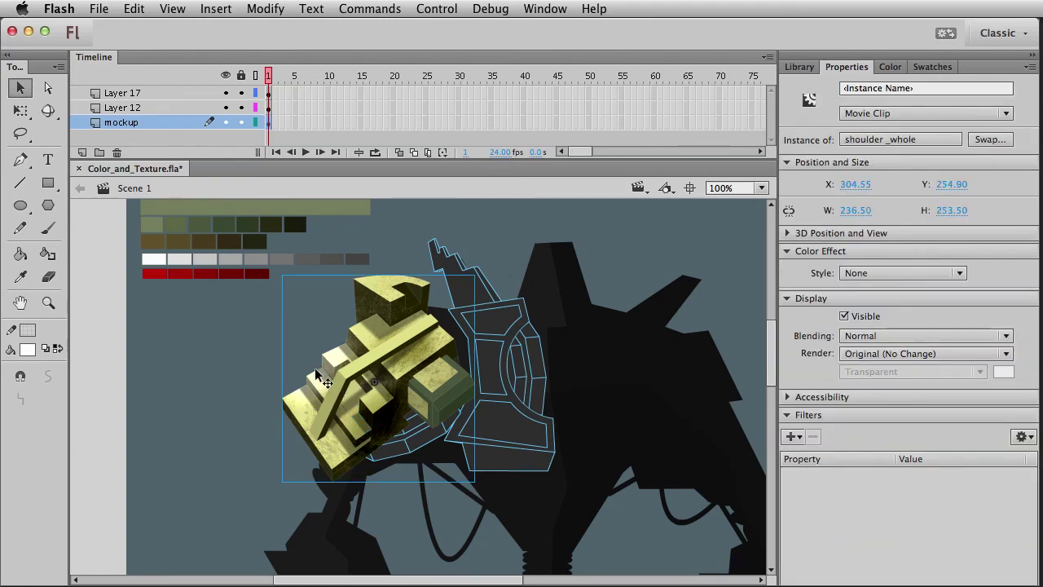
# Move the highlight away from the stepped blocks onto the large block's upper corner and check it in the main scene
pyautogui.doubleClick(334, 368)
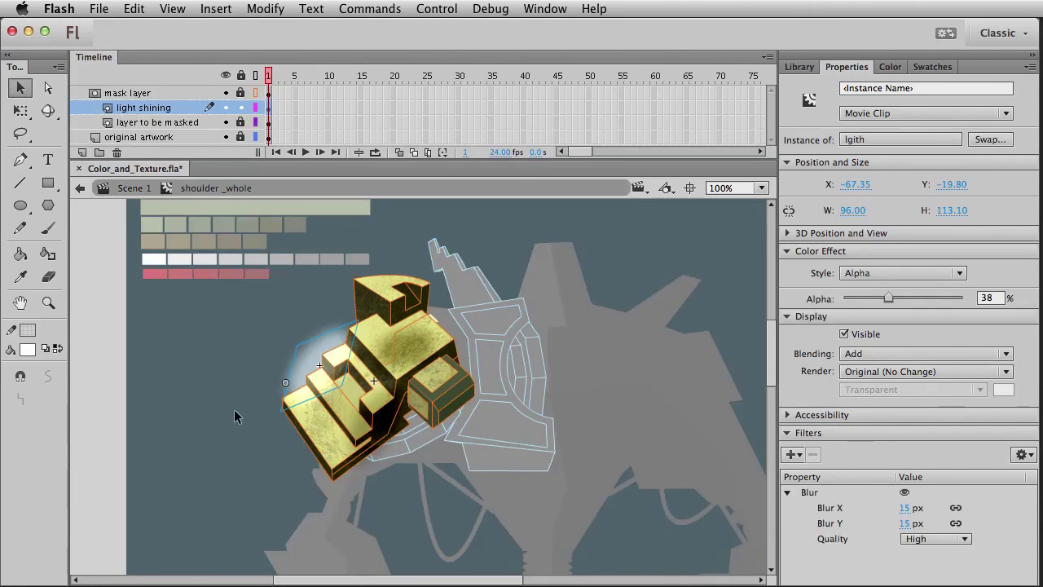
pyautogui.click(45, 303)
pyautogui.moveTo(275, 310); pyautogui.dragTo(453, 487)
pyautogui.press('v')
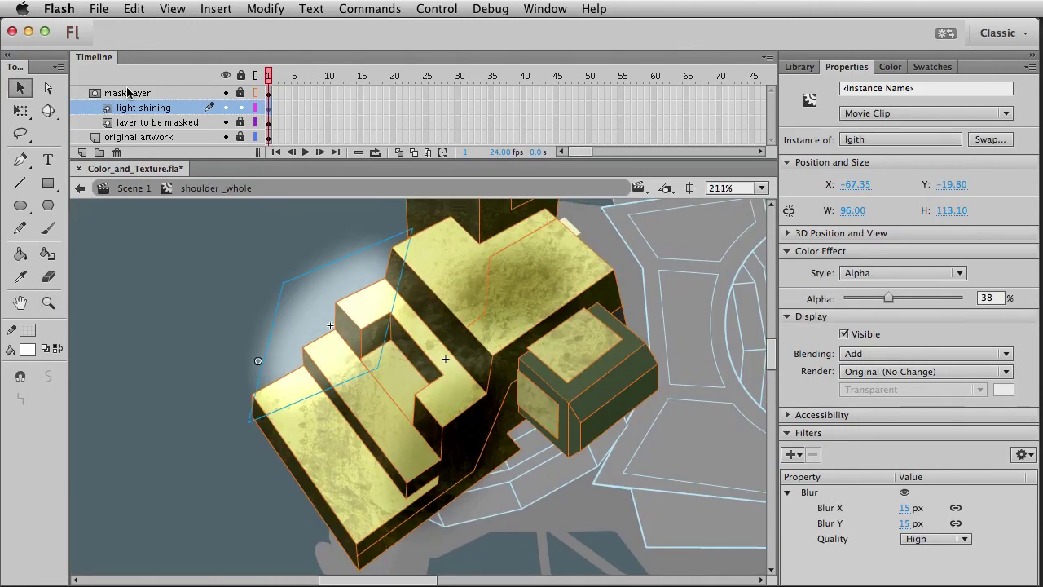
pyautogui.click(203, 321)
pyautogui.click(321, 339)
pyautogui.moveTo(309, 349); pyautogui.dragTo(233, 299)
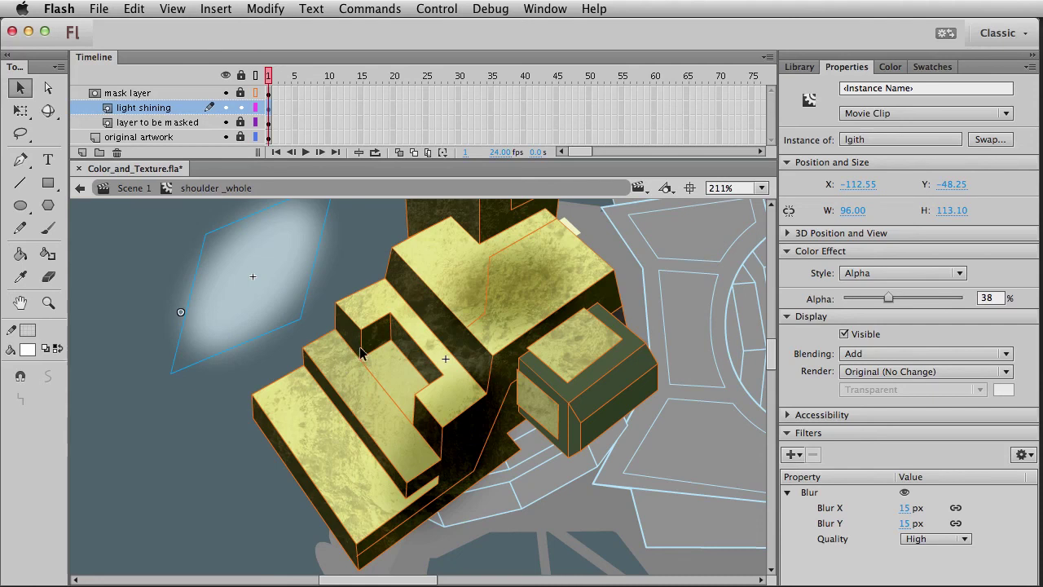
pyautogui.click(326, 364)
pyautogui.moveTo(277, 265); pyautogui.dragTo(410, 268)
pyautogui.press('super+e')
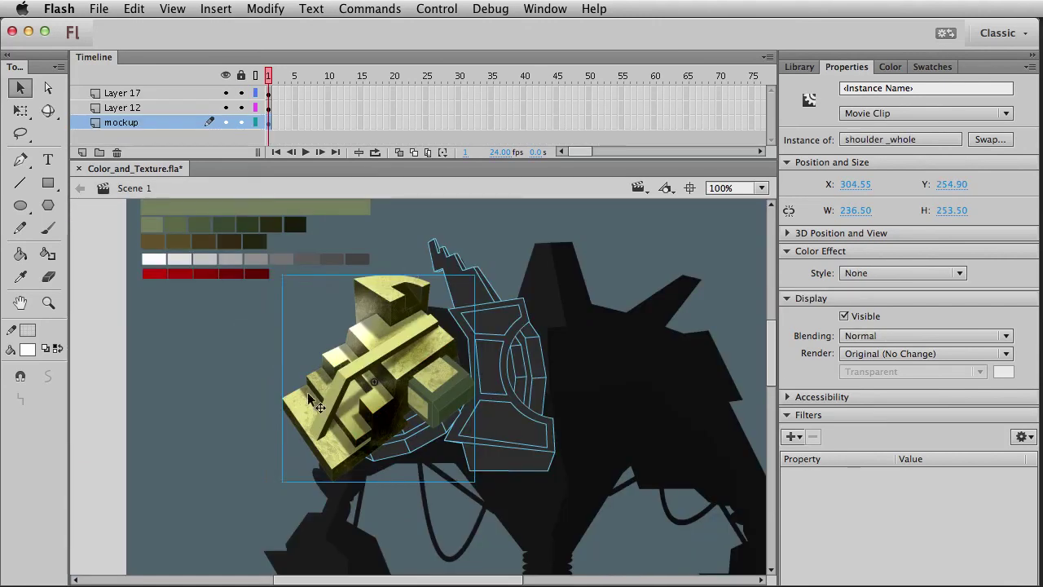
pyautogui.click(221, 391)
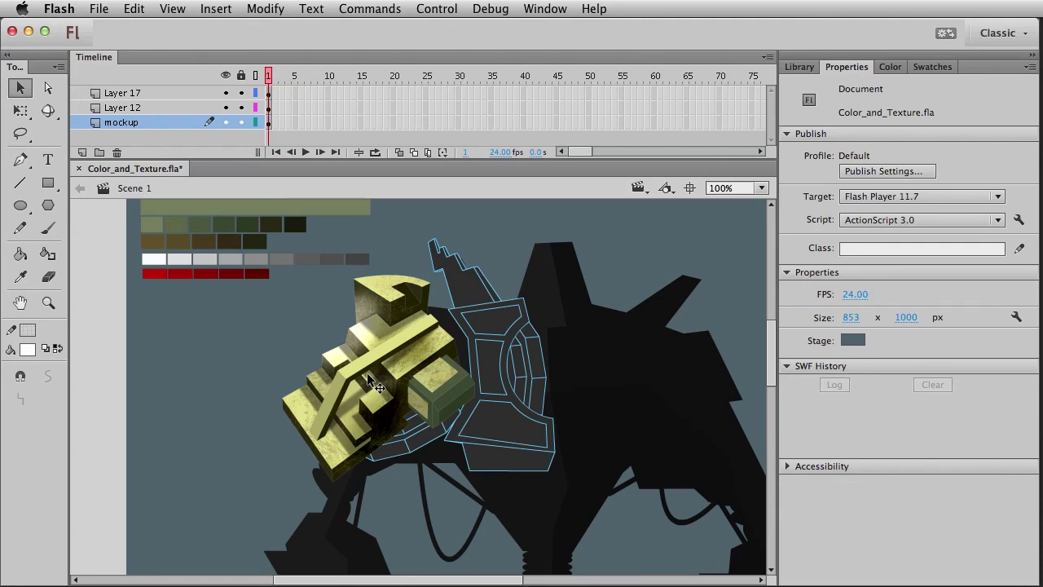
pyautogui.doubleClick(346, 352)
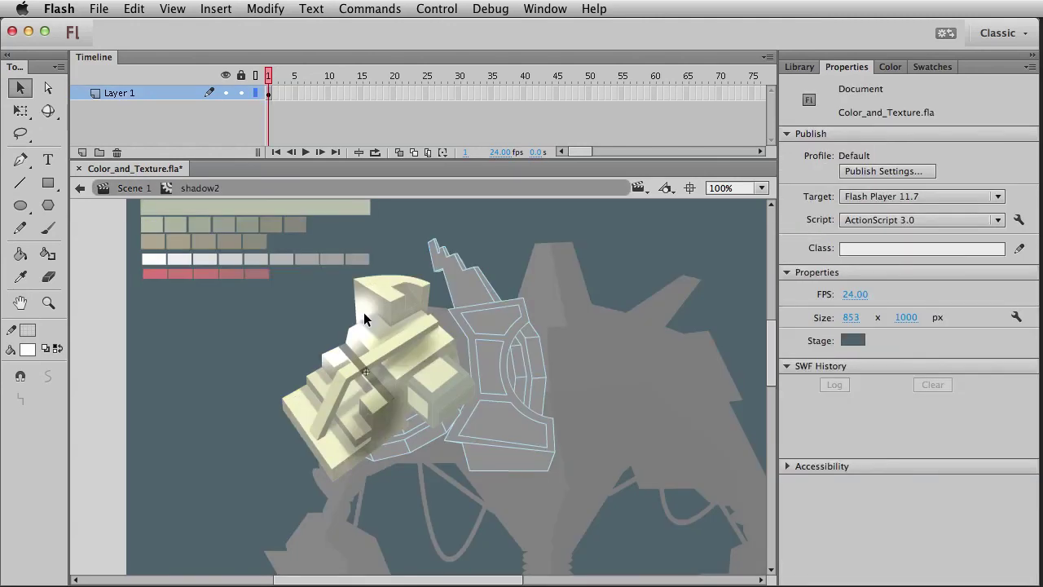
pyautogui.doubleClick(365, 315)
pyautogui.doubleClick(364, 320)
pyautogui.doubleClick(346, 344)
pyautogui.click(346, 345)
# Enlarge the highlight inside the shoulder symbol, shift it outward, increase its blur and review the shoulder in the main scene
pyautogui.click(353, 334)
pyautogui.doubleClick(353, 334)
pyautogui.press('q')
pyautogui.moveTo(383, 284); pyautogui.dragTo(487, 184)
pyautogui.press('v')
pyautogui.moveTo(363, 324); pyautogui.dragTo(301, 331)
pyautogui.moveTo(904, 508); pyautogui.dragTo(927, 508)
pyautogui.doubleClick(589, 456)
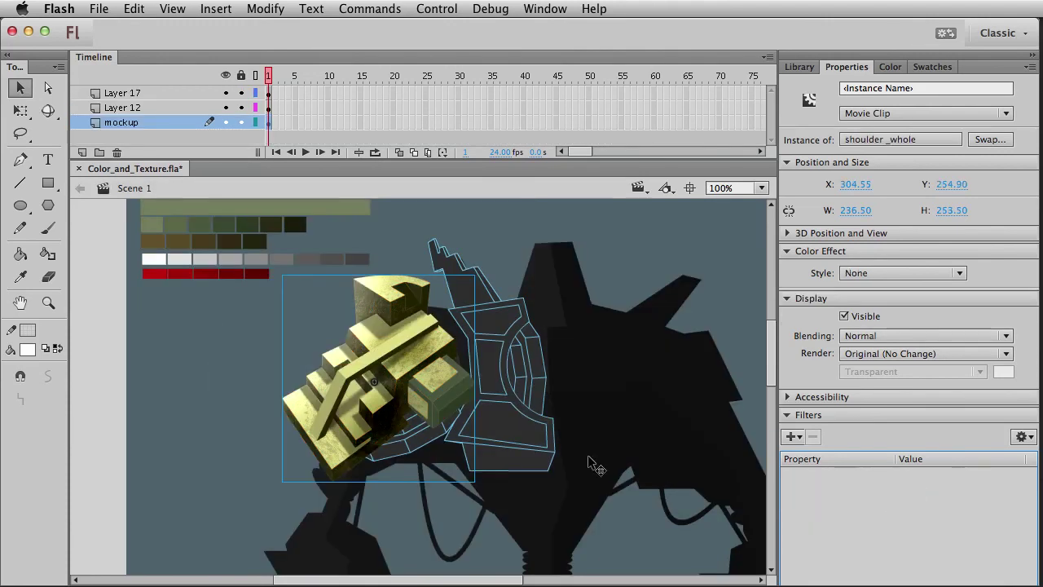
pyautogui.click(189, 414)
pyautogui.moveTo(238, 492); pyautogui.dragTo(186, 477)
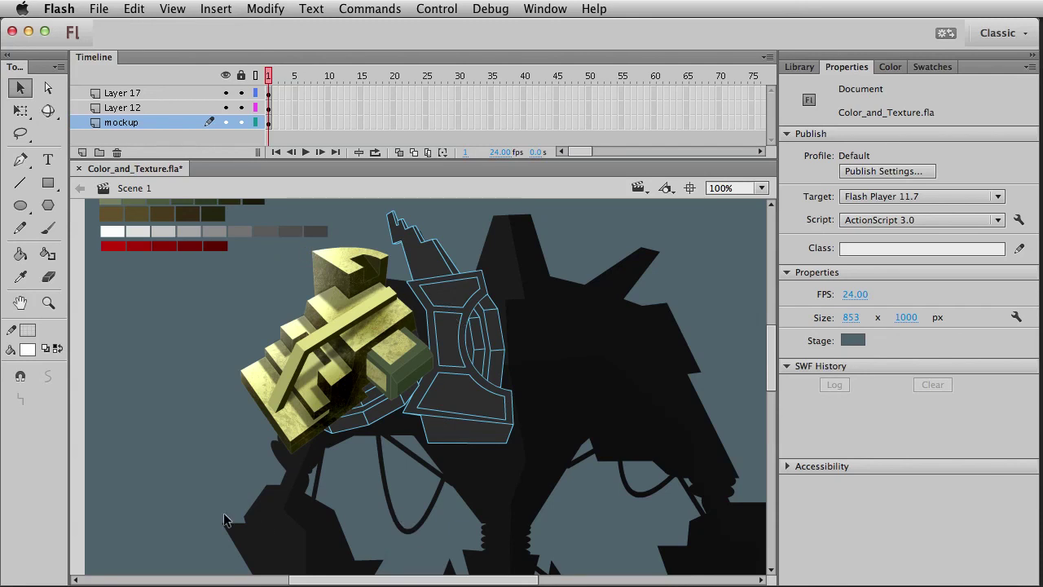
pyautogui.moveTo(225, 520); pyautogui.dragTo(186, 533)
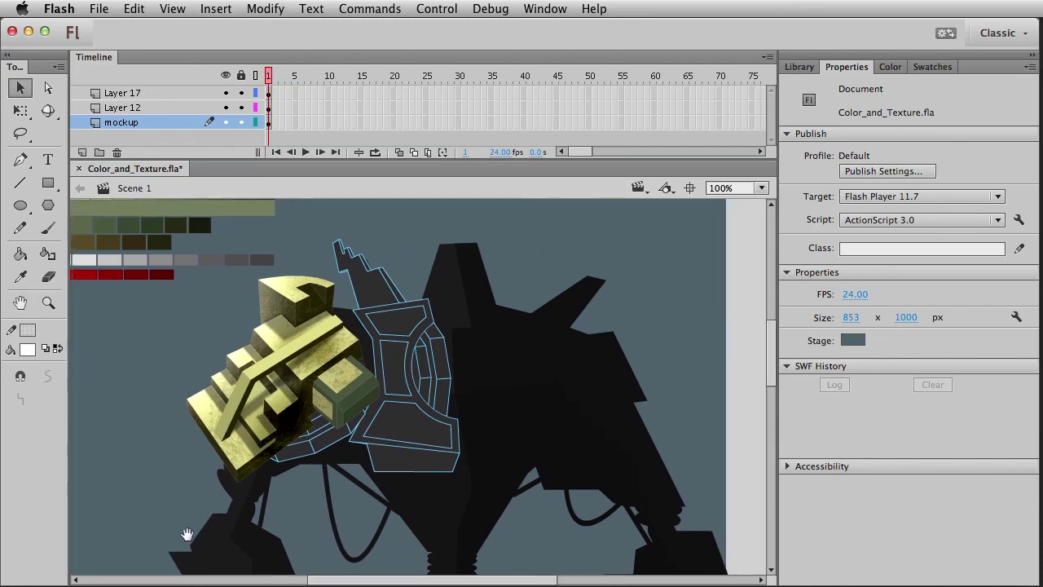